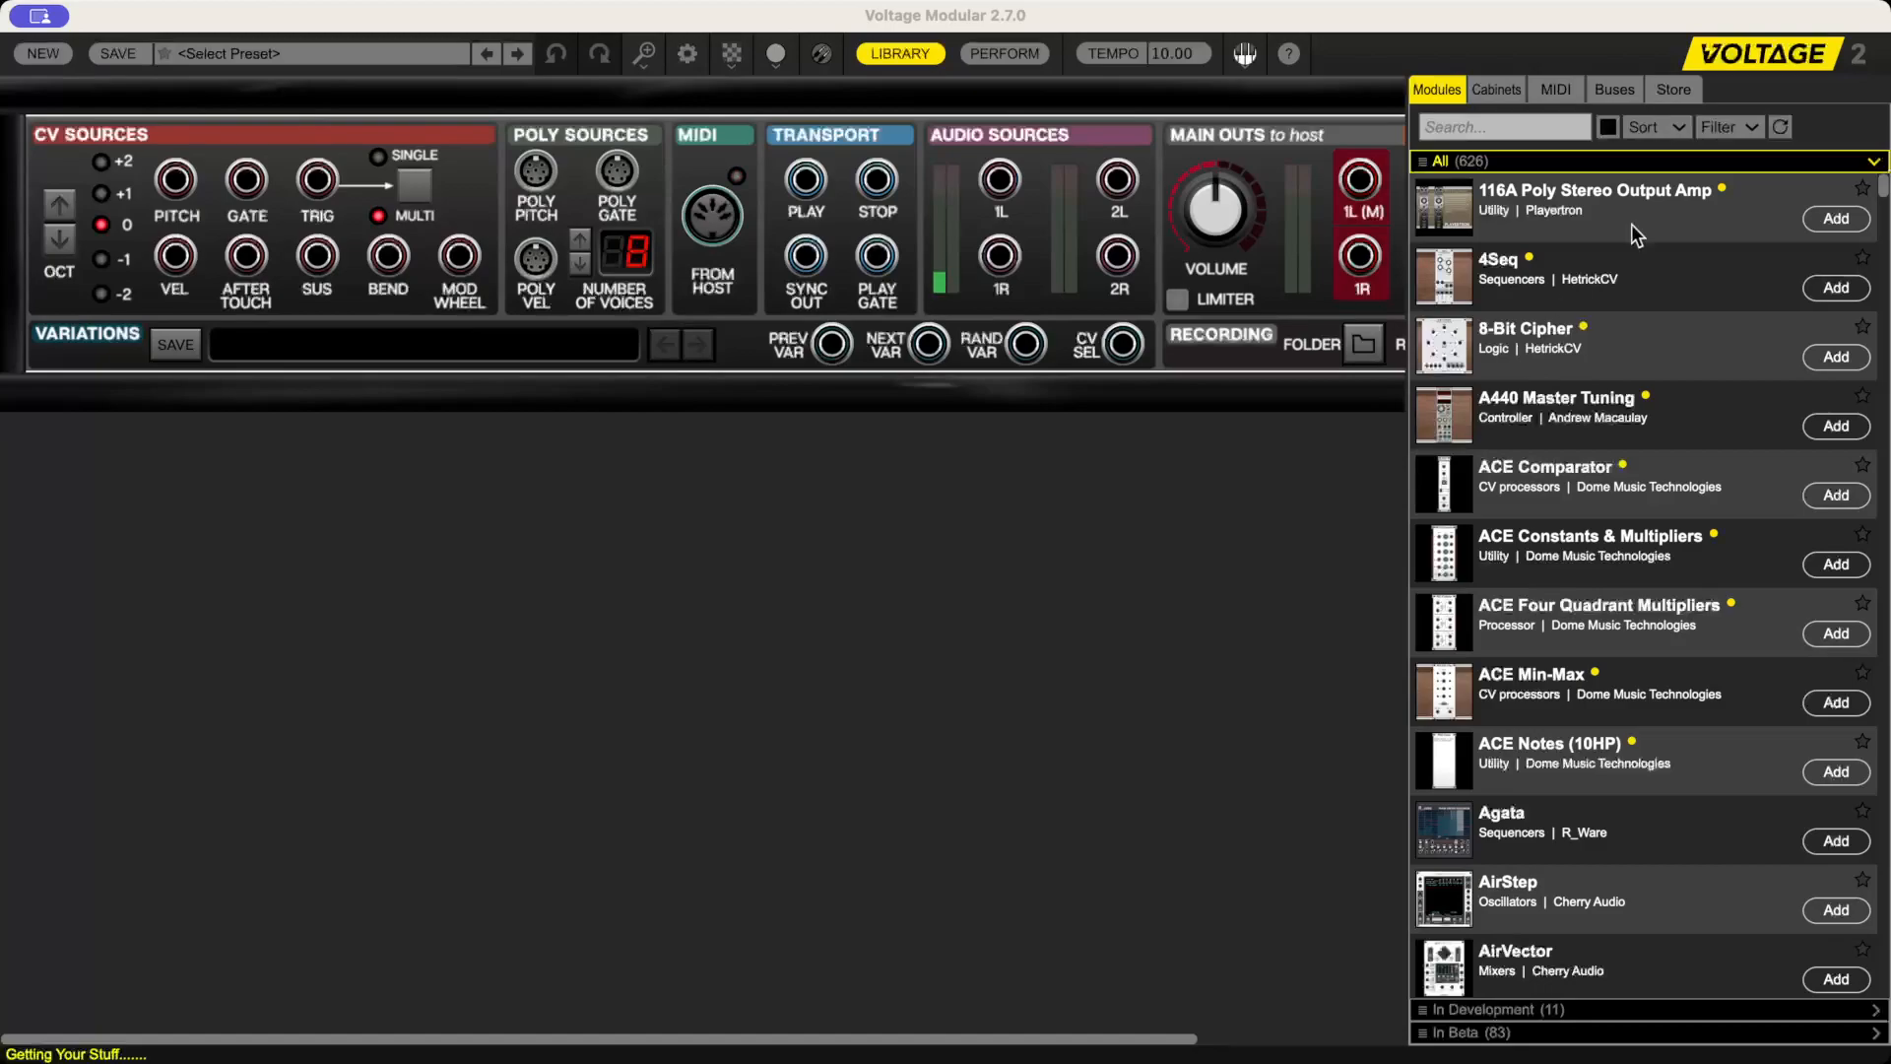
# - Search the module library for "f_" and add the F_THRESH module to a new cabinet
pyautogui.click(1519, 120)
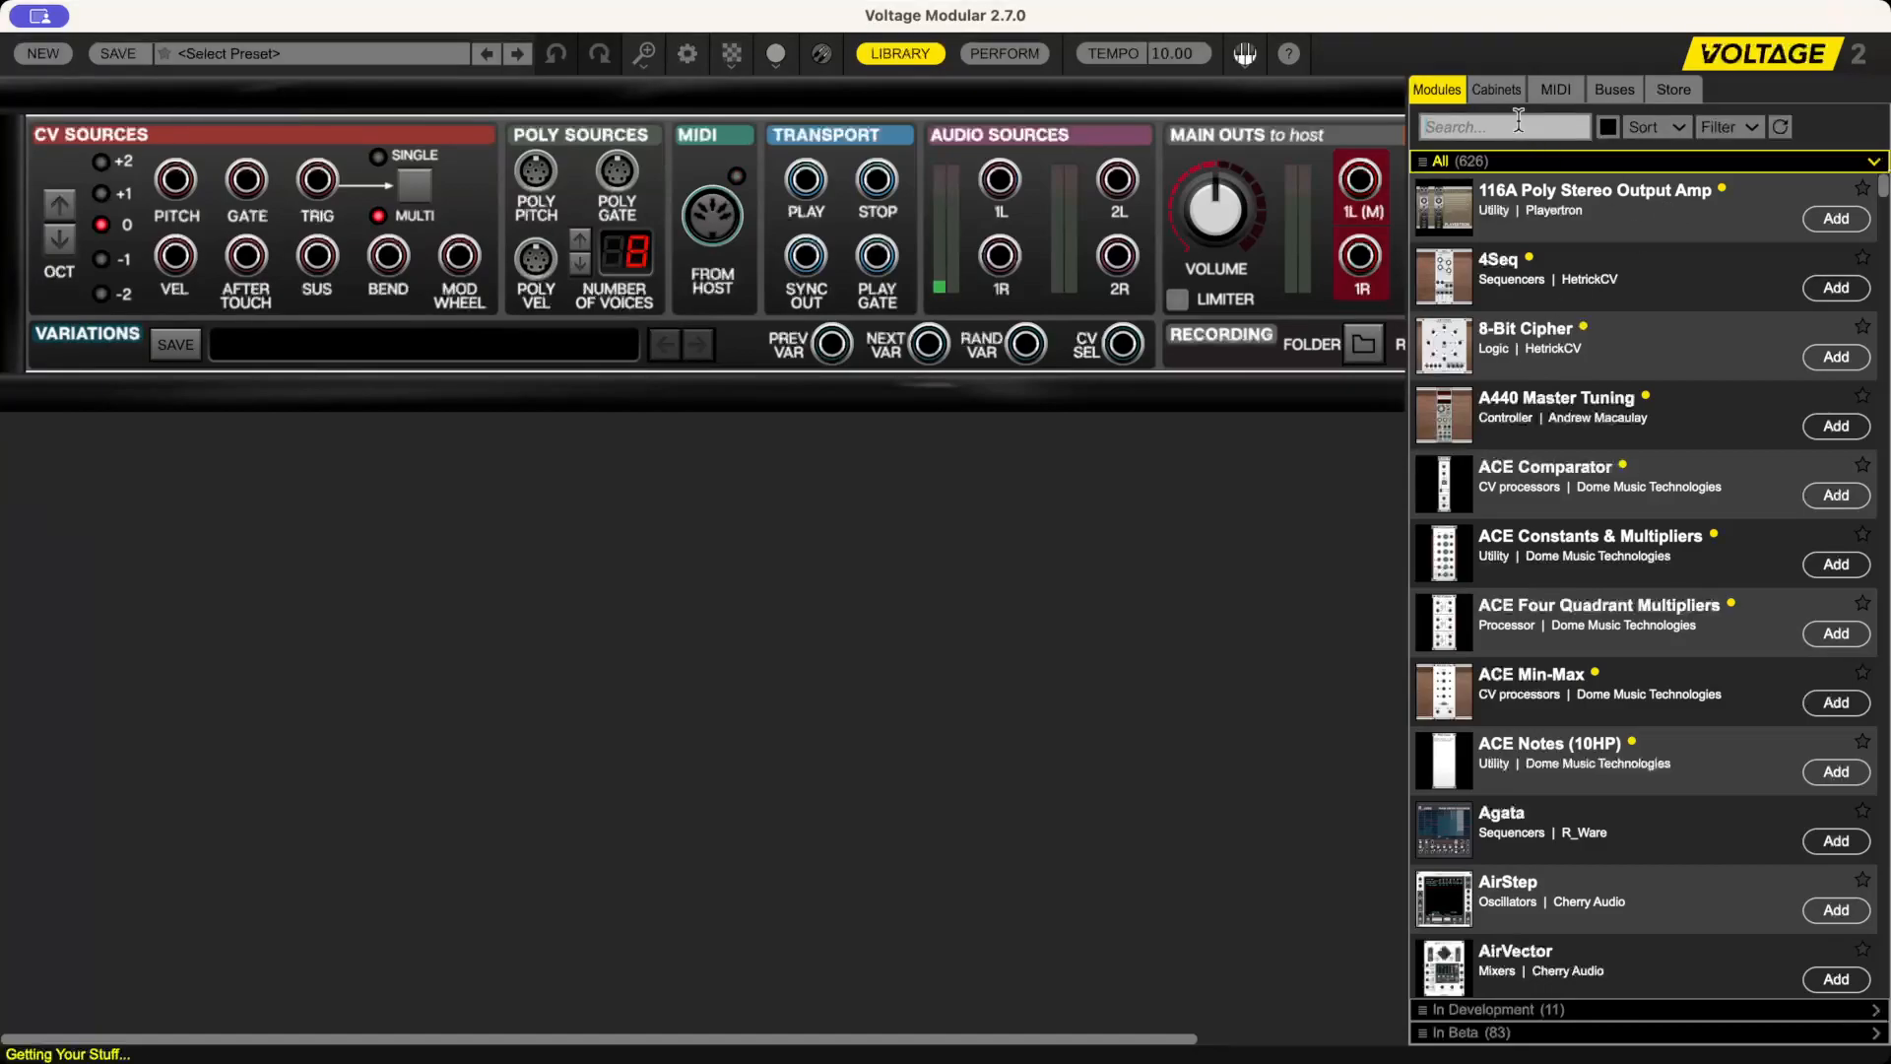
pyautogui.write('f_')
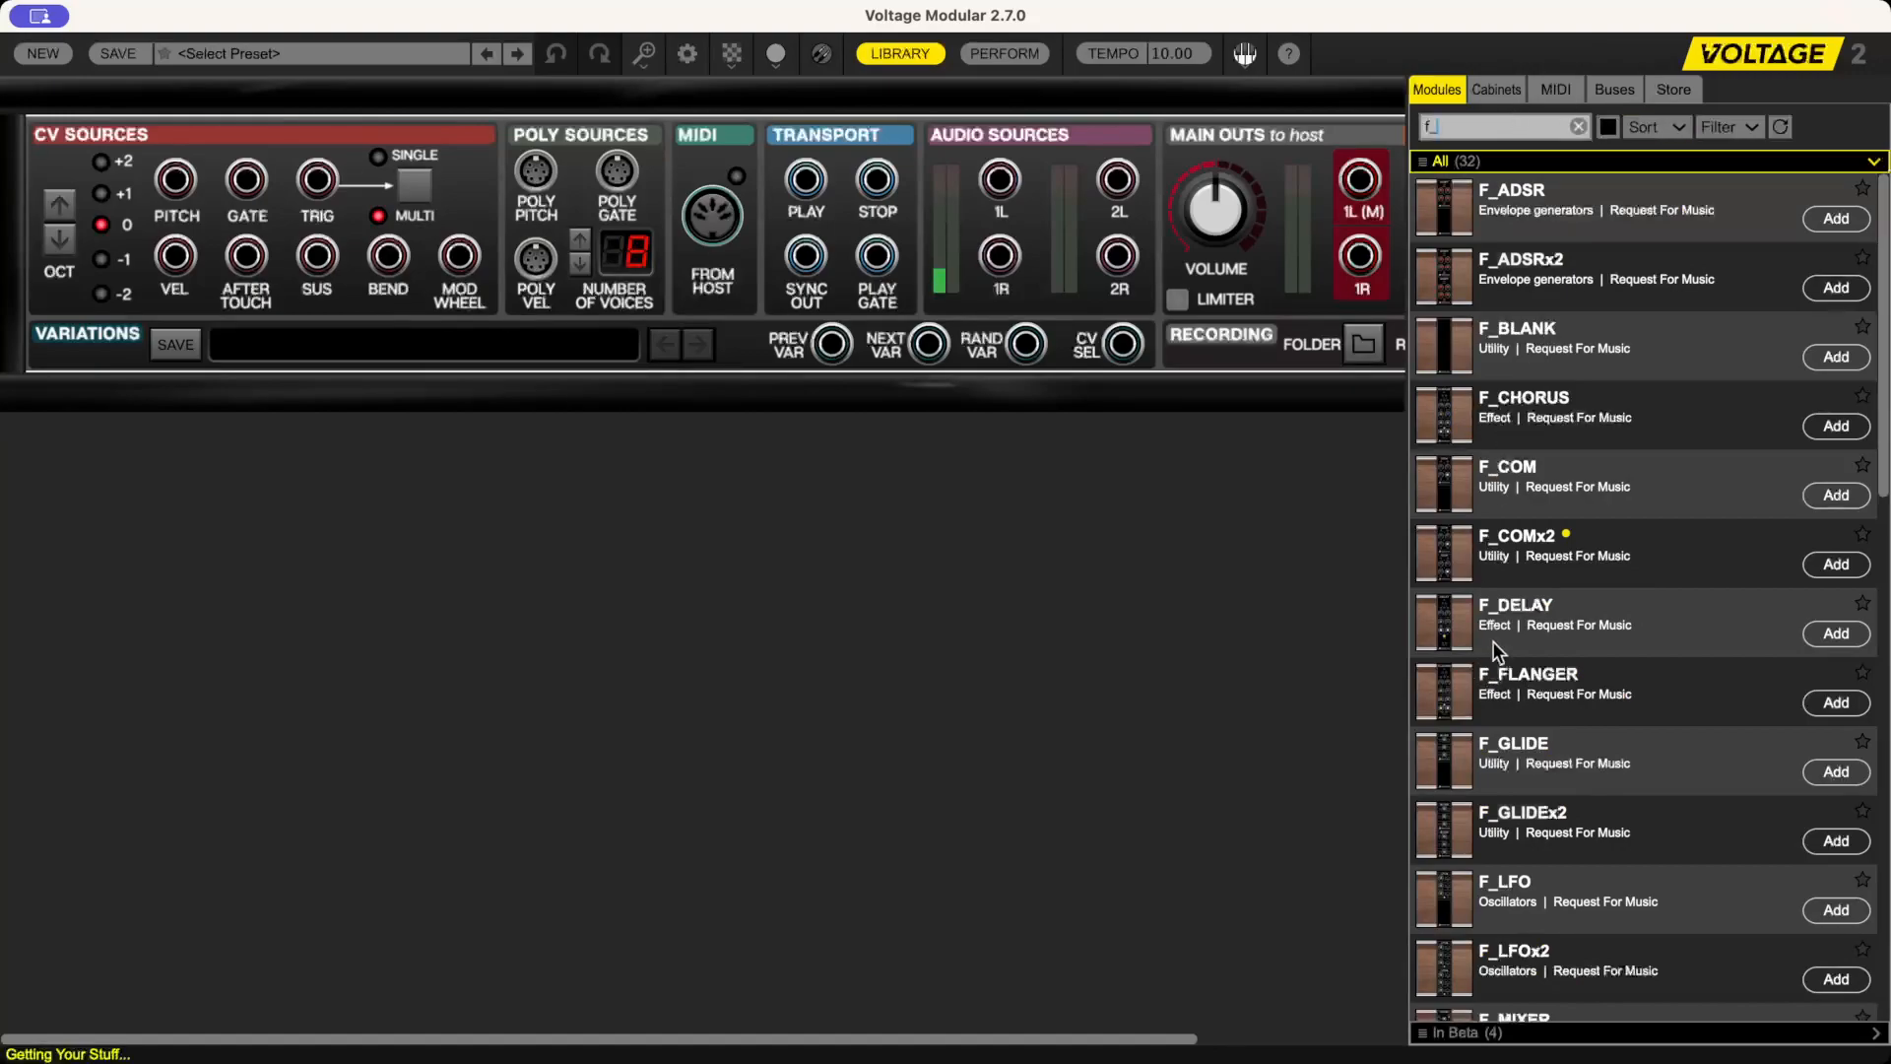
pyautogui.scroll(-10, 1493, 641)
pyautogui.scroll(10, 1473, 507)
pyautogui.scroll(-5, 1430, 679)
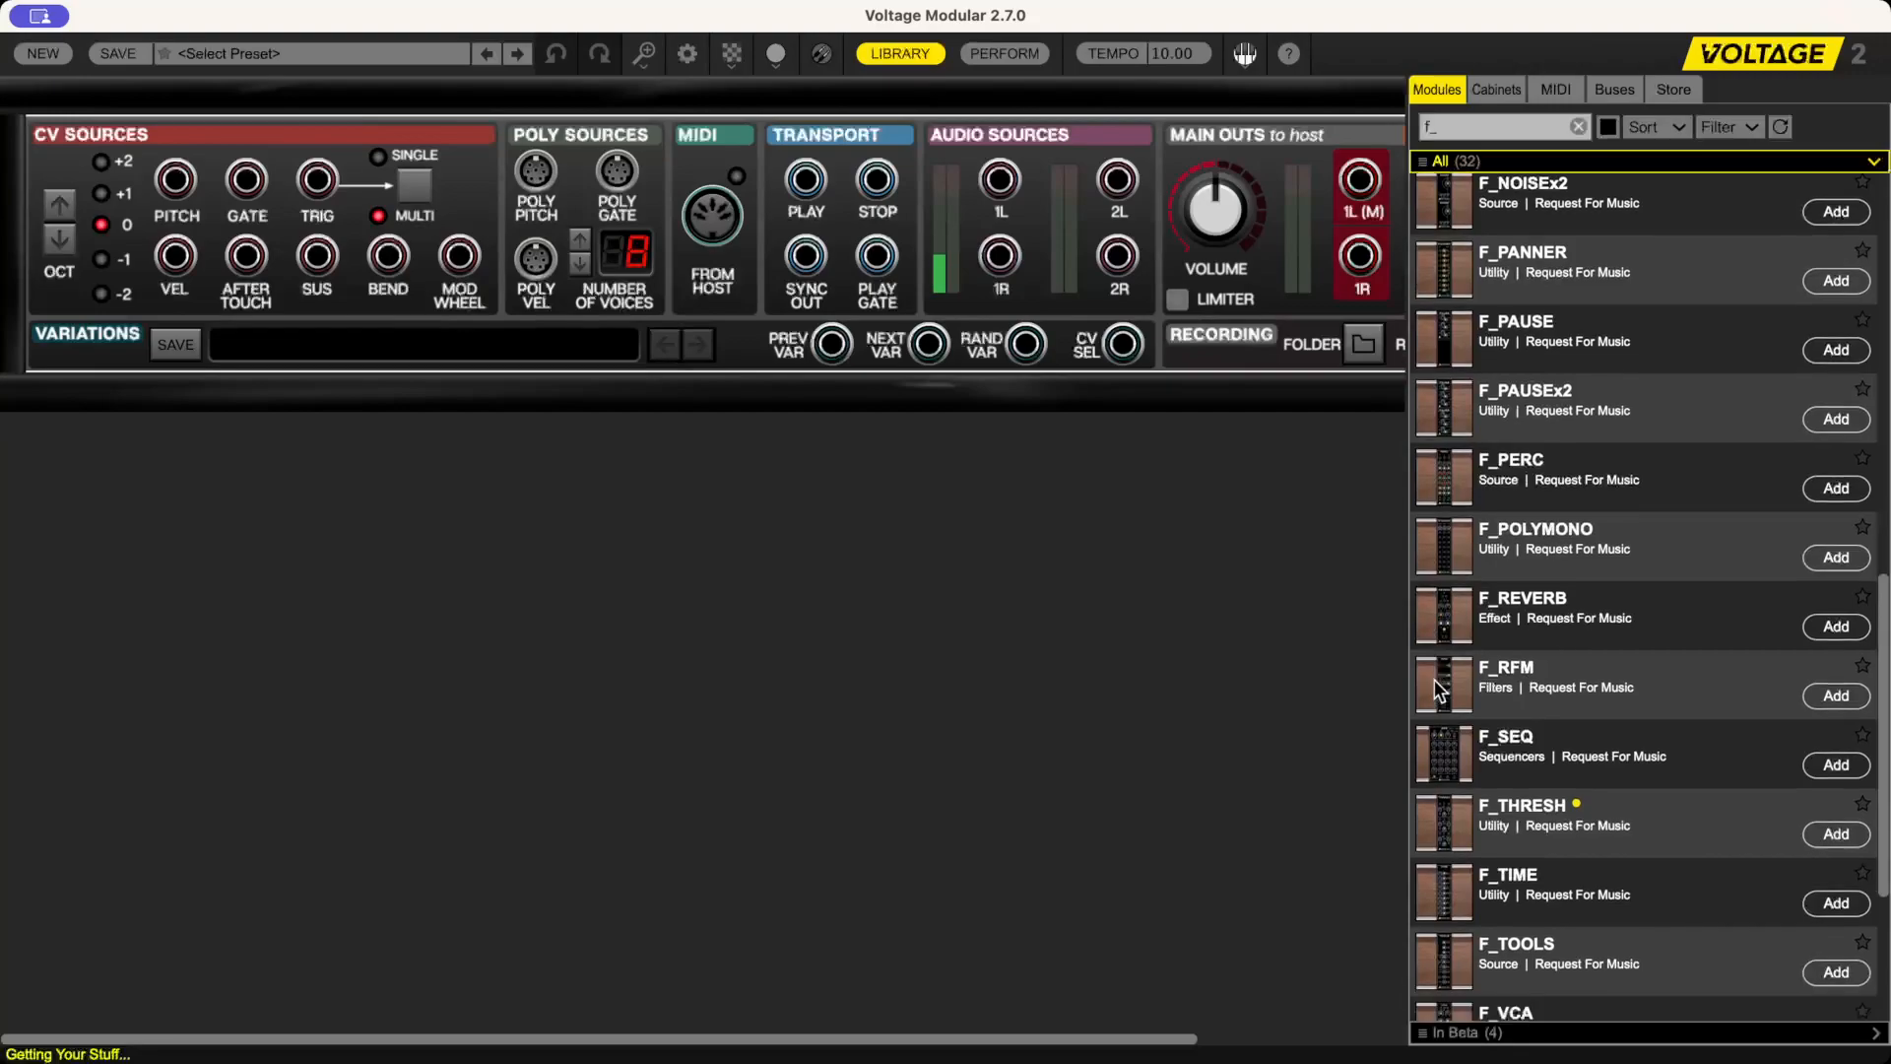
pyautogui.moveTo(1456, 816)
pyautogui.mouseDown()
pyautogui.moveTo(469, 425)
pyautogui.moveTo(461, 446)
pyautogui.moveTo(418, 404)
pyautogui.mouseUp()
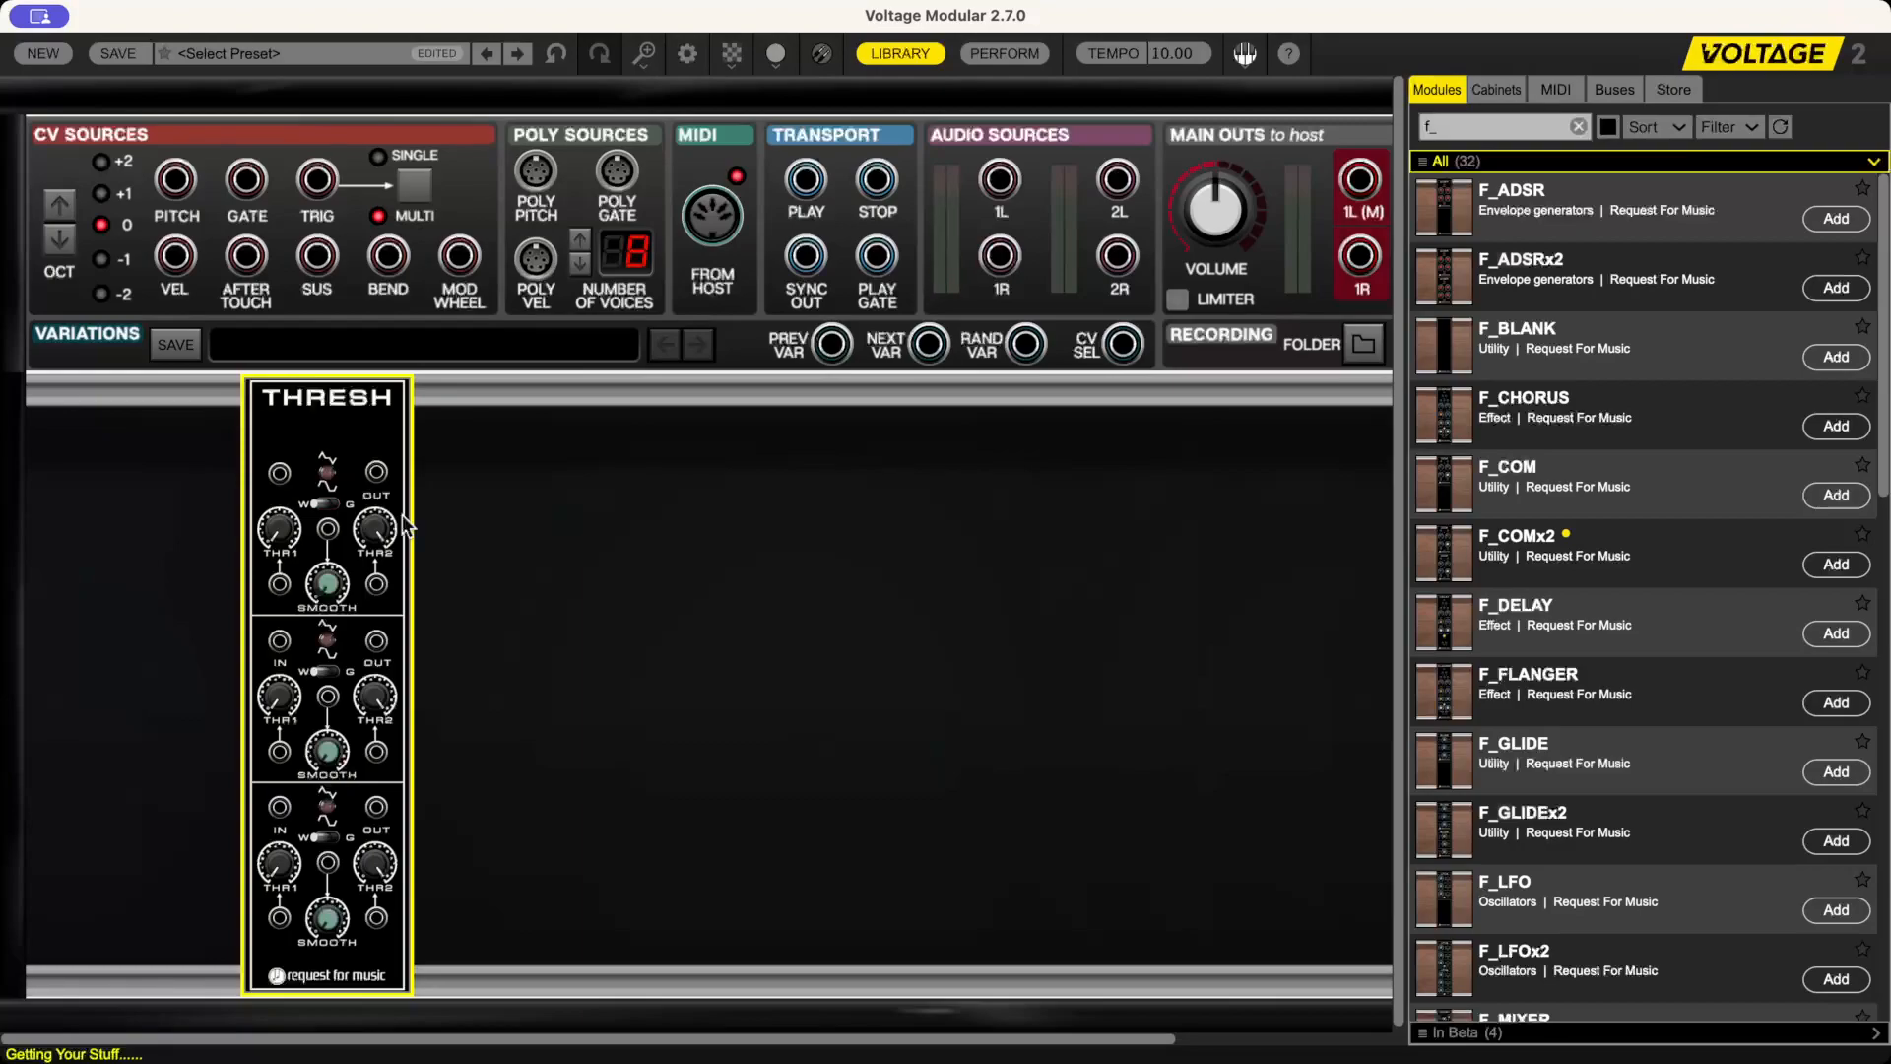
# - Add the F_LFO module to the cabinet, placing it directly before the THRESH module
pyautogui.scroll(-6, 1519, 683)
pyautogui.moveTo(1462, 343); pyautogui.dragTo(1519, 345)
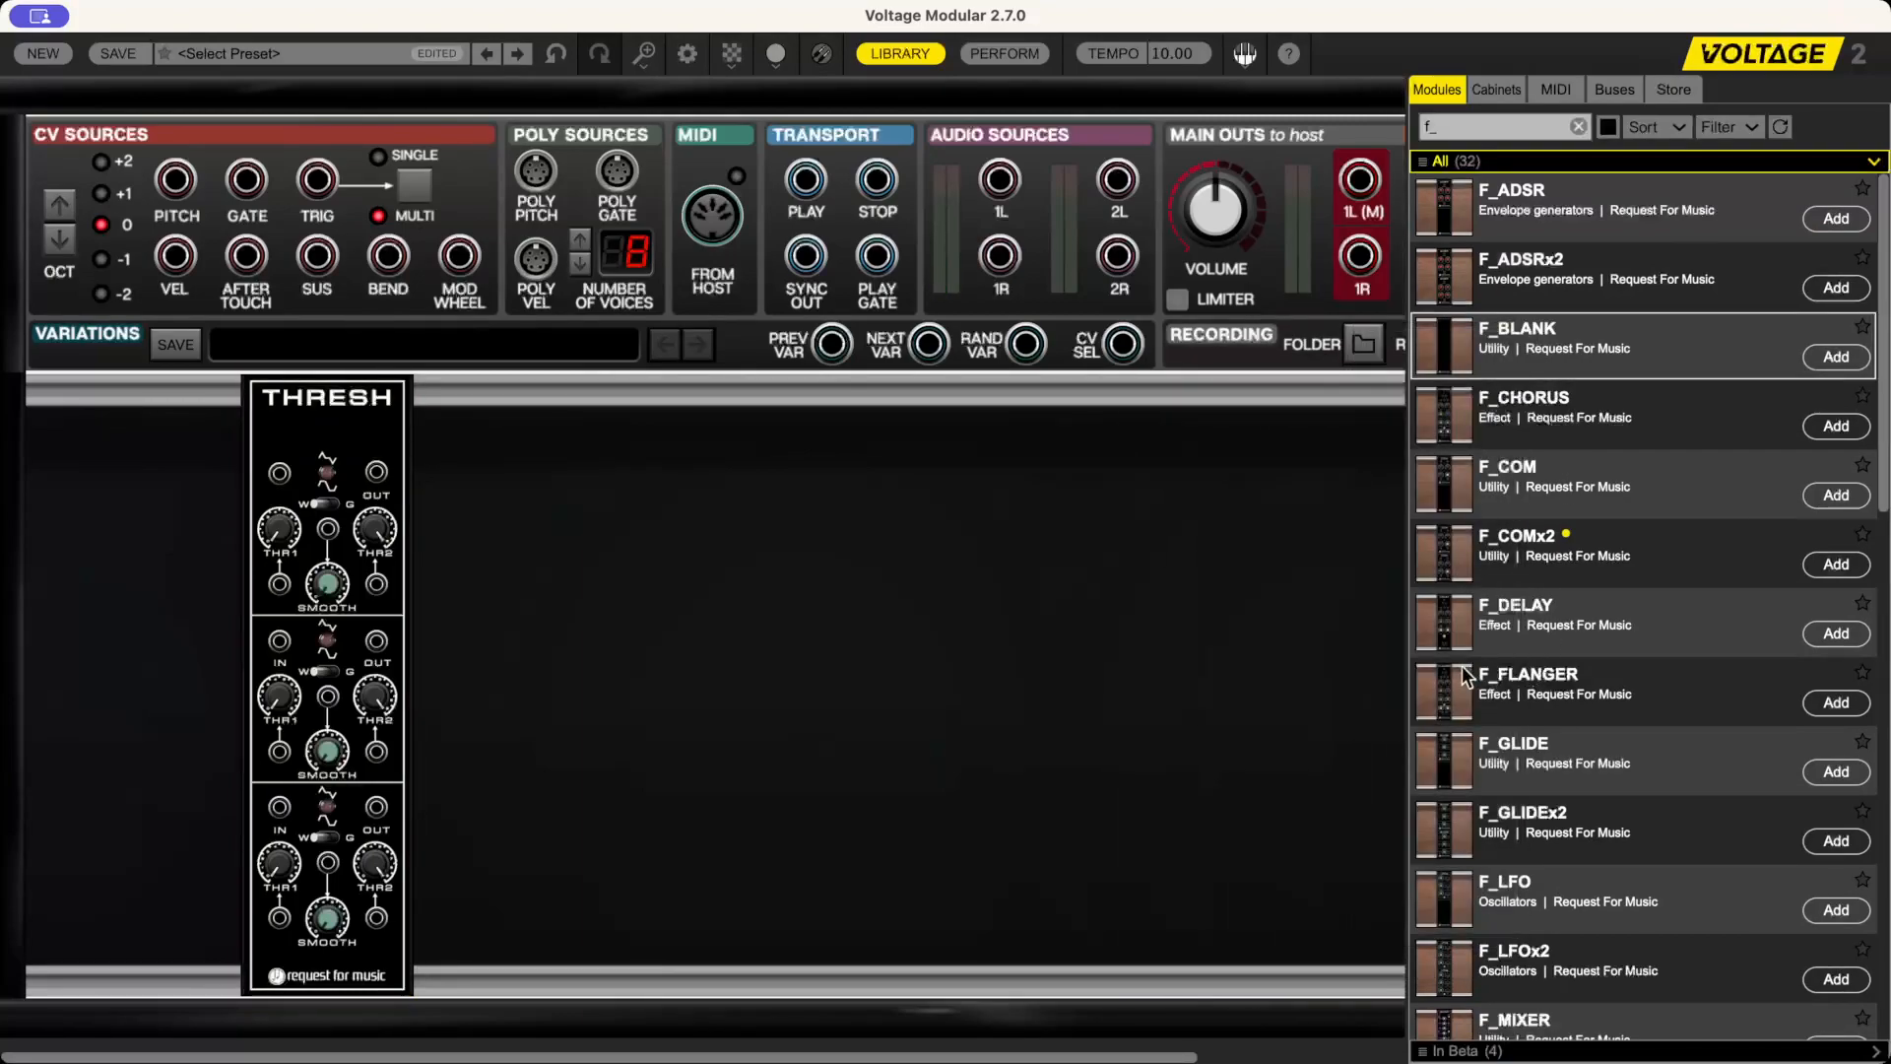
pyautogui.scroll(-3, 1459, 666)
pyautogui.moveTo(1477, 641); pyautogui.dragTo(232, 655)
# - Align the cabinet's modules to its left end
pyautogui.rightClick(586, 681)
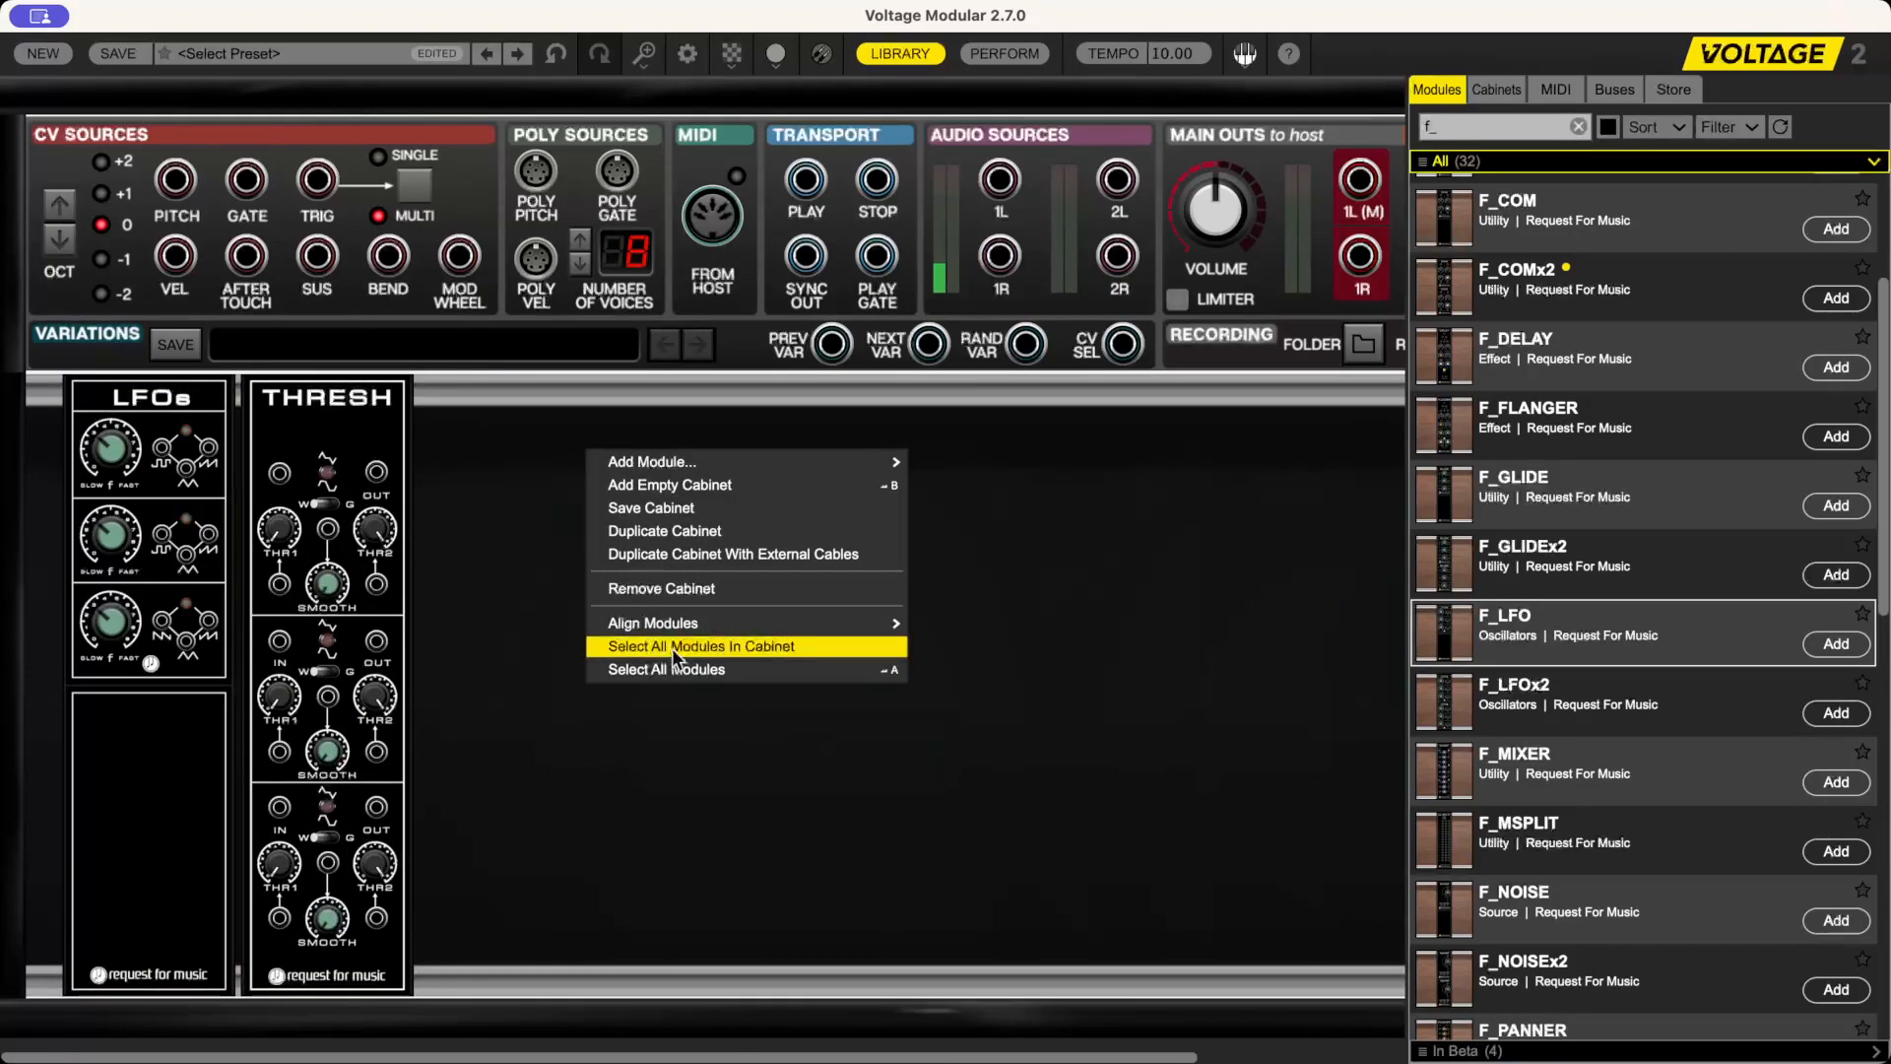
pyautogui.moveTo(706, 622)
pyautogui.click(975, 623)
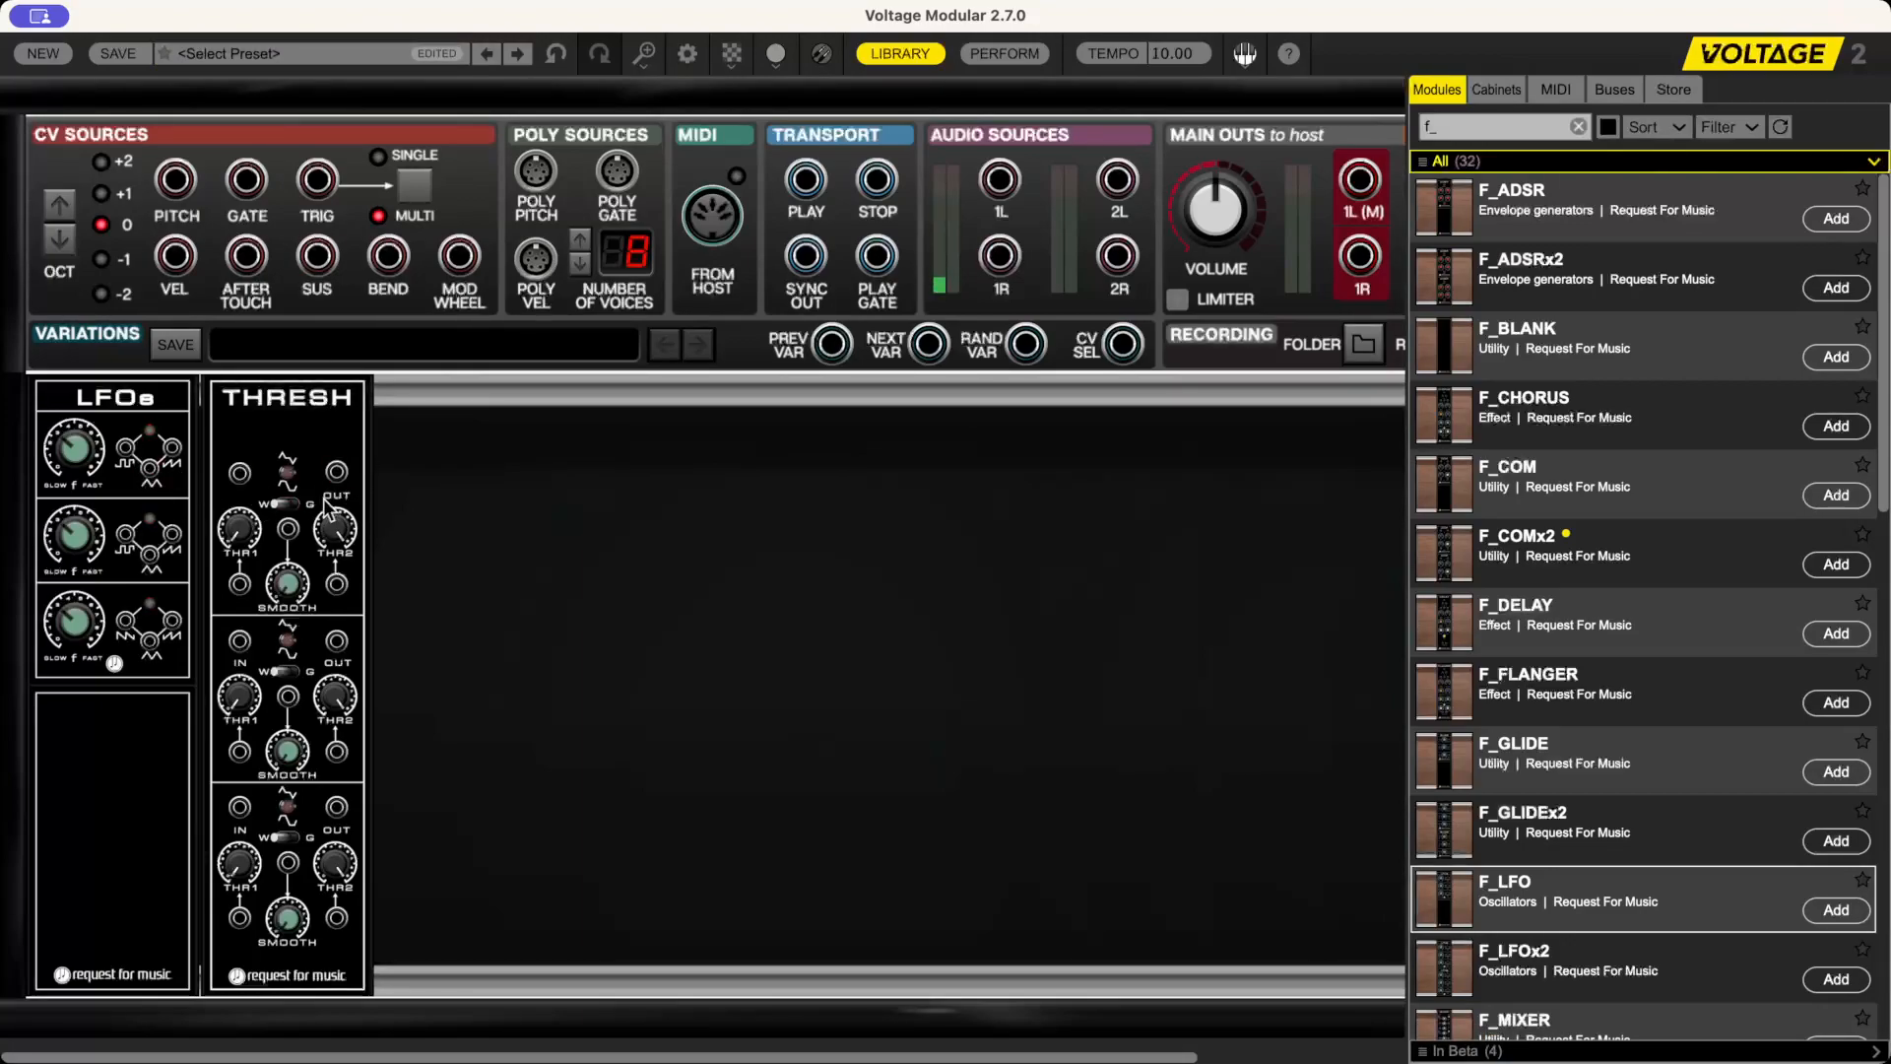
# - Search the library for "multi os" and add the Multi Oscilloscope beside the THRESH module
pyautogui.doubleClick(1503, 131)
pyautogui.write('mul')
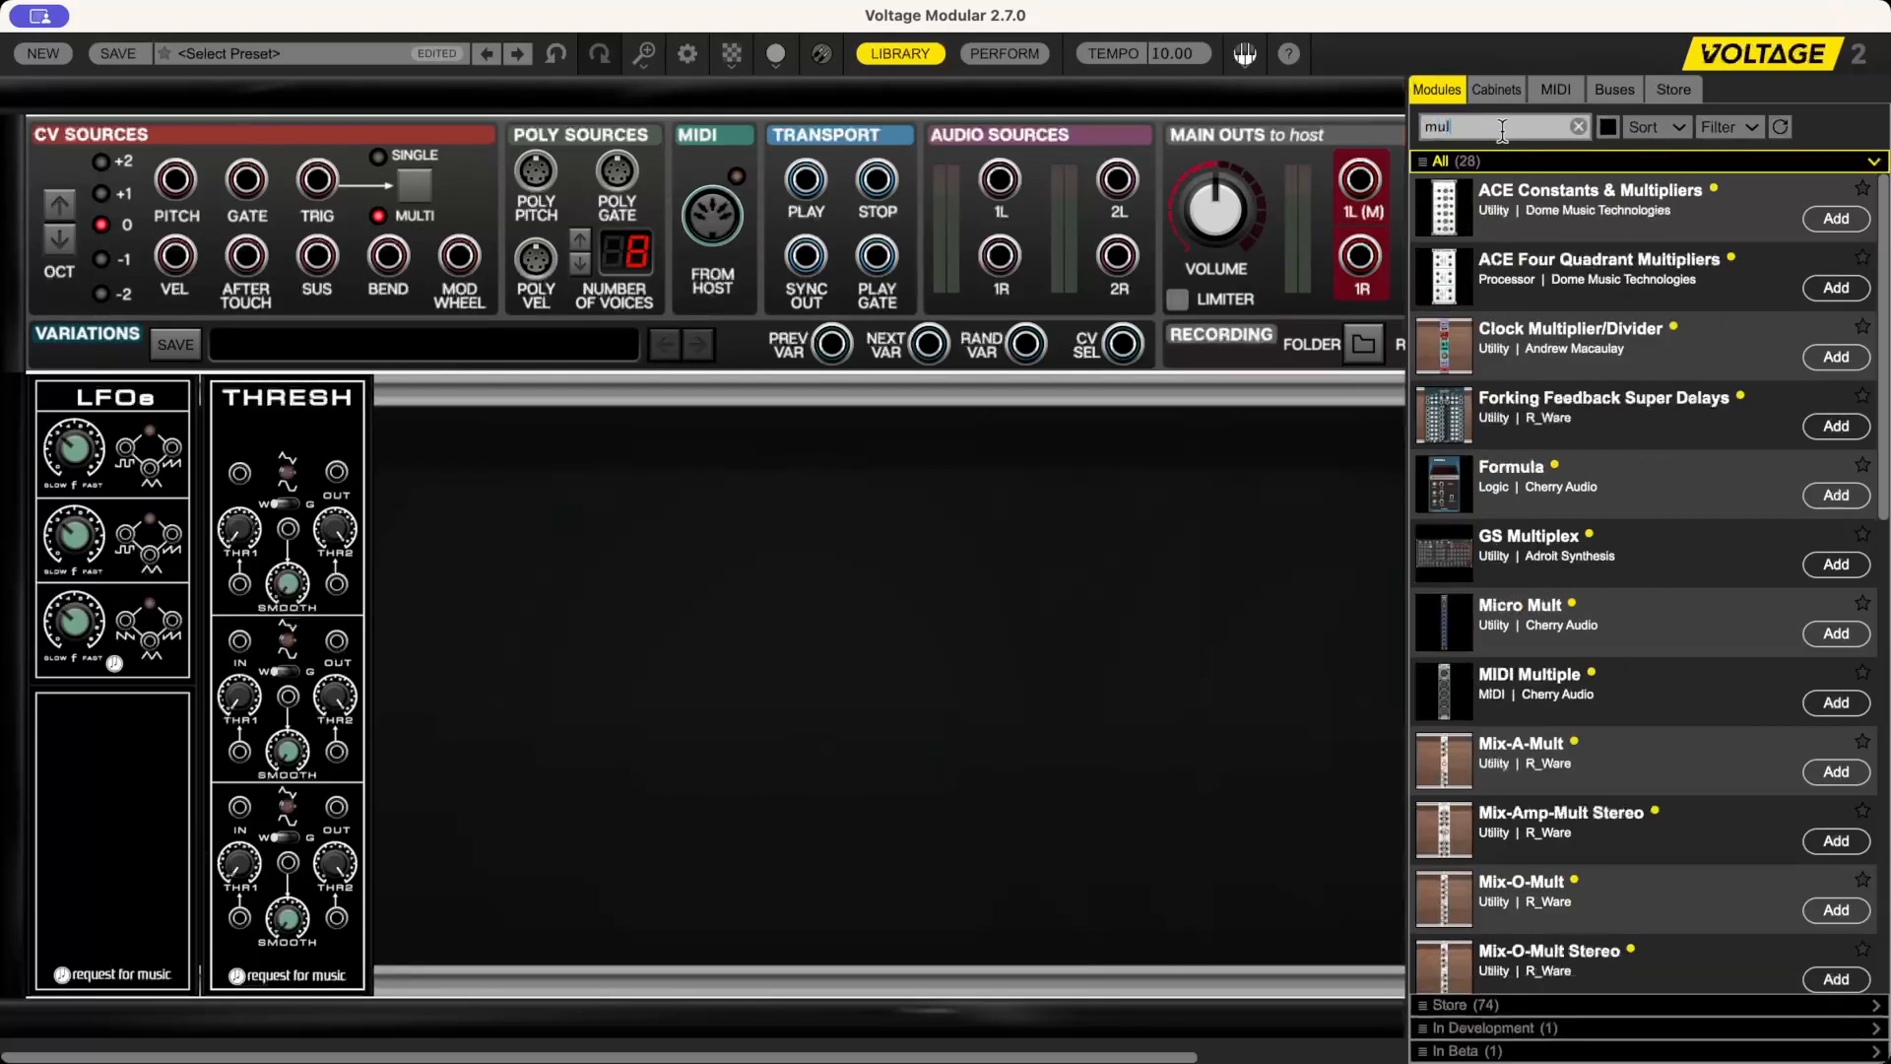
pyautogui.write('ti os')
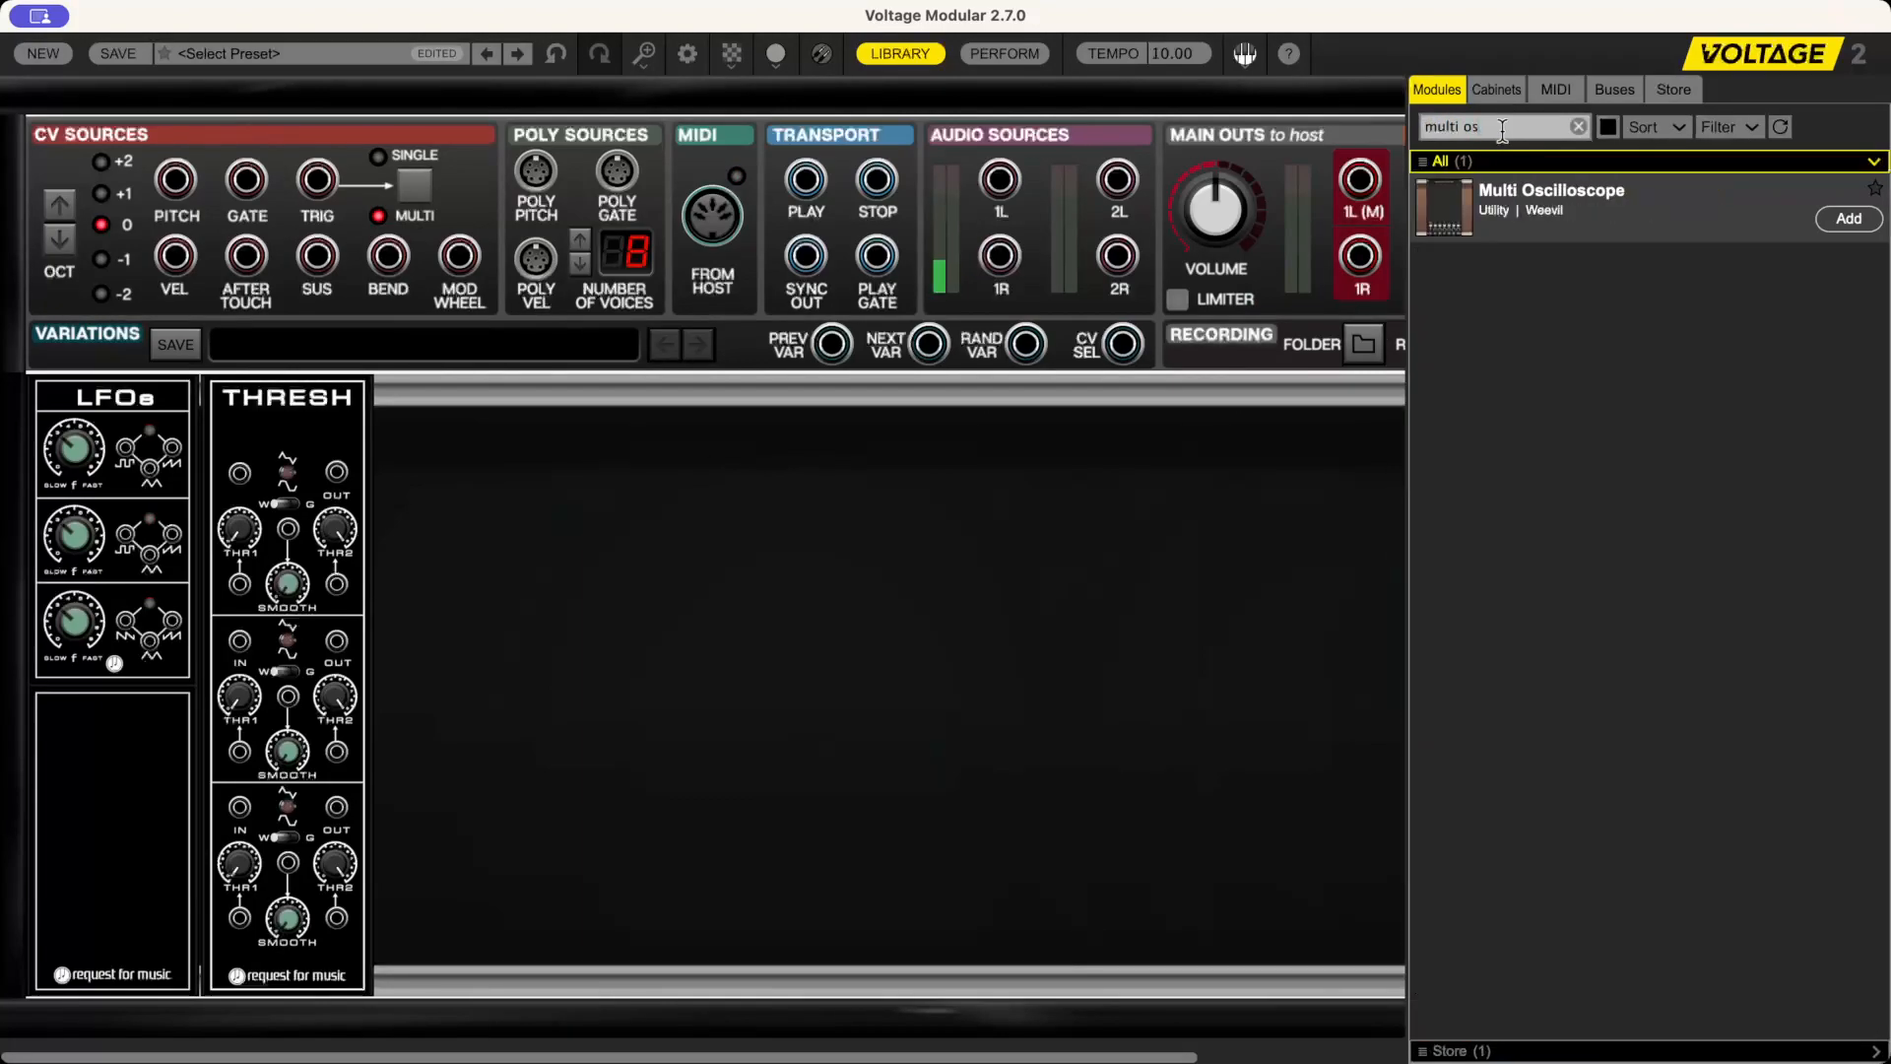
pyautogui.moveTo(1464, 190); pyautogui.dragTo(781, 387)
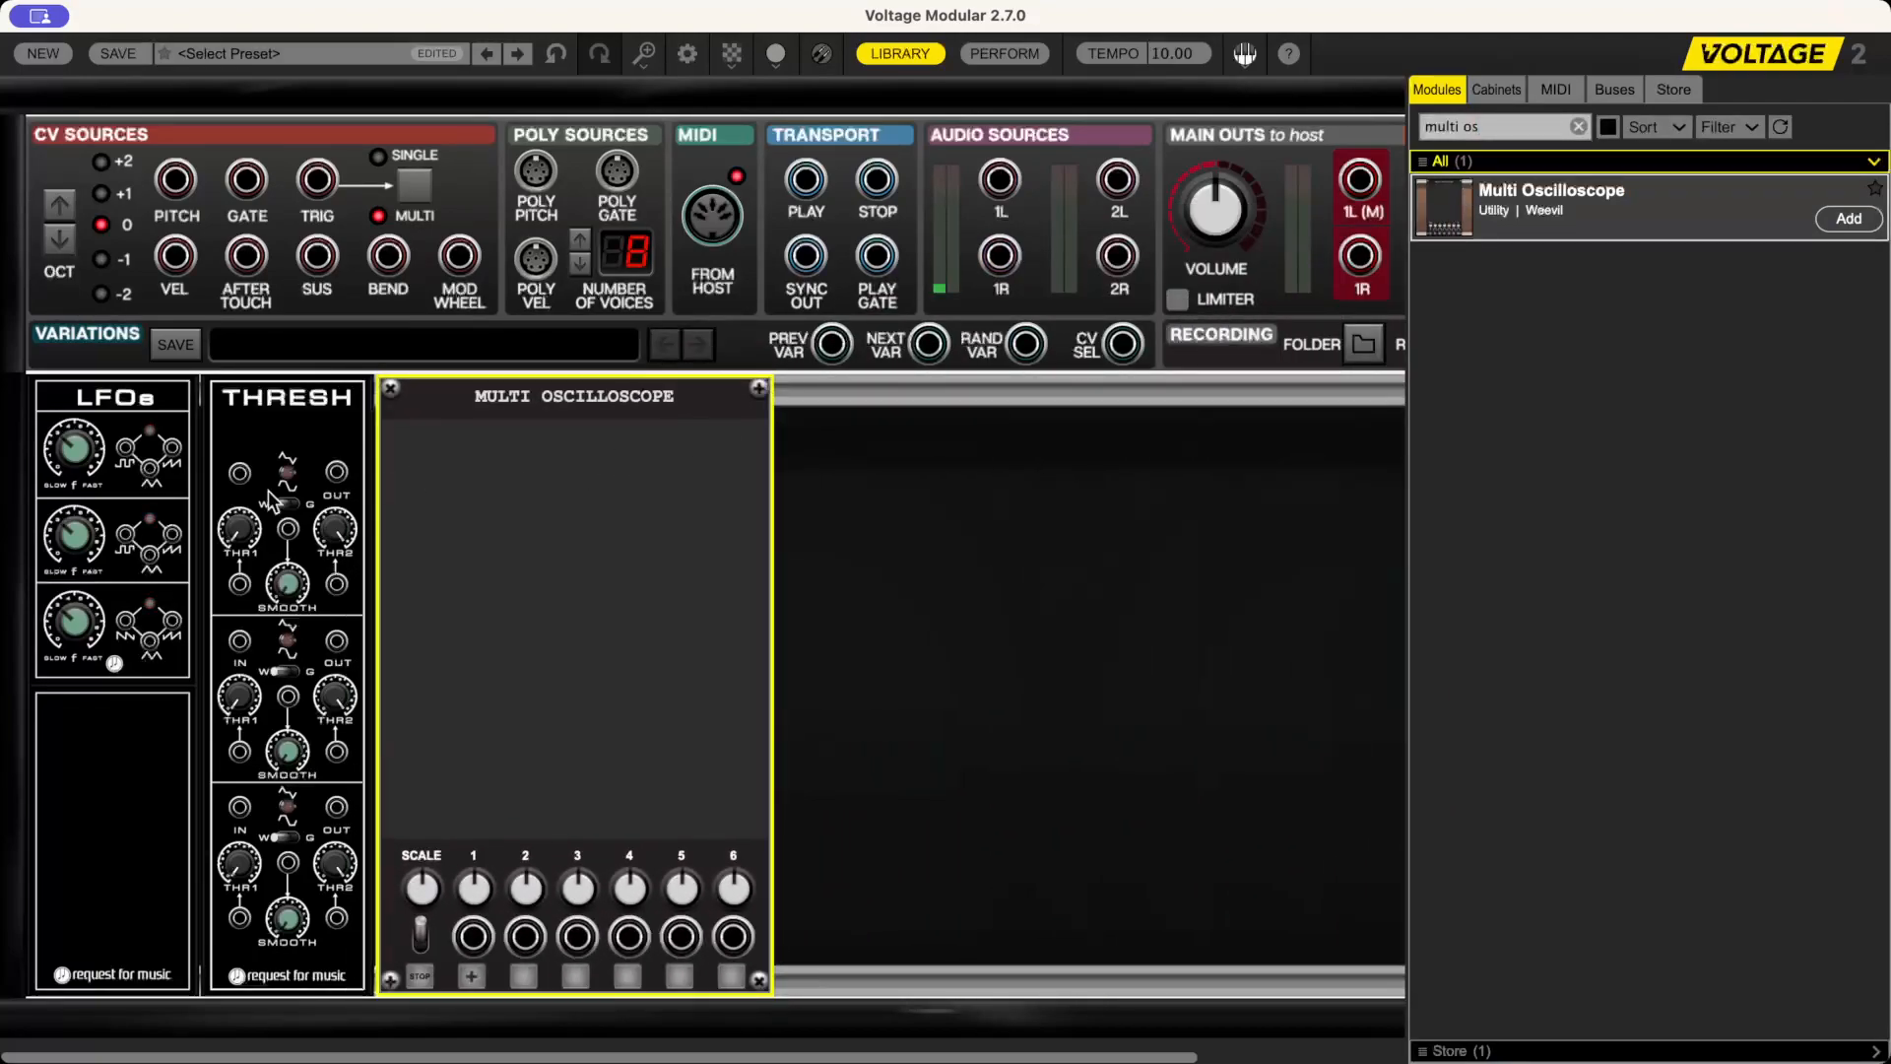
# - Patch the first LFO's triangle output through the first THRESH section into oscilloscope channel 1, and turn down the oscilloscope's scale
pyautogui.moveTo(150, 468); pyautogui.dragTo(239, 473)
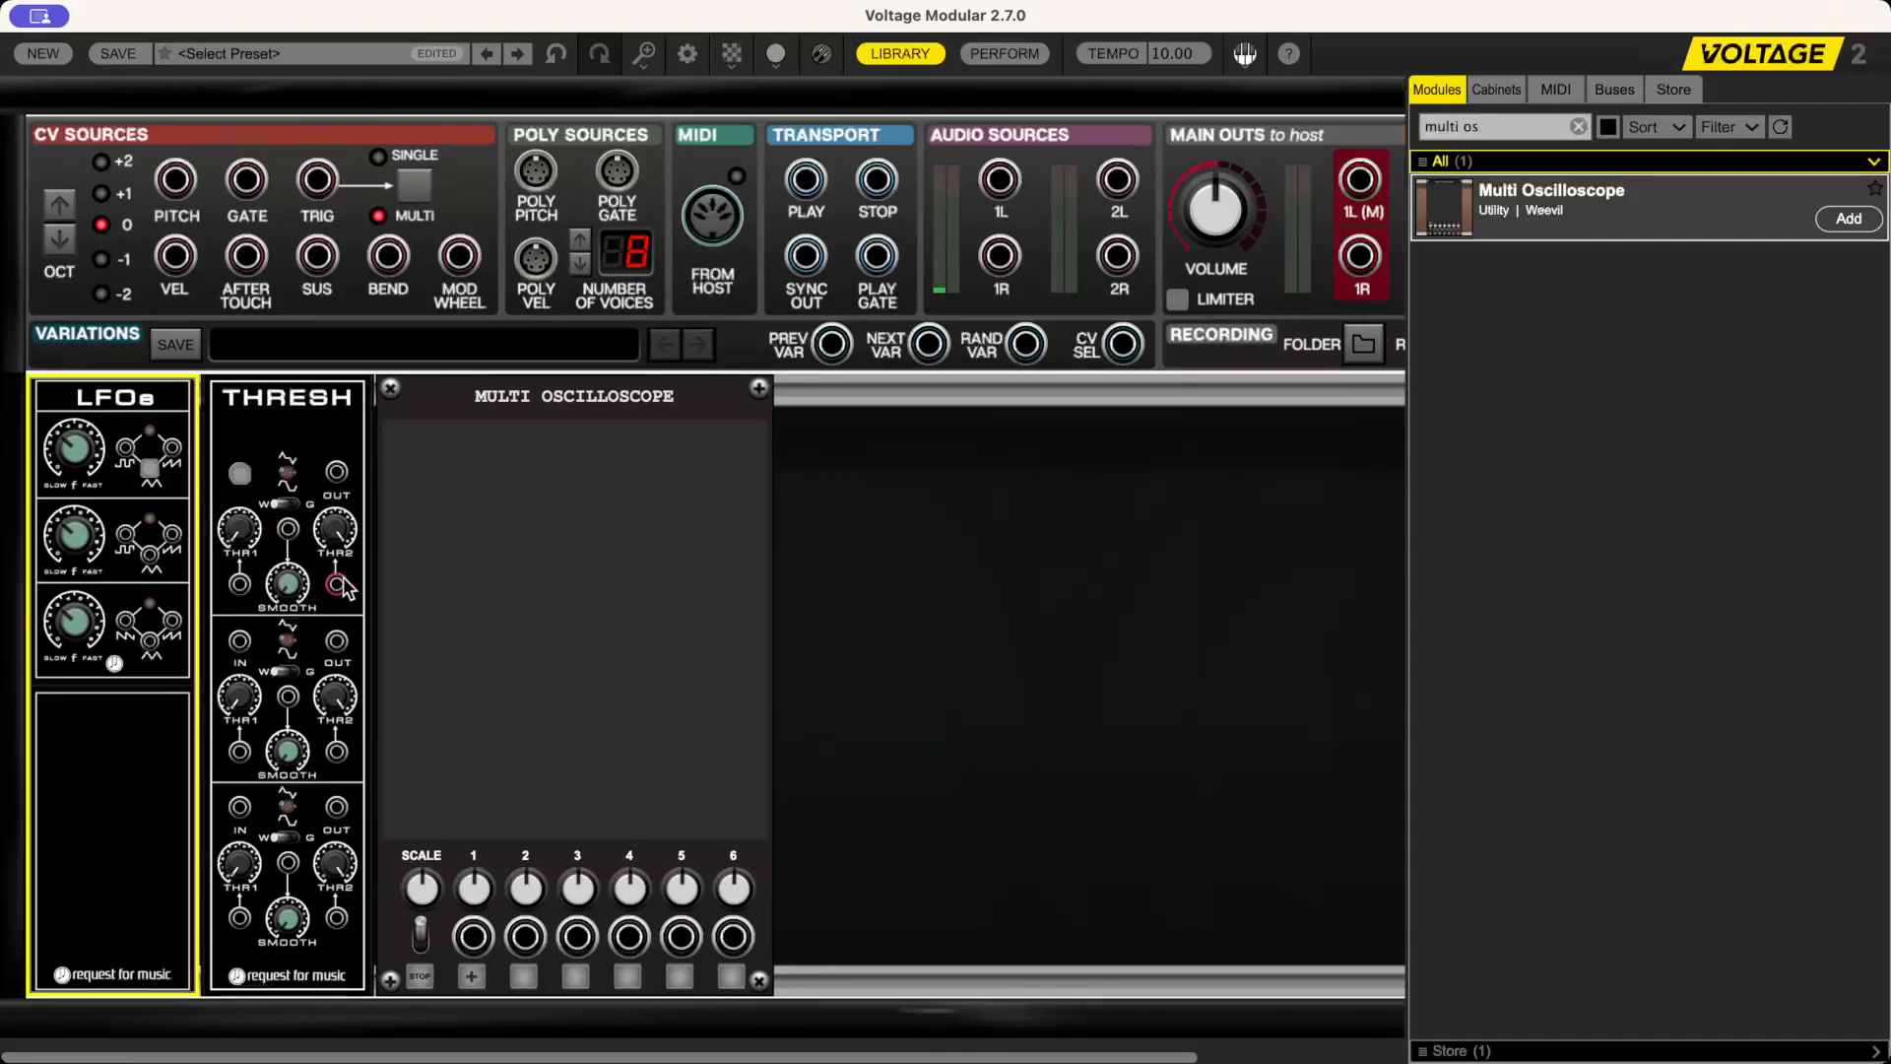
pyautogui.moveTo(338, 476); pyautogui.dragTo(473, 936)
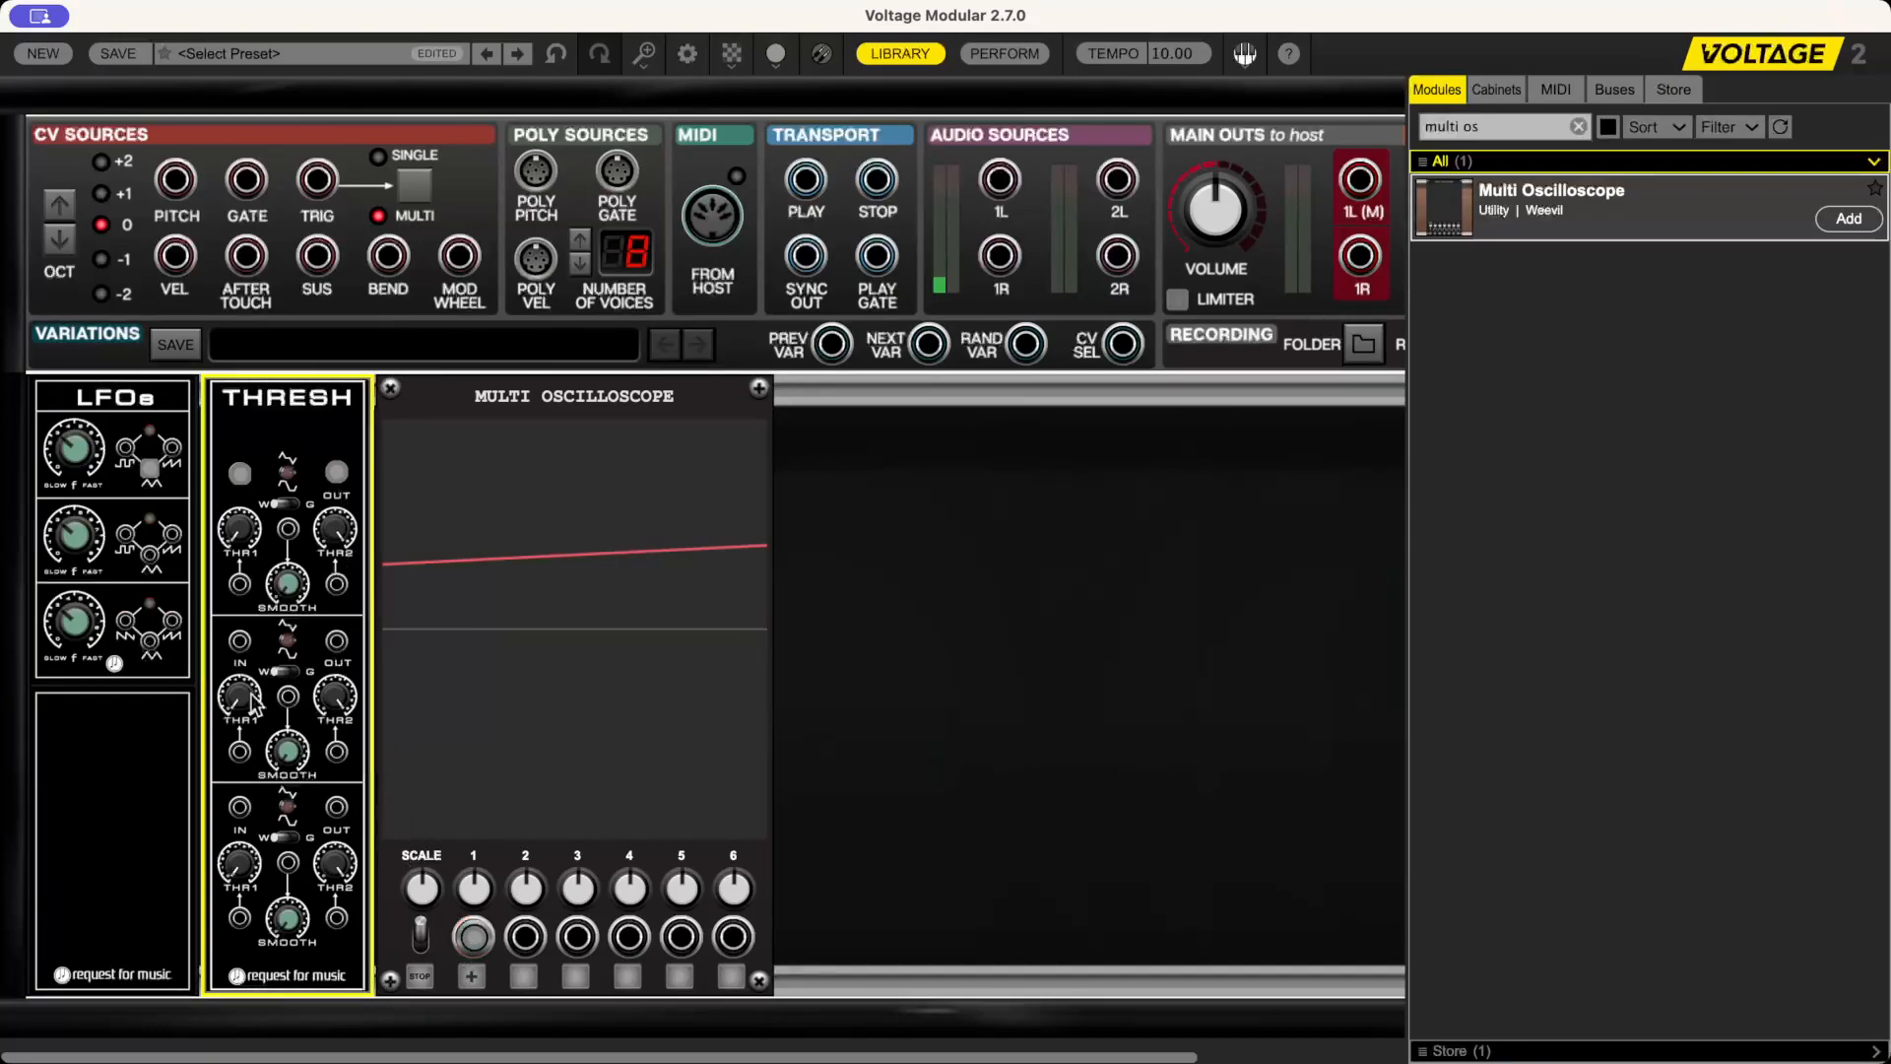
pyautogui.click(412, 892)
# - Raise the first LFO's rate until nearly two triangle cycles fit on the oscilloscope
pyautogui.click(79, 468)
pyautogui.moveTo(77, 465); pyautogui.dragTo(96, 368)
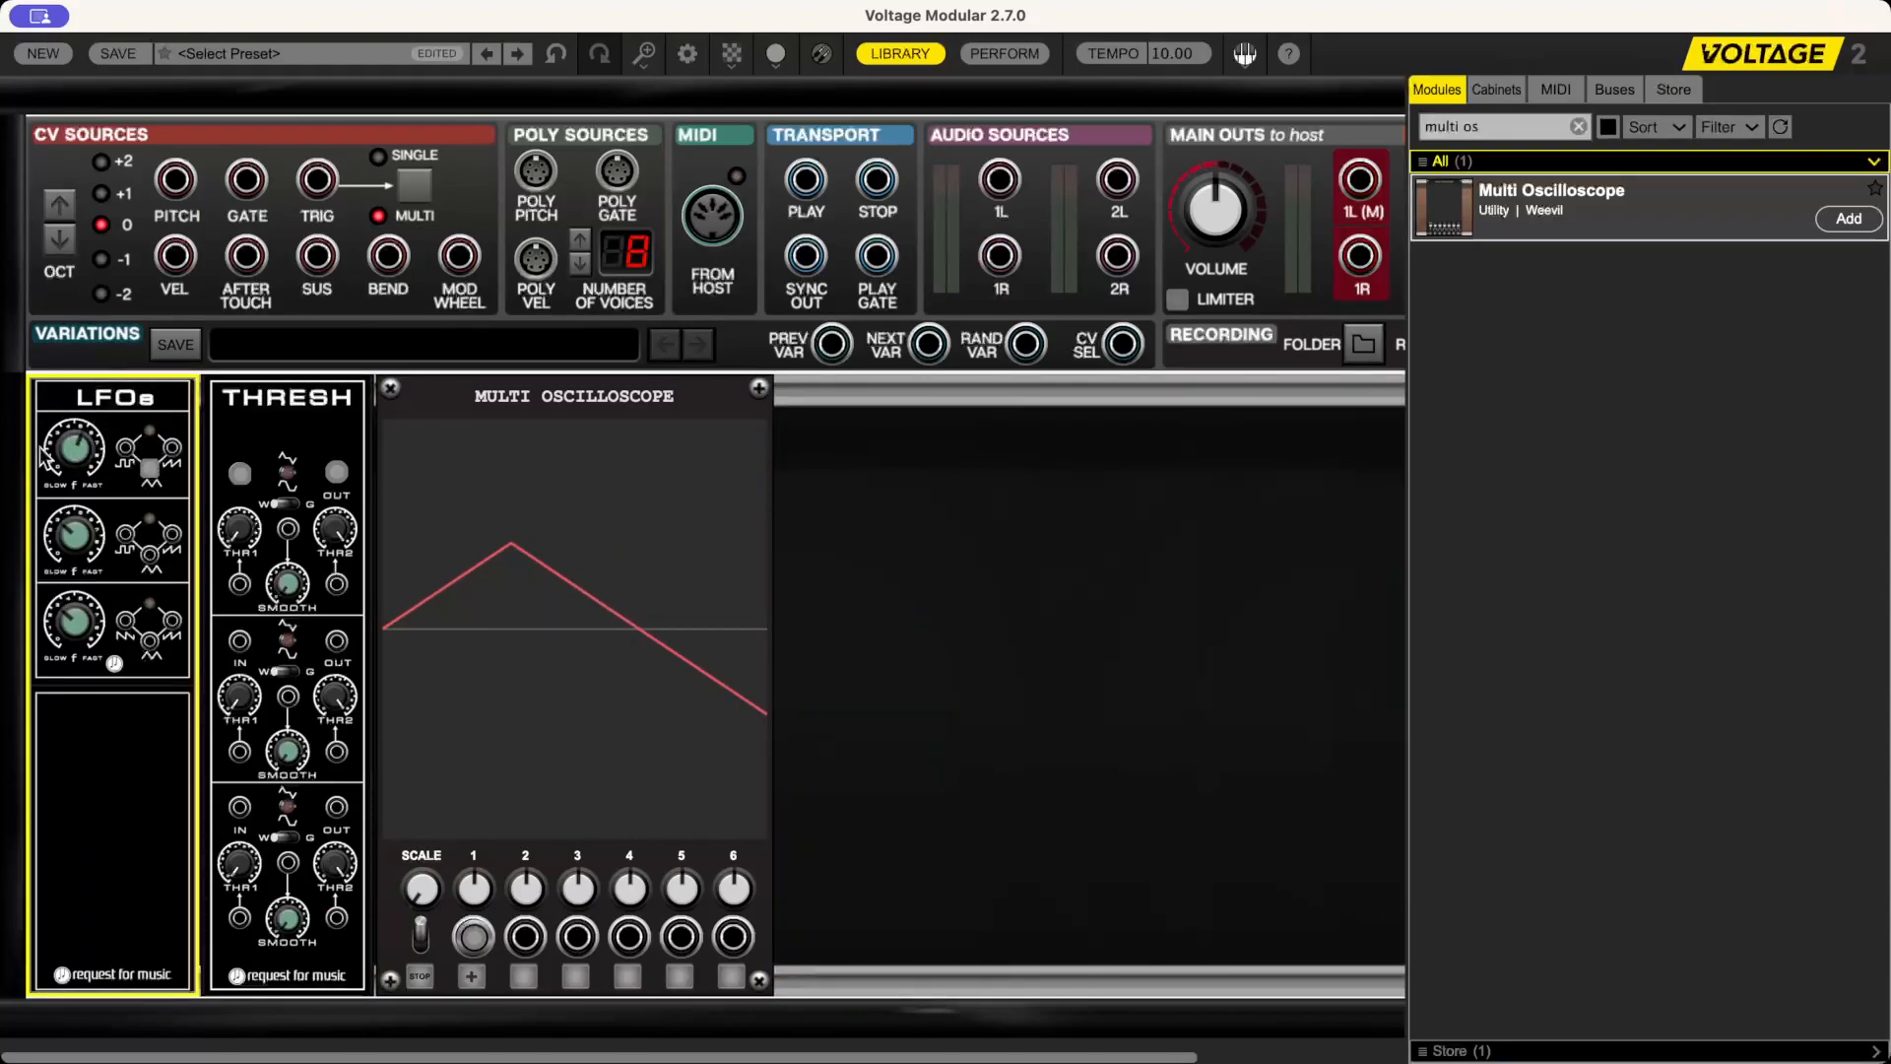
pyautogui.moveTo(77, 455); pyautogui.dragTo(86, 400)
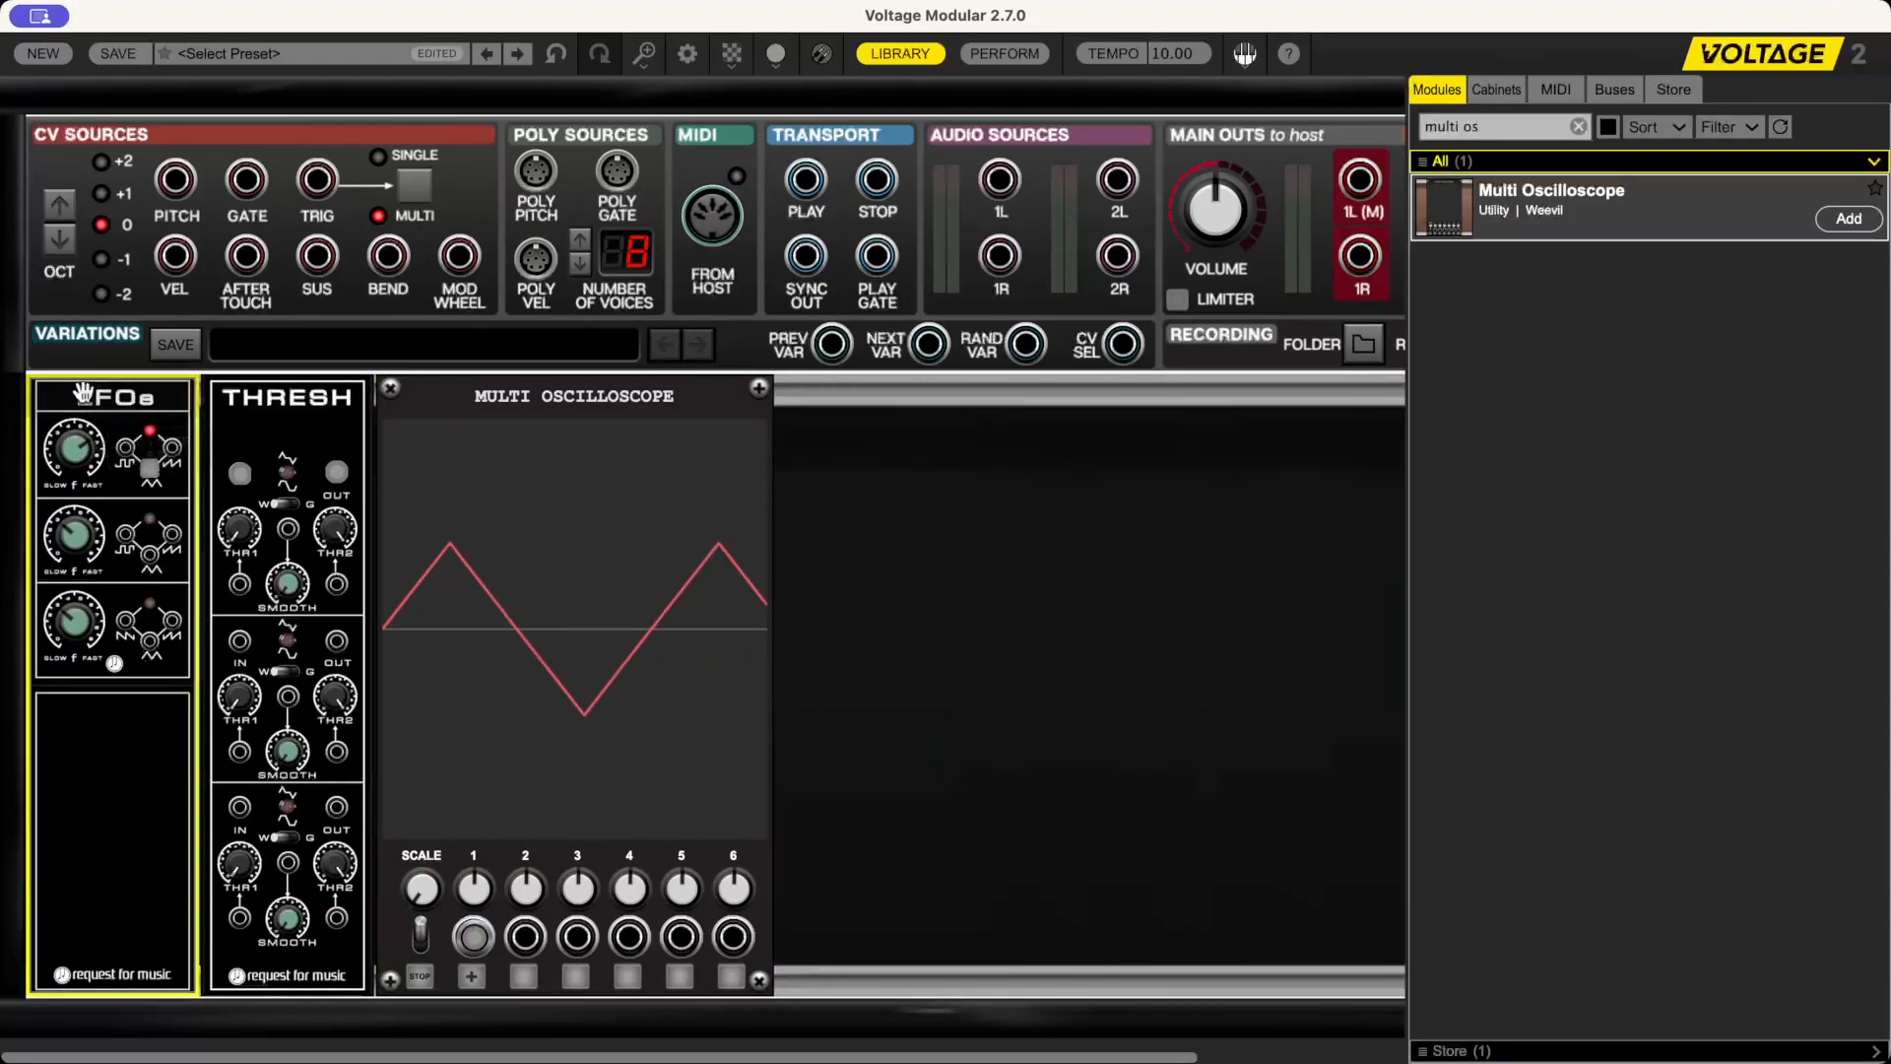
pyautogui.moveTo(77, 443); pyautogui.dragTo(84, 419)
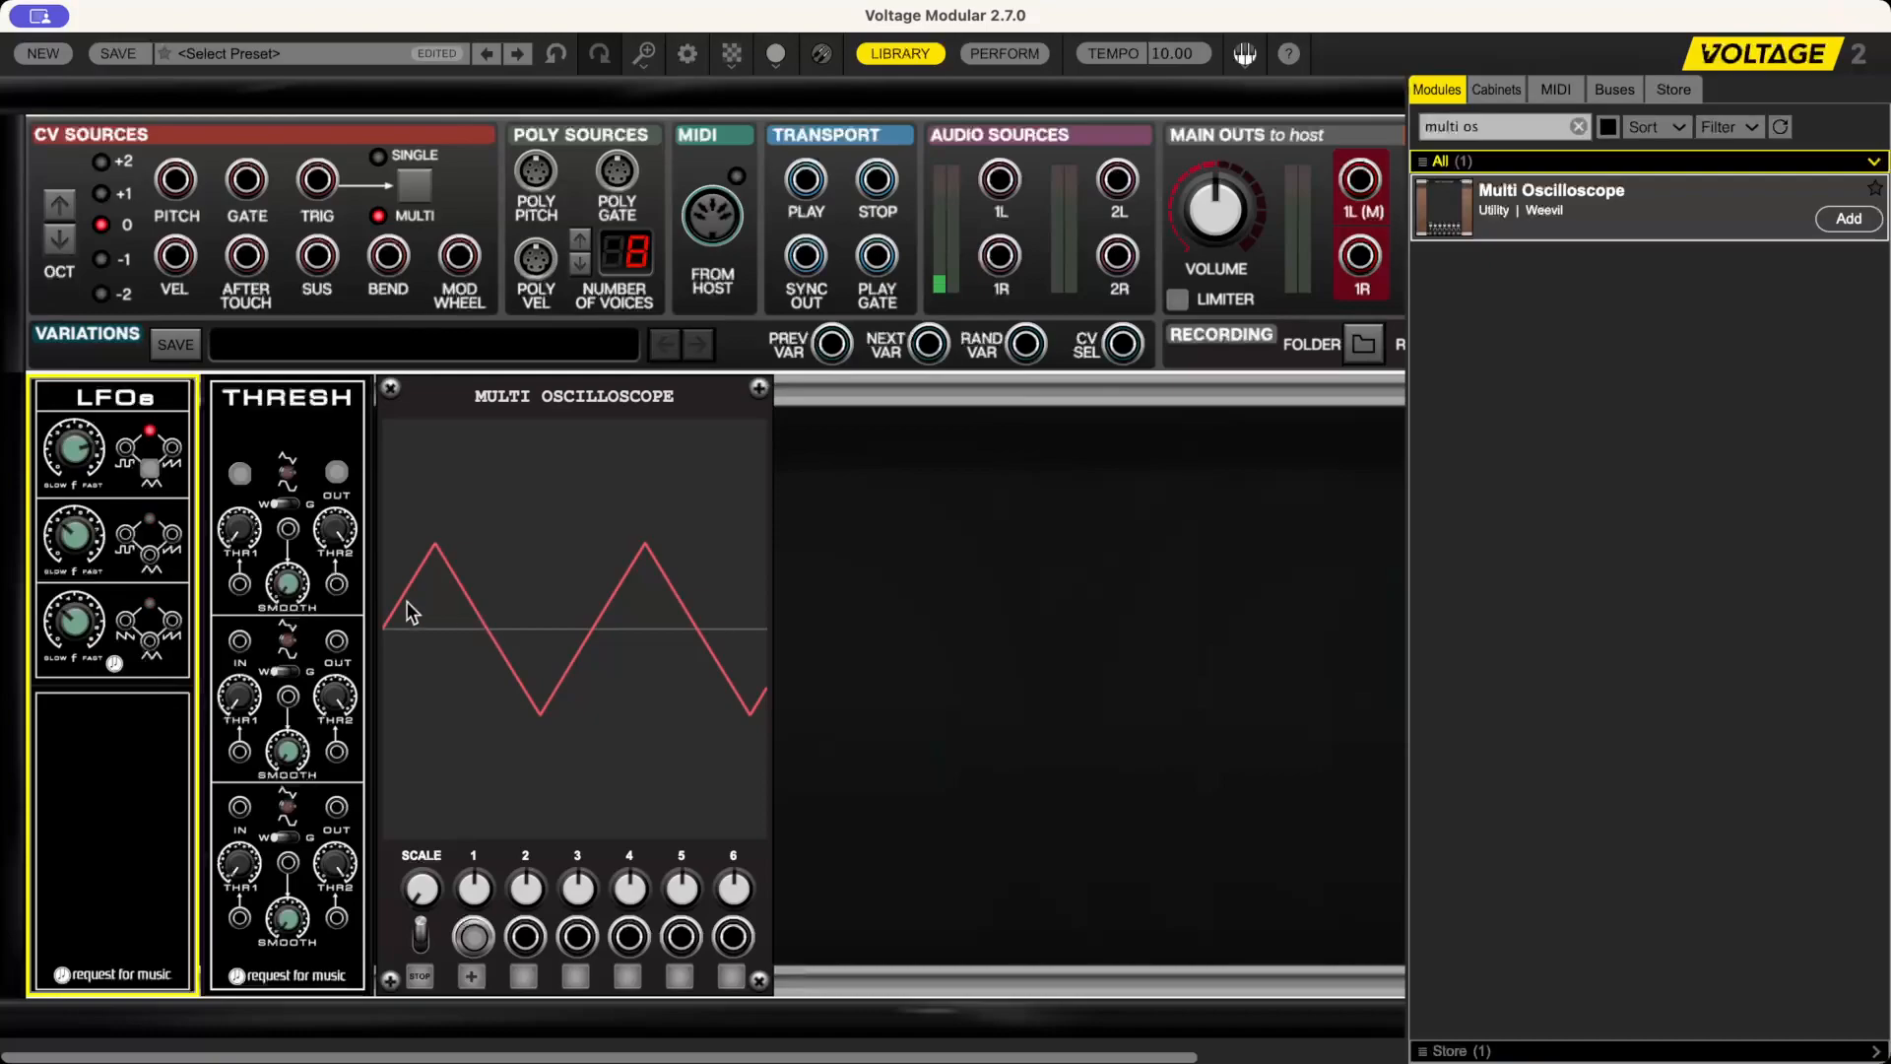
# - Raise THR1 and lower THR2 in the first THRESH section to clip both peaks, and switch on its inverted mode
pyautogui.moveTo(245, 540); pyautogui.dragTo(249, 445)
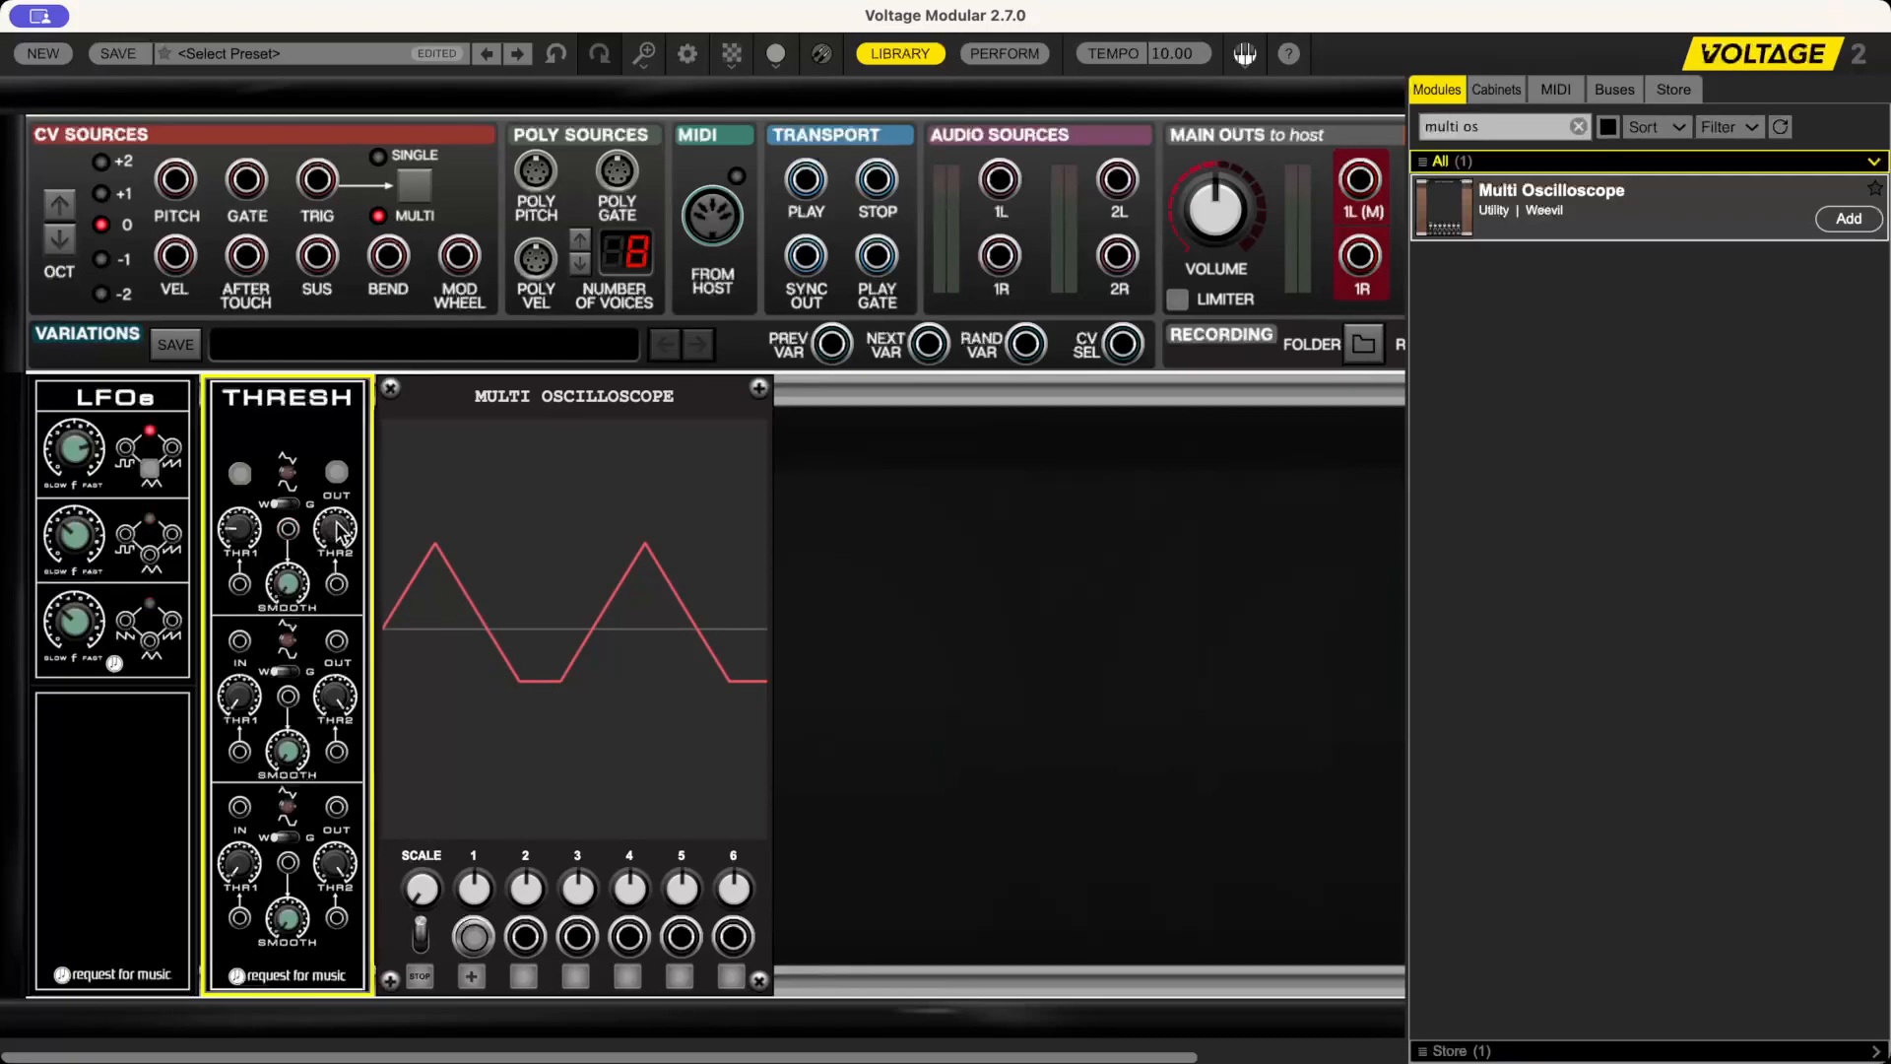
pyautogui.moveTo(336, 537); pyautogui.dragTo(337, 622)
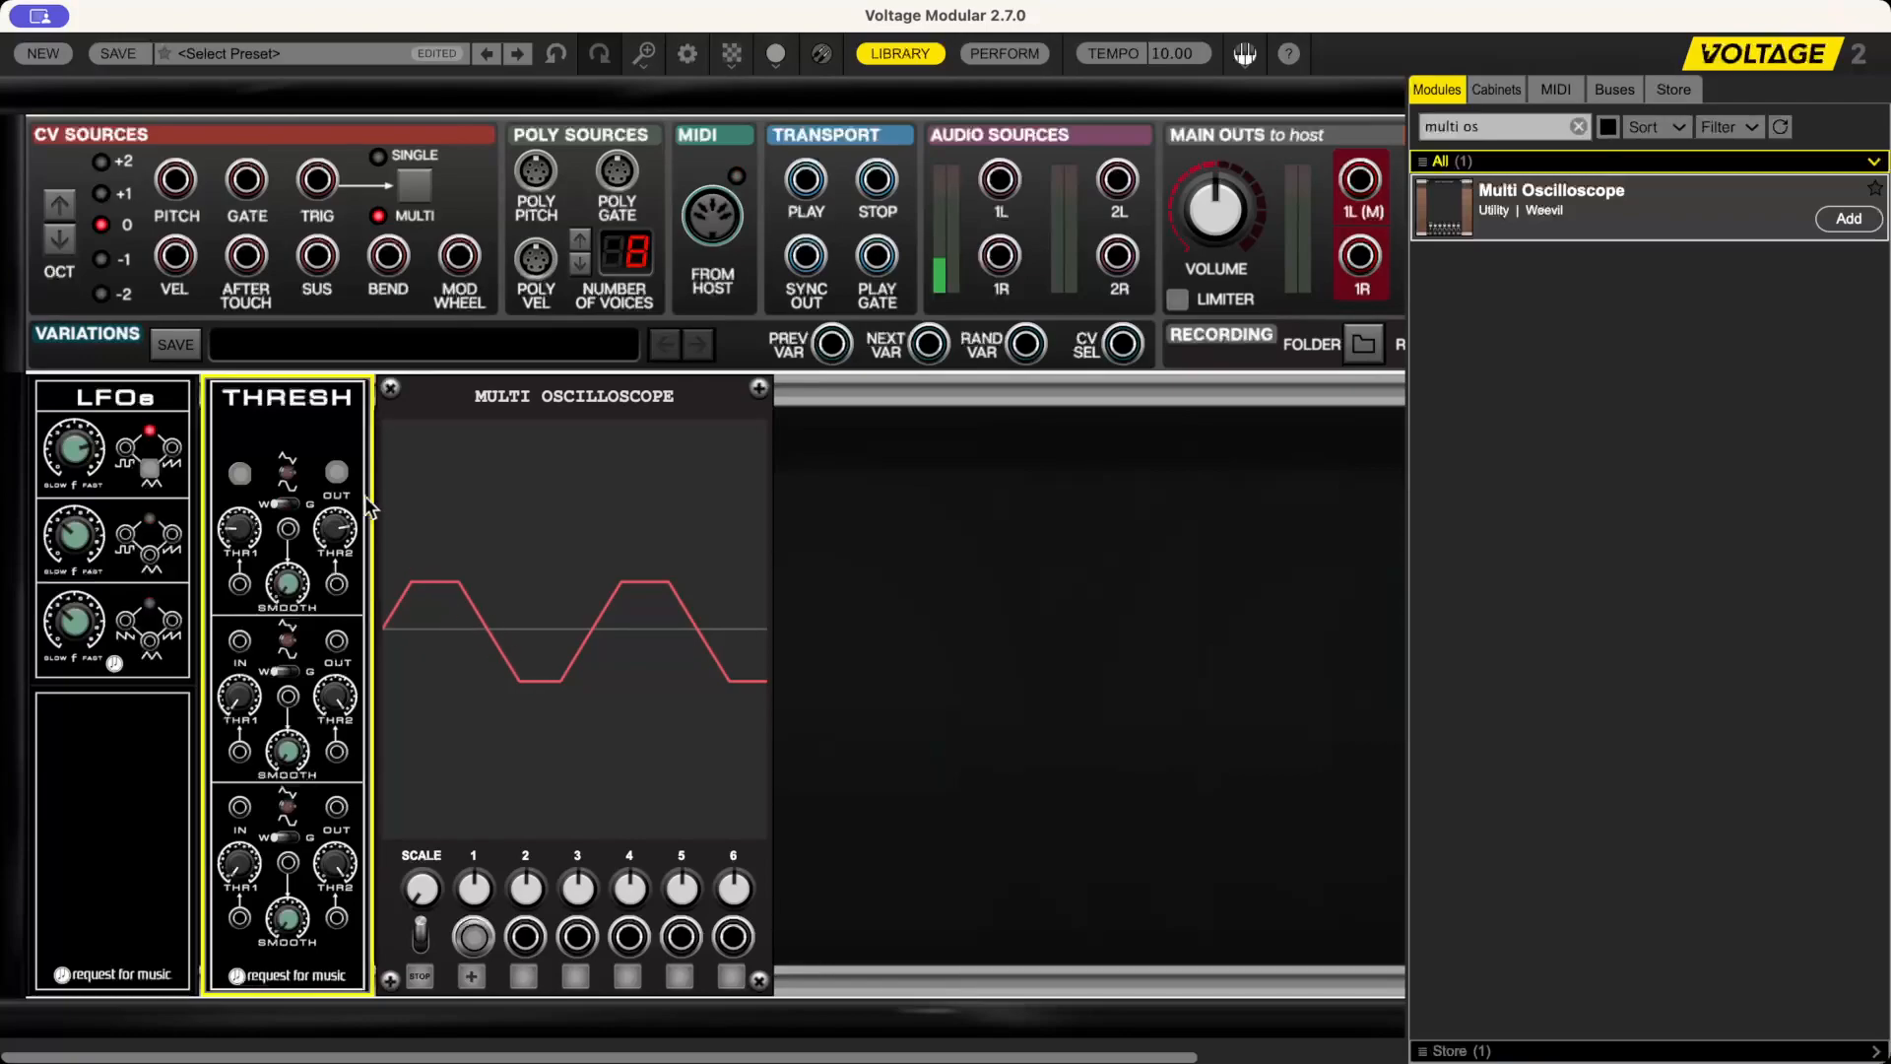
pyautogui.click(289, 474)
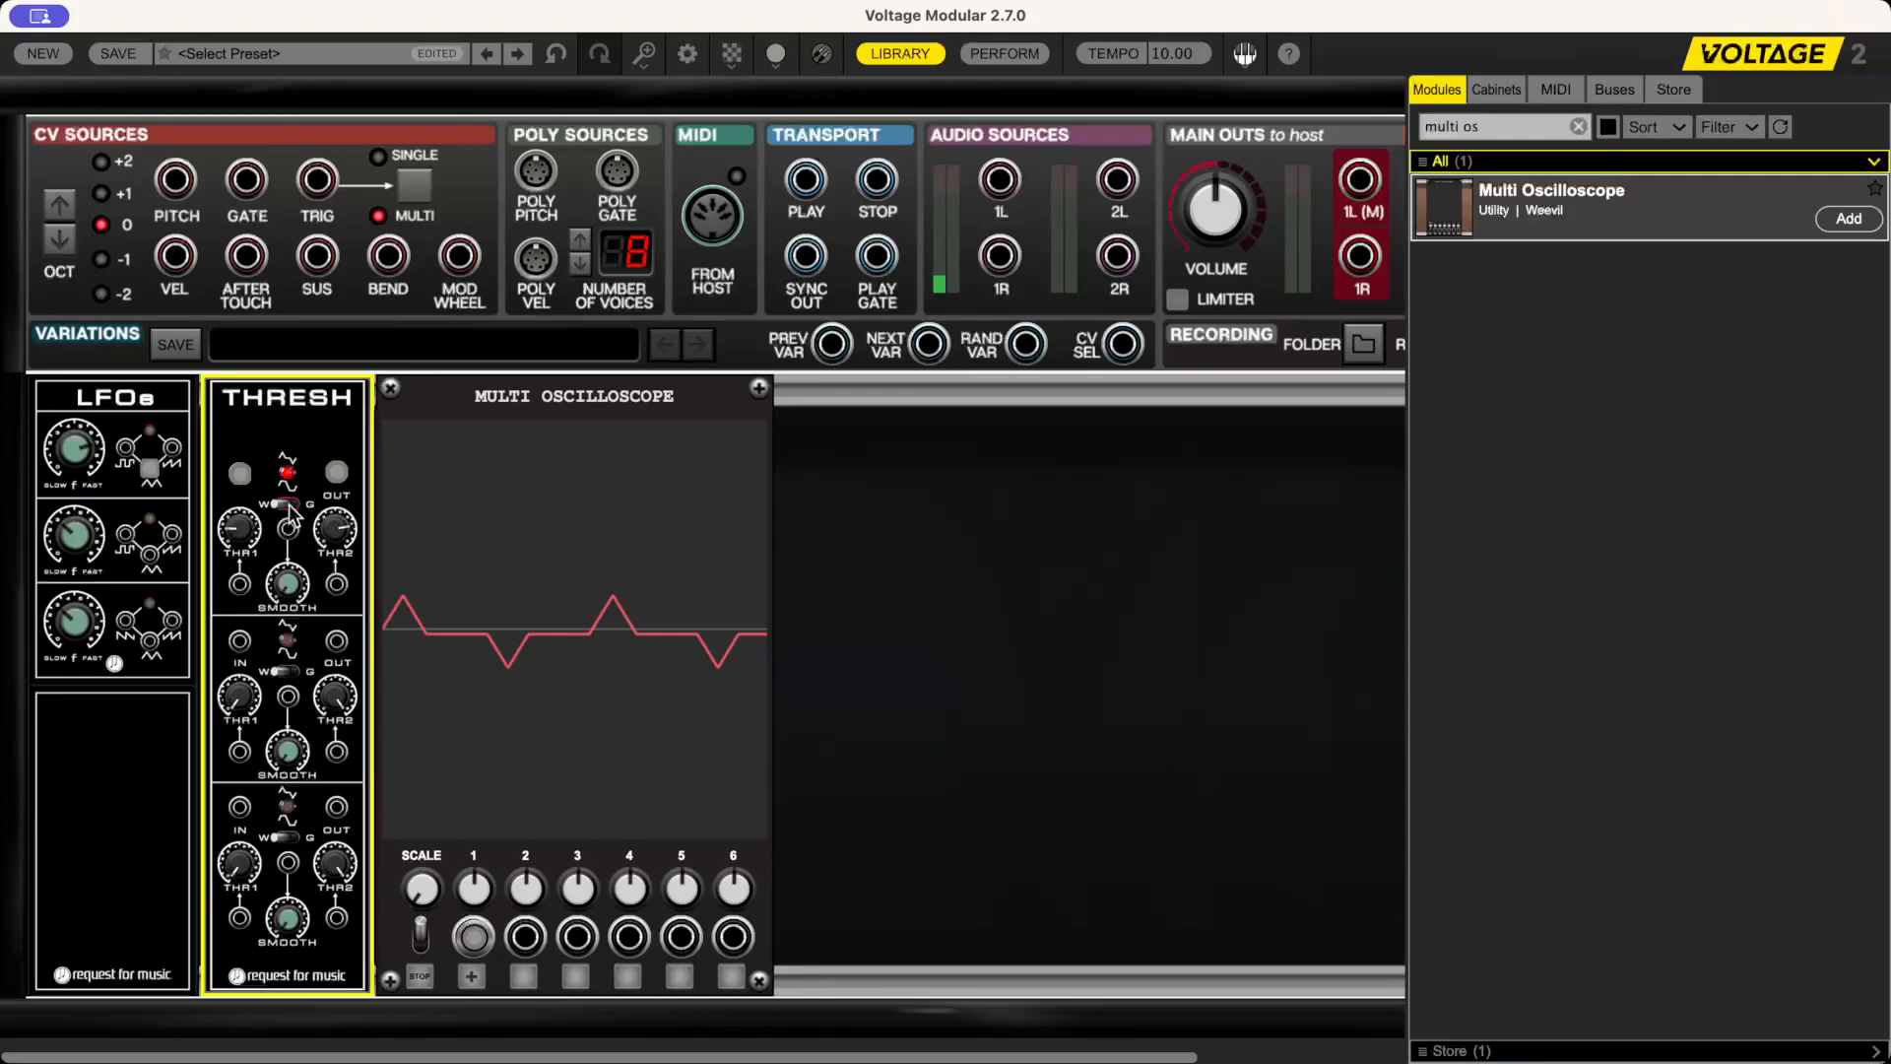
# - Patch the raw LFO triangle to oscilloscope channel 1 with the THRESH output on channel 2, and switch off the first section's inverted mode
pyautogui.moveTo(336, 473)
pyautogui.mouseDown()
pyautogui.moveTo(320, 670)
pyautogui.moveTo(473, 951)
pyautogui.moveTo(525, 937)
pyautogui.moveTo(194, 574)
pyautogui.moveTo(150, 469)
pyautogui.mouseUp()
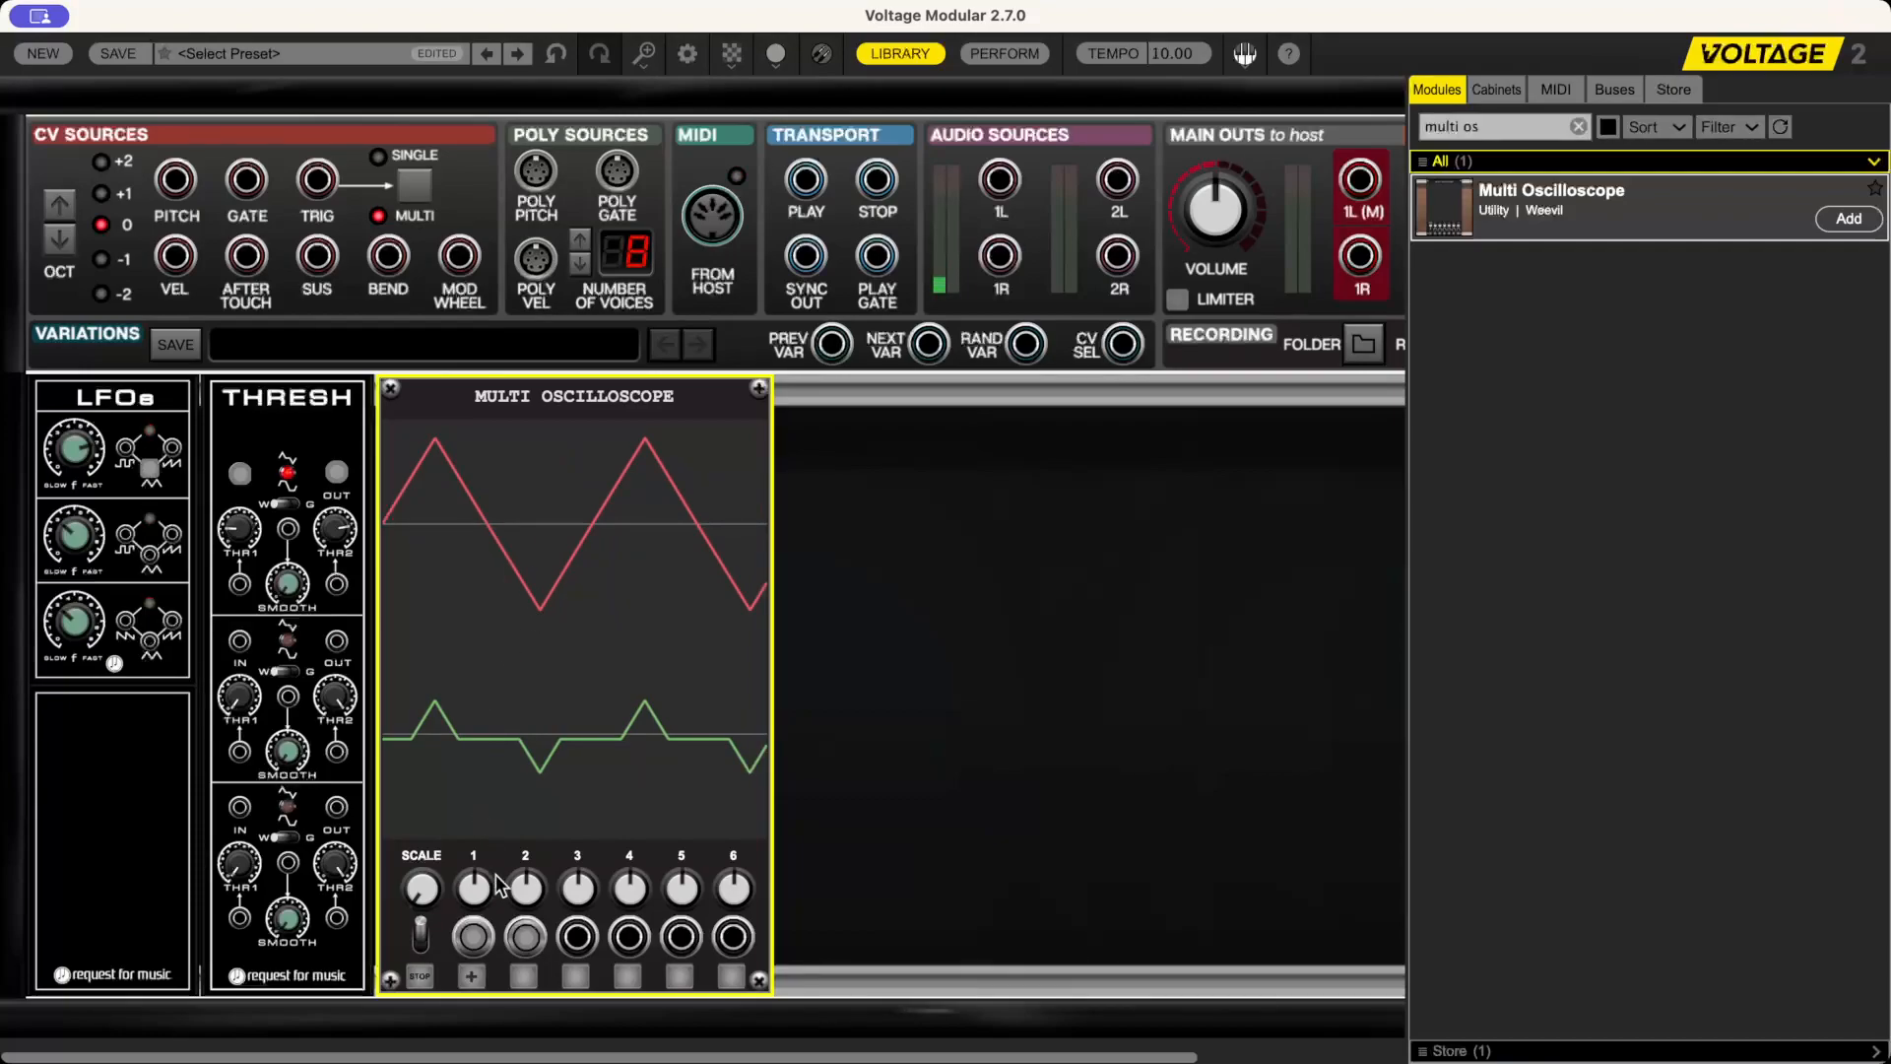
pyautogui.click(287, 475)
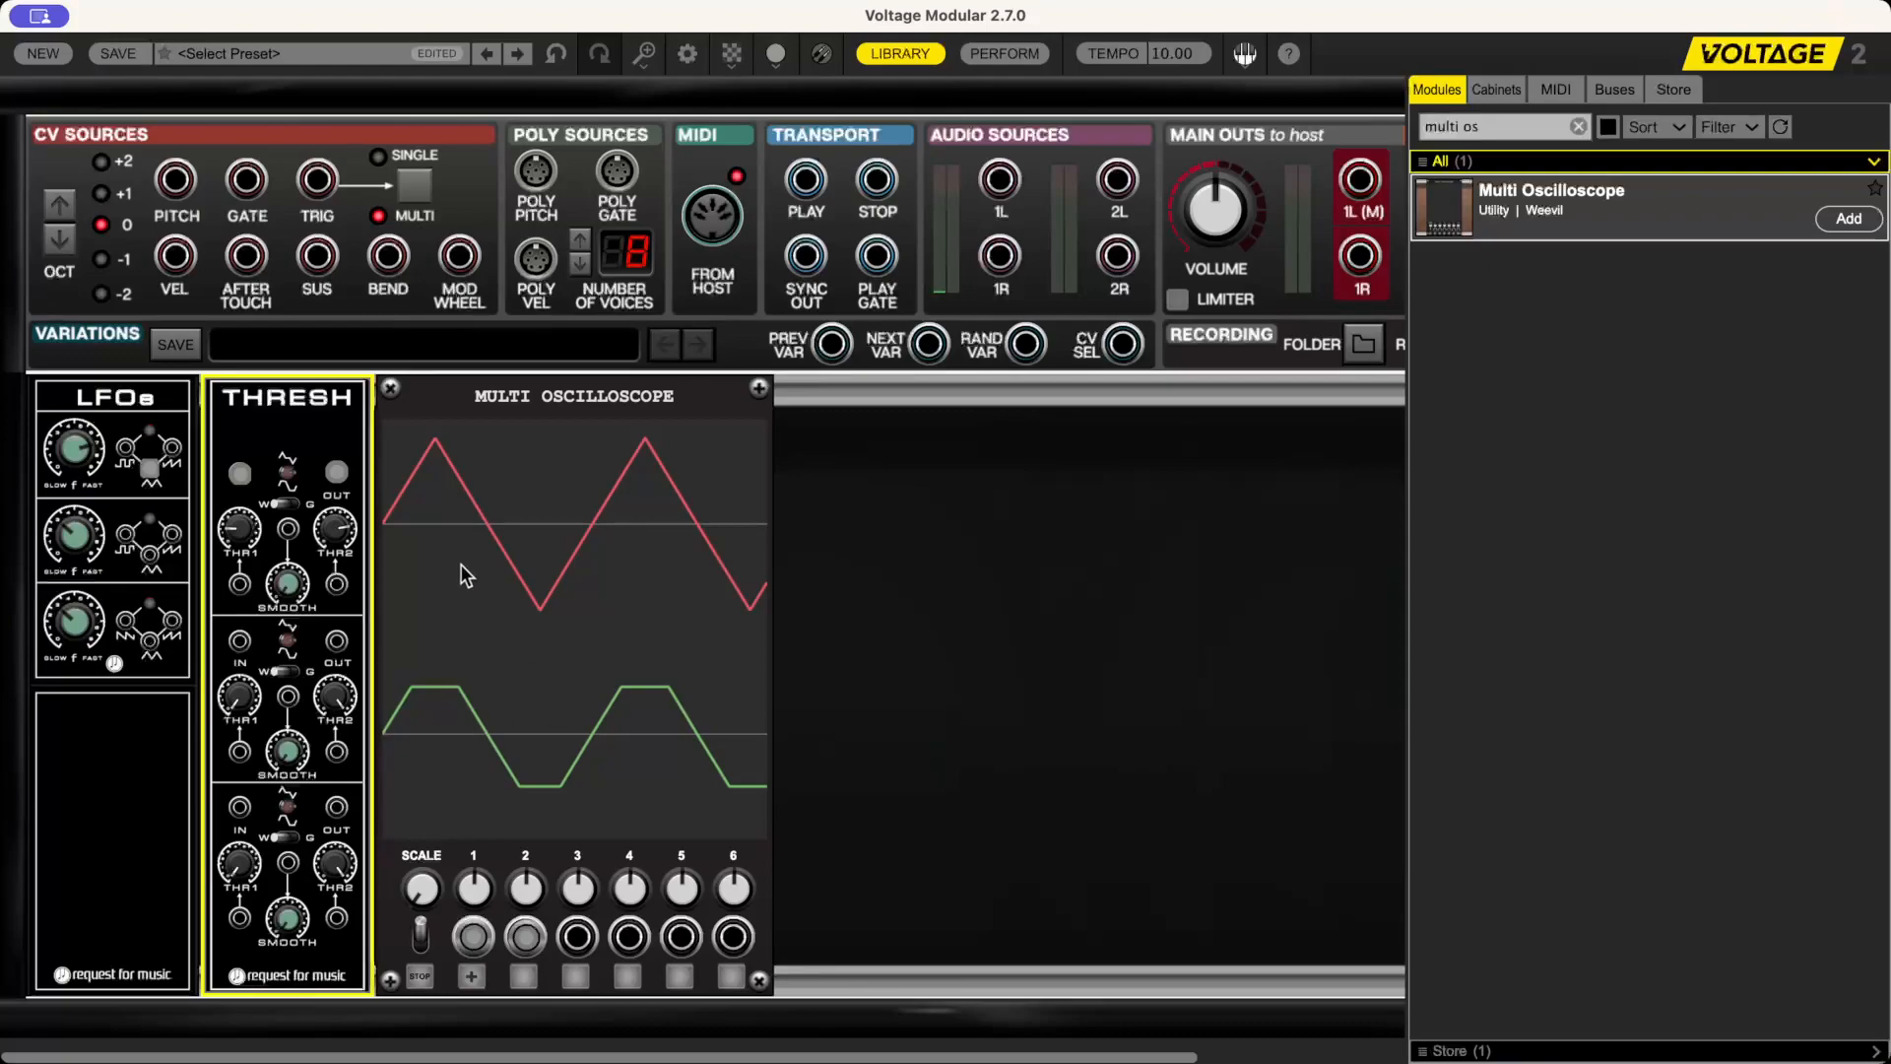
# - Narrow the first section's range by raising THR1 and lowering THR2, and readjust THR2 with inverted mode on
pyautogui.moveTo(237, 537); pyautogui.dragTo(261, 465)
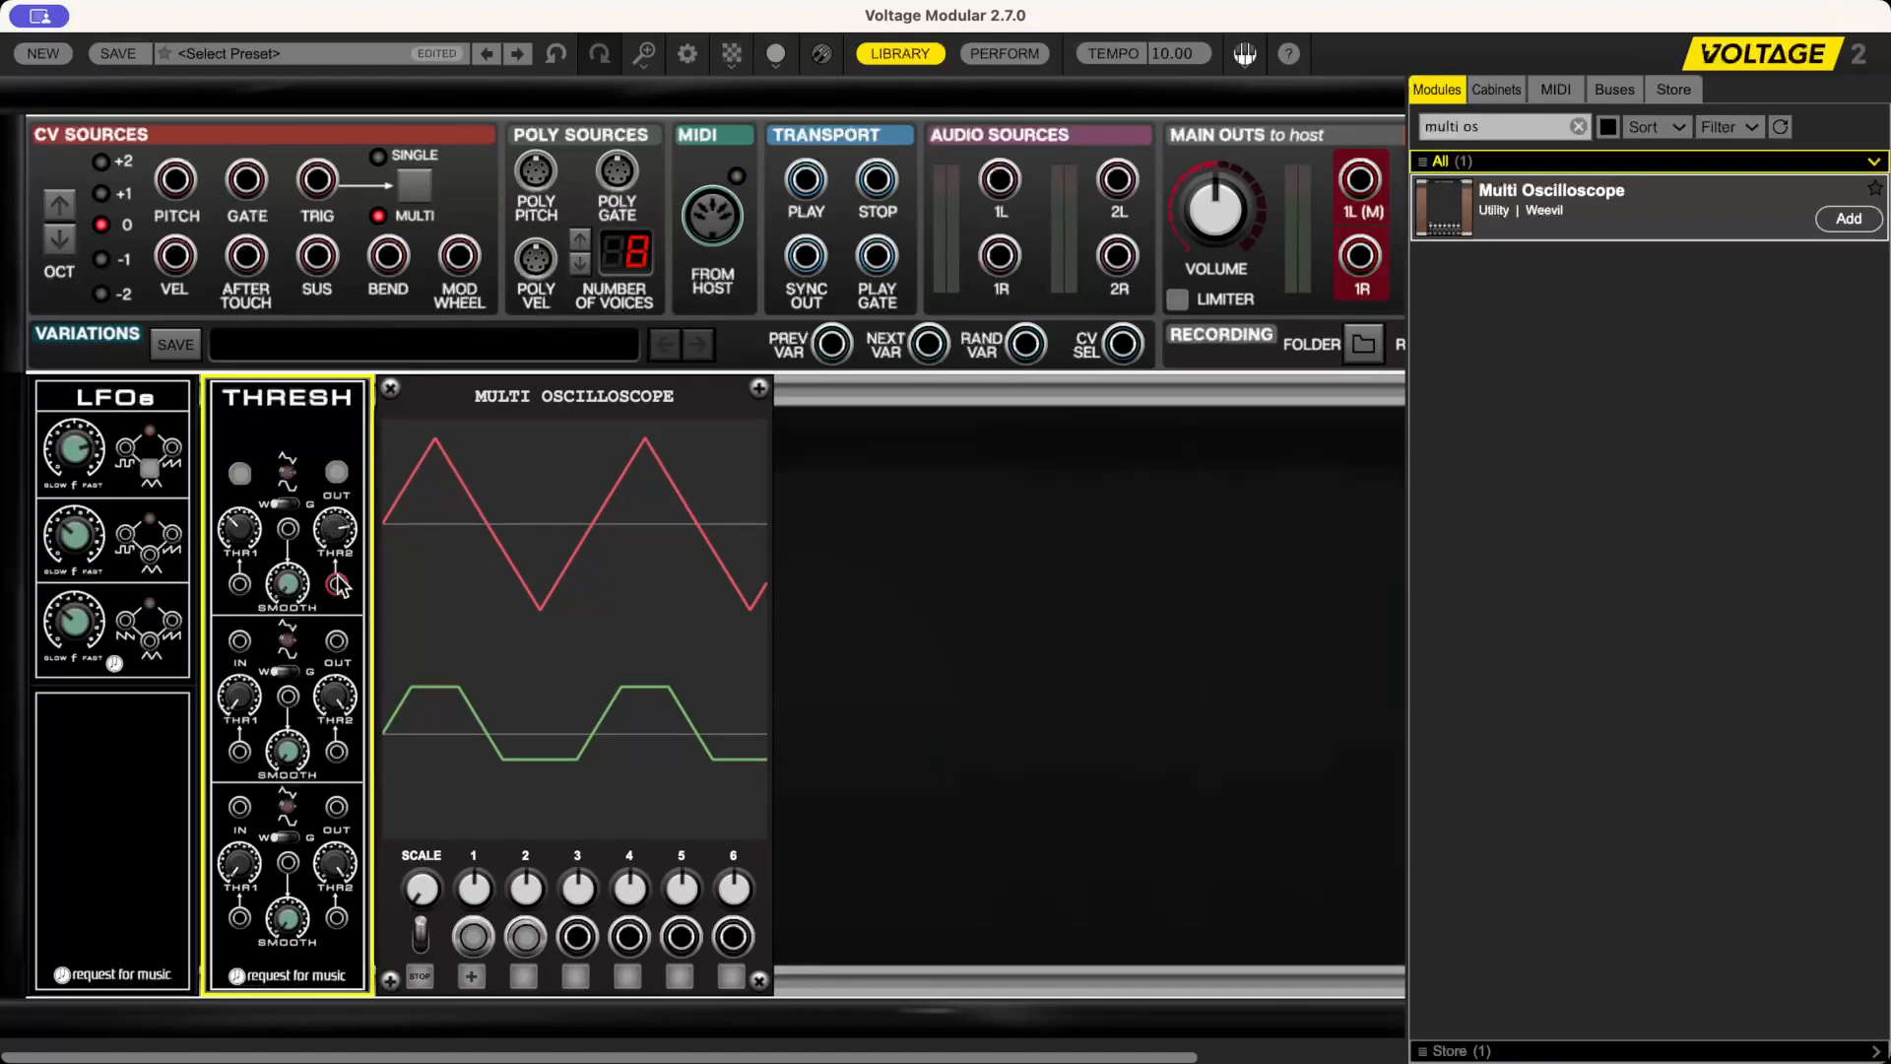
pyautogui.moveTo(336, 556); pyautogui.dragTo(340, 569)
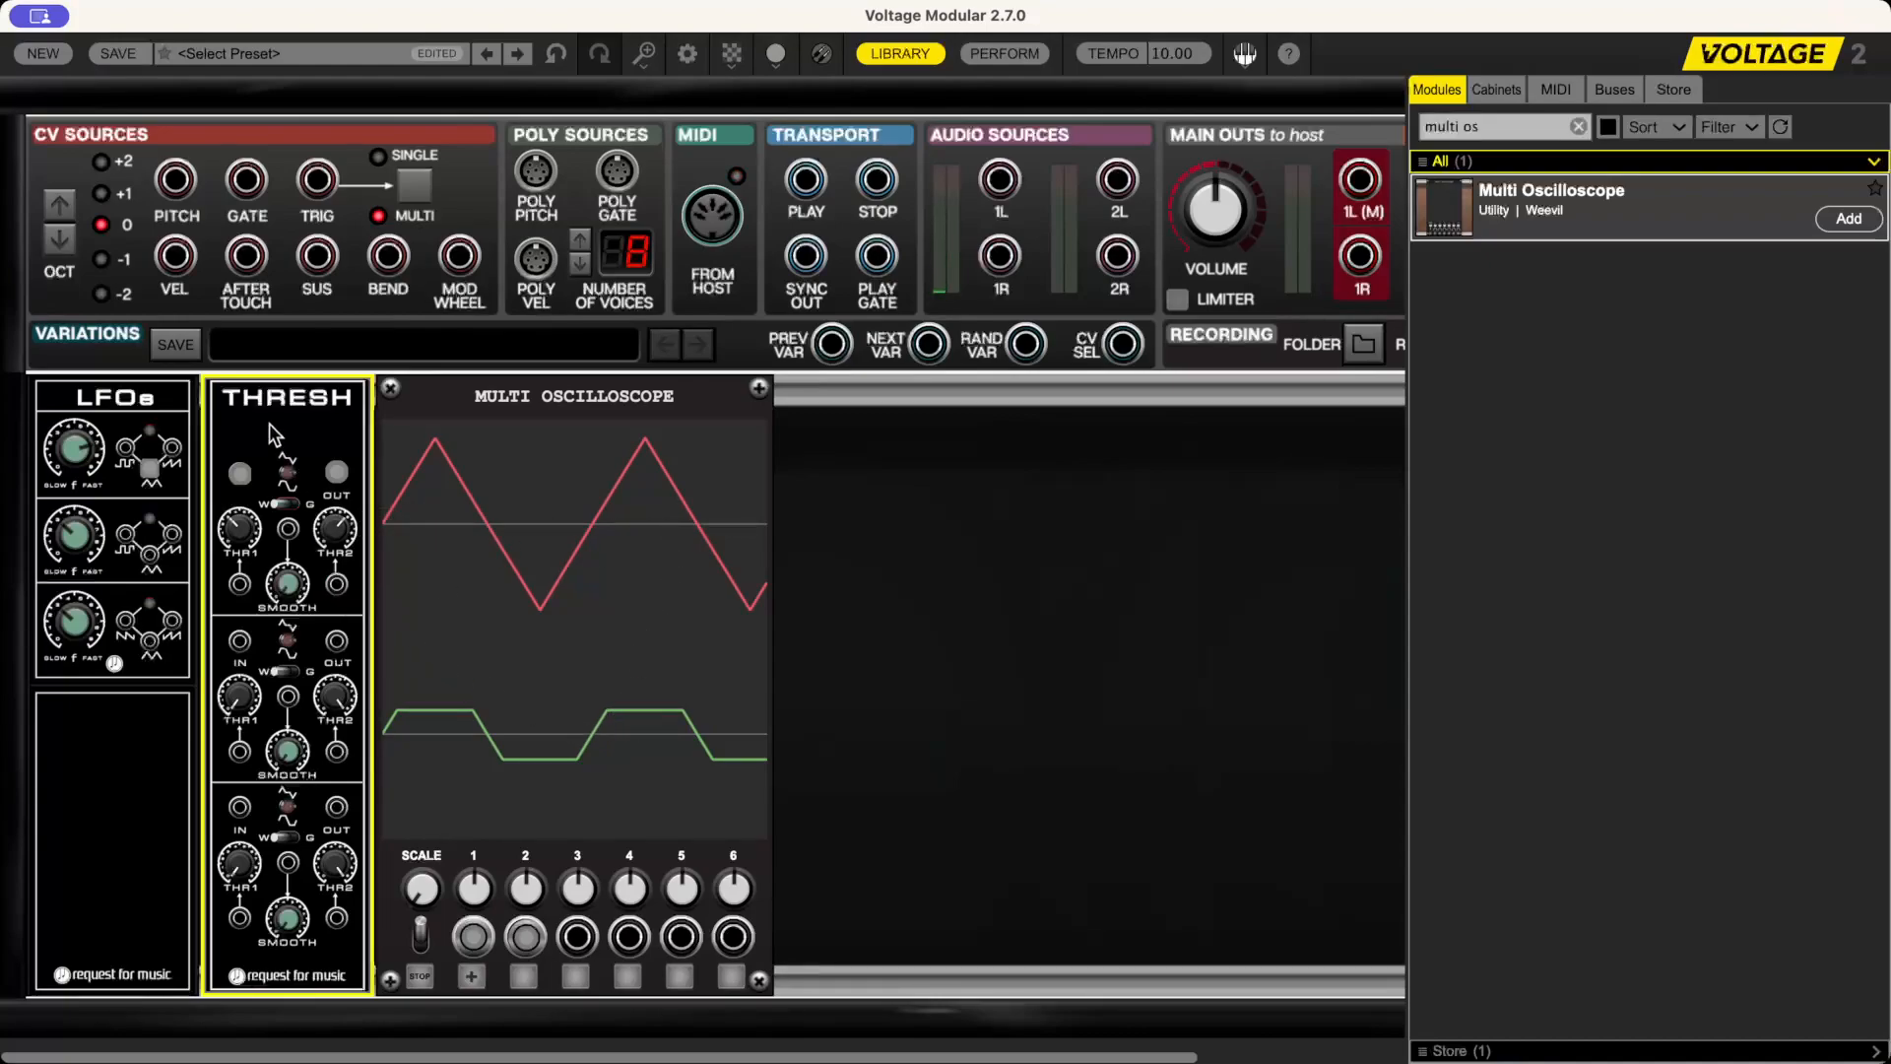
pyautogui.click(286, 474)
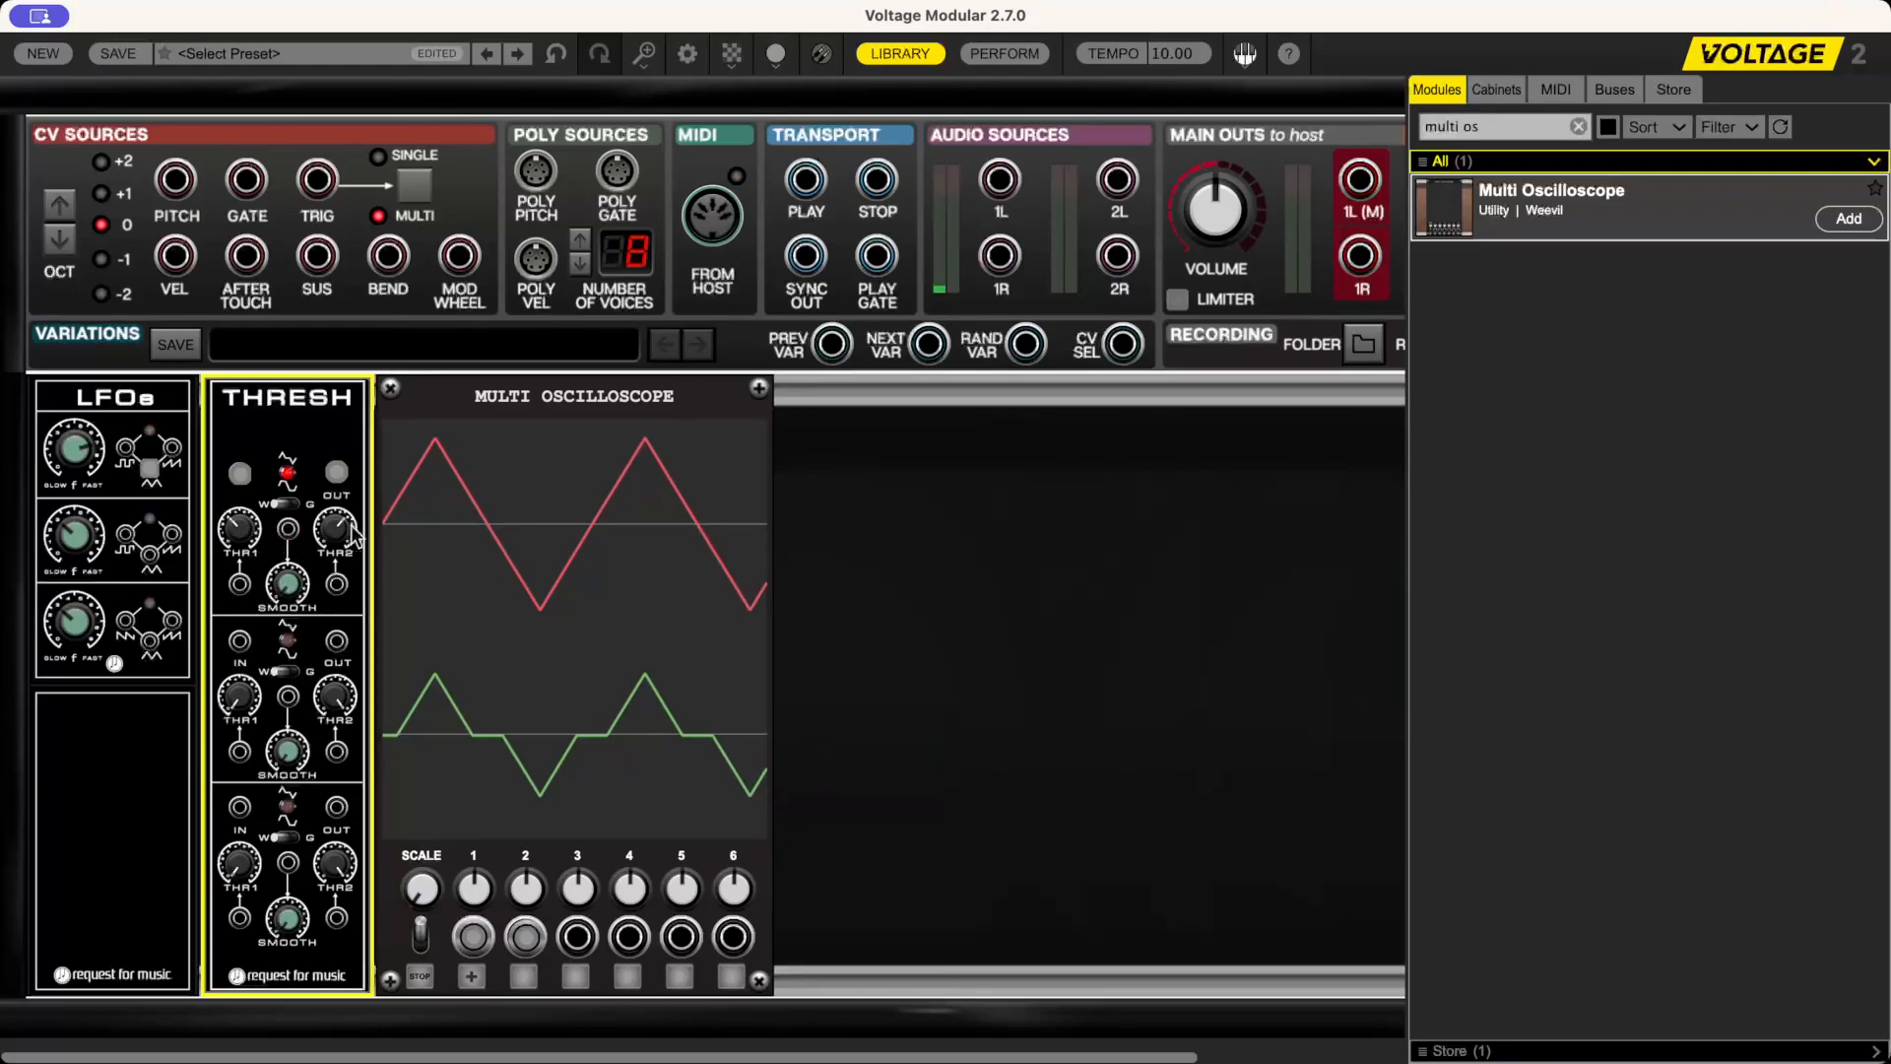
pyautogui.moveTo(351, 516)
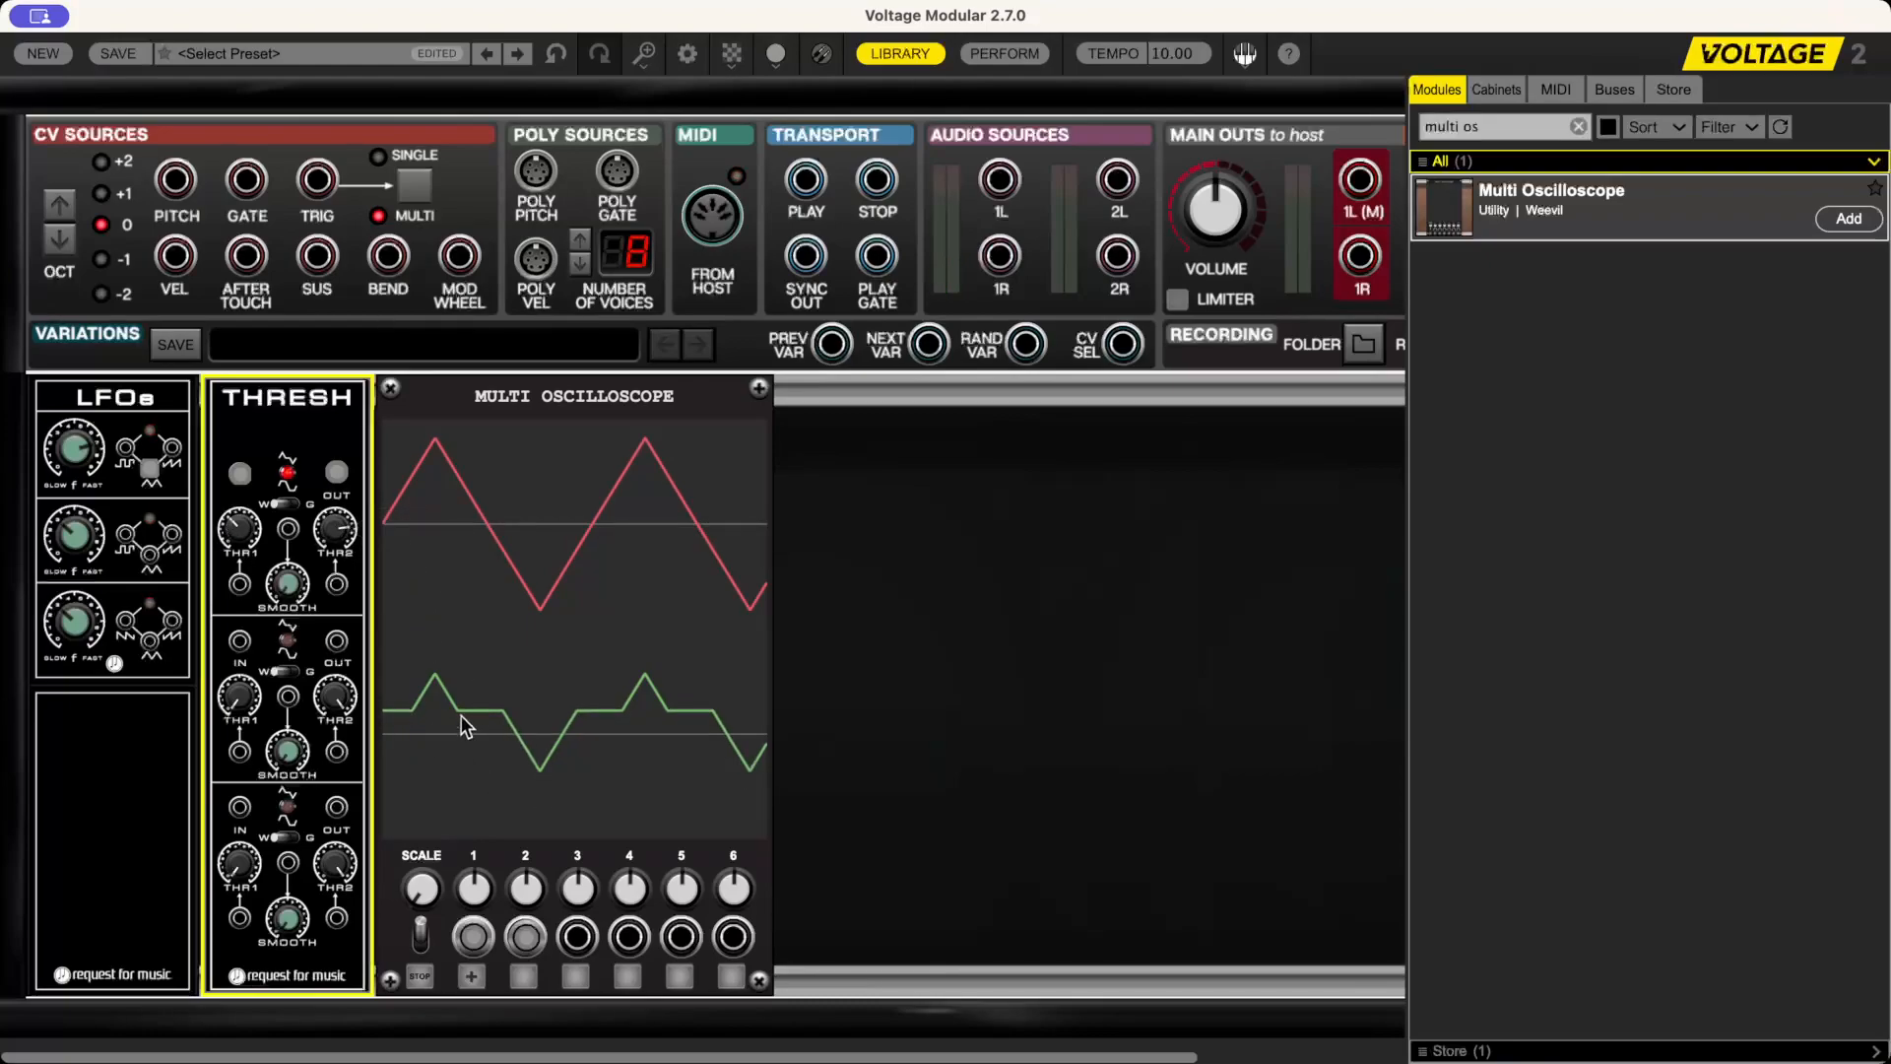
pyautogui.moveTo(334, 525); pyautogui.dragTo(337, 554)
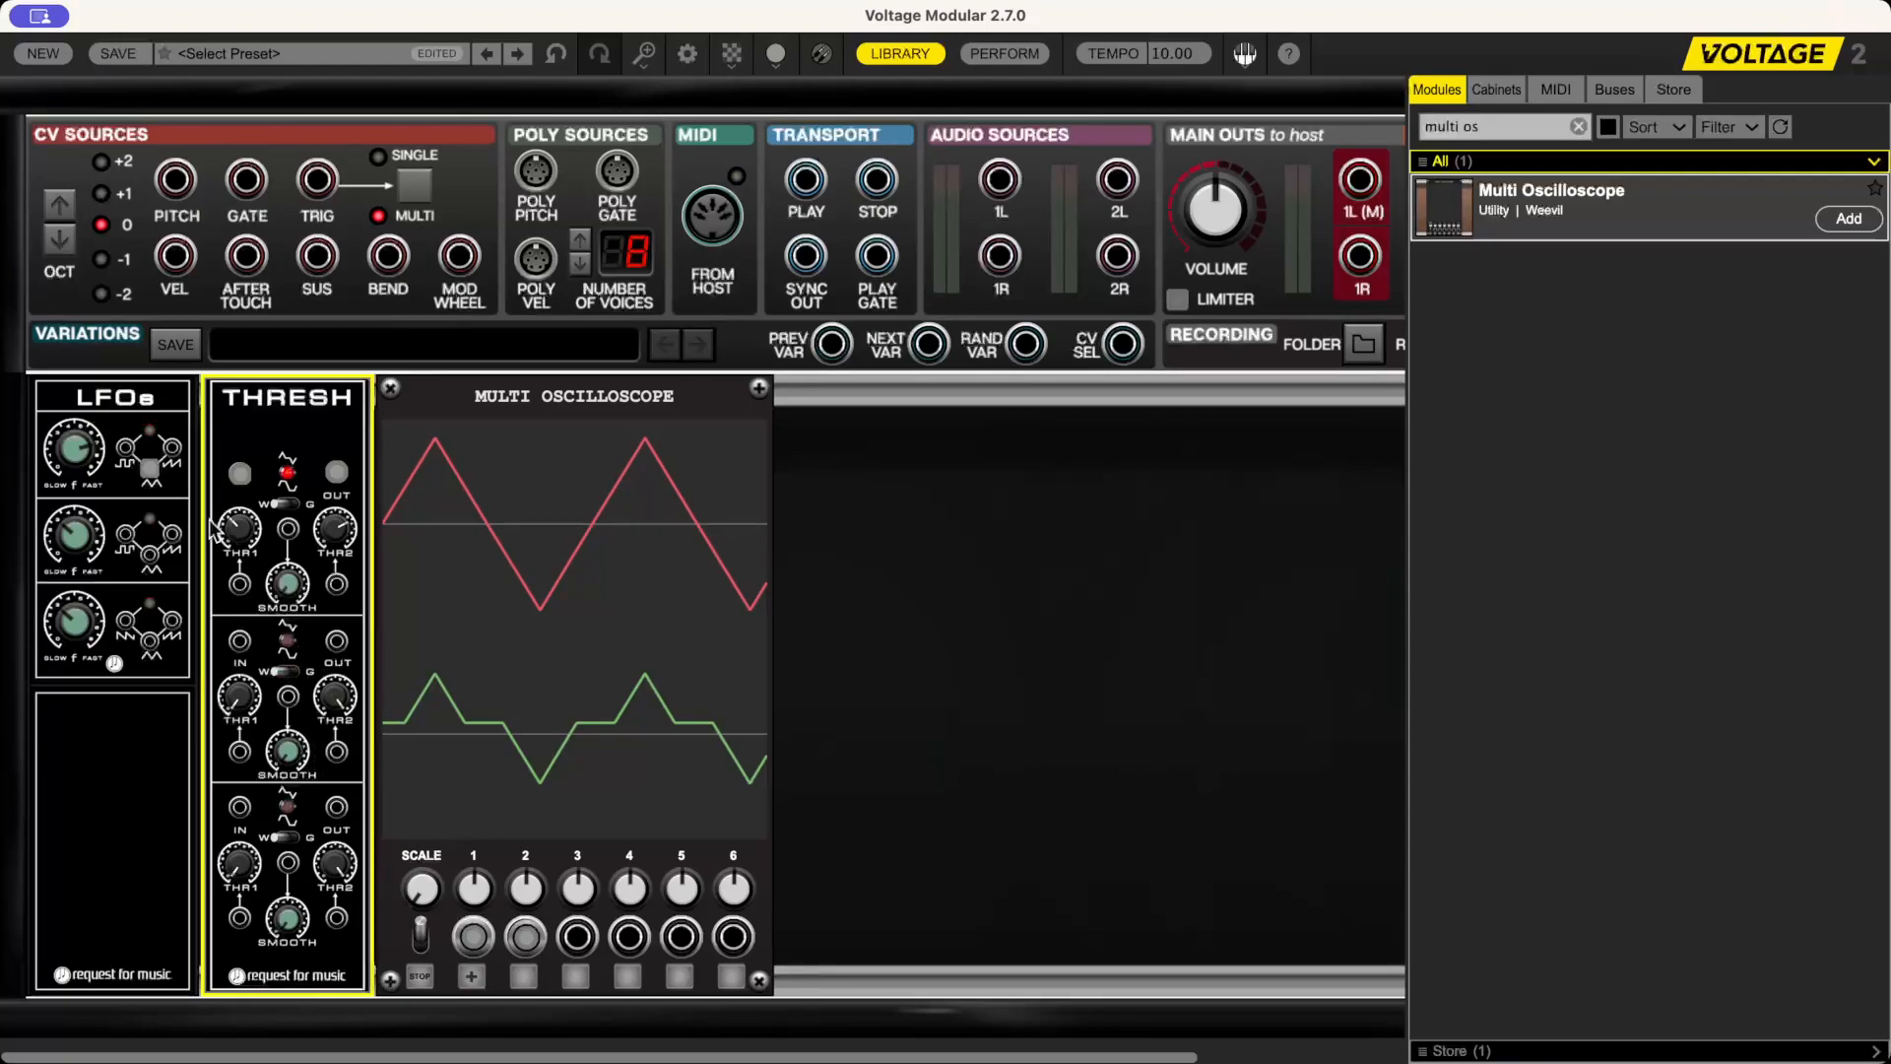
# - Patch the LFO triangle through the second THRESH section to oscilloscope channel 3, and switch off the first section's inverted mode
pyautogui.moveTo(238, 639); pyautogui.dragTo(152, 471)
pyautogui.moveTo(337, 655); pyautogui.dragTo(579, 937)
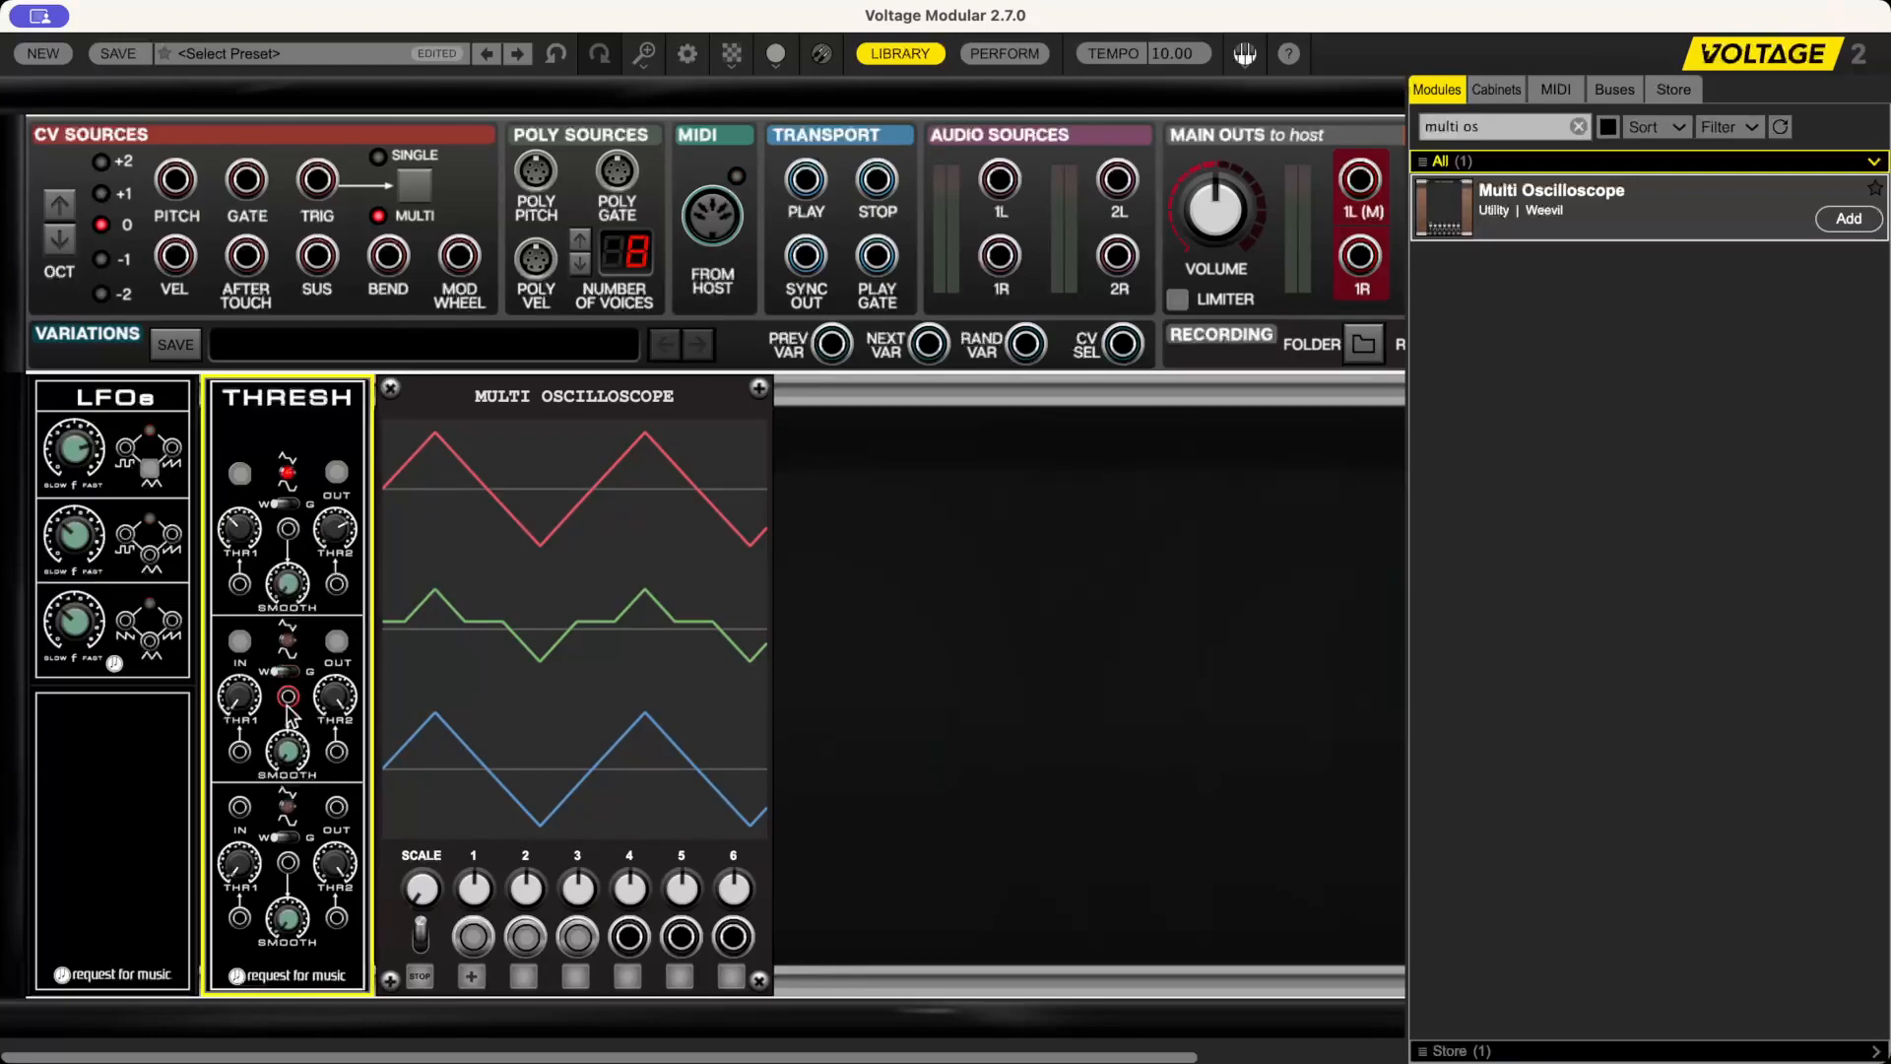
pyautogui.click(285, 477)
# - Raise THR1 and lower THR2 in the second THRESH section, switch its output from wave to gate, and fine-tune both thresholds
pyautogui.moveTo(245, 691); pyautogui.dragTo(259, 566)
pyautogui.moveTo(346, 697); pyautogui.dragTo(359, 845)
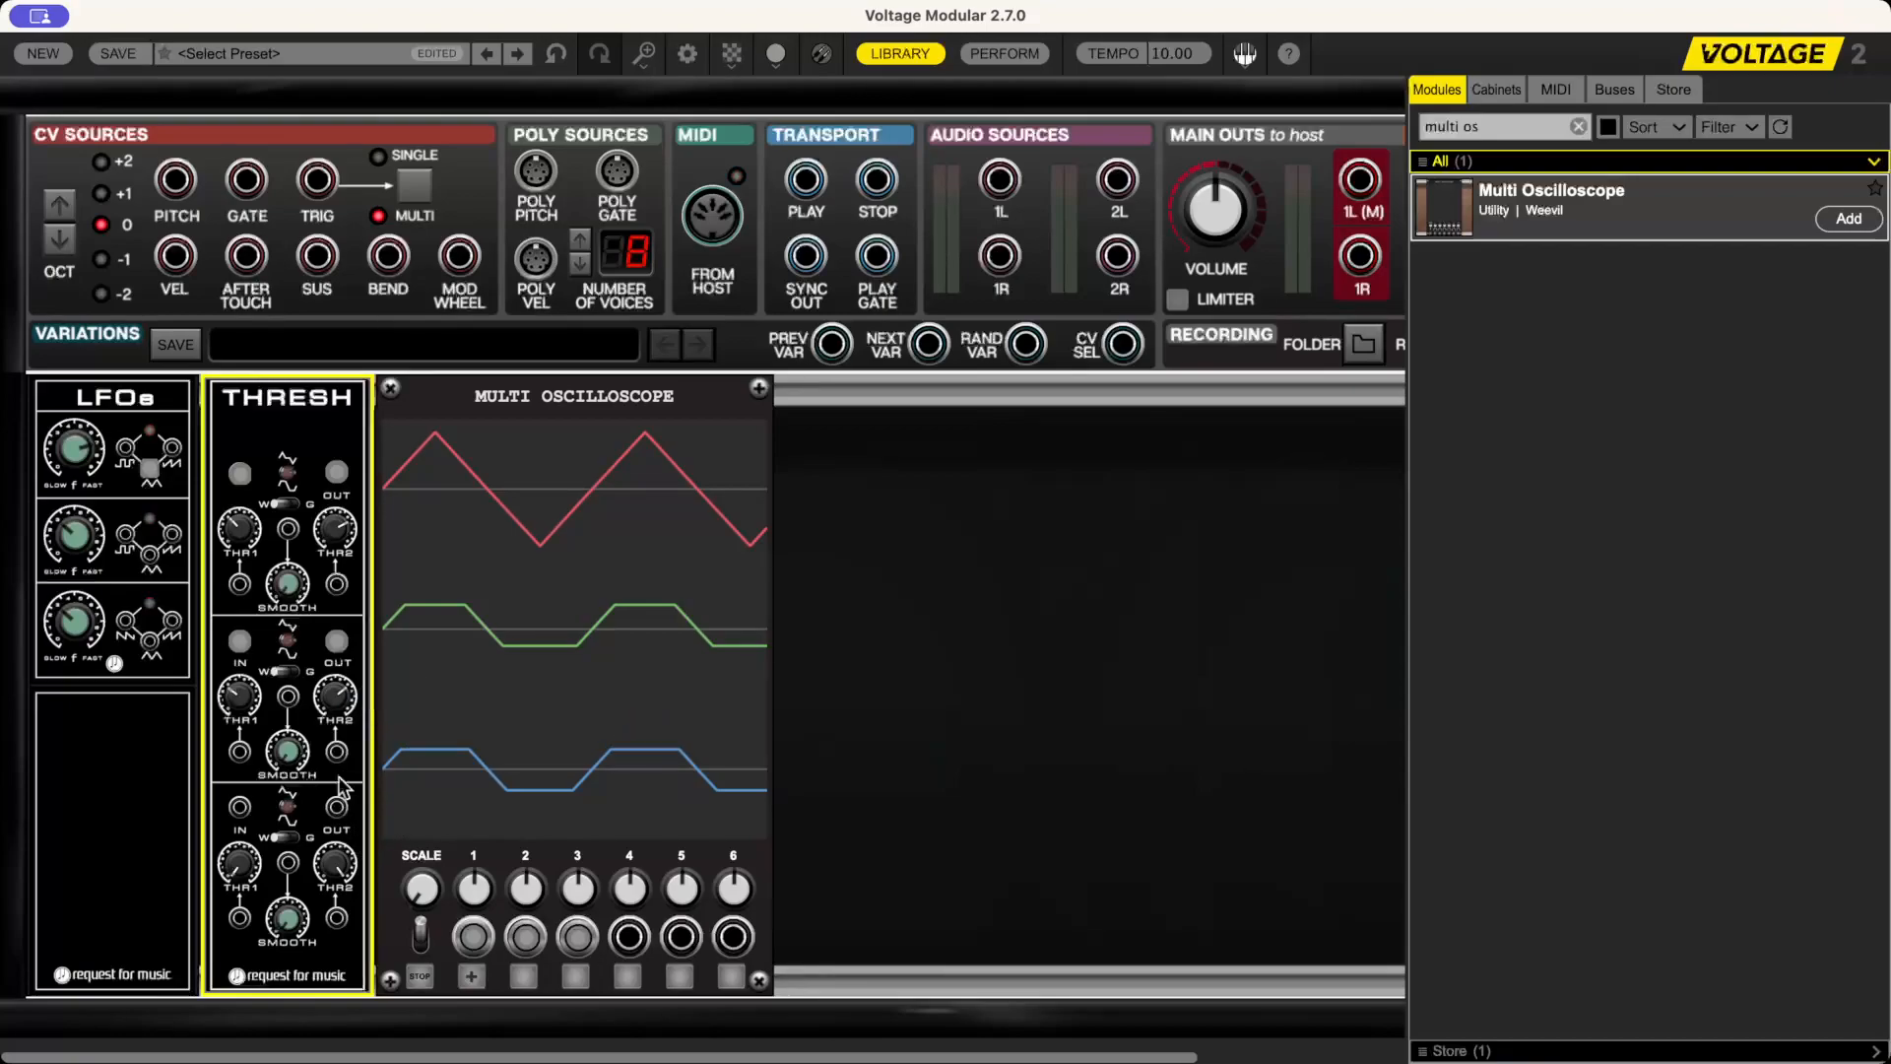
pyautogui.click(291, 671)
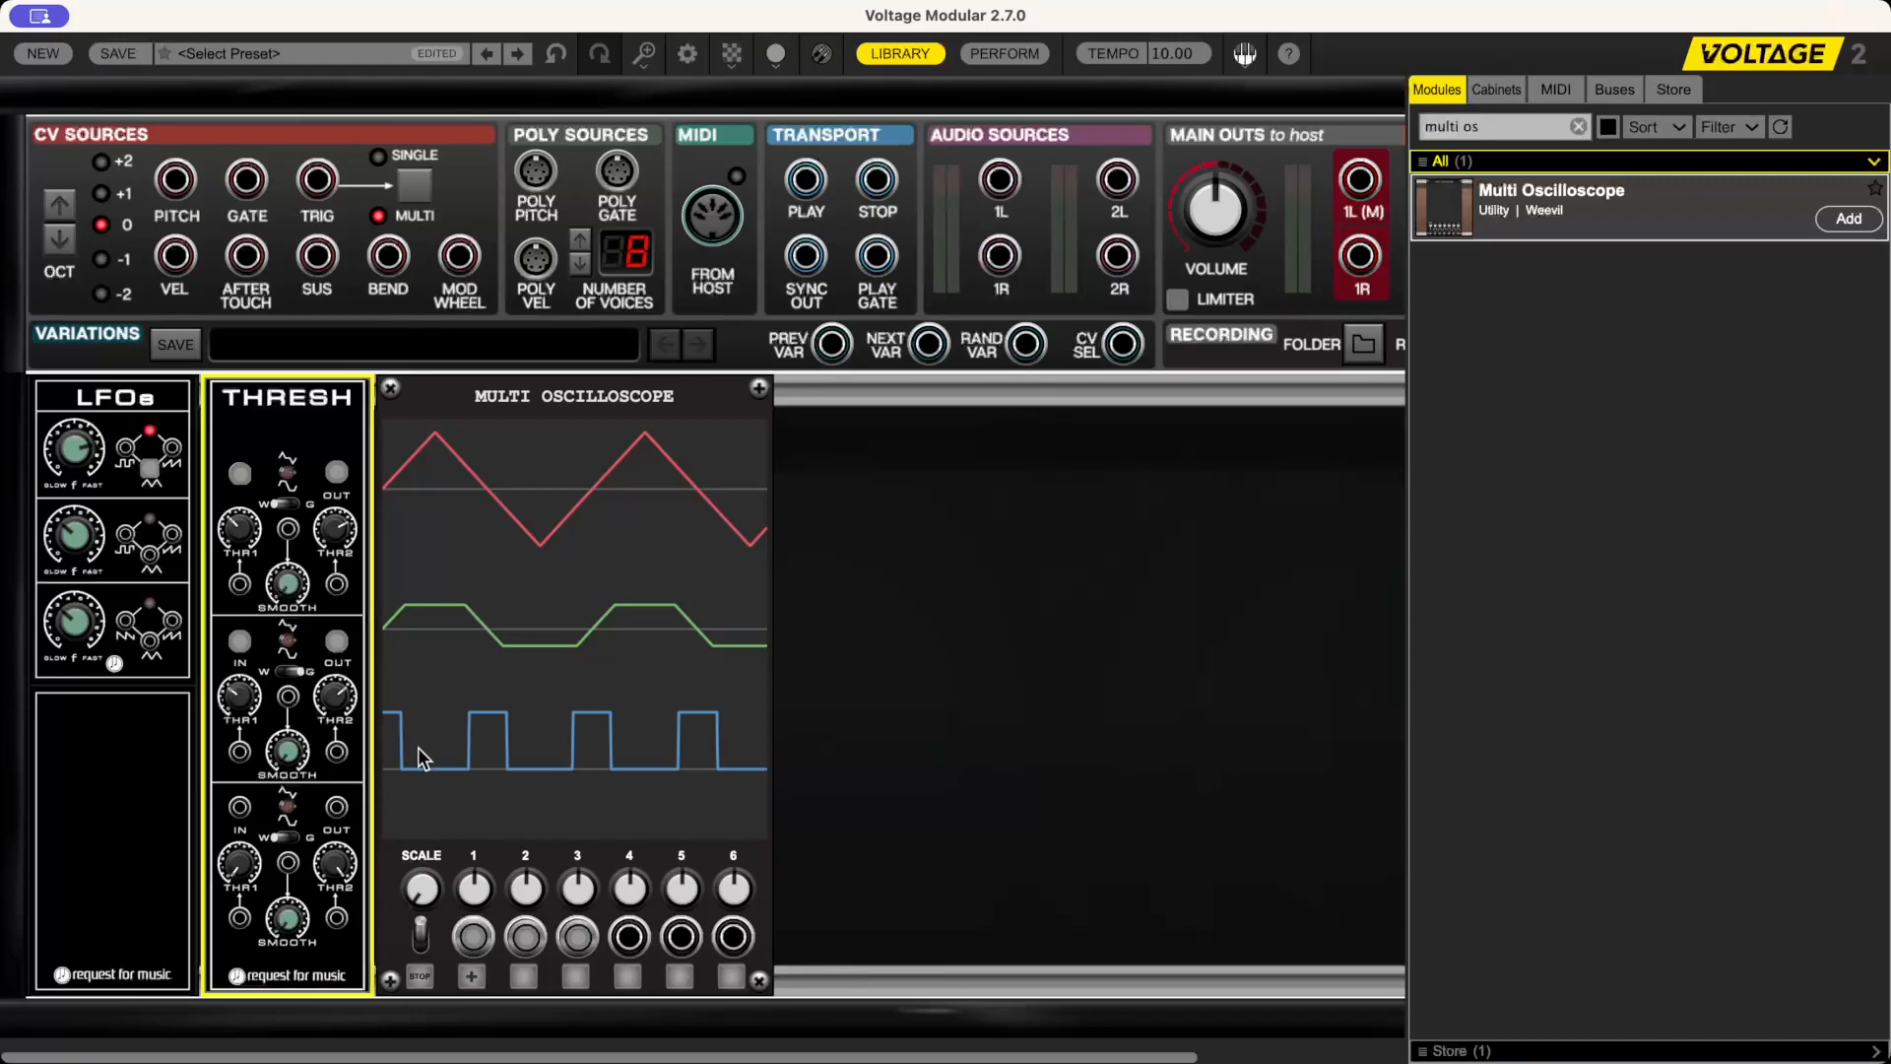
pyautogui.moveTo(245, 693); pyautogui.dragTo(245, 688)
pyautogui.moveTo(336, 714); pyautogui.dragTo(365, 634)
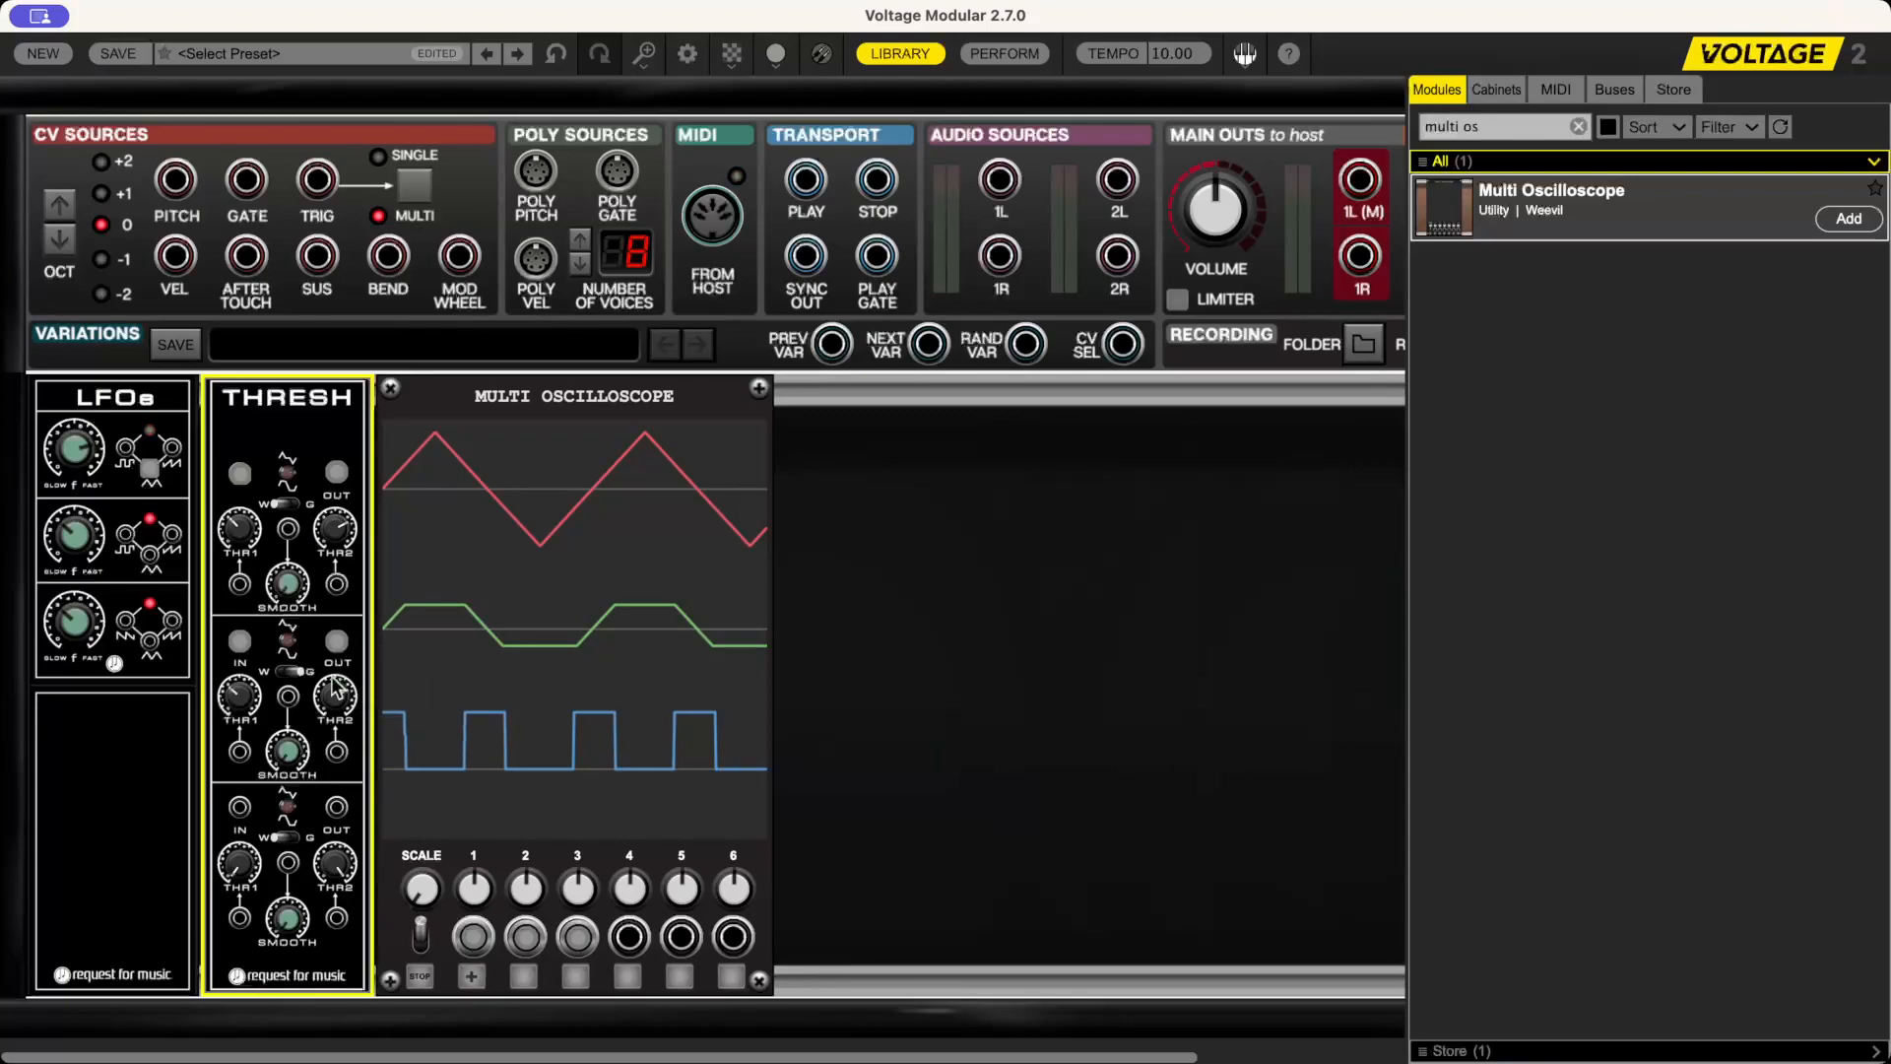
pyautogui.click(291, 641)
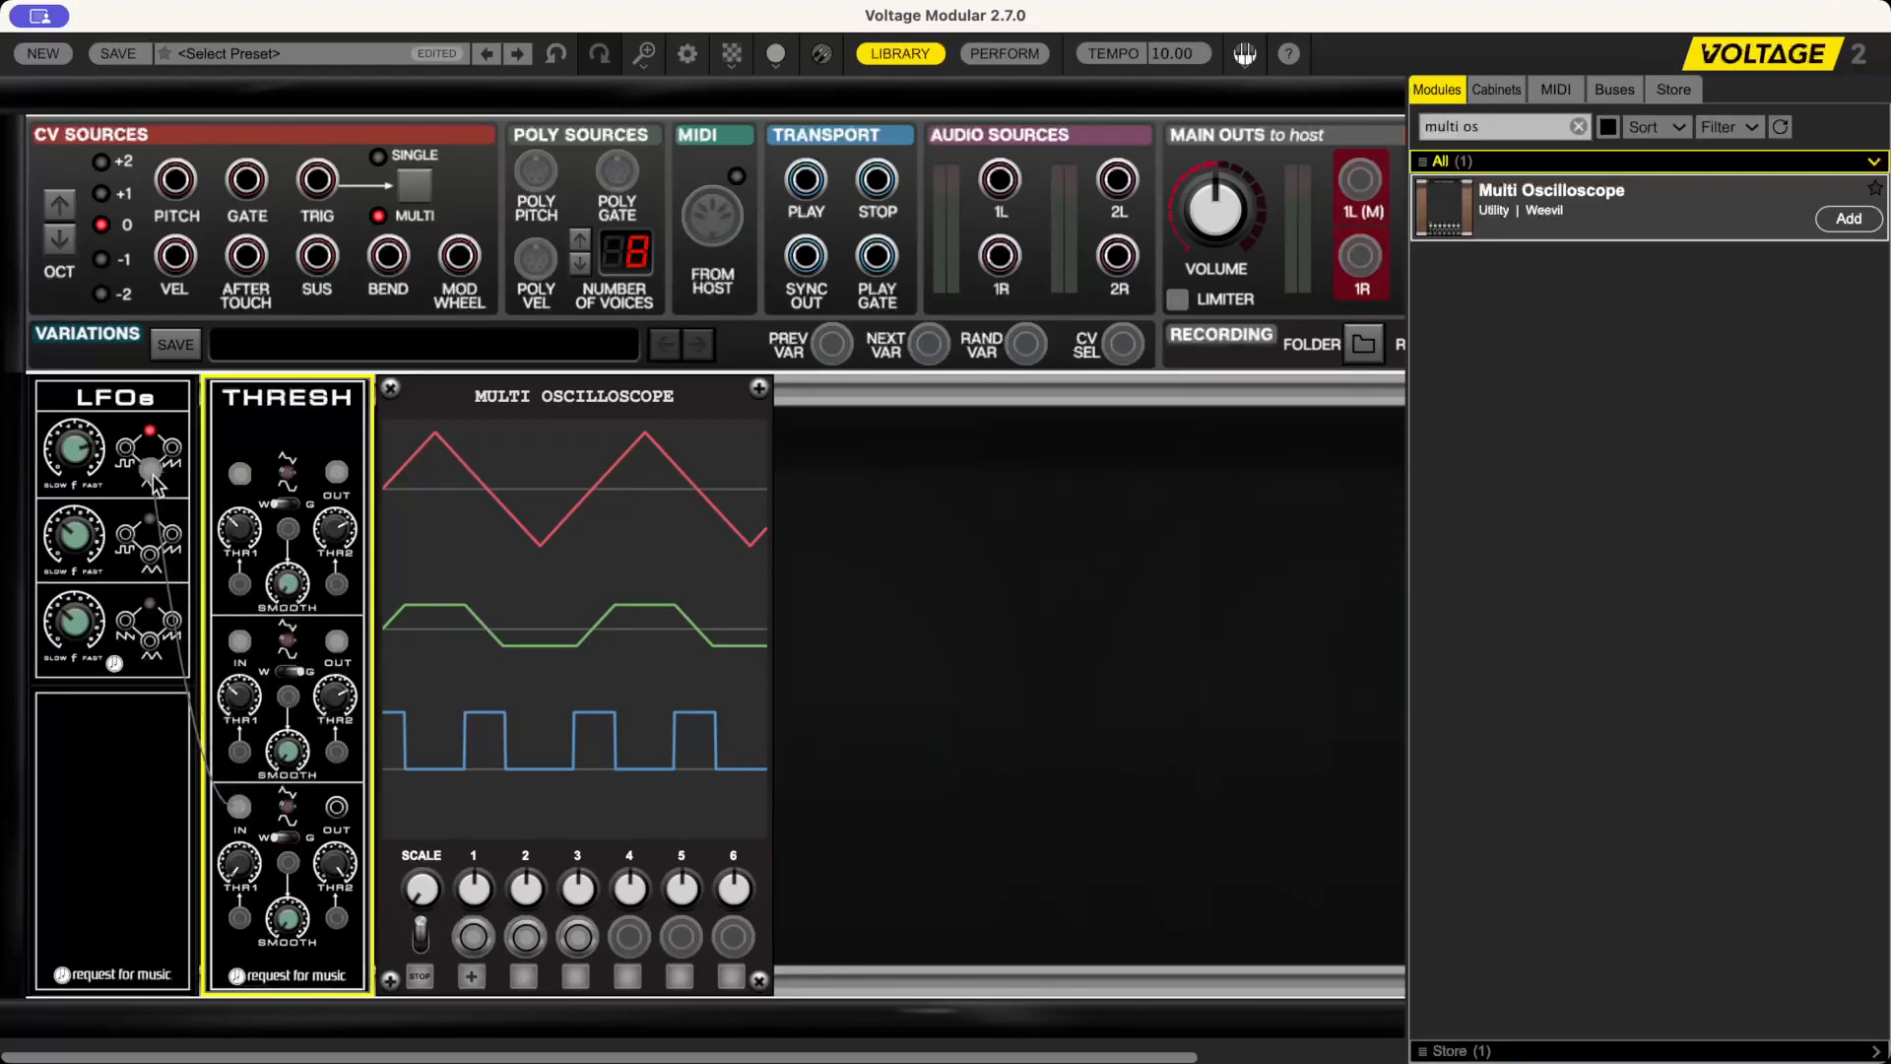
# - Patch the LFO triangle through the third THRESH section to oscilloscope channel 4, narrowing its thresholds and enabling inverted gate output
pyautogui.moveTo(336, 809)
pyautogui.mouseDown()
pyautogui.moveTo(444, 902)
pyautogui.moveTo(595, 942)
pyautogui.mouseUp()
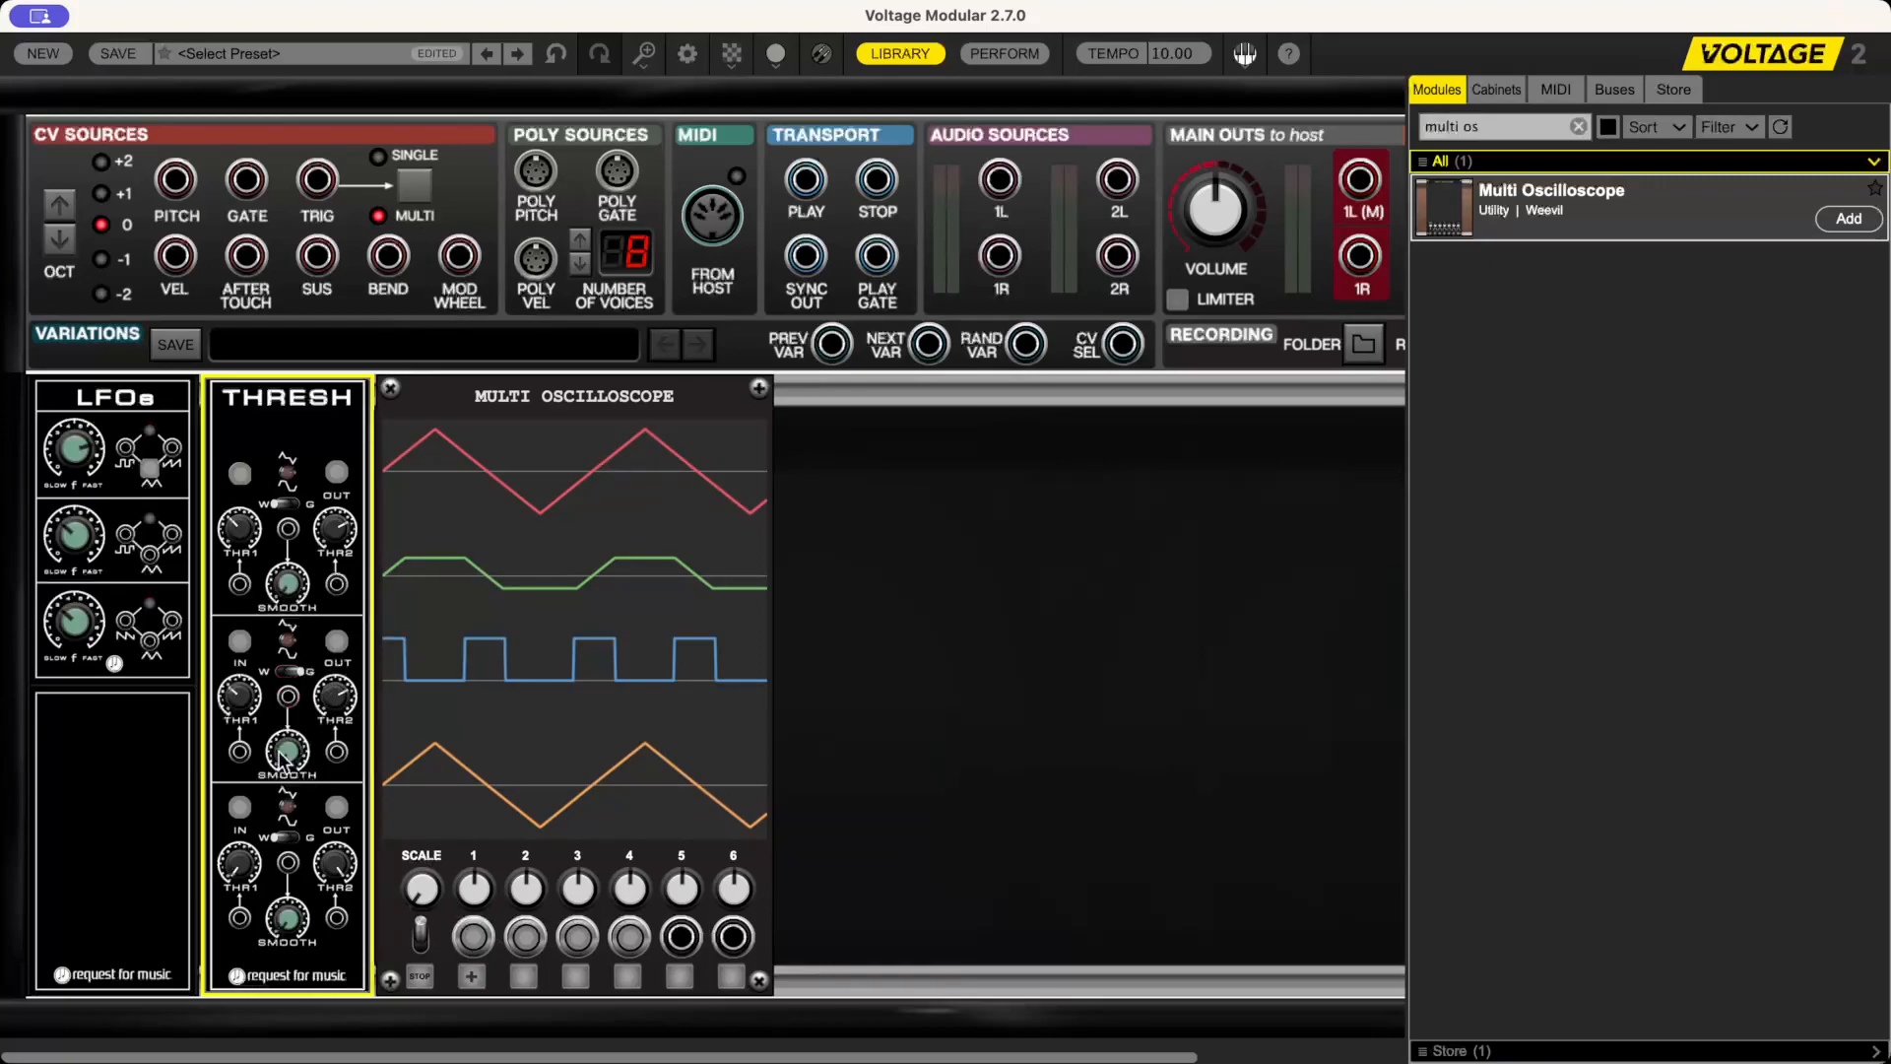
pyautogui.moveTo(242, 860); pyautogui.dragTo(273, 716)
pyautogui.moveTo(335, 864); pyautogui.dragTo(352, 989)
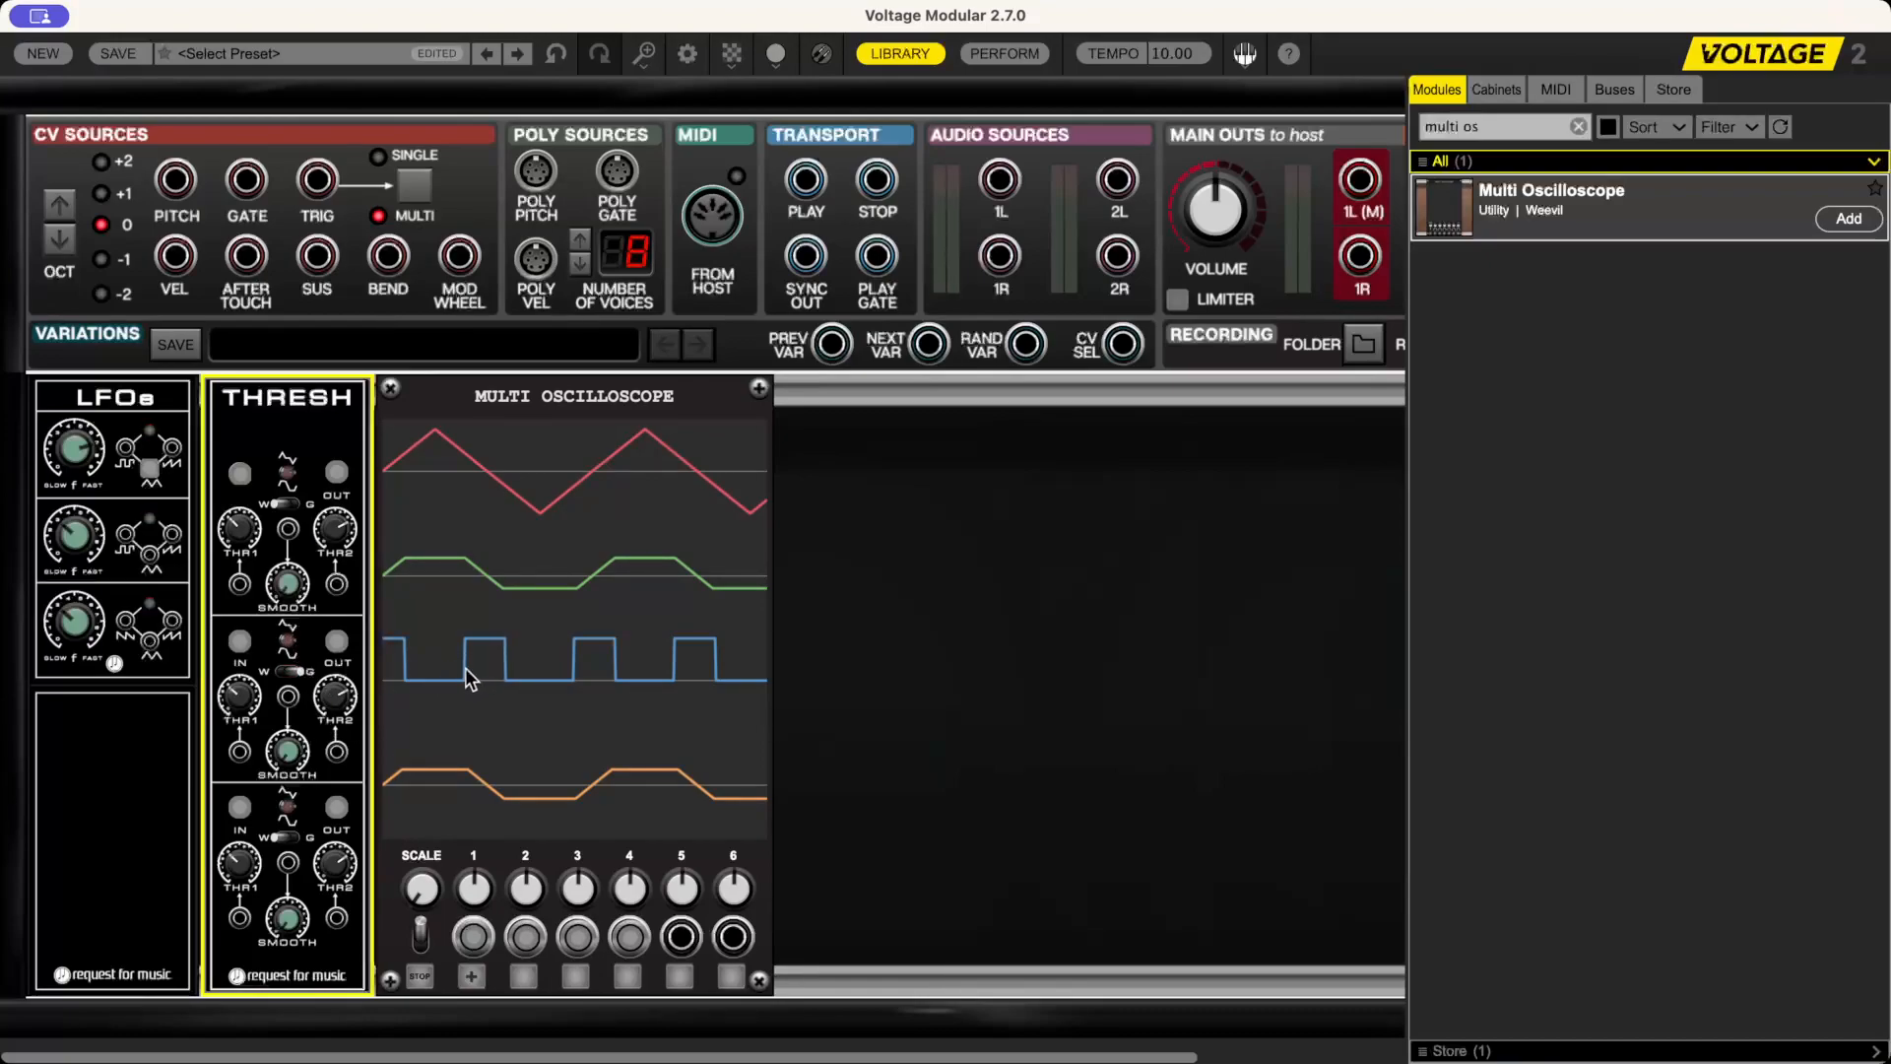
pyautogui.click(296, 838)
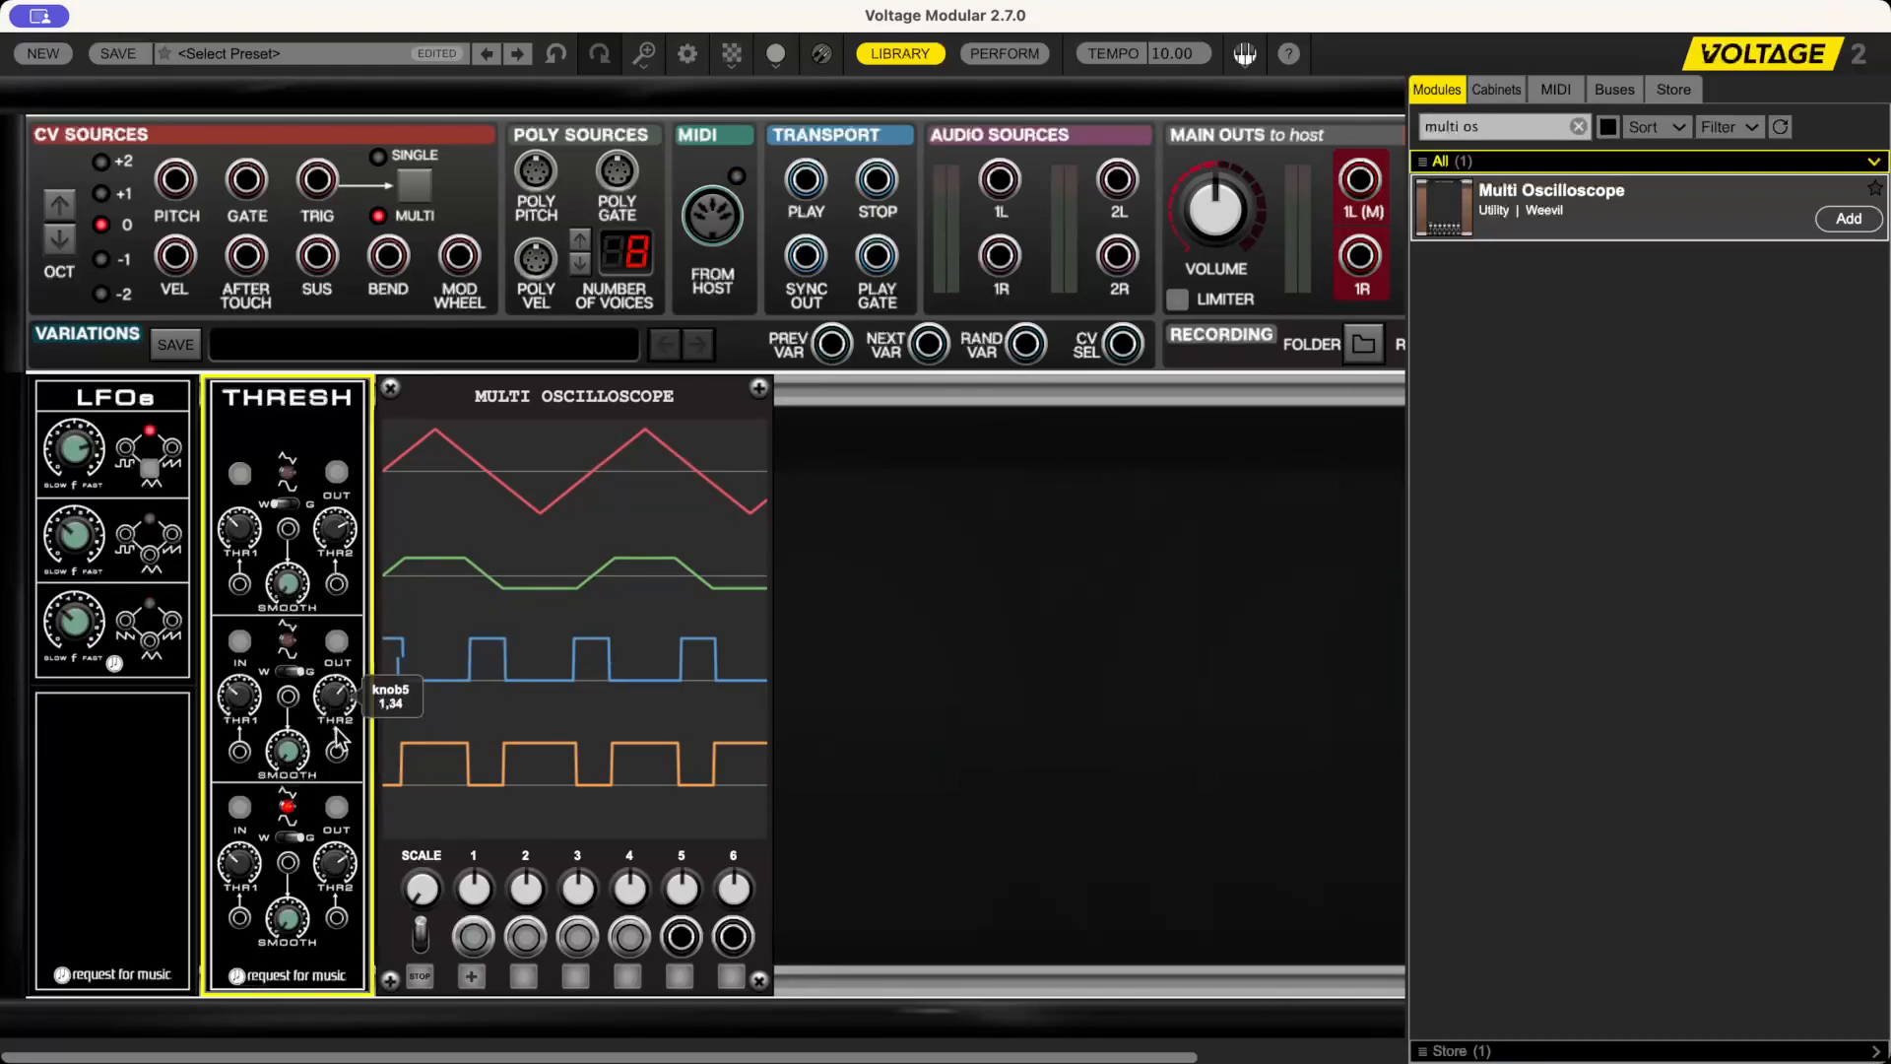
# - Lower THR2 in the second THRESH section to shorten its gates, and switch on that section's inverted mode
pyautogui.moveTo(340, 750); pyautogui.dragTo(352, 829)
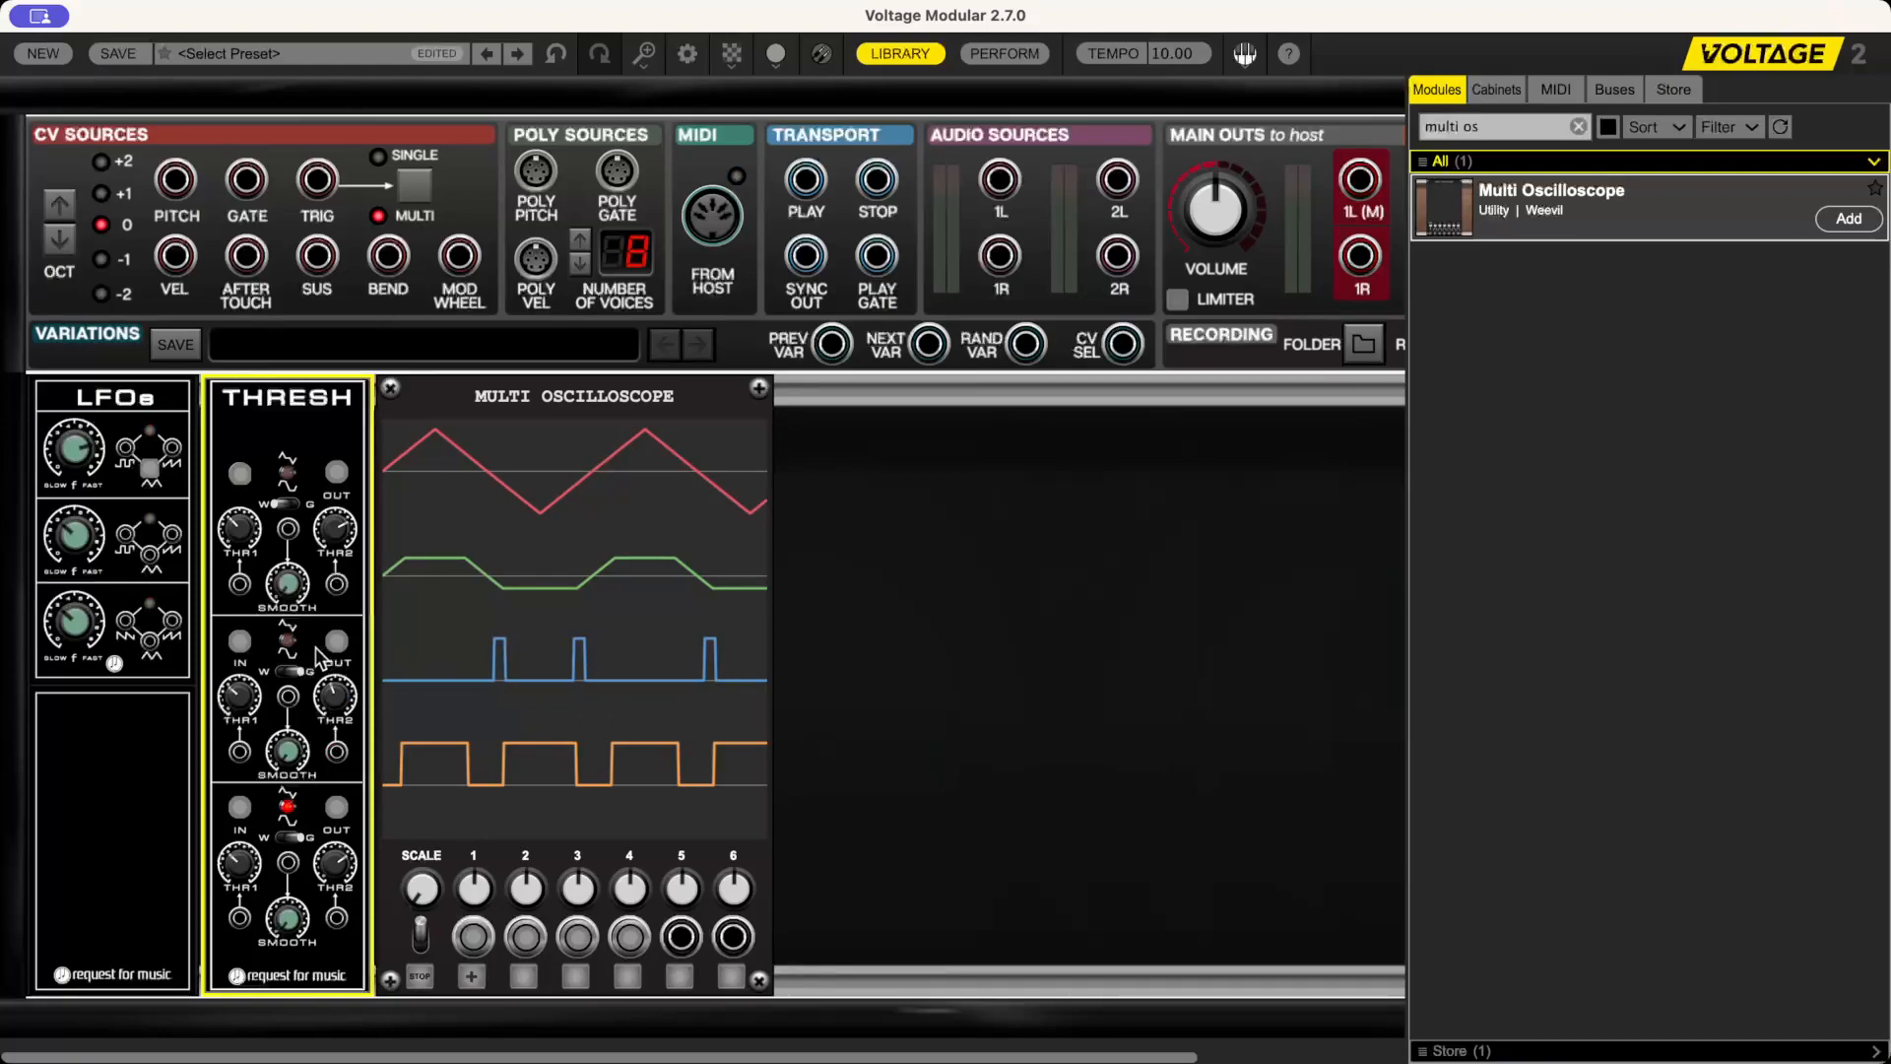
pyautogui.click(287, 640)
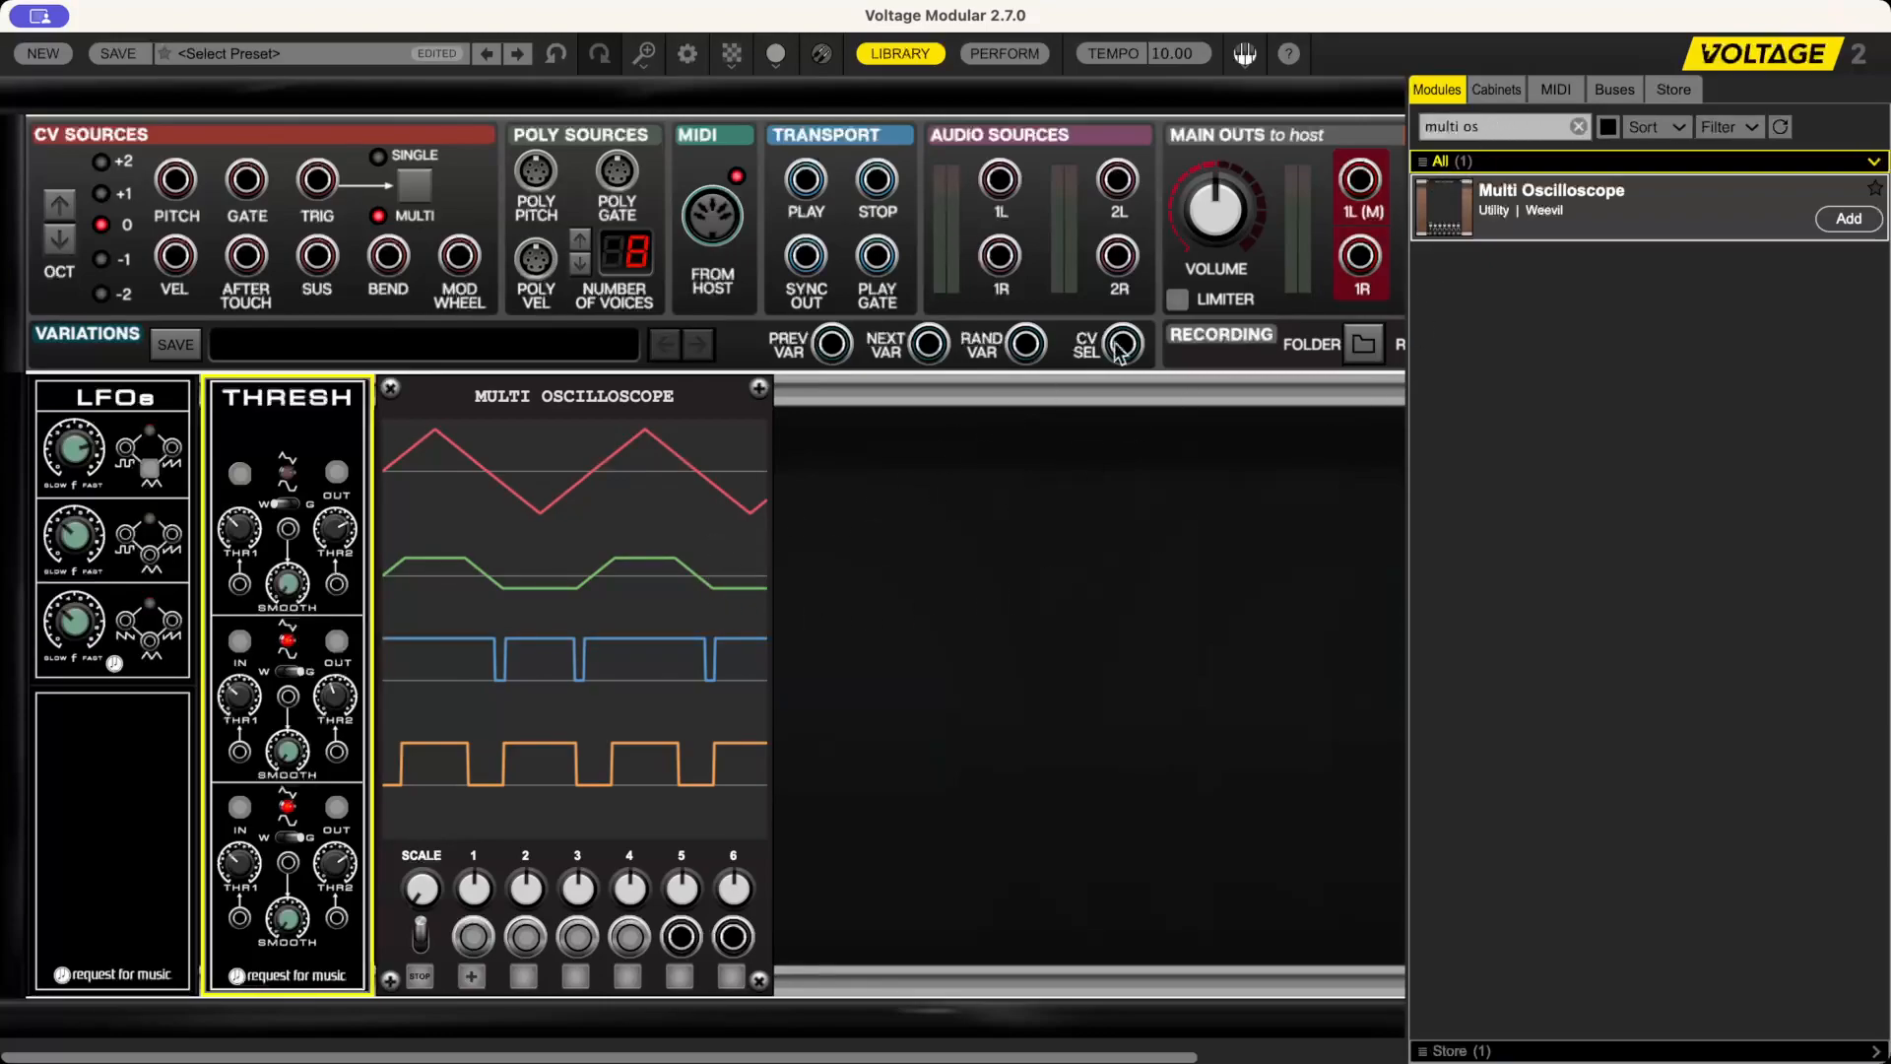
# - Search the module library for "f_" and add the F_ADSR module between THRESH and the Multi Oscilloscope
pyautogui.moveTo(1482, 124); pyautogui.dragTo(1347, 128)
pyautogui.write('f-')
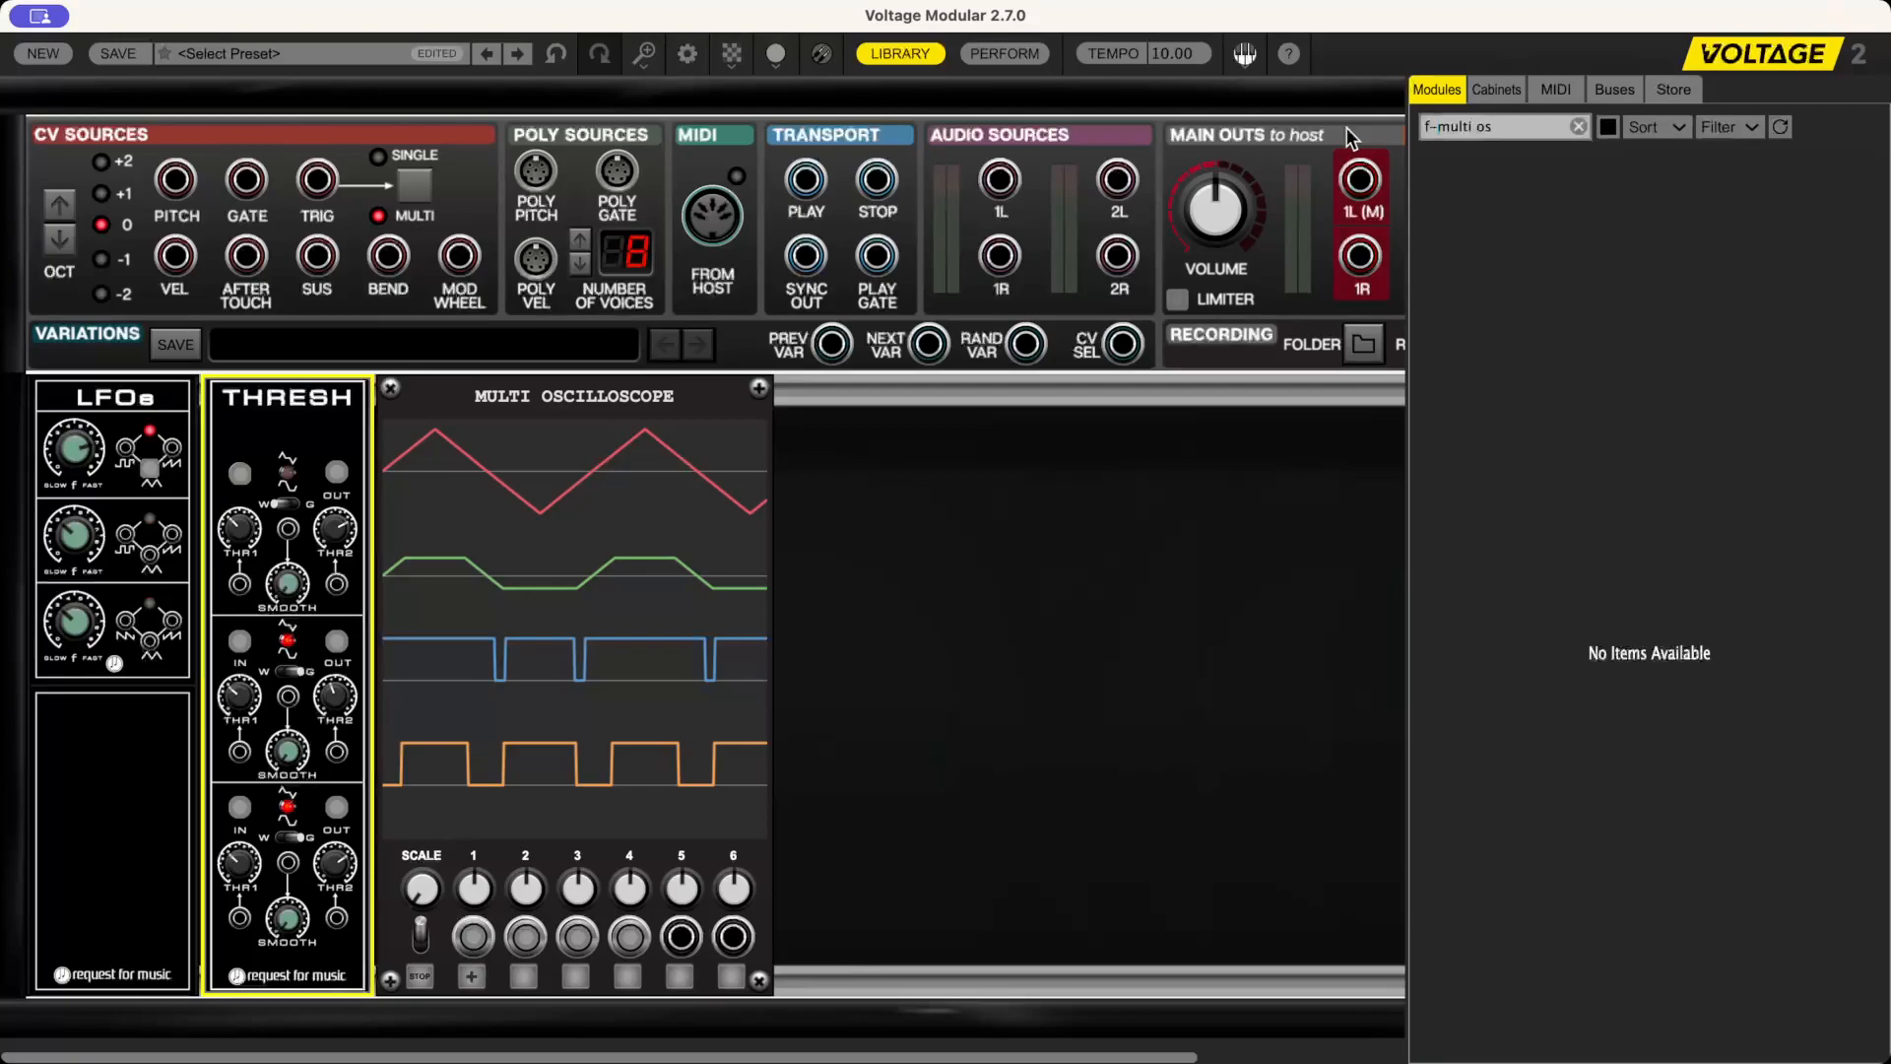
pyautogui.moveTo(1493, 127); pyautogui.dragTo(1447, 132)
pyautogui.press('BackSpace')
pyautogui.press('BackSpace')
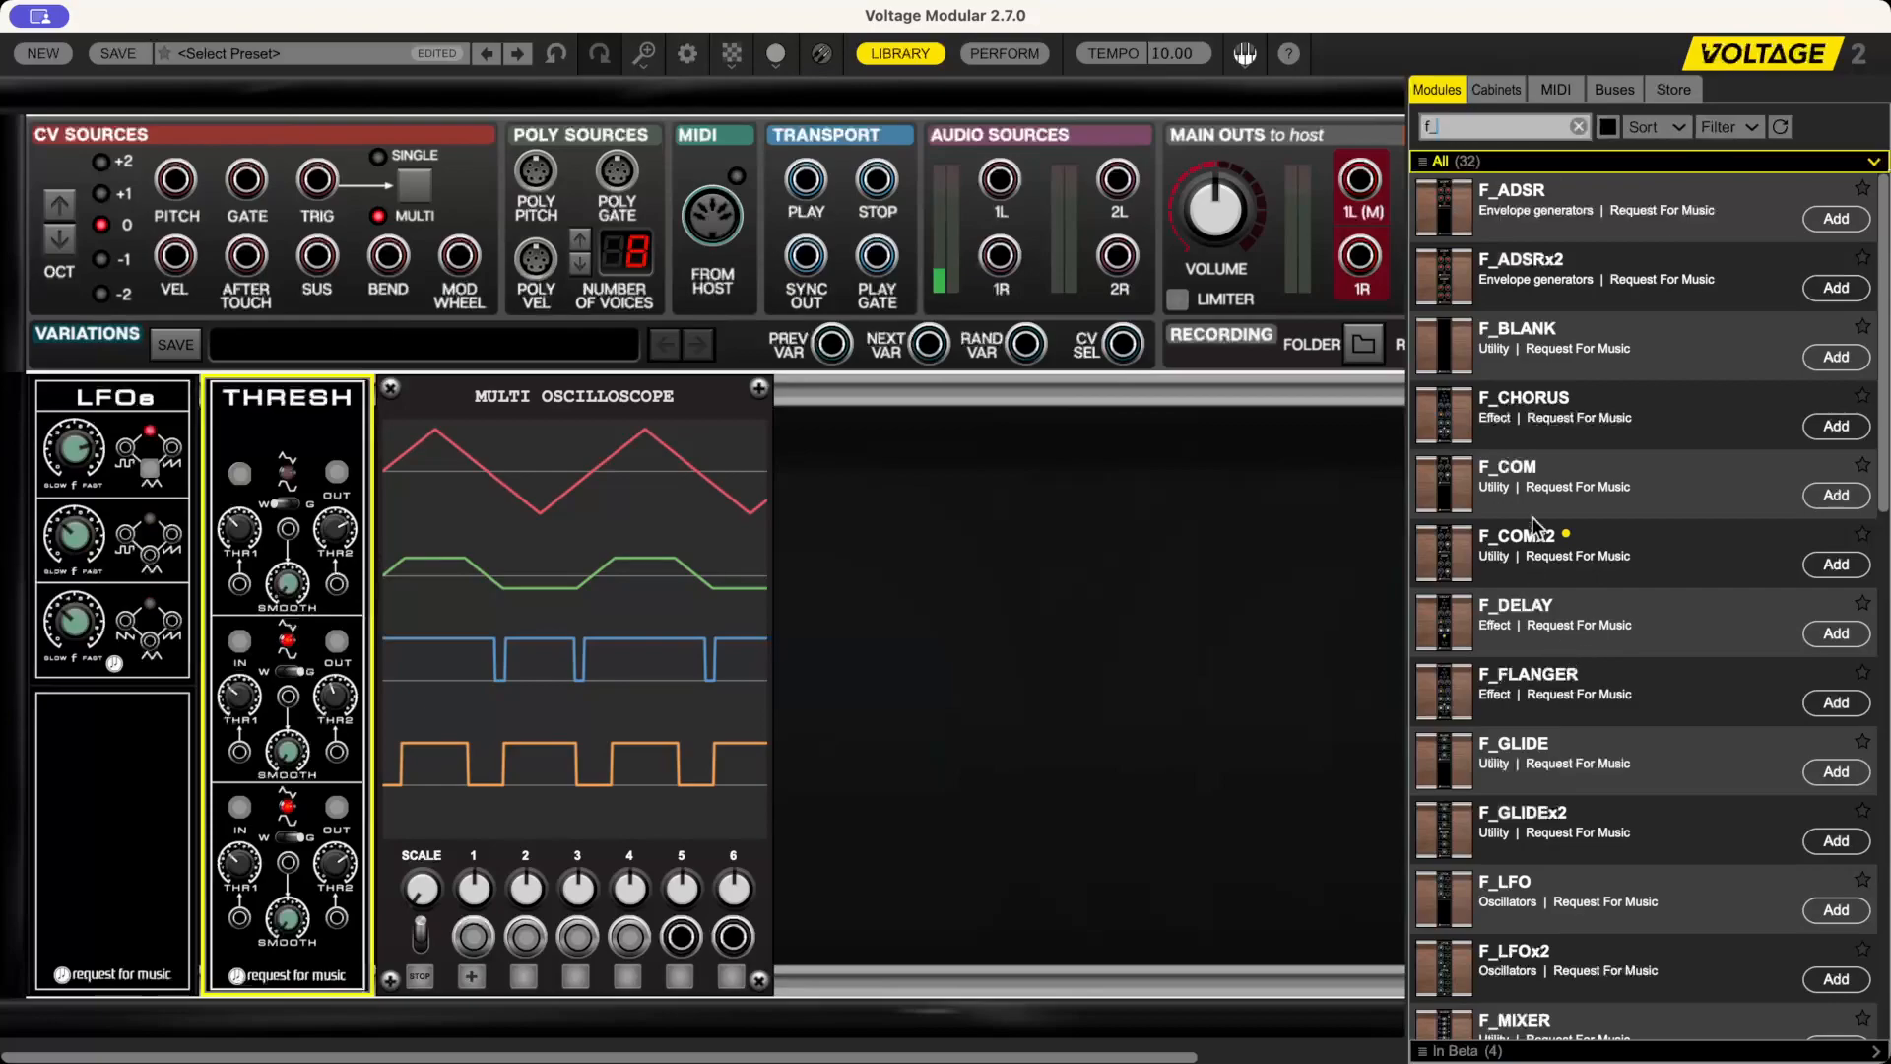
pyautogui.moveTo(1448, 202); pyautogui.dragTo(551, 376)
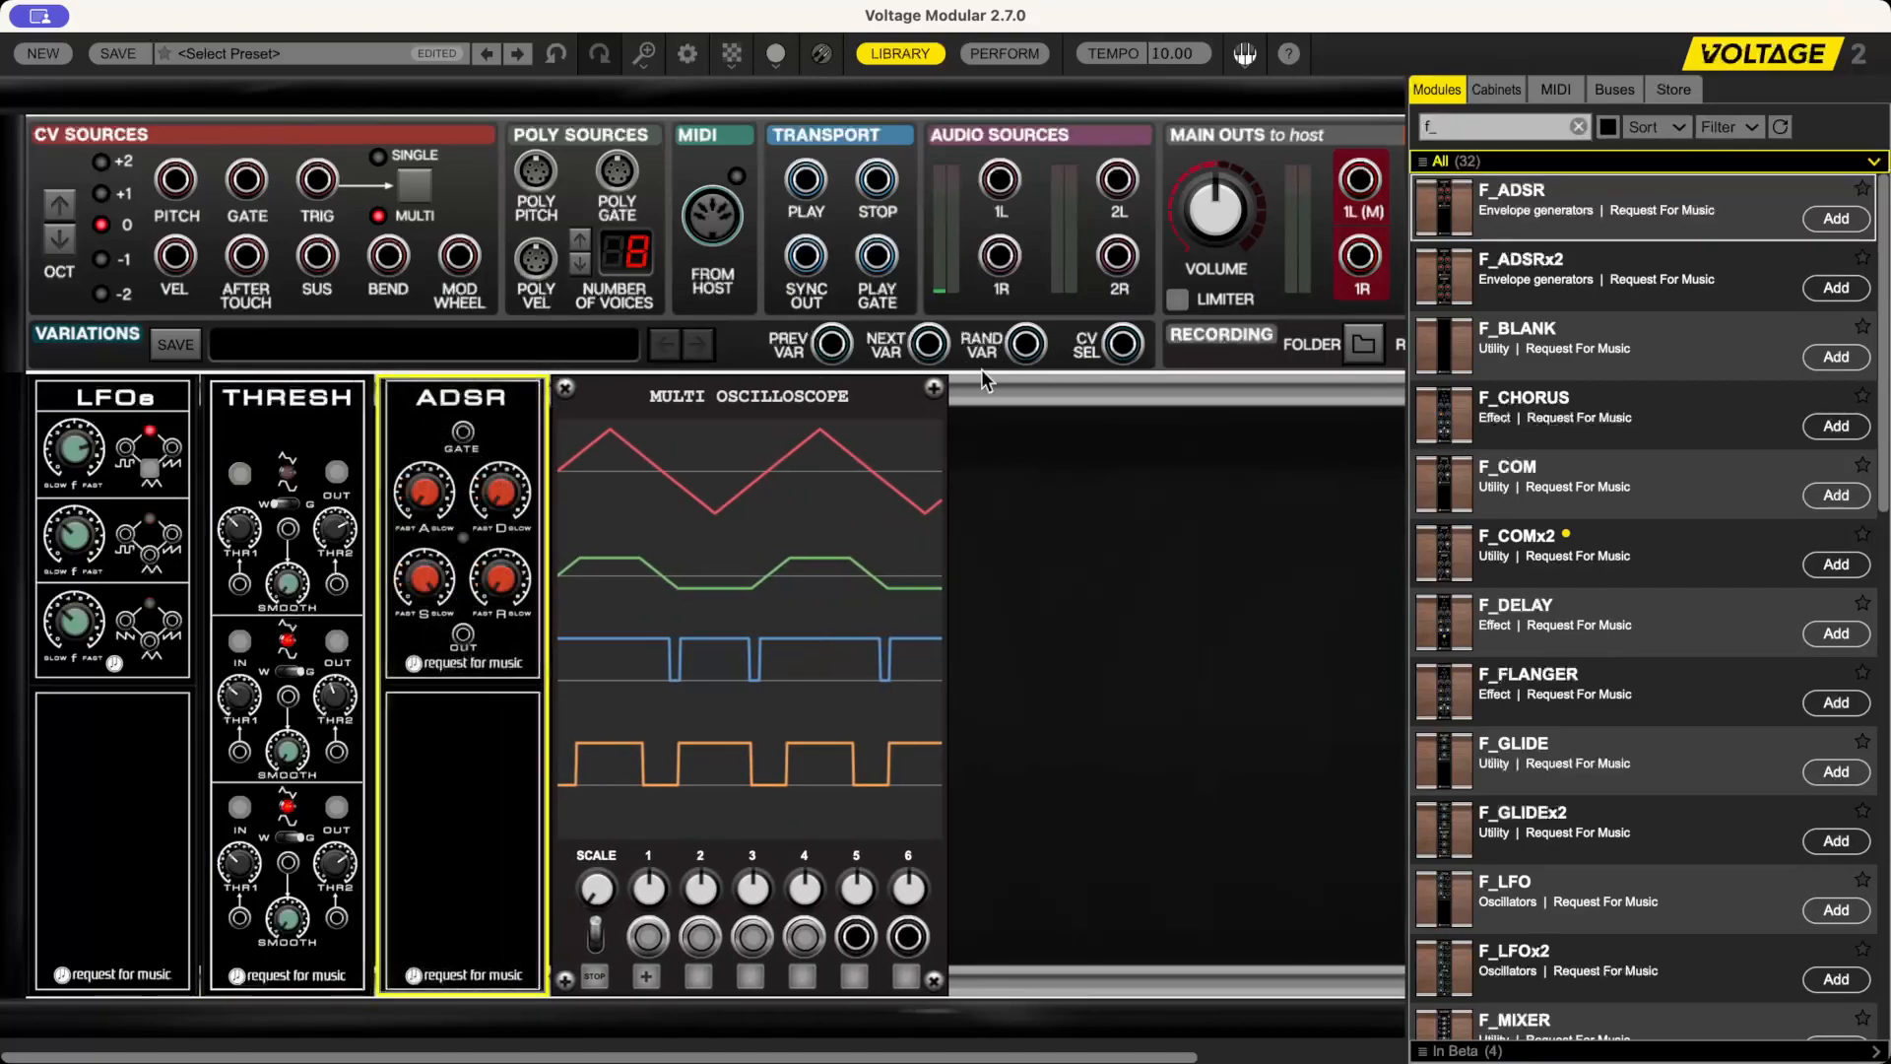
# - Add the F_VCO and F_VCF modules between the ADSR and the Multi Oscilloscope
pyautogui.scroll(-6, 1512, 803)
pyautogui.scroll(-8, 1512, 803)
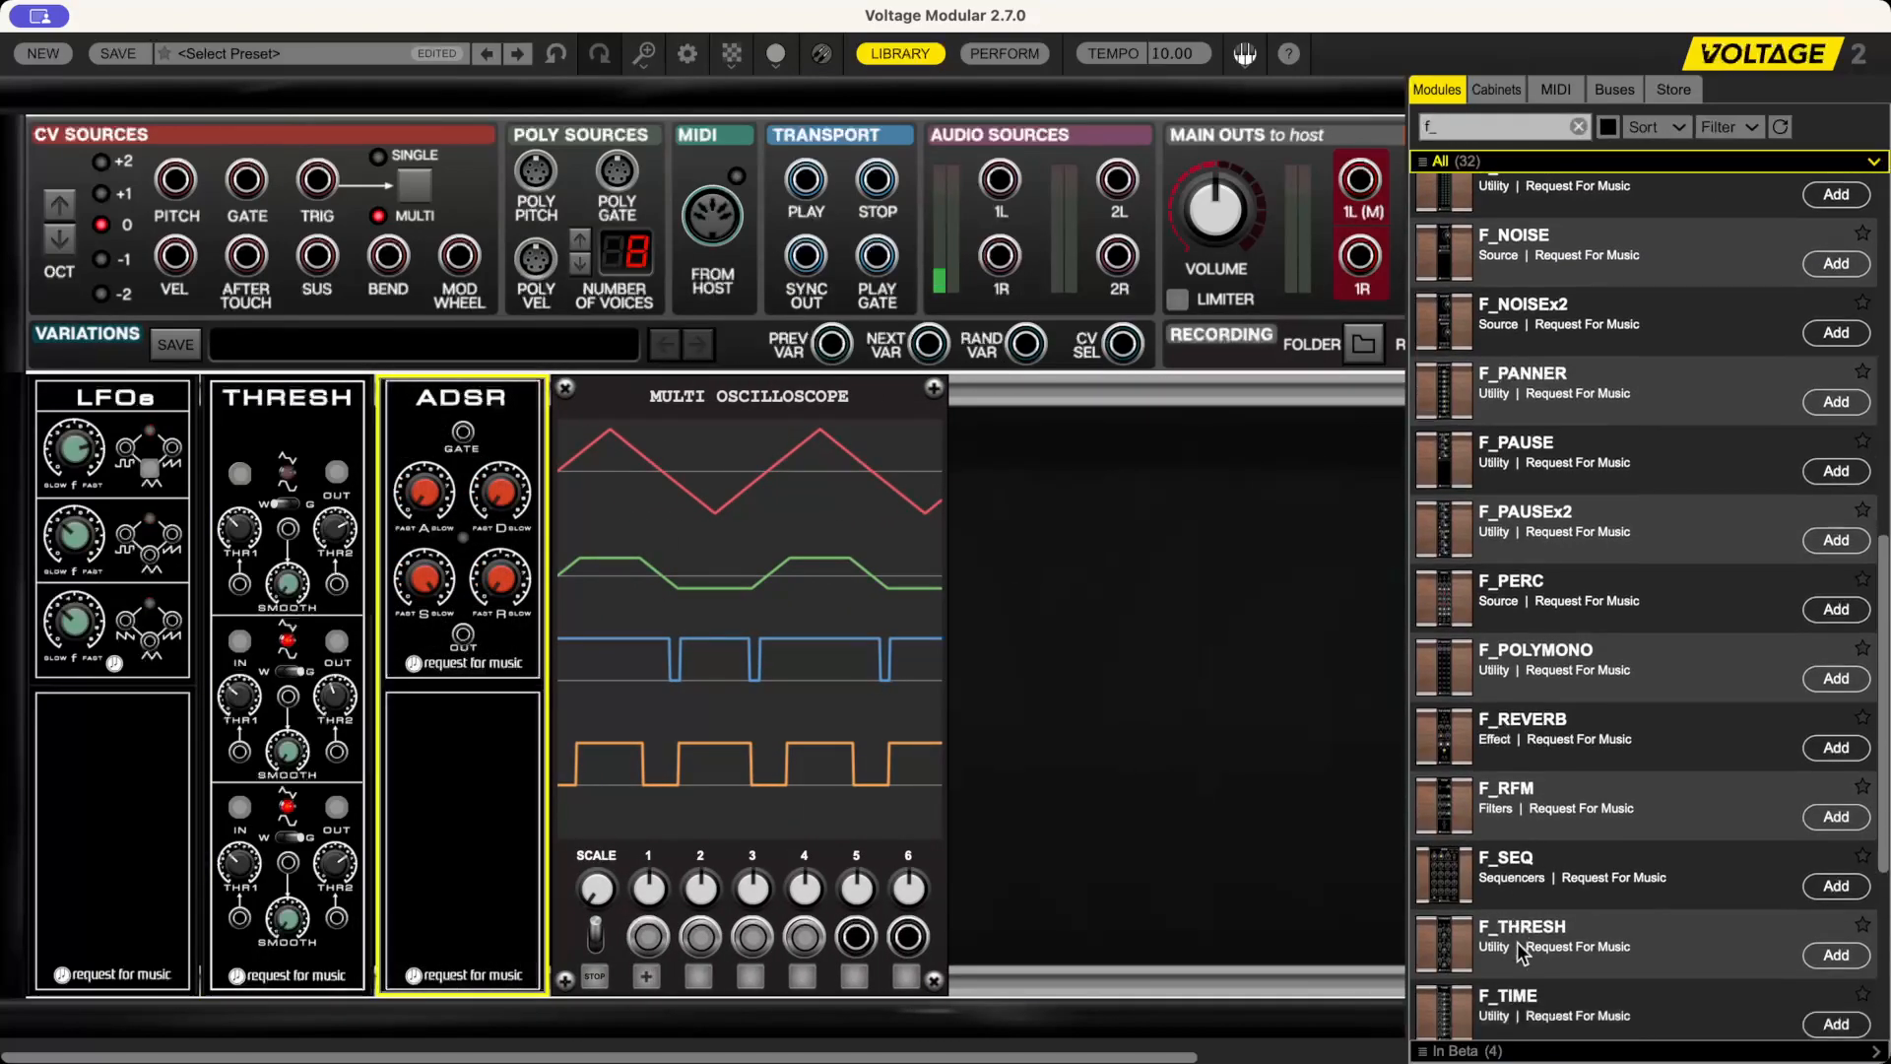
pyautogui.doubleClick(1482, 995)
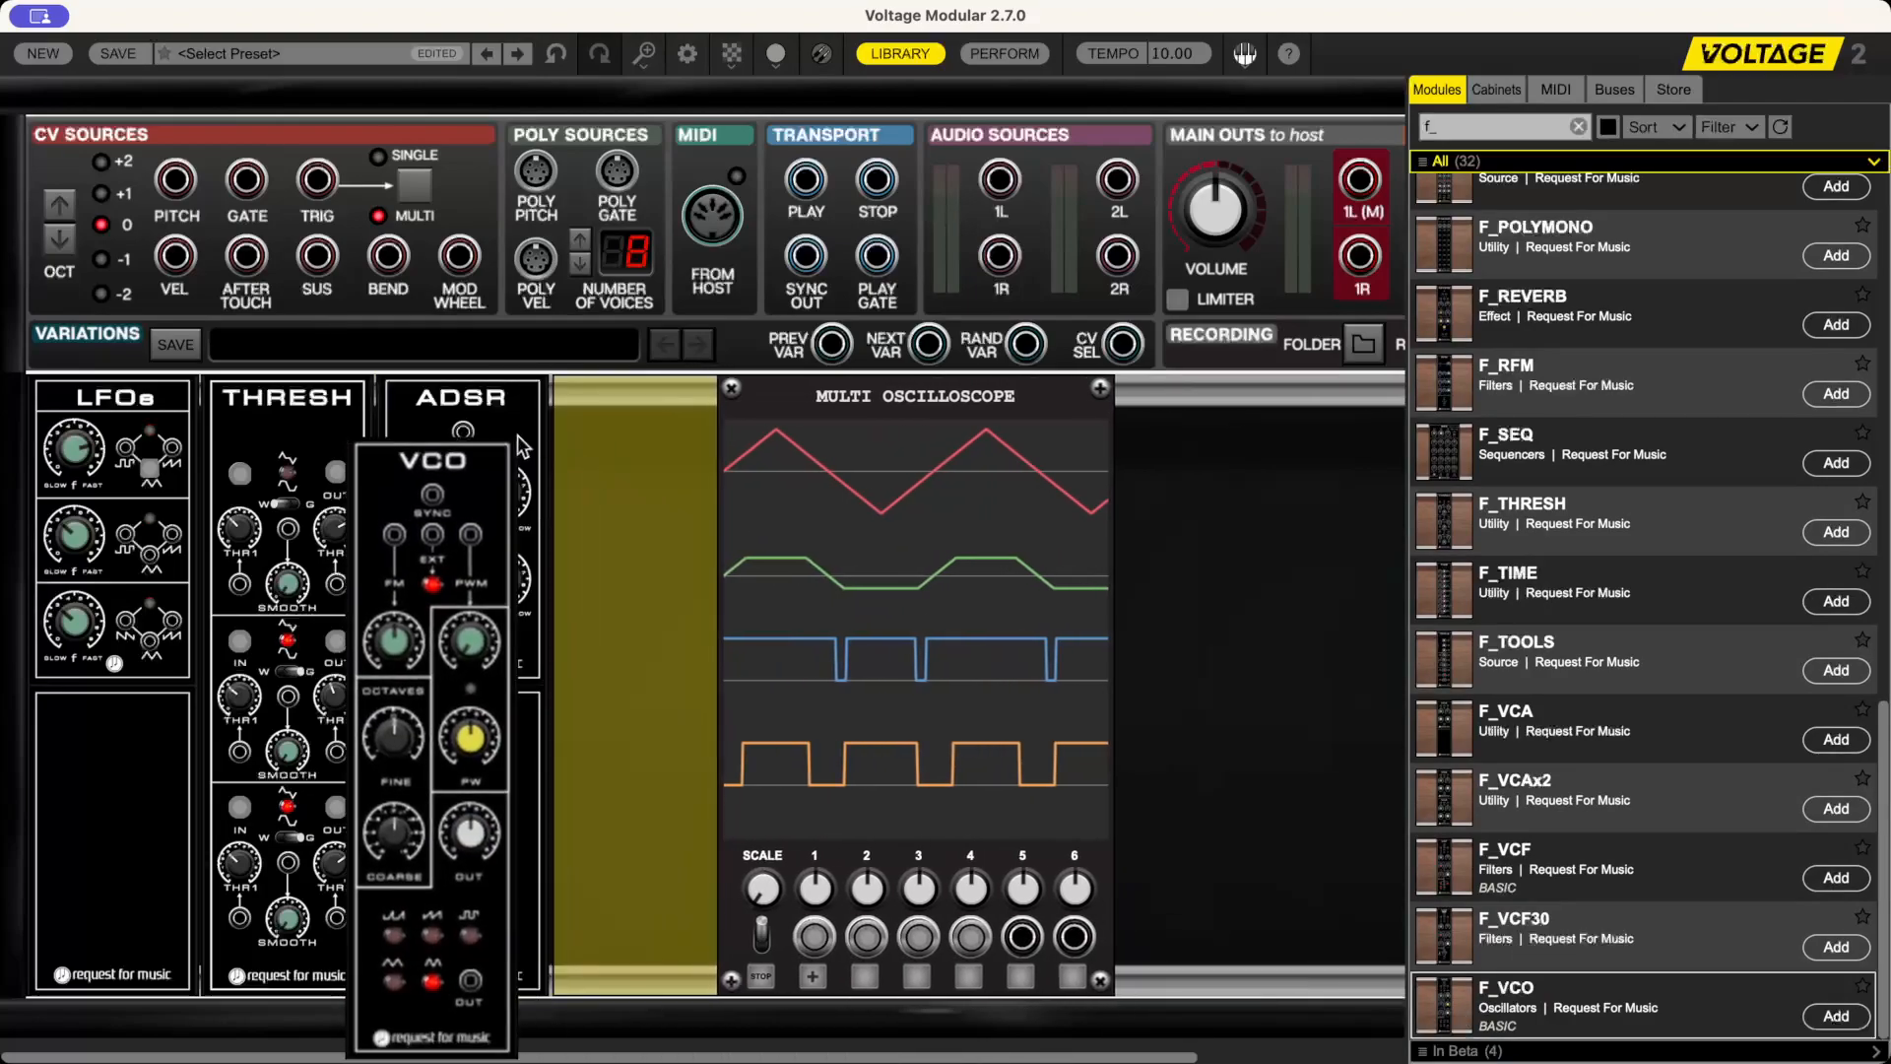
pyautogui.moveTo(1466, 876); pyautogui.dragTo(916, 463)
# - Patch the VCO through the VCF to main out 1L, the ADSR to the VCF's ENV input, and the second THRESH output to the ADSR gate
pyautogui.moveTo(828, 923); pyautogui.dragTo(1361, 179)
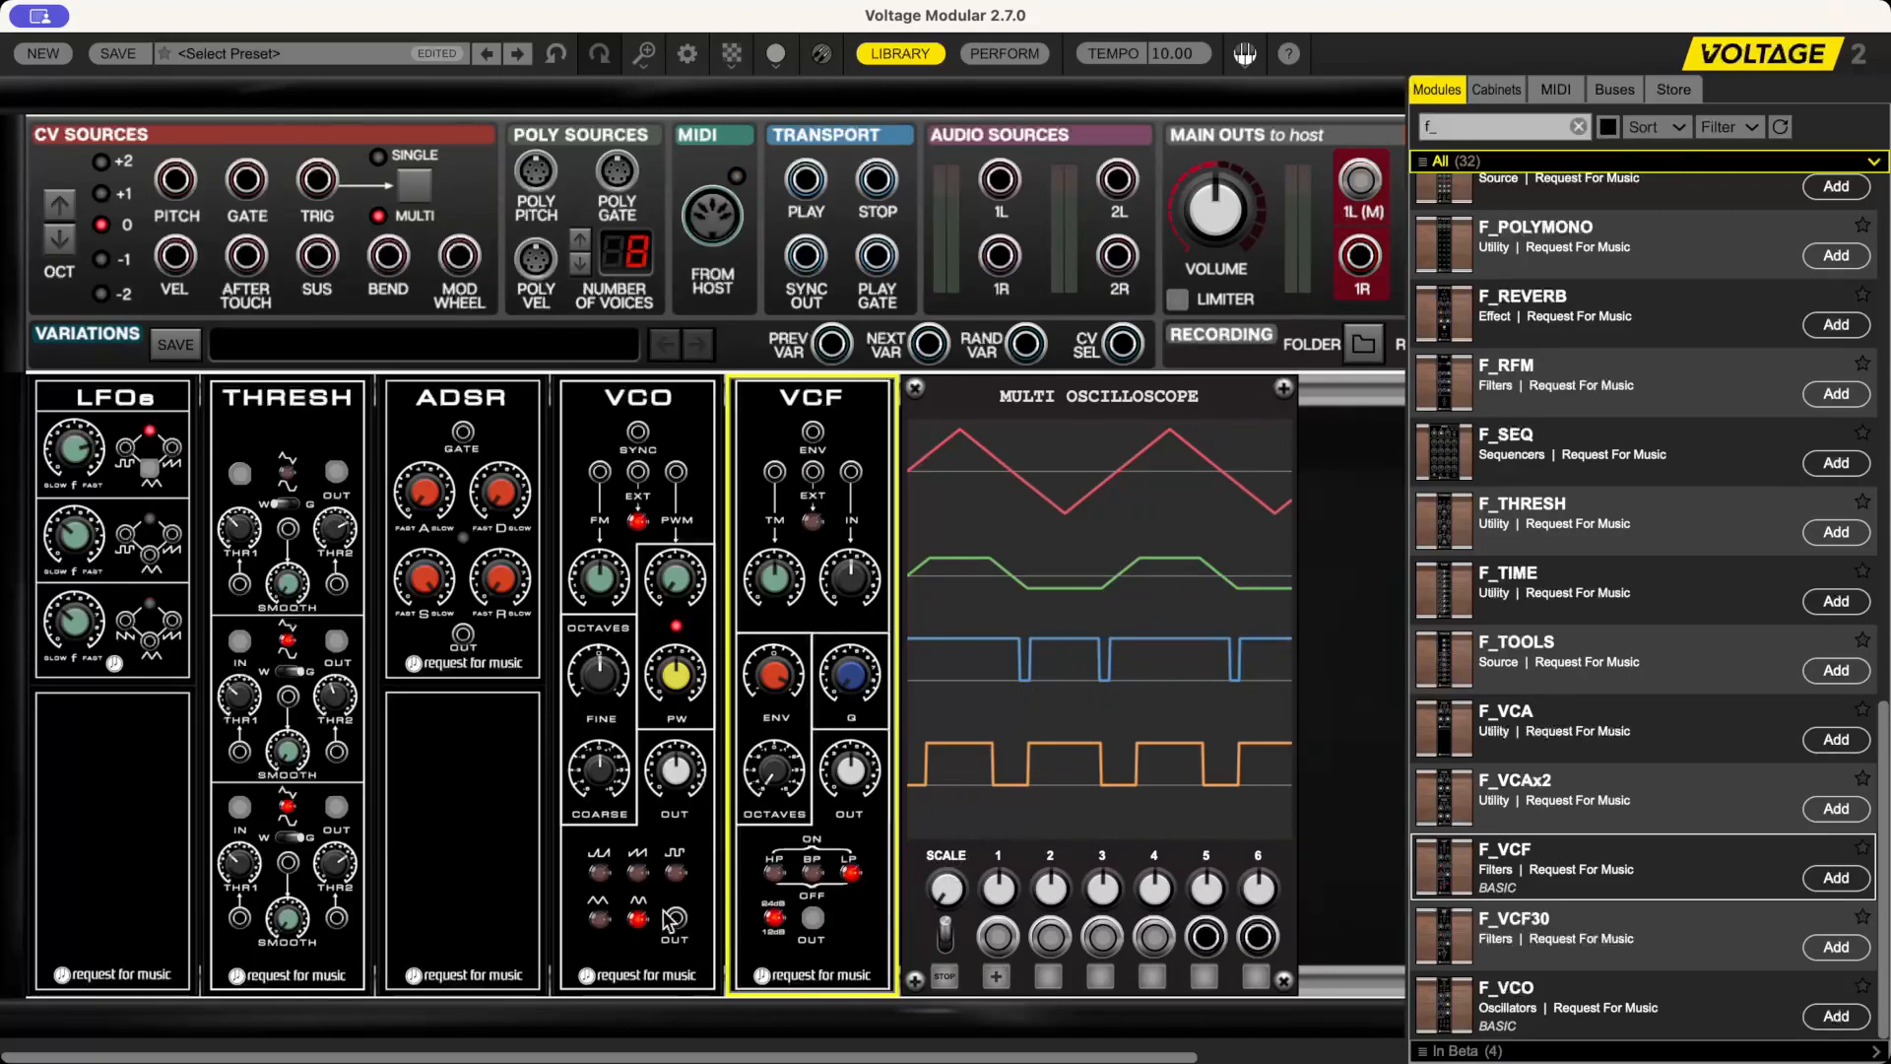
pyautogui.moveTo(675, 923); pyautogui.dragTo(463, 633)
pyautogui.moveTo(462, 436); pyautogui.dragTo(363, 680)
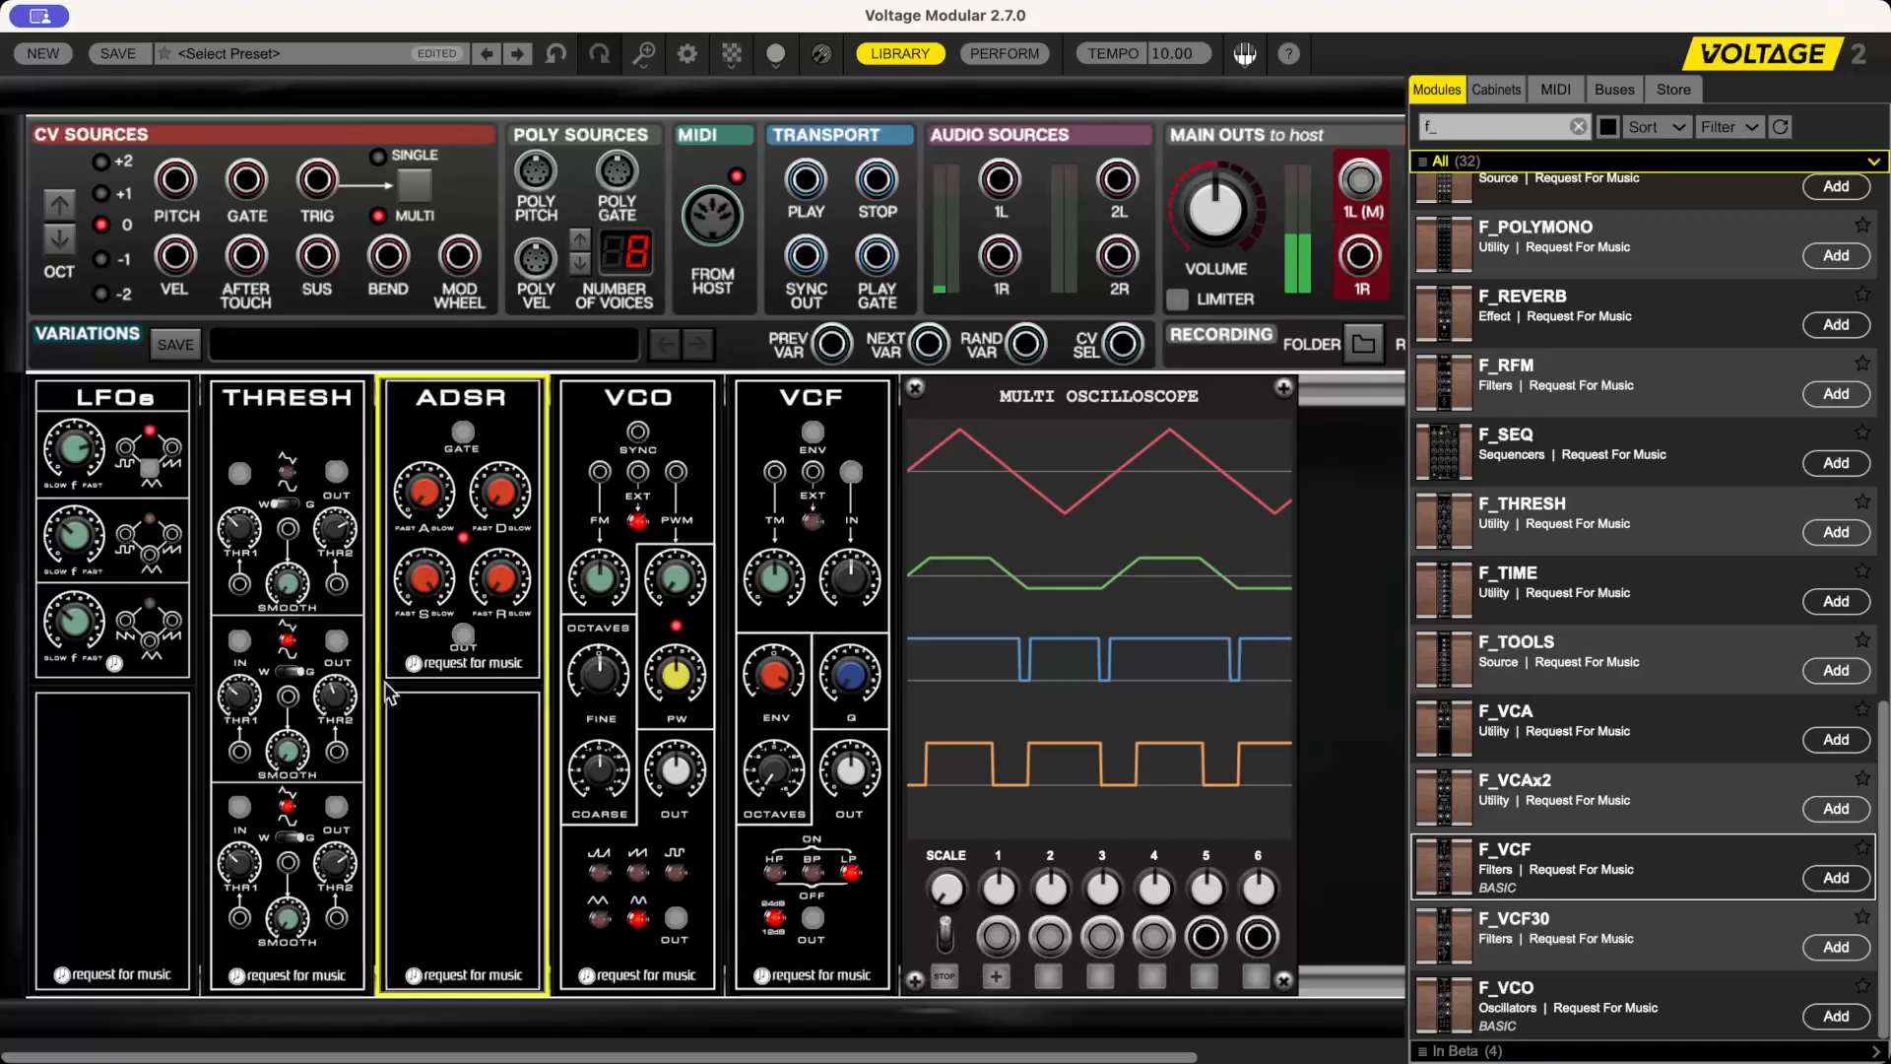
# - Fine-tune the VCF and ADSR settings for the gated sound, and slow down the first LFO
pyautogui.click(809, 699)
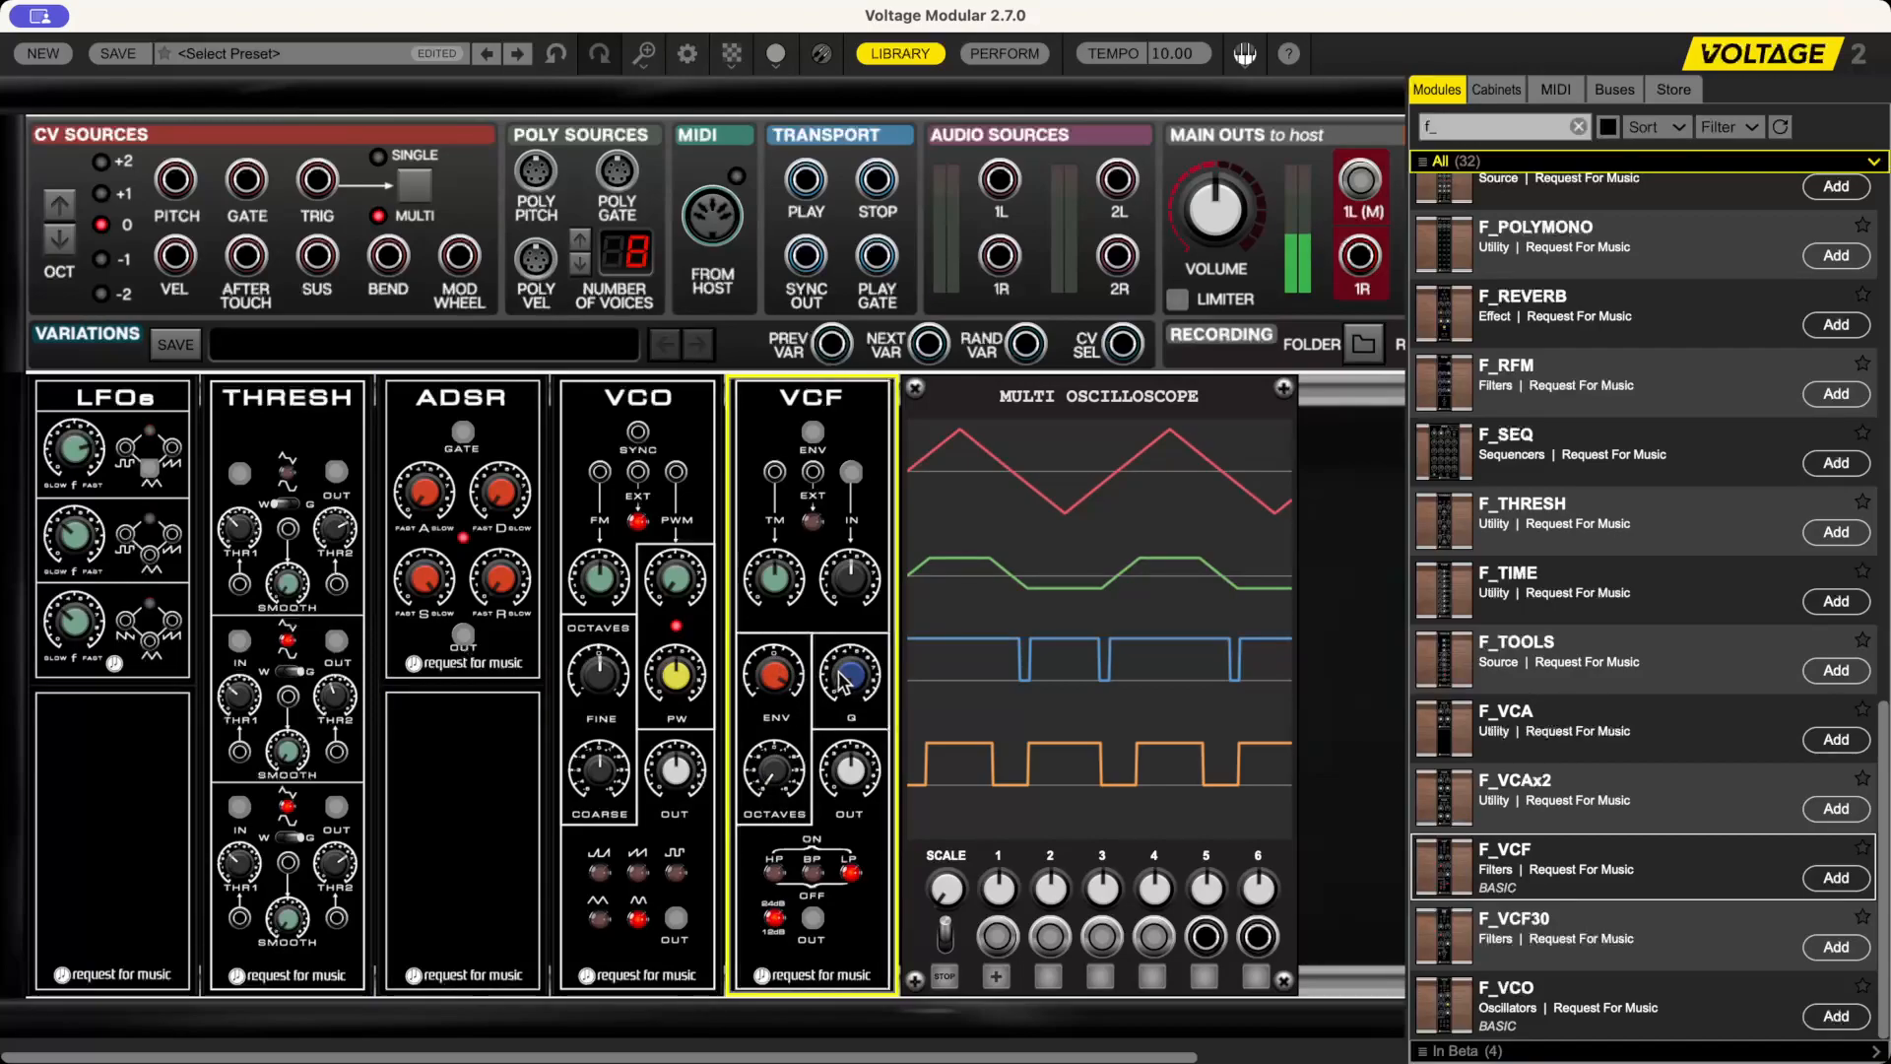
pyautogui.click(449, 617)
pyautogui.moveTo(106, 467); pyautogui.dragTo(136, 603)
# - Switch the oscilloscope's scale range and adjust its zoom level to show several LFO cycles
pyautogui.click(947, 899)
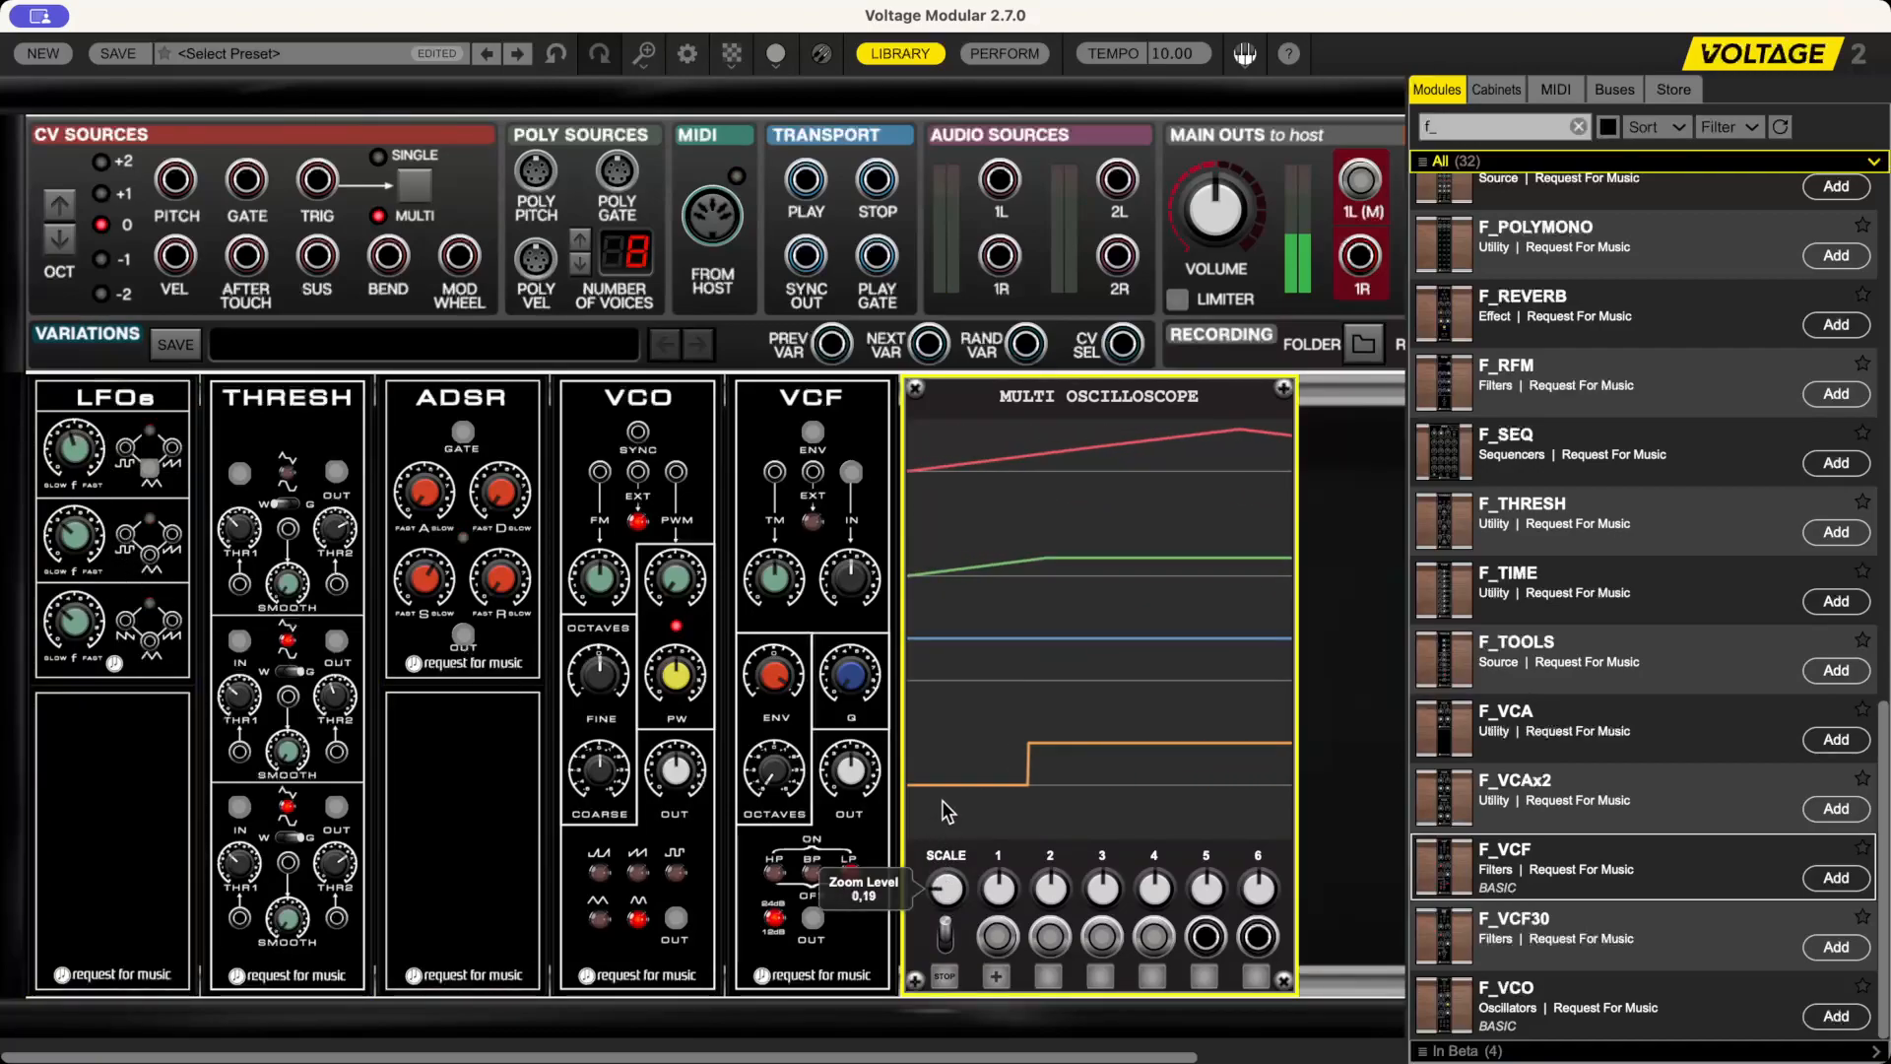
pyautogui.click(945, 937)
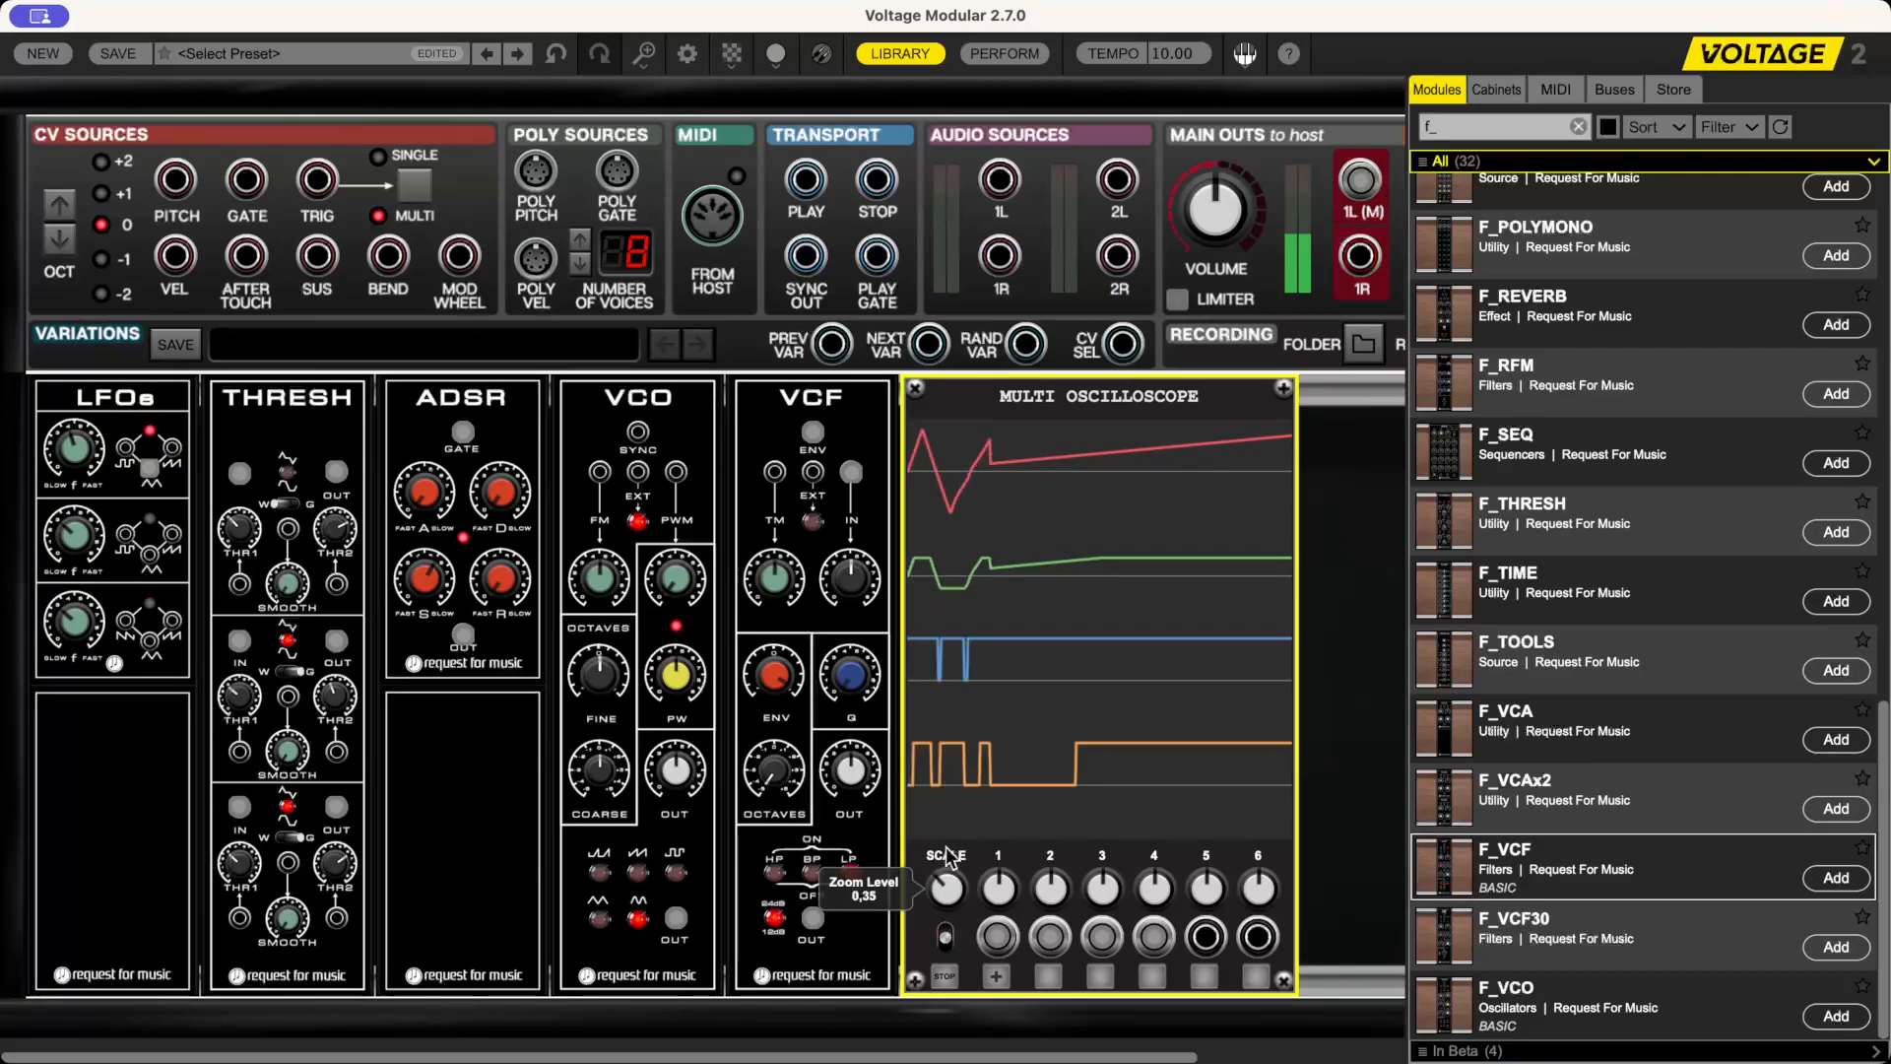
pyautogui.moveTo(947, 894); pyautogui.dragTo(946, 866)
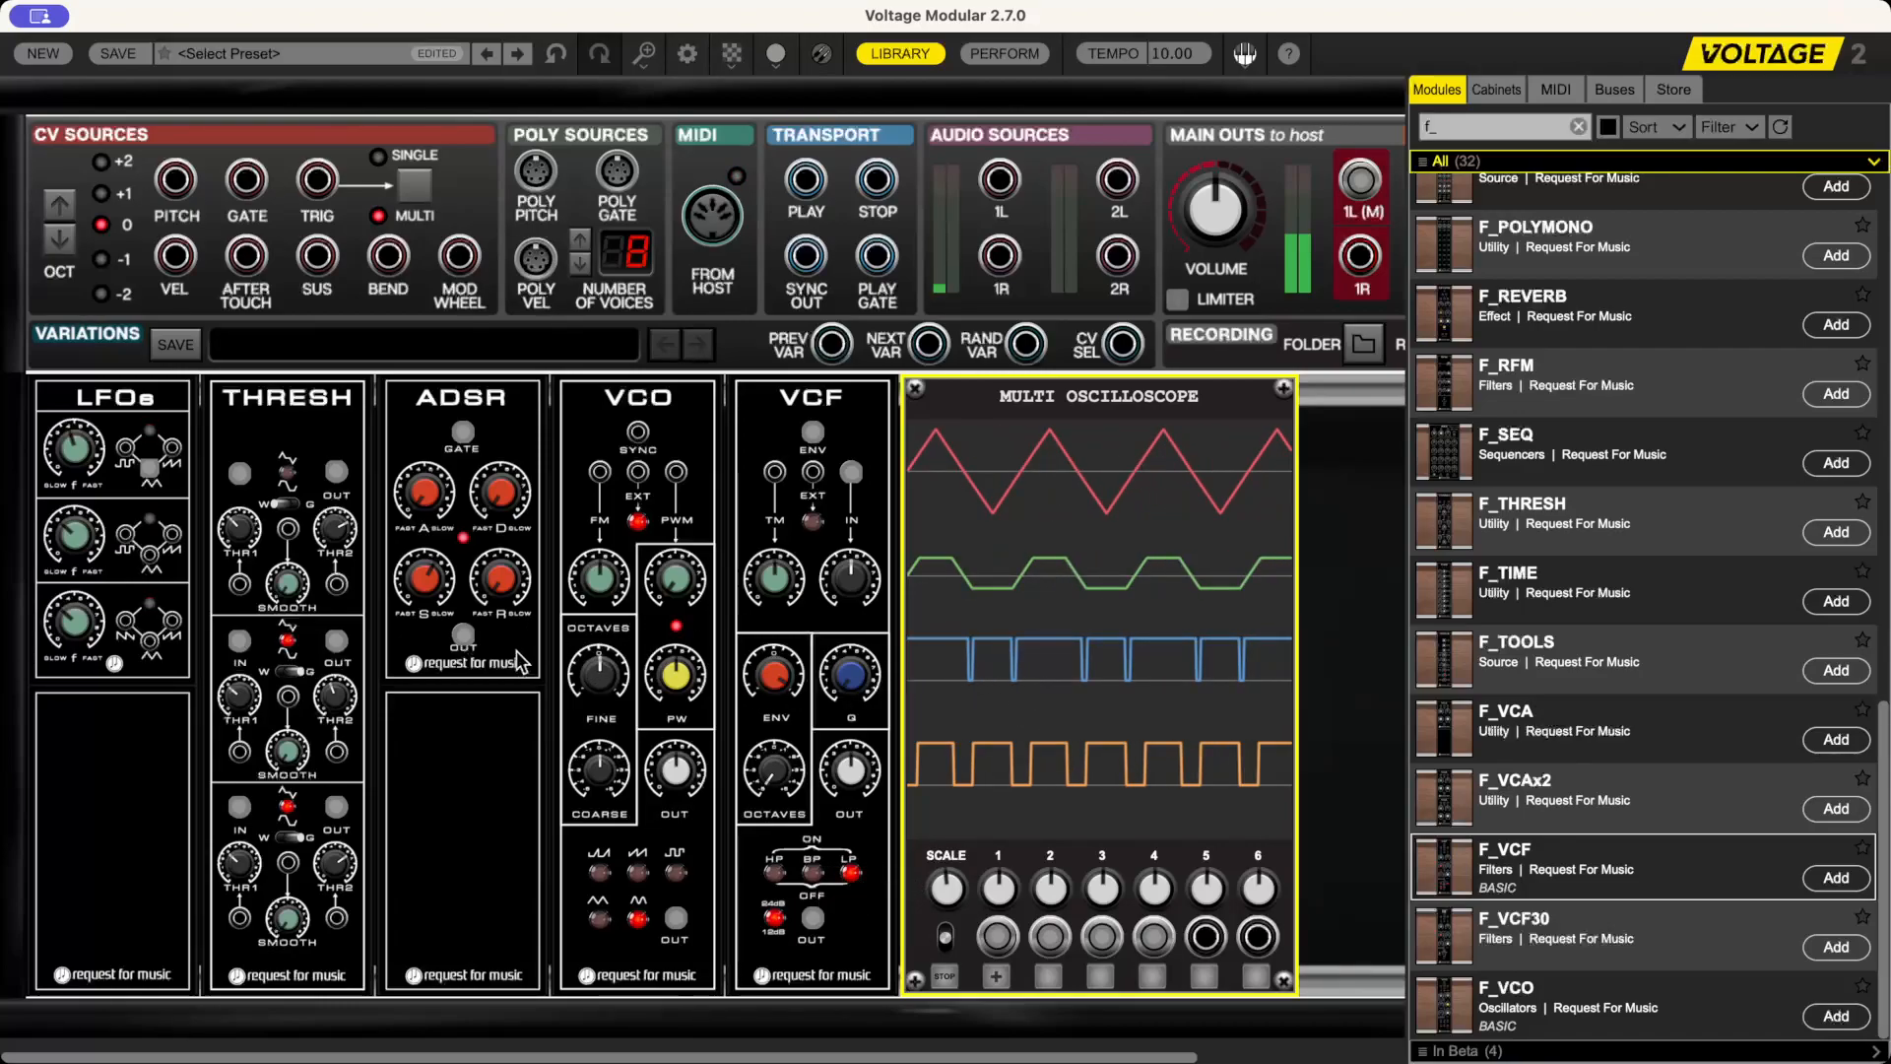
# - Vary THR1 and THR2 in the second THRESH section, switch off its inverted mode, and raise its SMOOTH amount
pyautogui.click(325, 701)
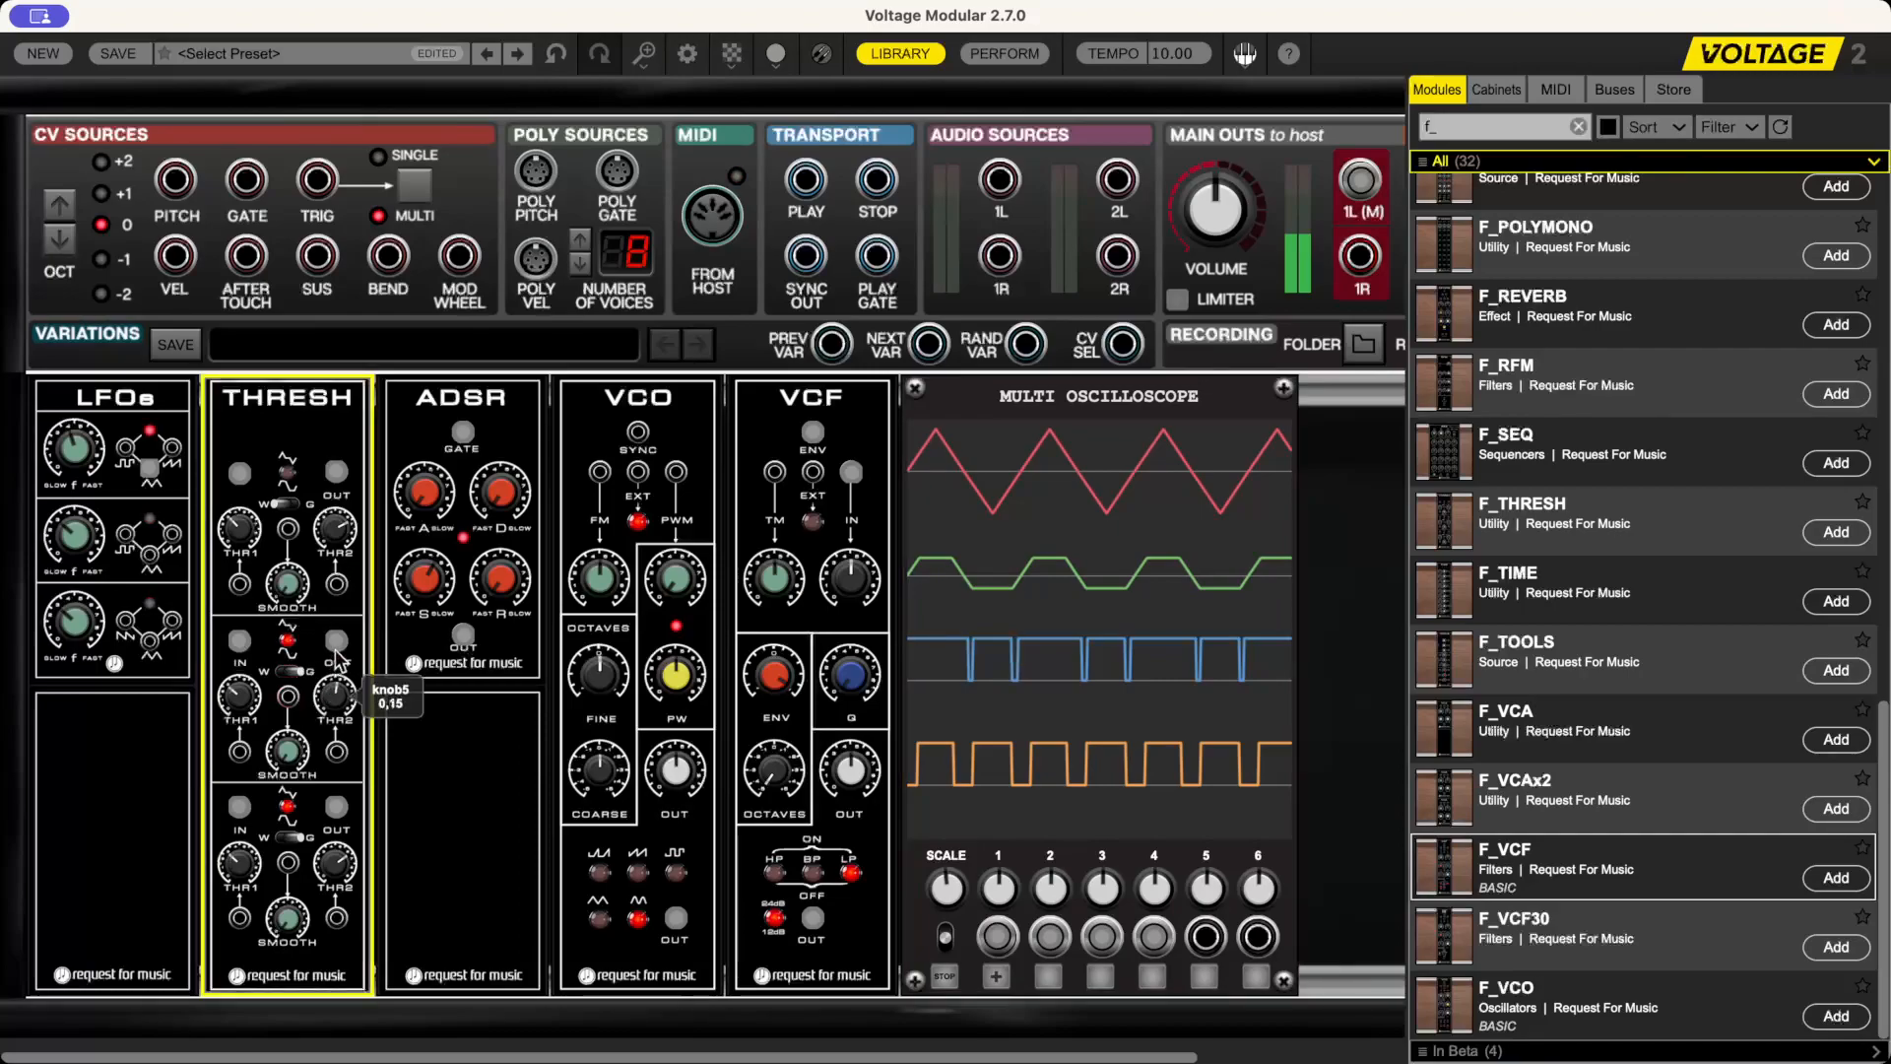
pyautogui.moveTo(345, 622); pyautogui.dragTo(354, 591)
pyautogui.moveTo(251, 689); pyautogui.dragTo(264, 817)
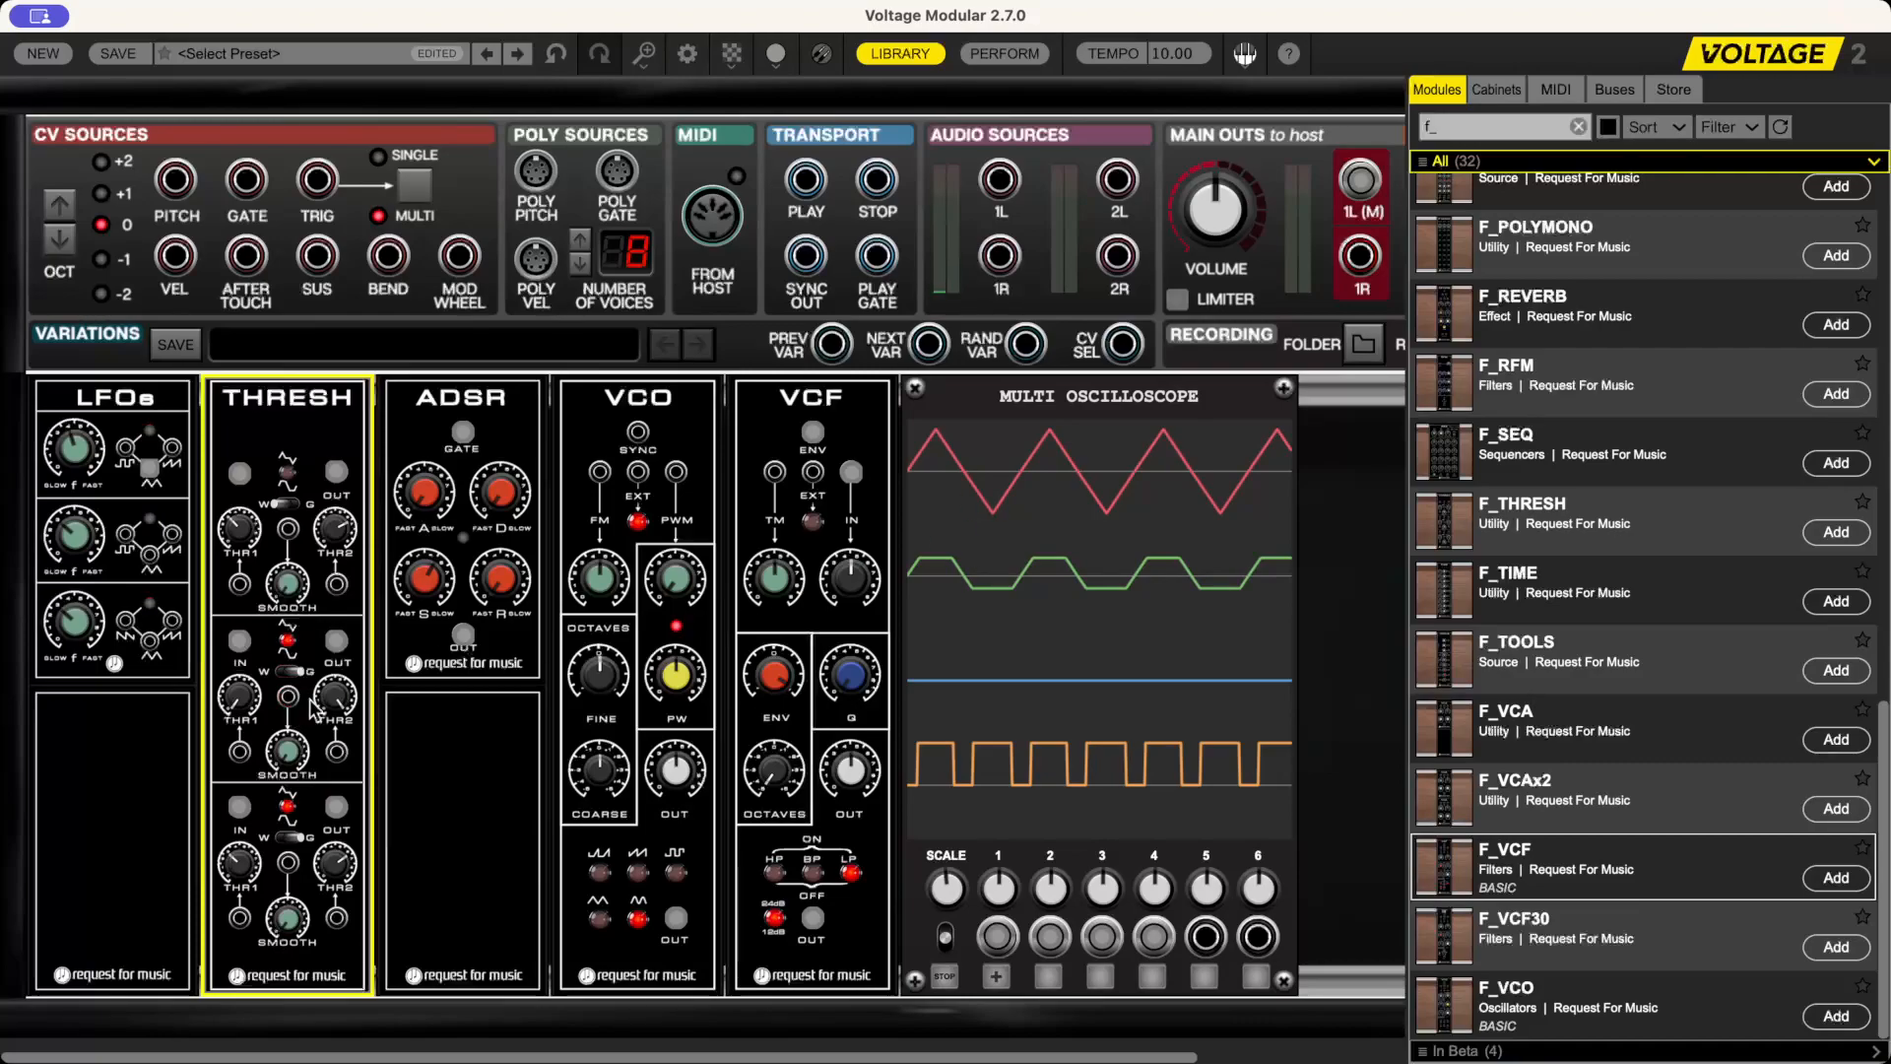
pyautogui.moveTo(332, 701); pyautogui.dragTo(340, 767)
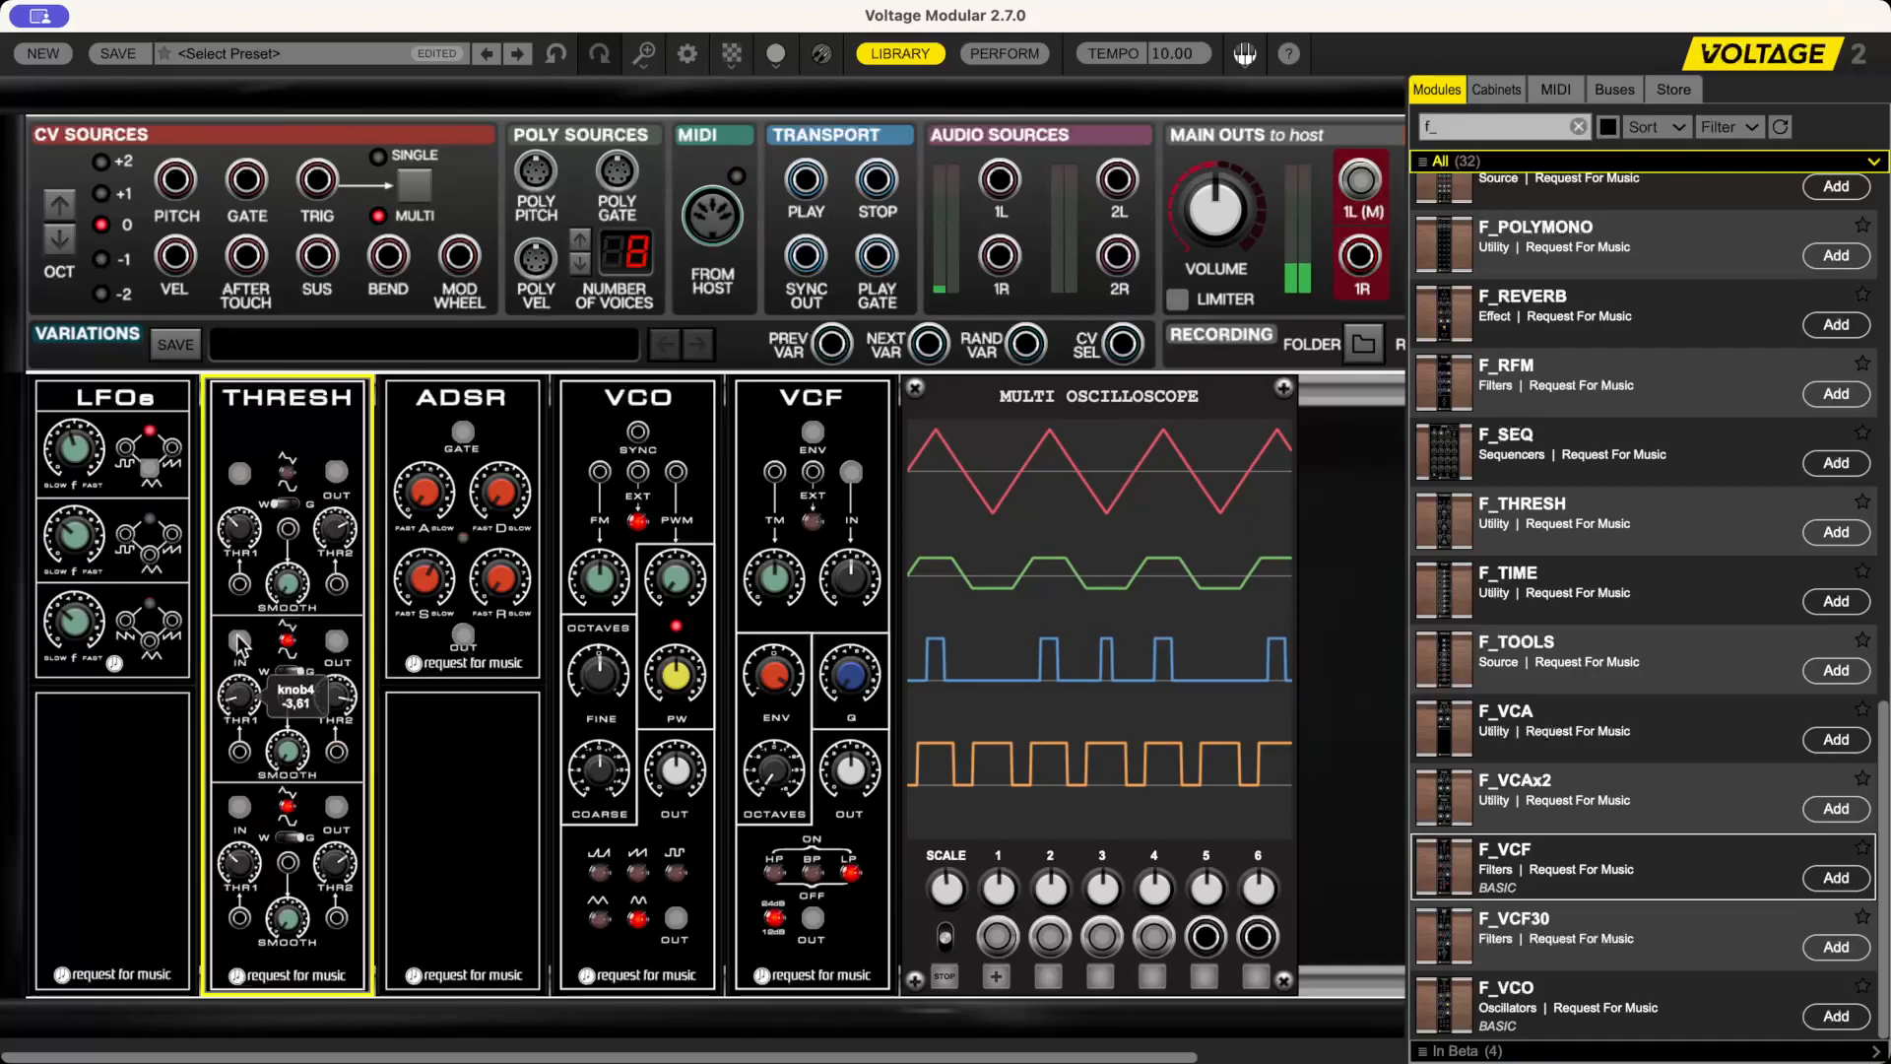
pyautogui.moveTo(239, 625); pyautogui.dragTo(281, 522)
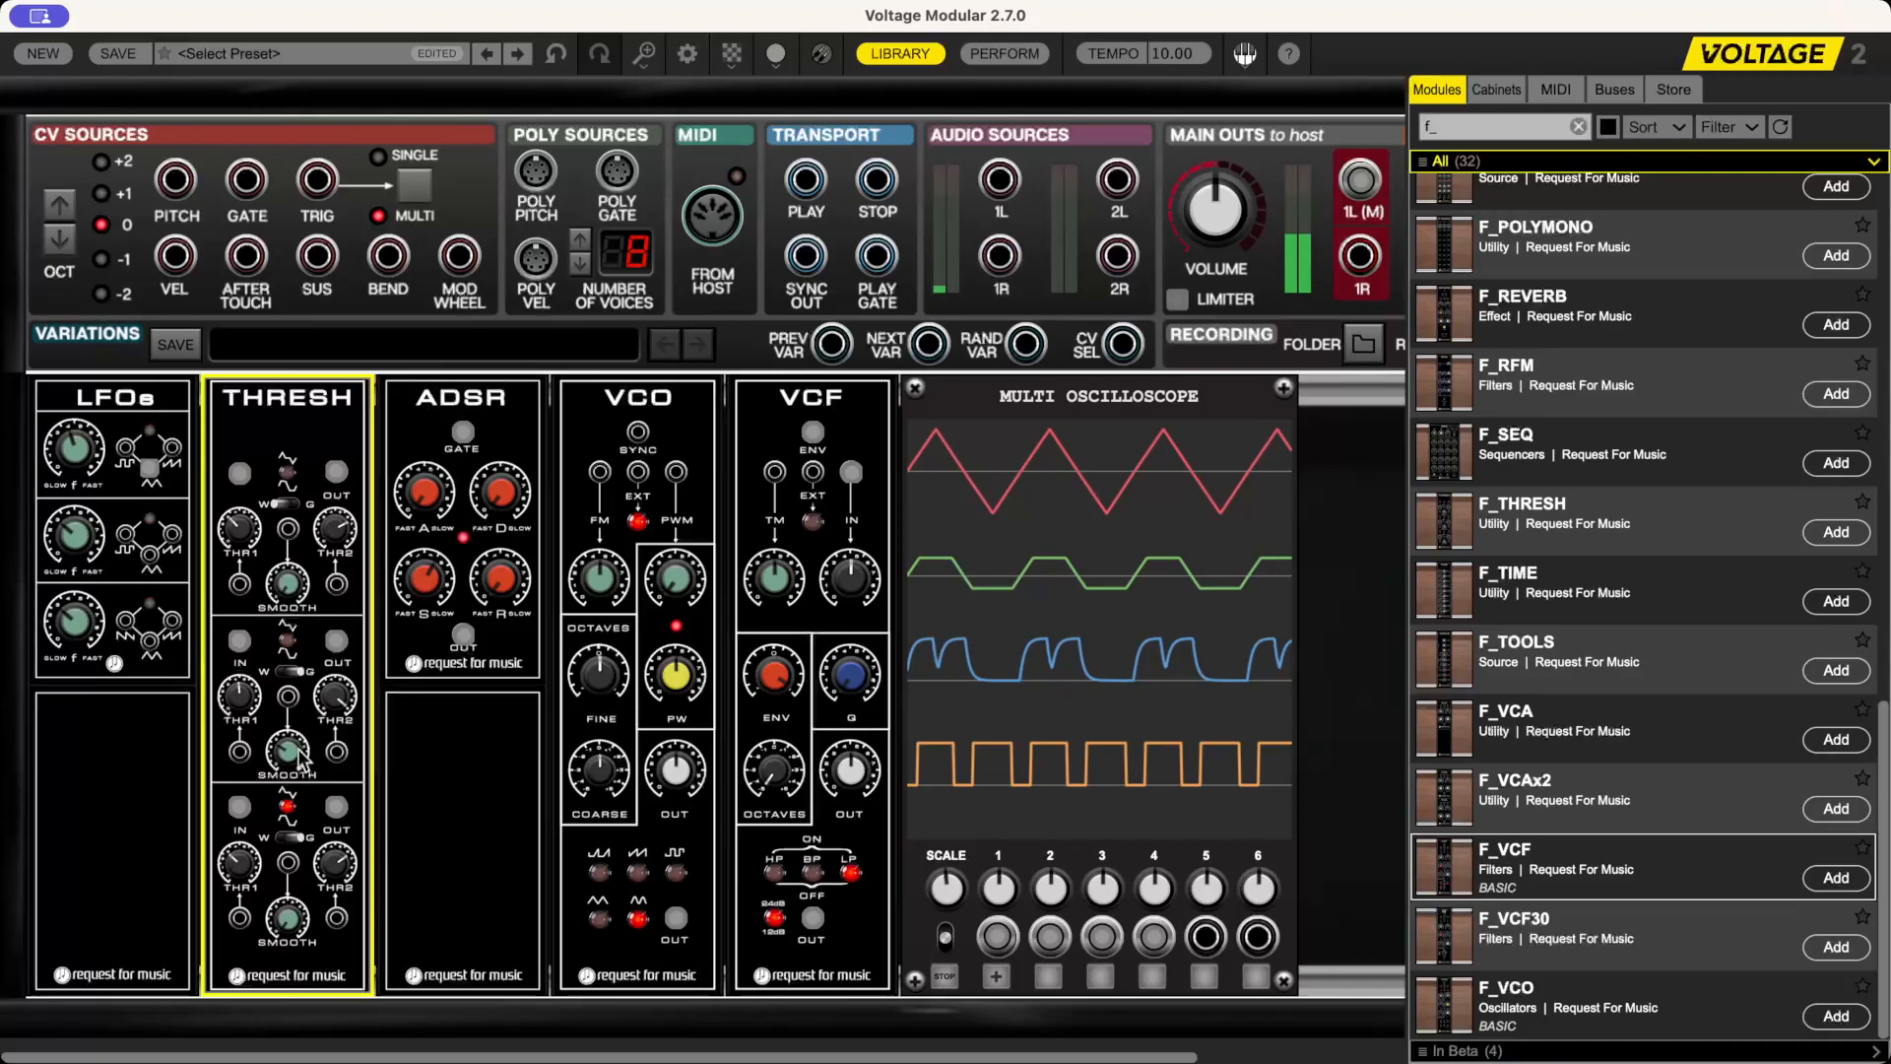
# - Move the second THRESH output from the ADSR gate to the VCF's TM input, raise the TM amount, and set the resonance to 0.54
pyautogui.moveTo(306, 735)
pyautogui.moveTo(336, 642); pyautogui.dragTo(778, 477)
pyautogui.moveTo(783, 588); pyautogui.dragTo(786, 537)
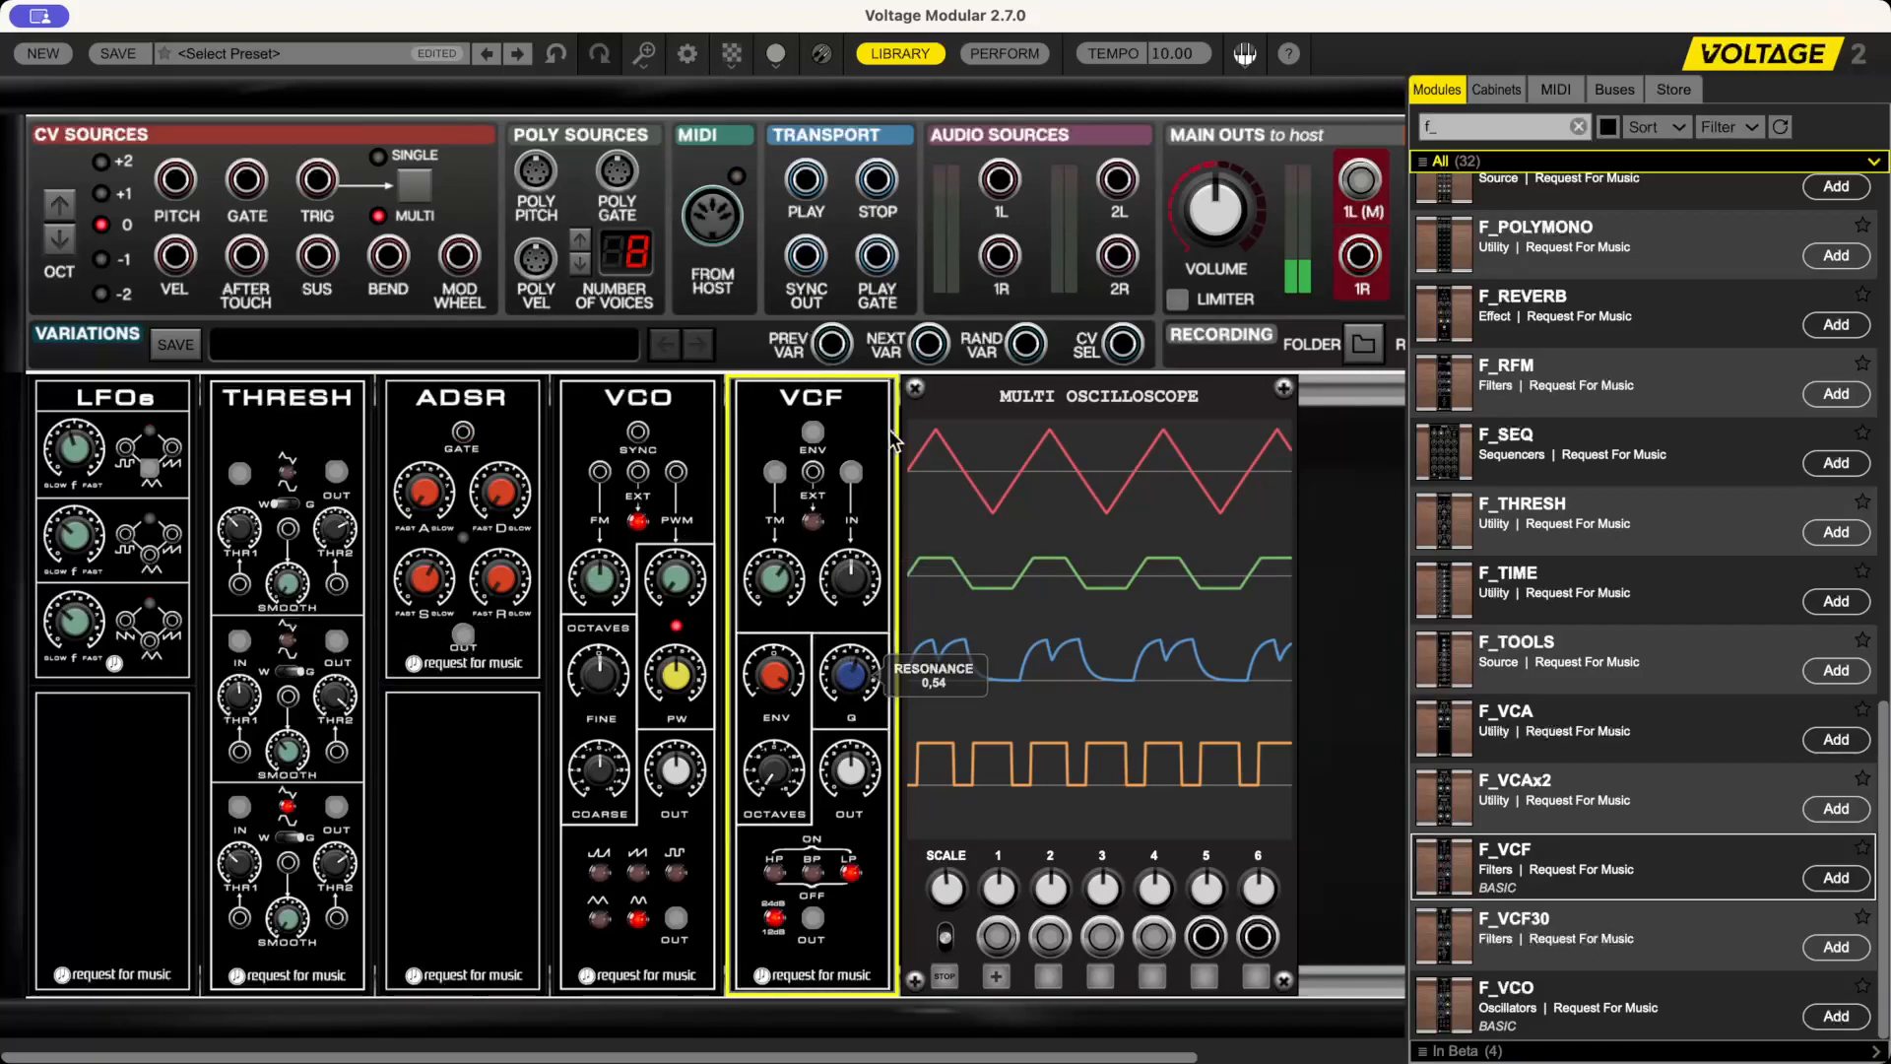
pyautogui.moveTo(785, 575); pyautogui.dragTo(786, 569)
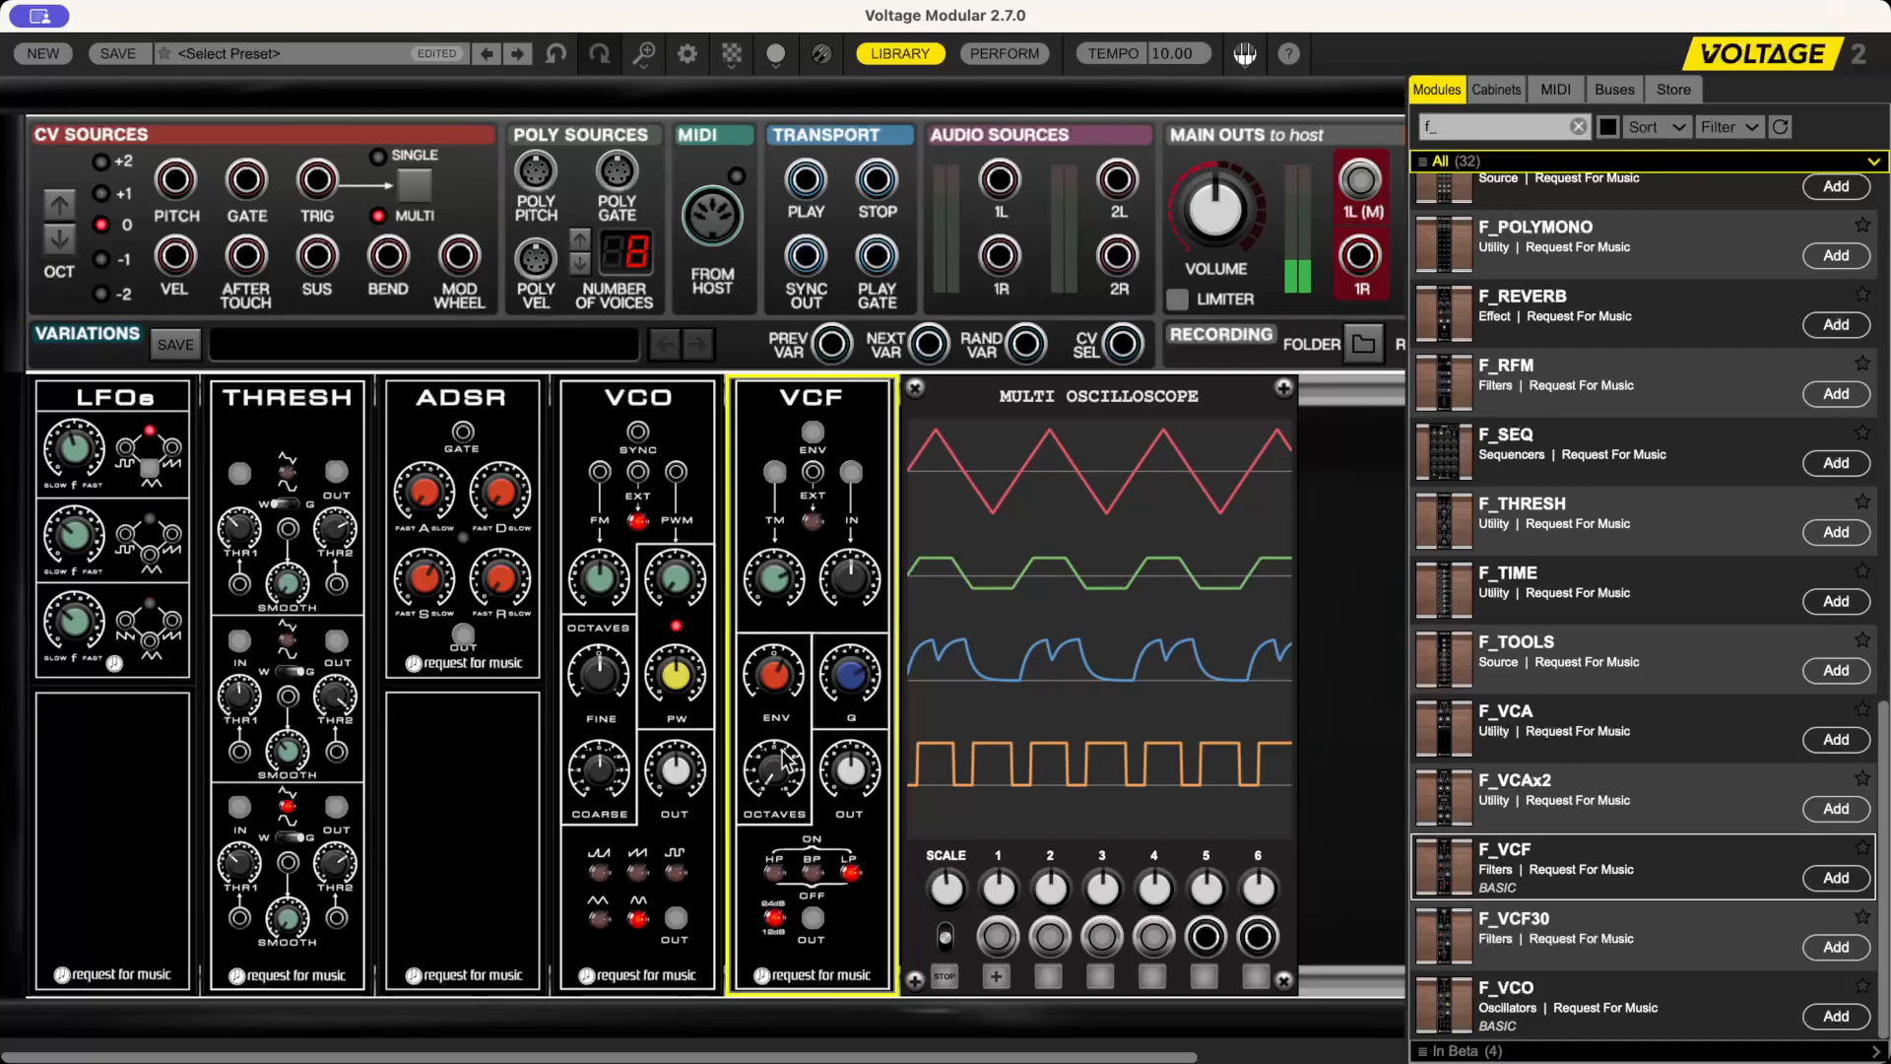
# - Switch the VCO from triangle to sawtooth, set the VCF's envelope amount to 0.00, and readjust its TM amount
pyautogui.click(638, 918)
pyautogui.click(638, 871)
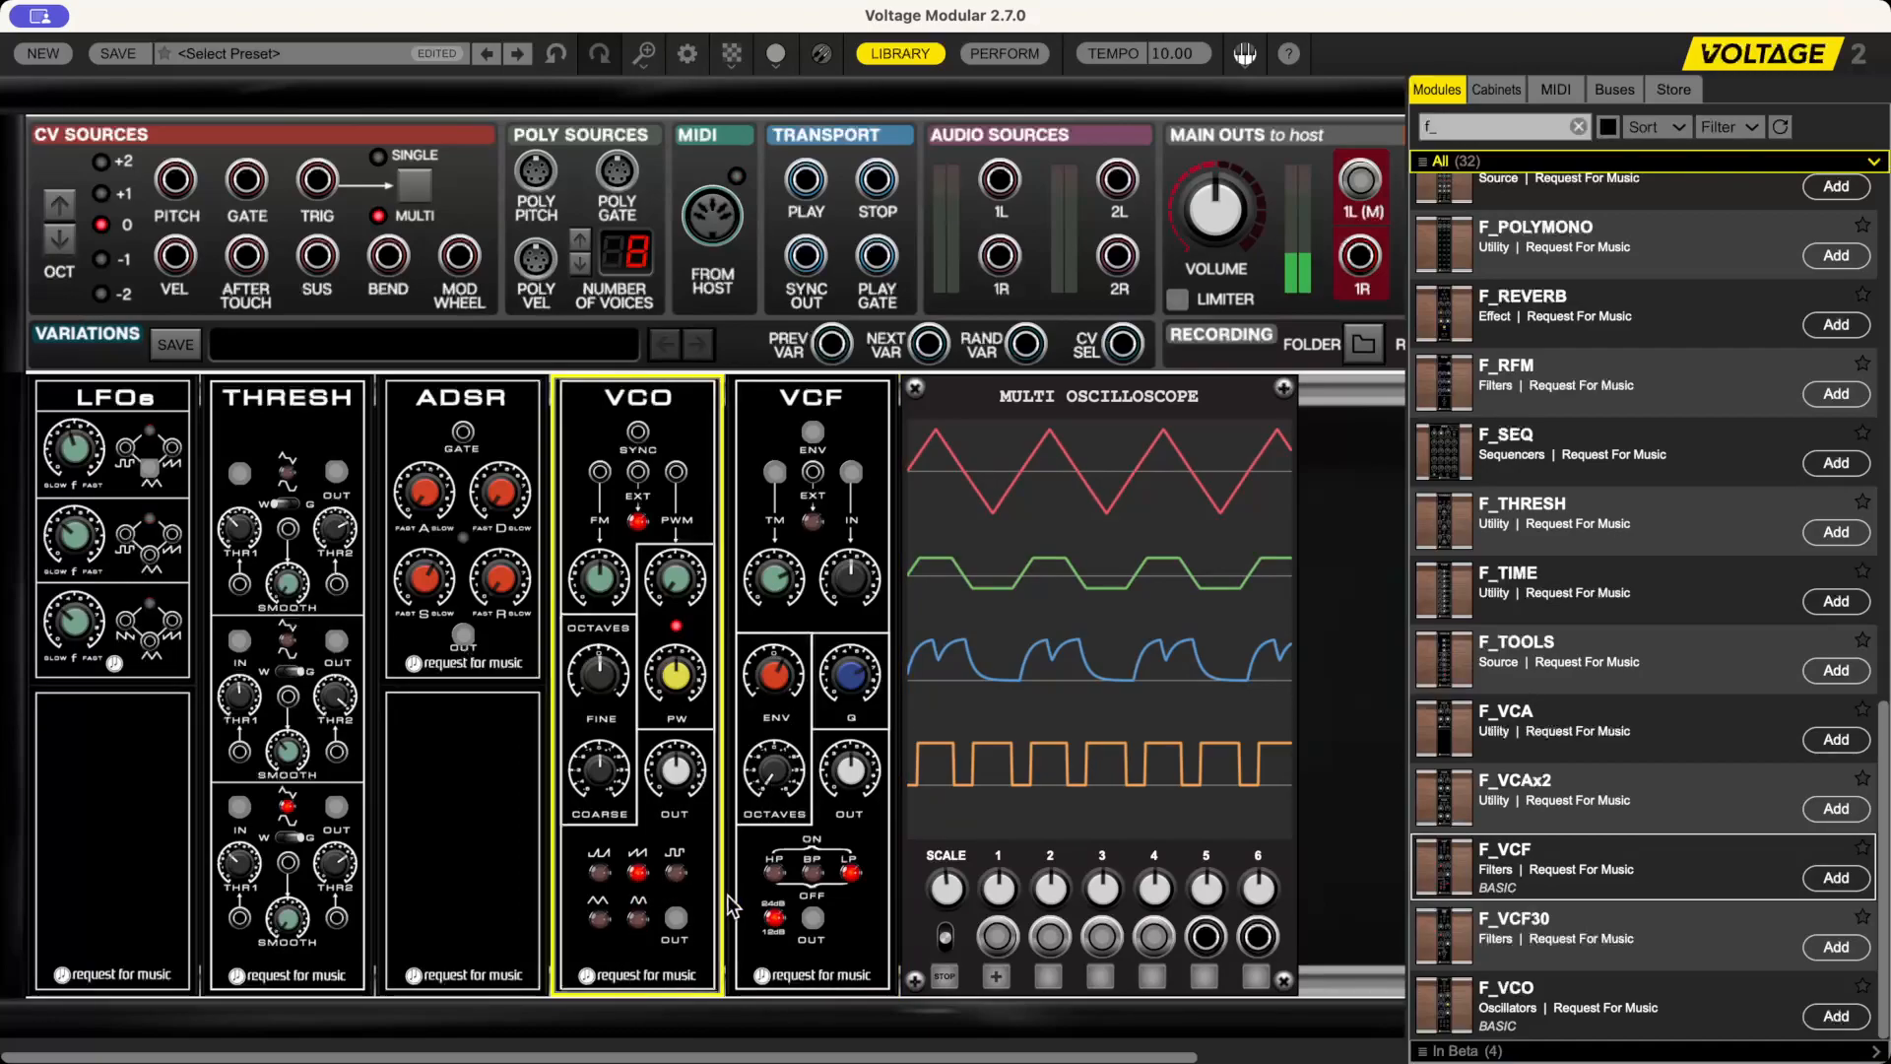
pyautogui.click(772, 697)
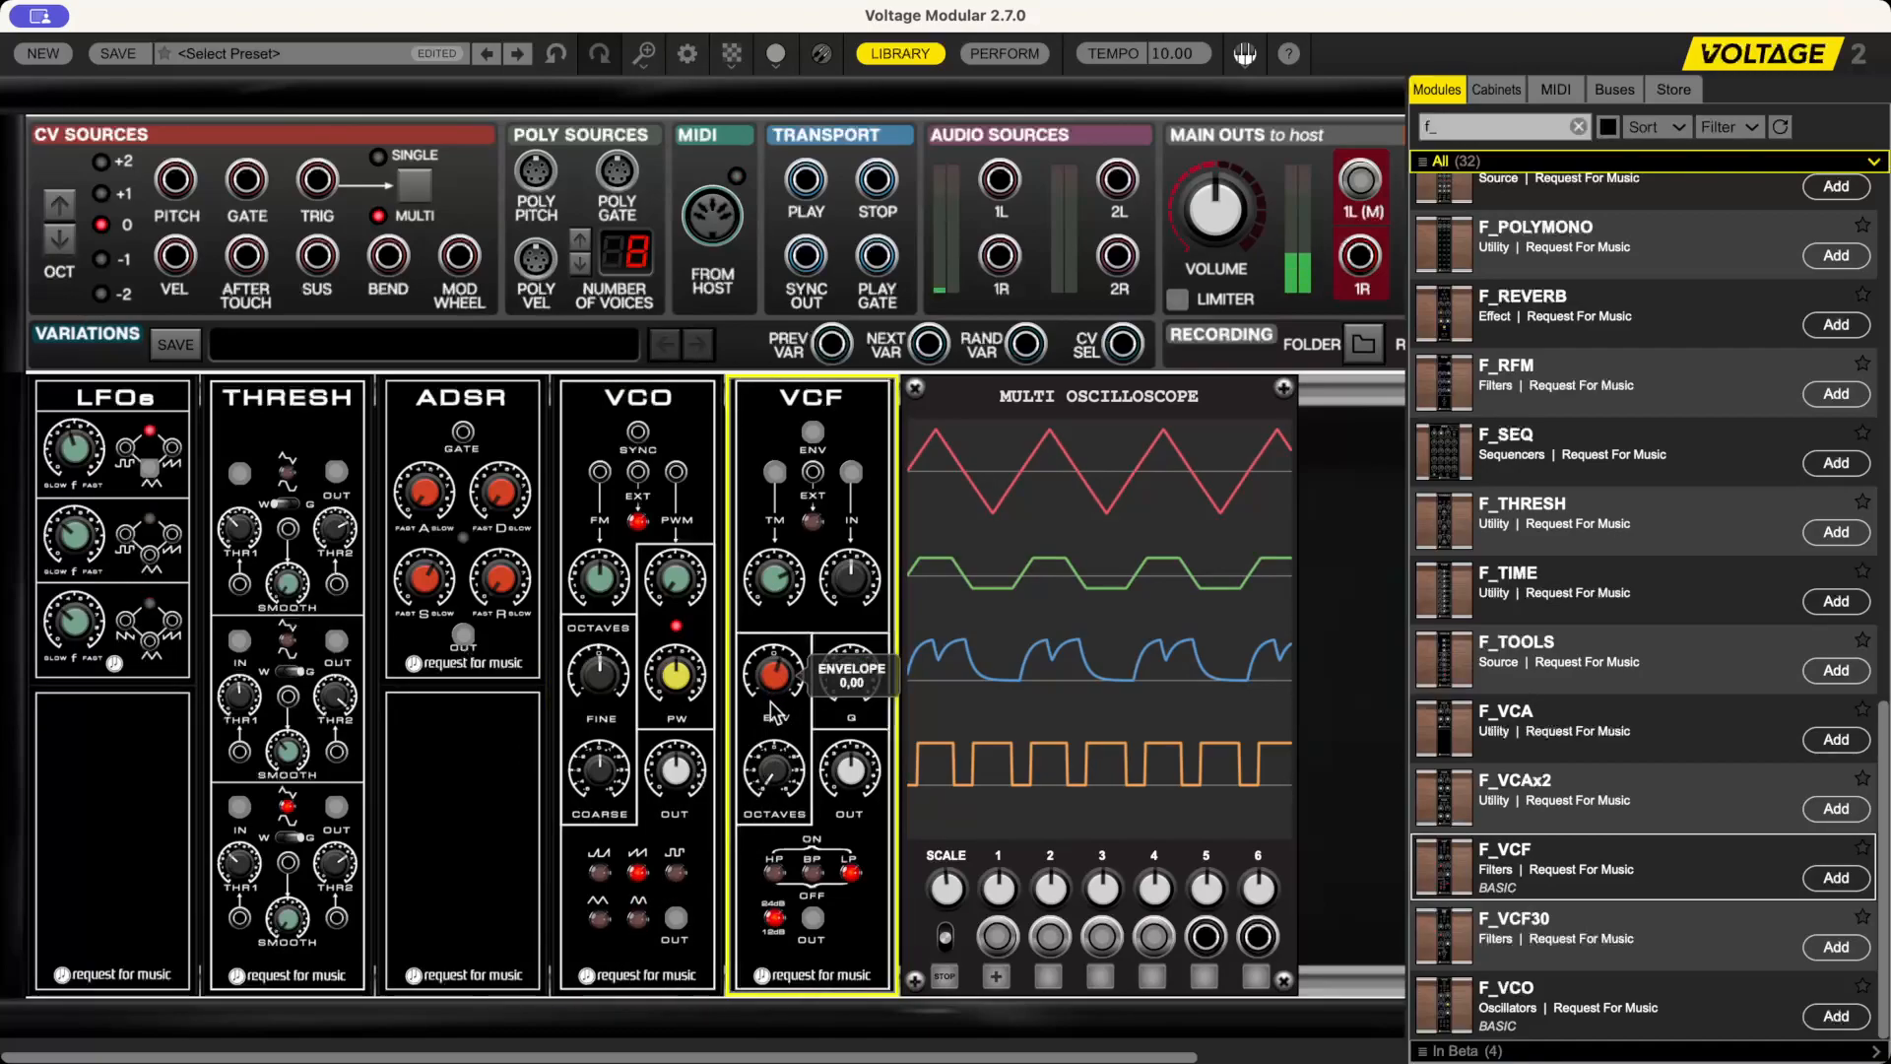
pyautogui.moveTo(774, 578); pyautogui.dragTo(776, 594)
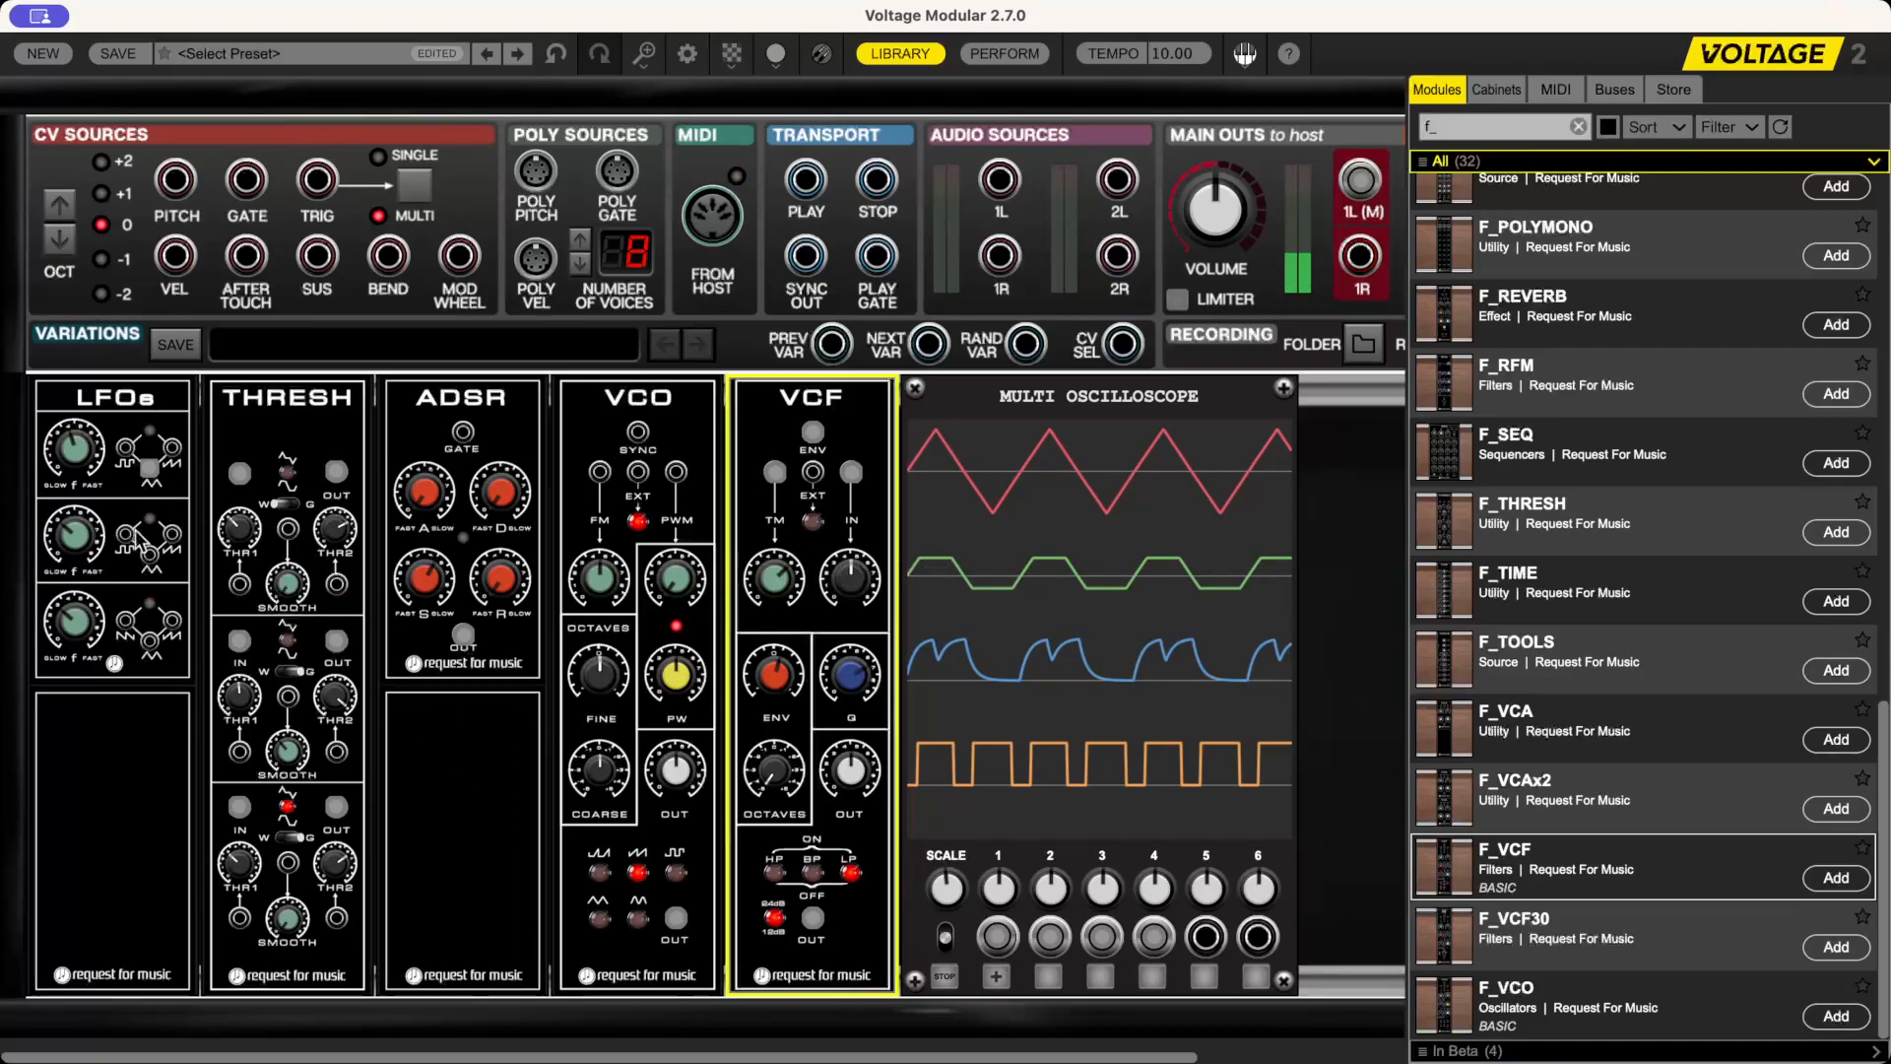
# - Slow down the first LFO and increase the second THRESH section's SMOOTH amount to round off the gates
pyautogui.click(46, 458)
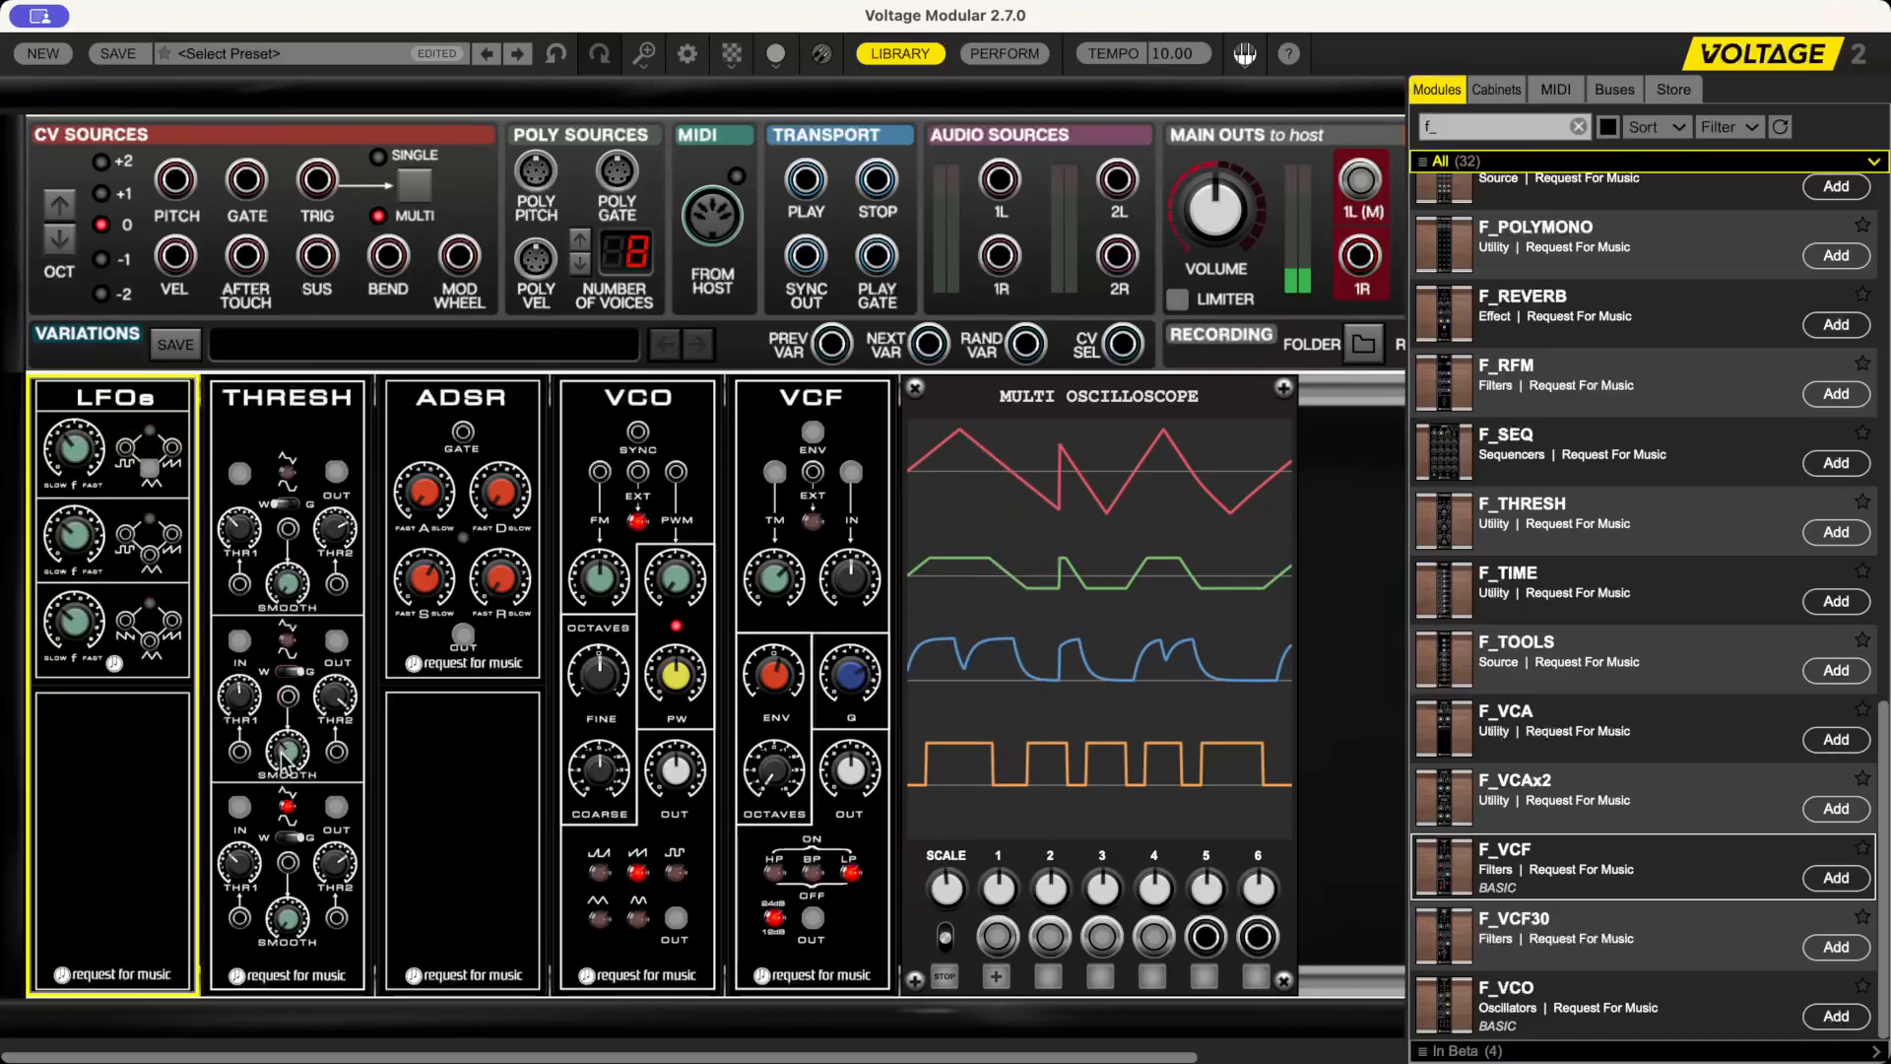
pyautogui.click(289, 694)
pyautogui.moveTo(287, 693); pyautogui.dragTo(287, 647)
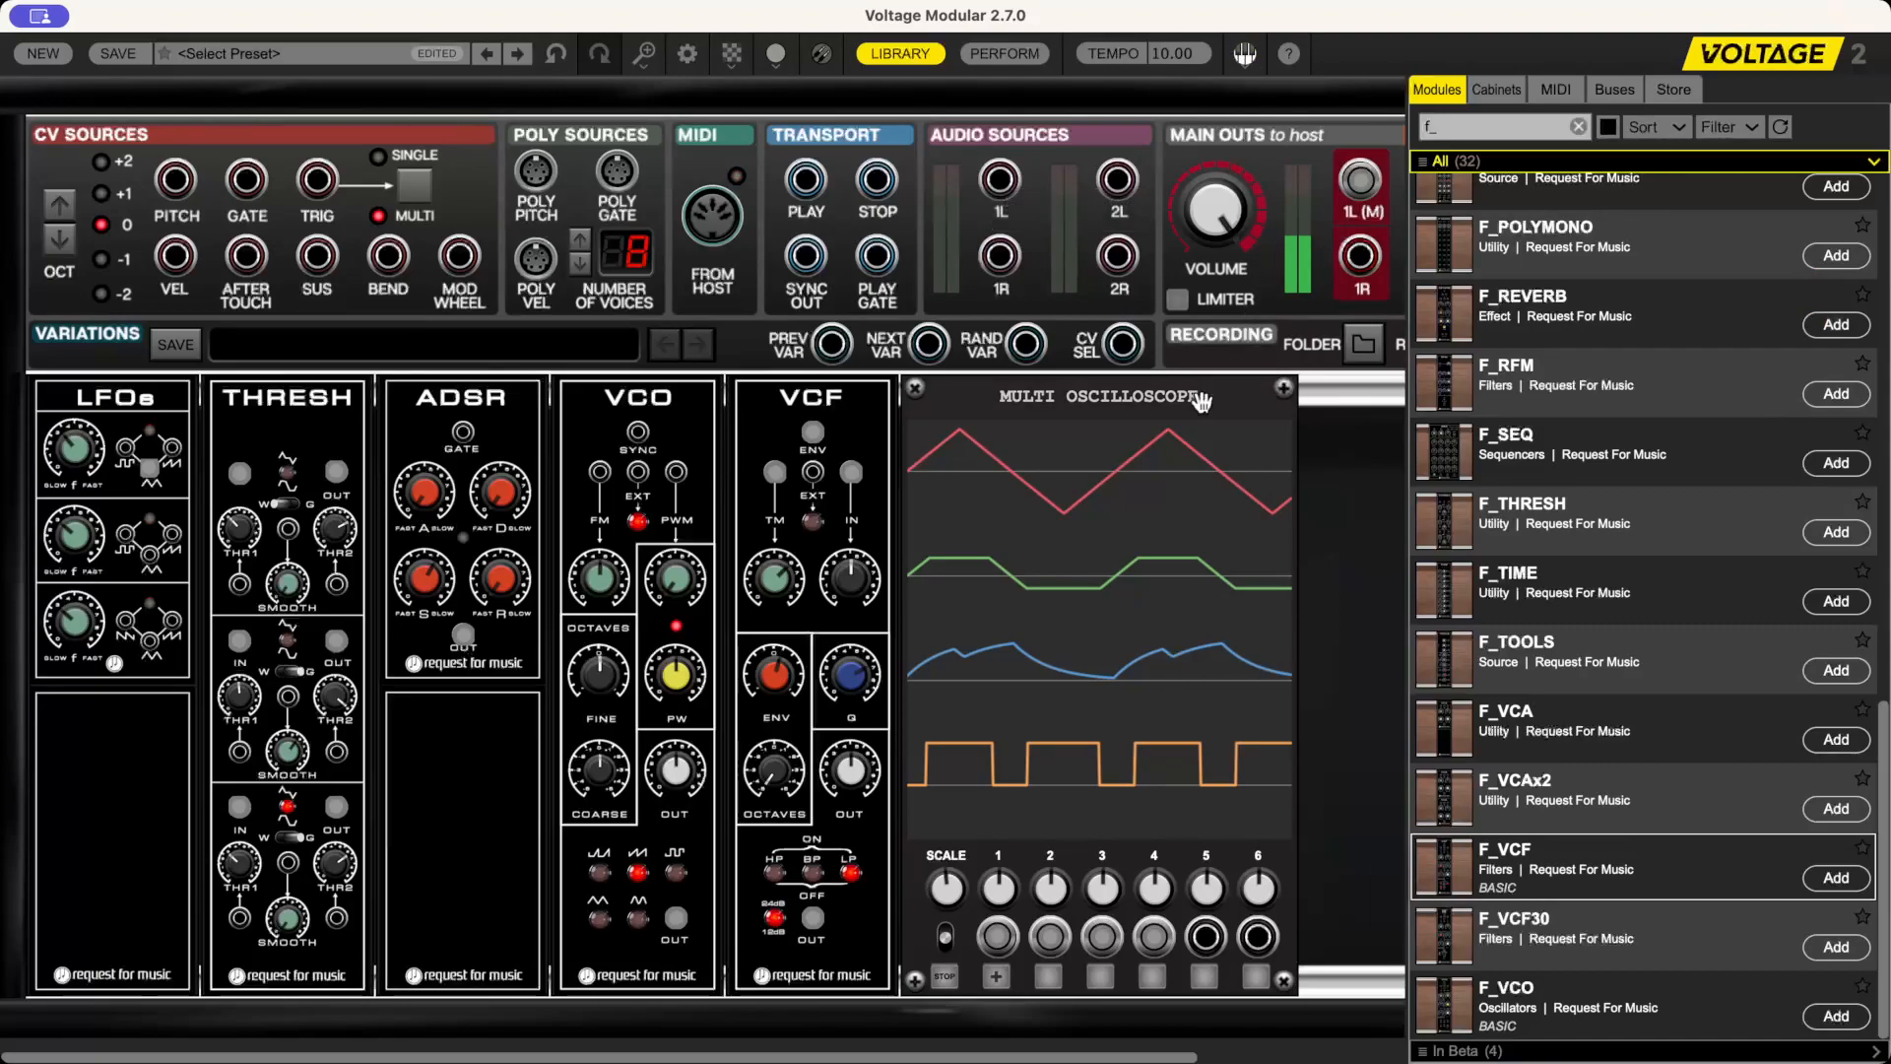
# - Adjust the VCF and VCO output levels, and lower the second THRESH section's SMOOTH to 0.11
pyautogui.click(853, 774)
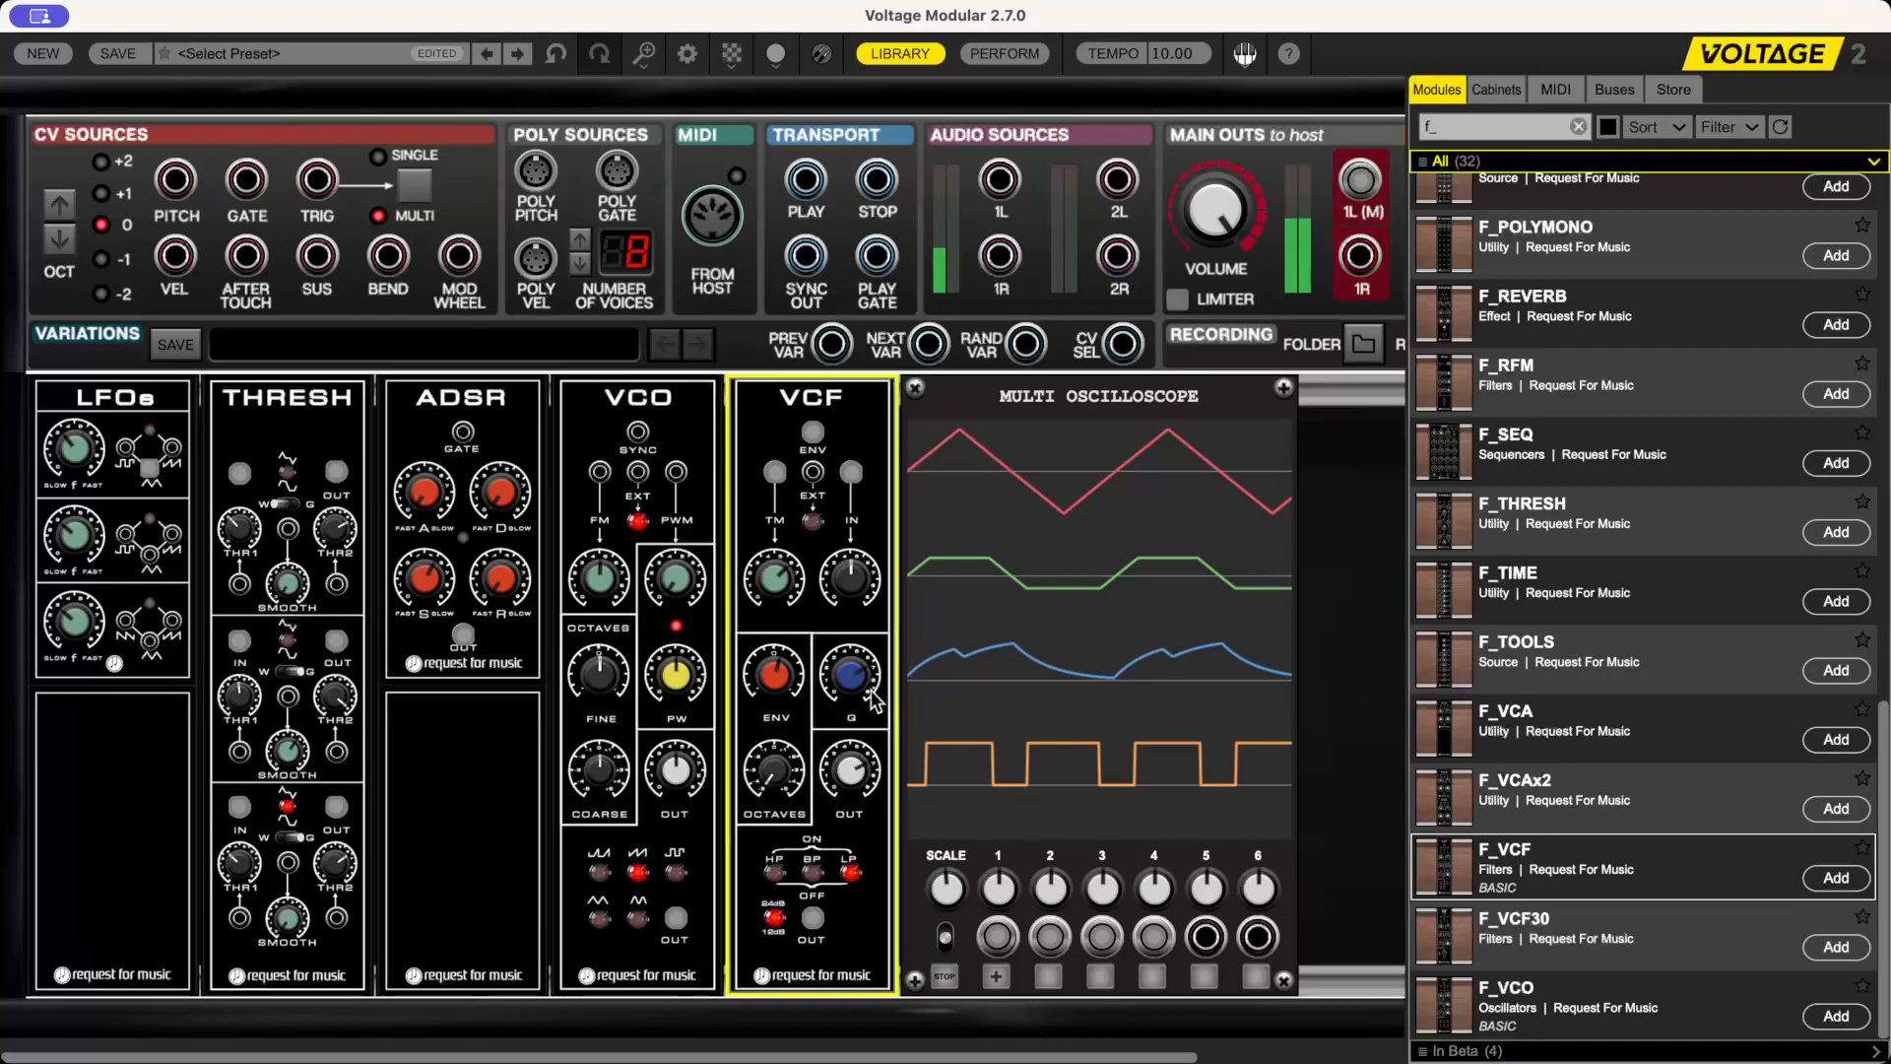
pyautogui.click(681, 785)
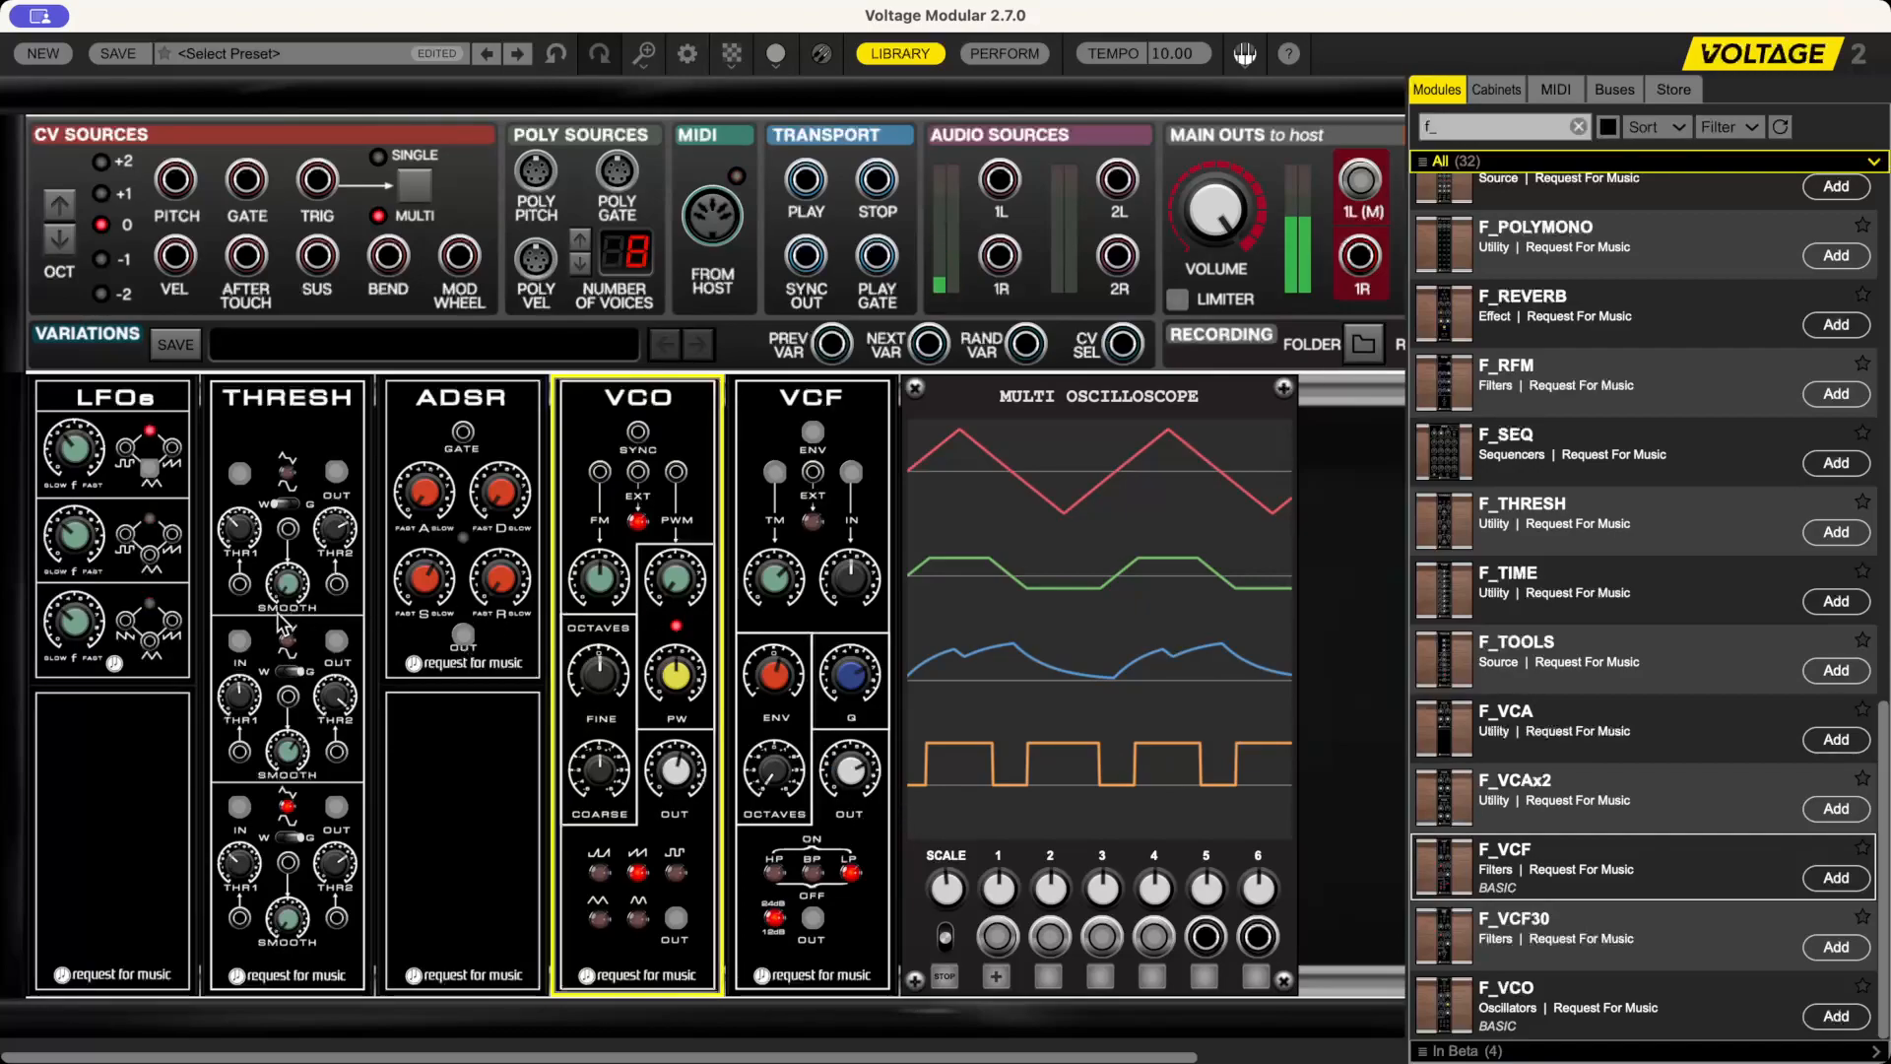
pyautogui.click(284, 746)
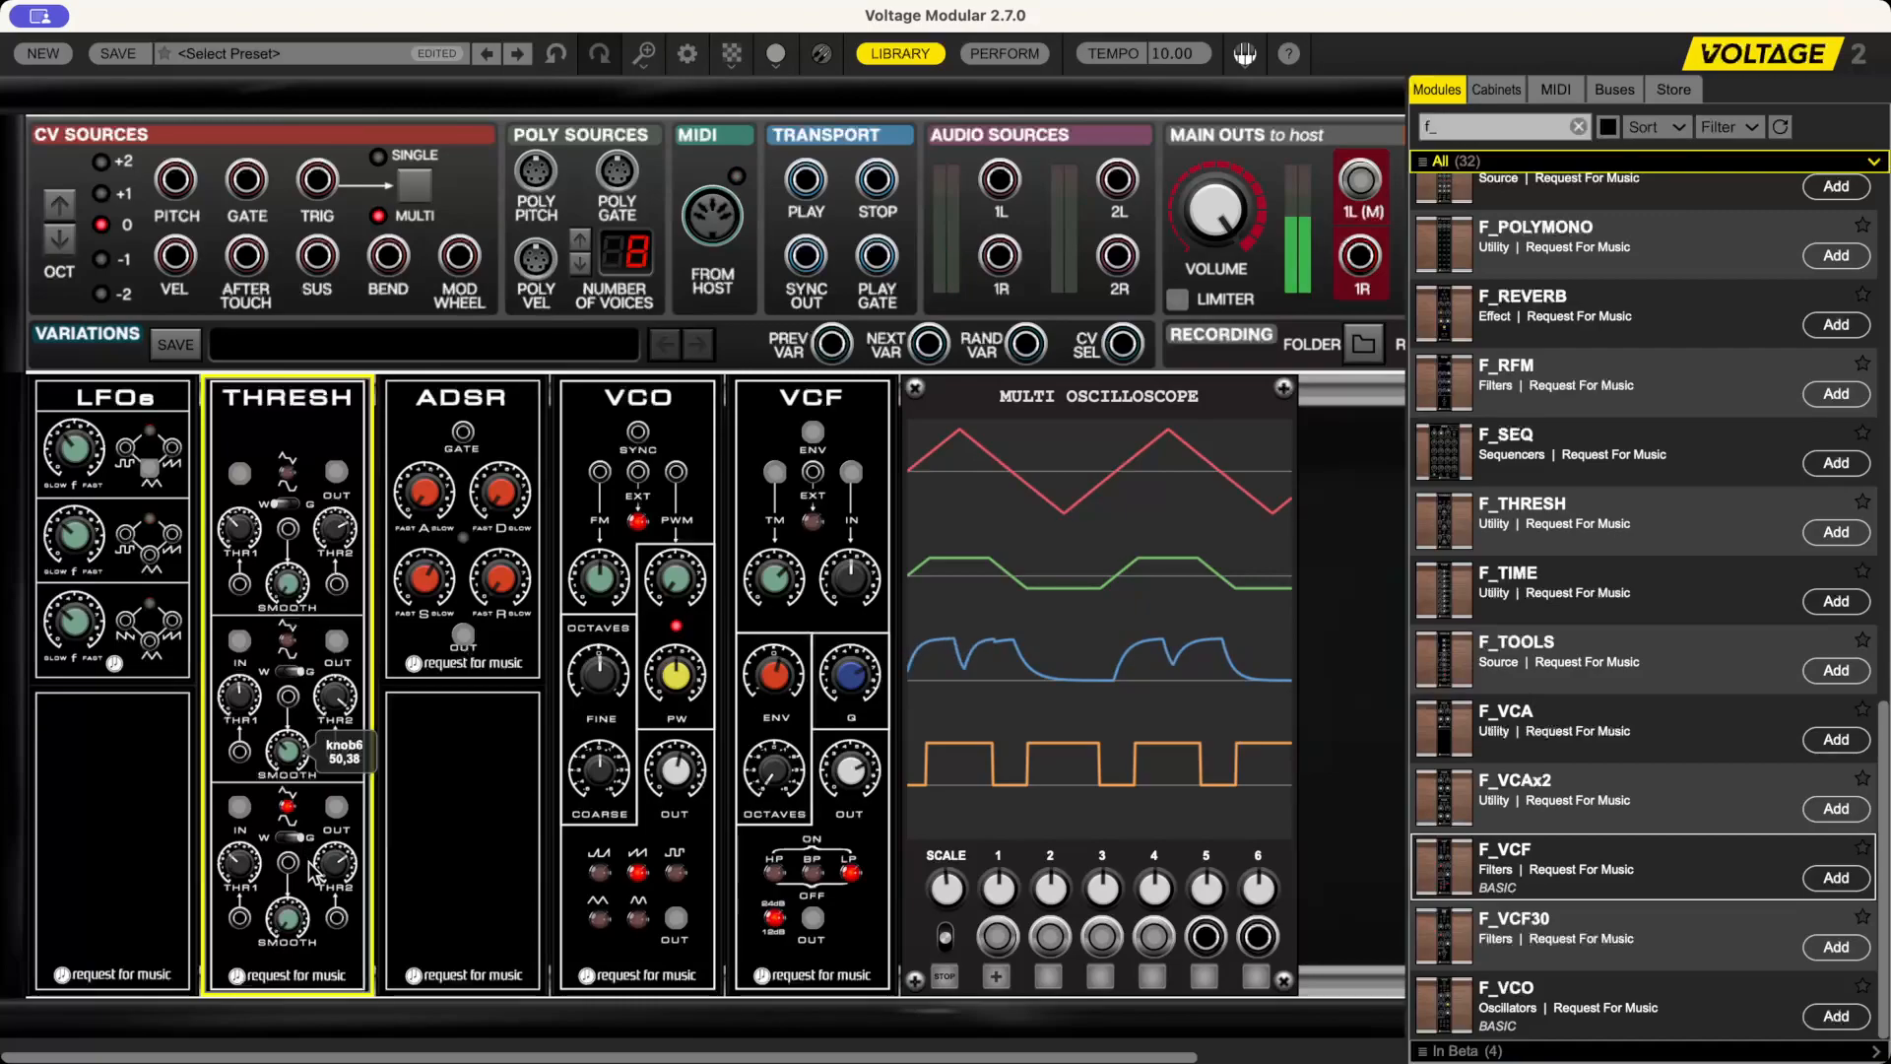
pyautogui.moveTo(325, 918); pyautogui.dragTo(382, 997)
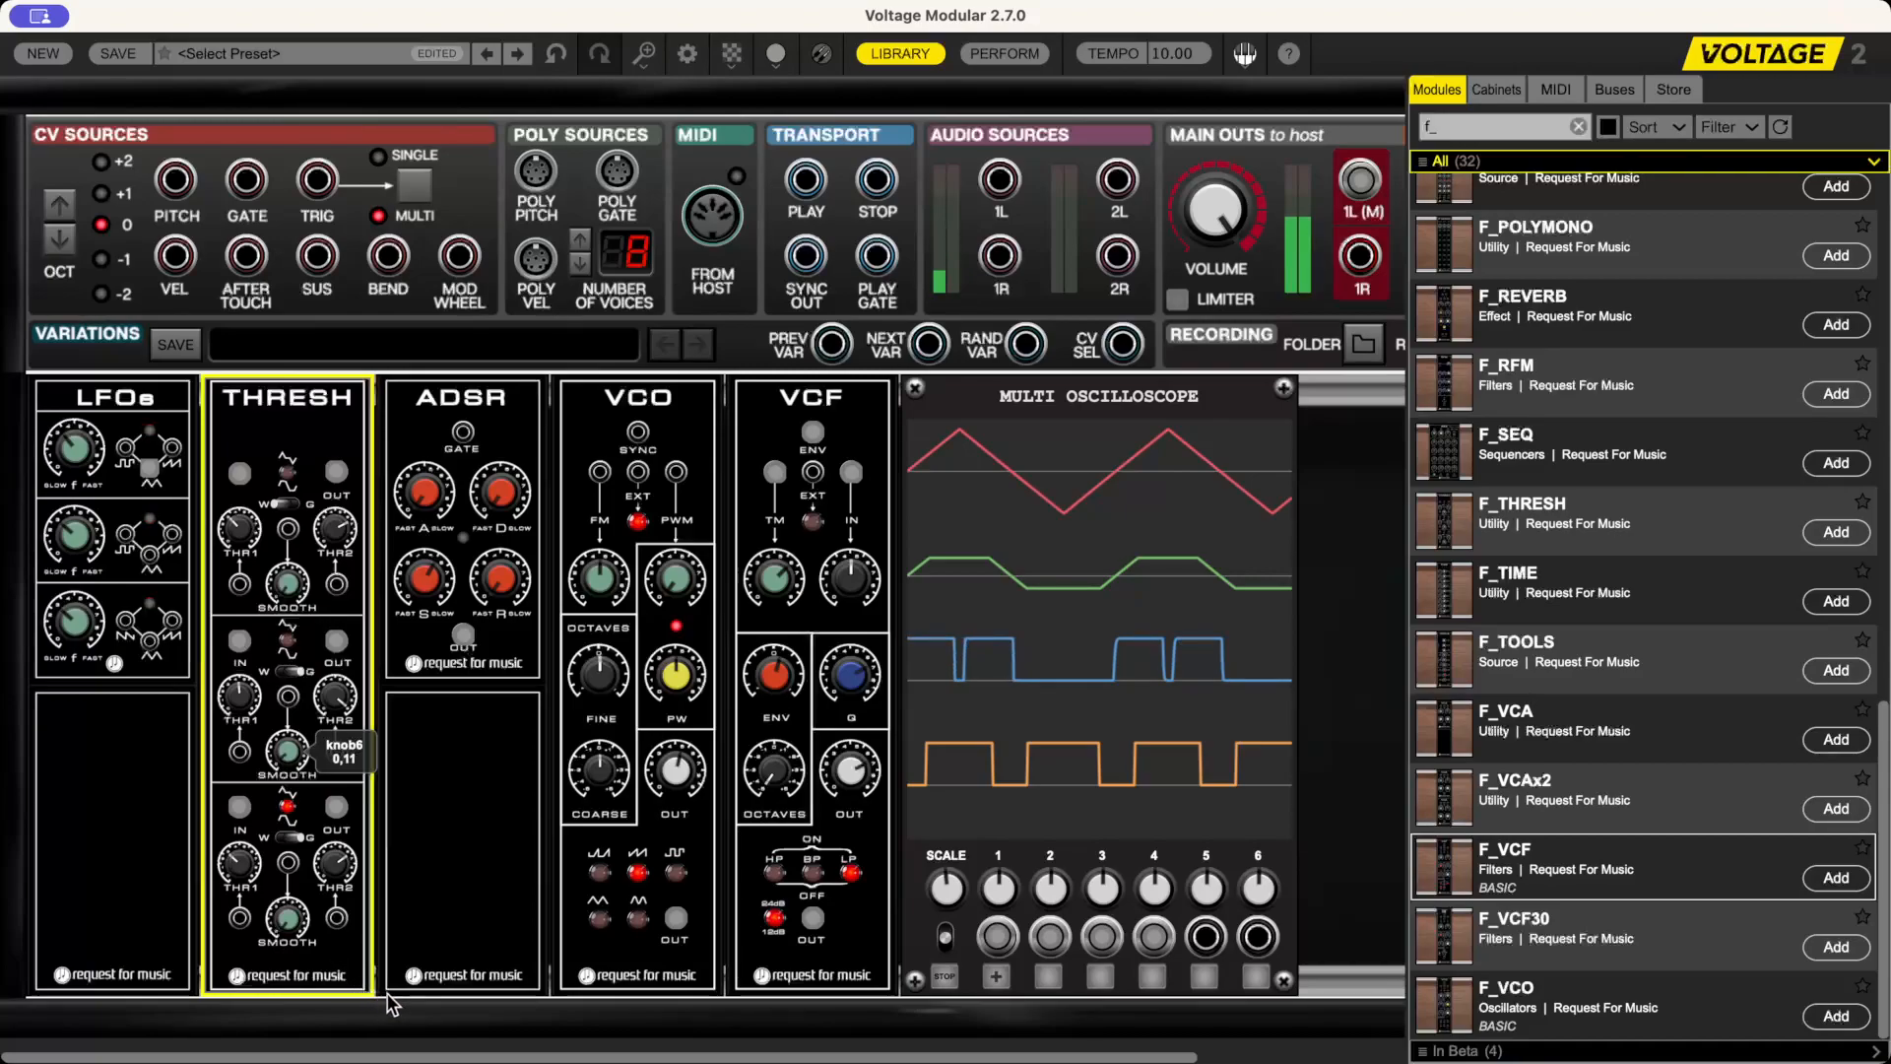
# - Move the second THRESH output from the VCF's TM input to the ADSR gate, set the VCF envelope to 0.08, and adjust the ADSR decay
pyautogui.moveTo(772, 474); pyautogui.dragTo(464, 435)
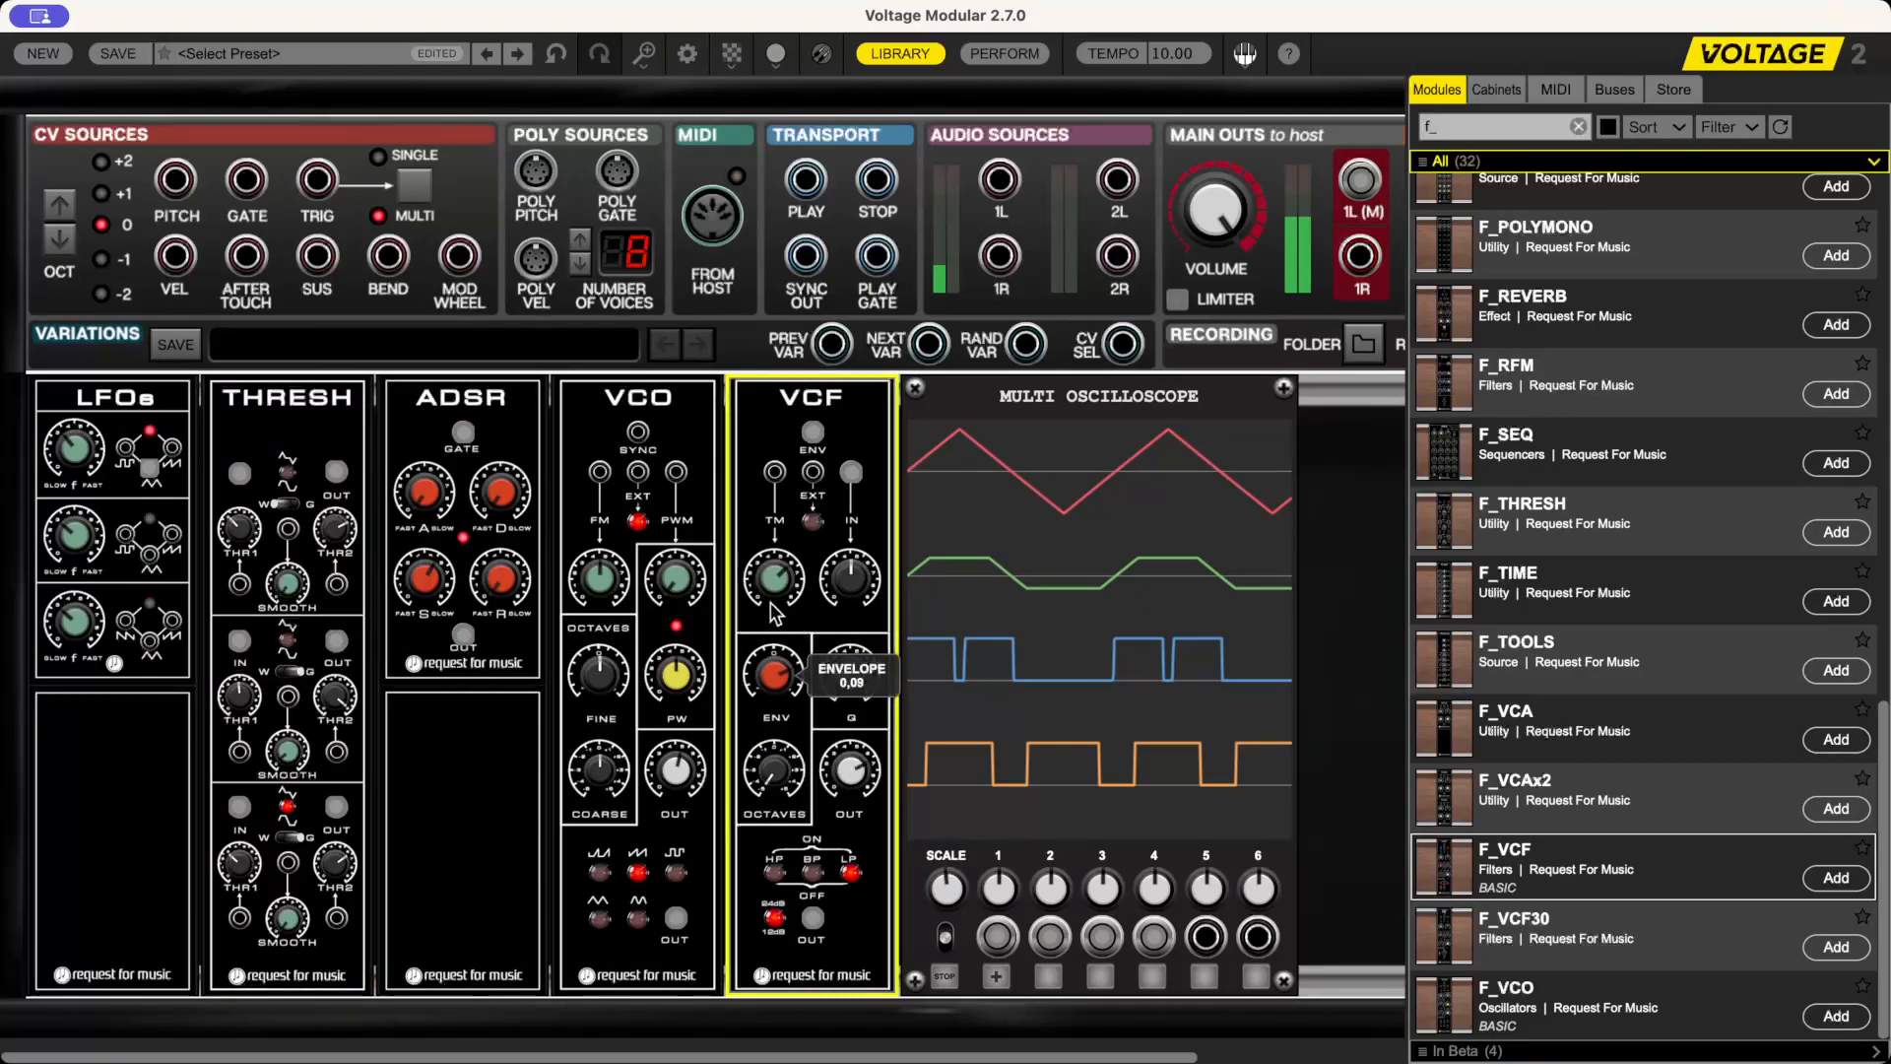
pyautogui.click(504, 520)
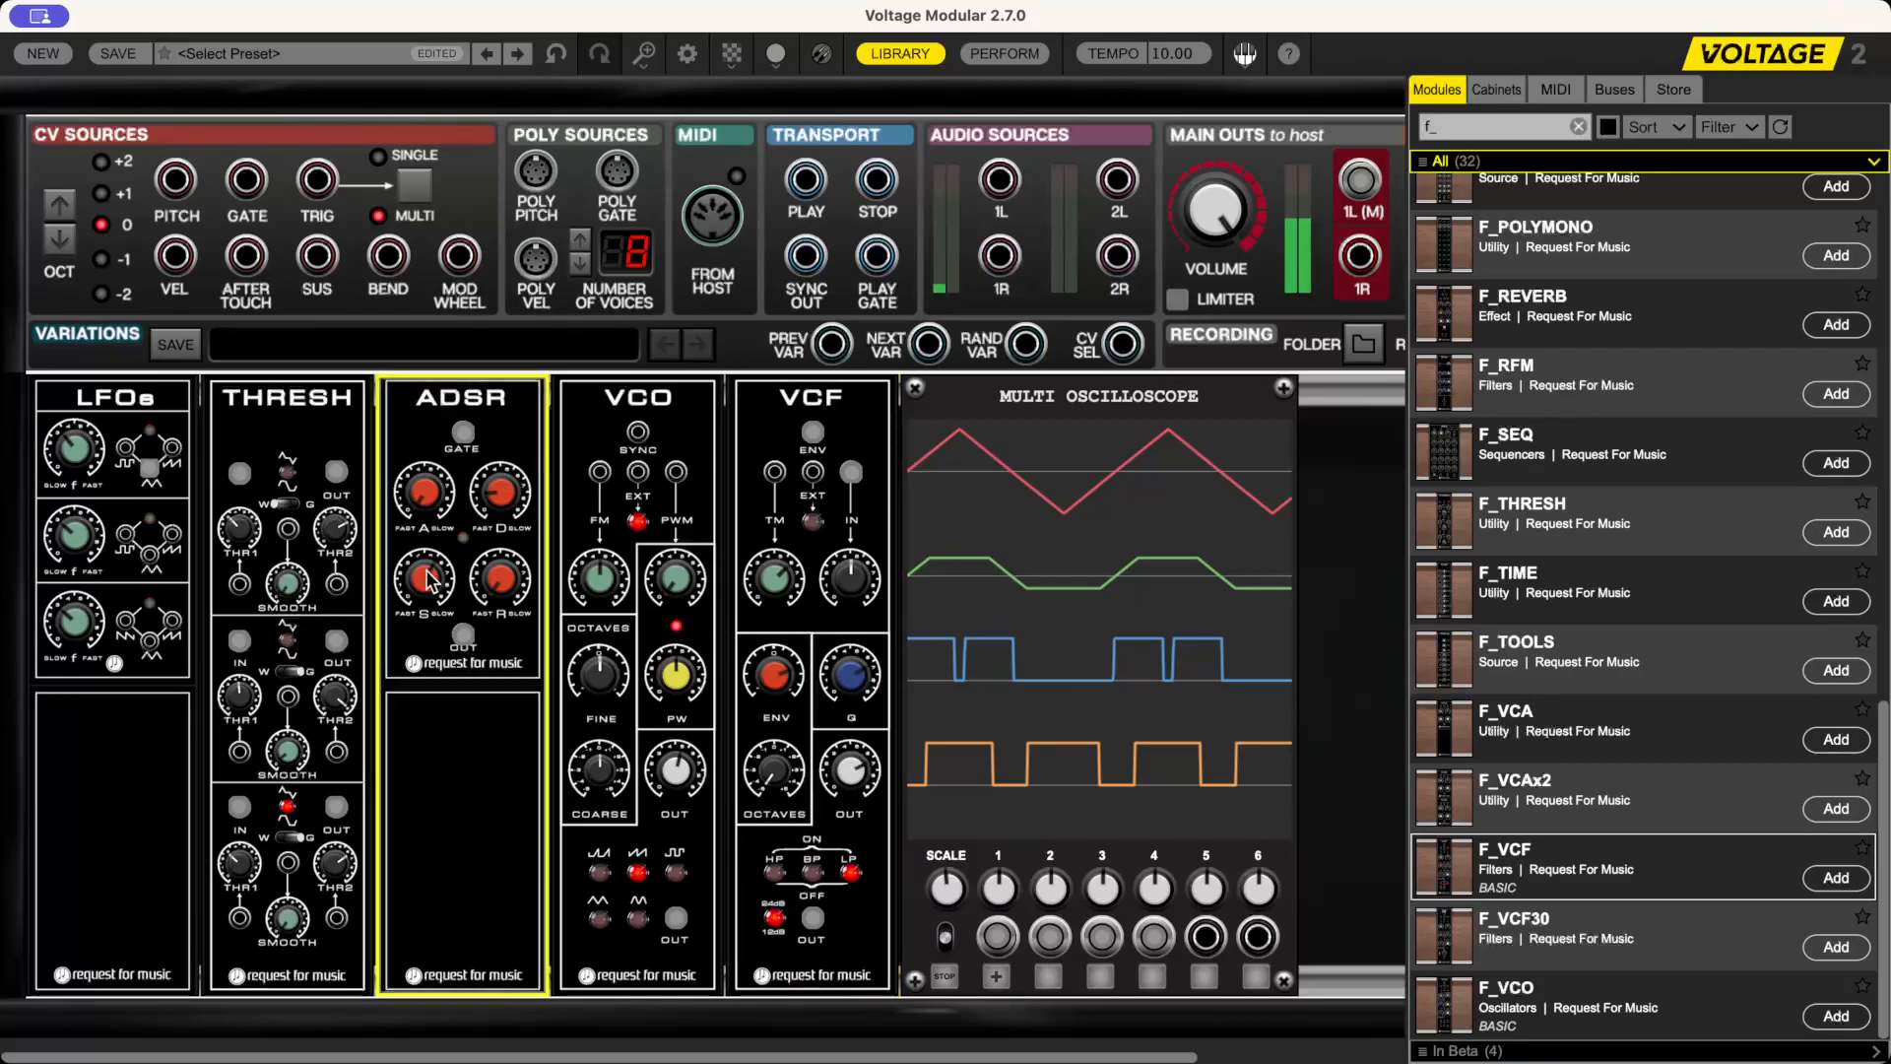
pyautogui.moveTo(497, 524); pyautogui.dragTo(497, 394)
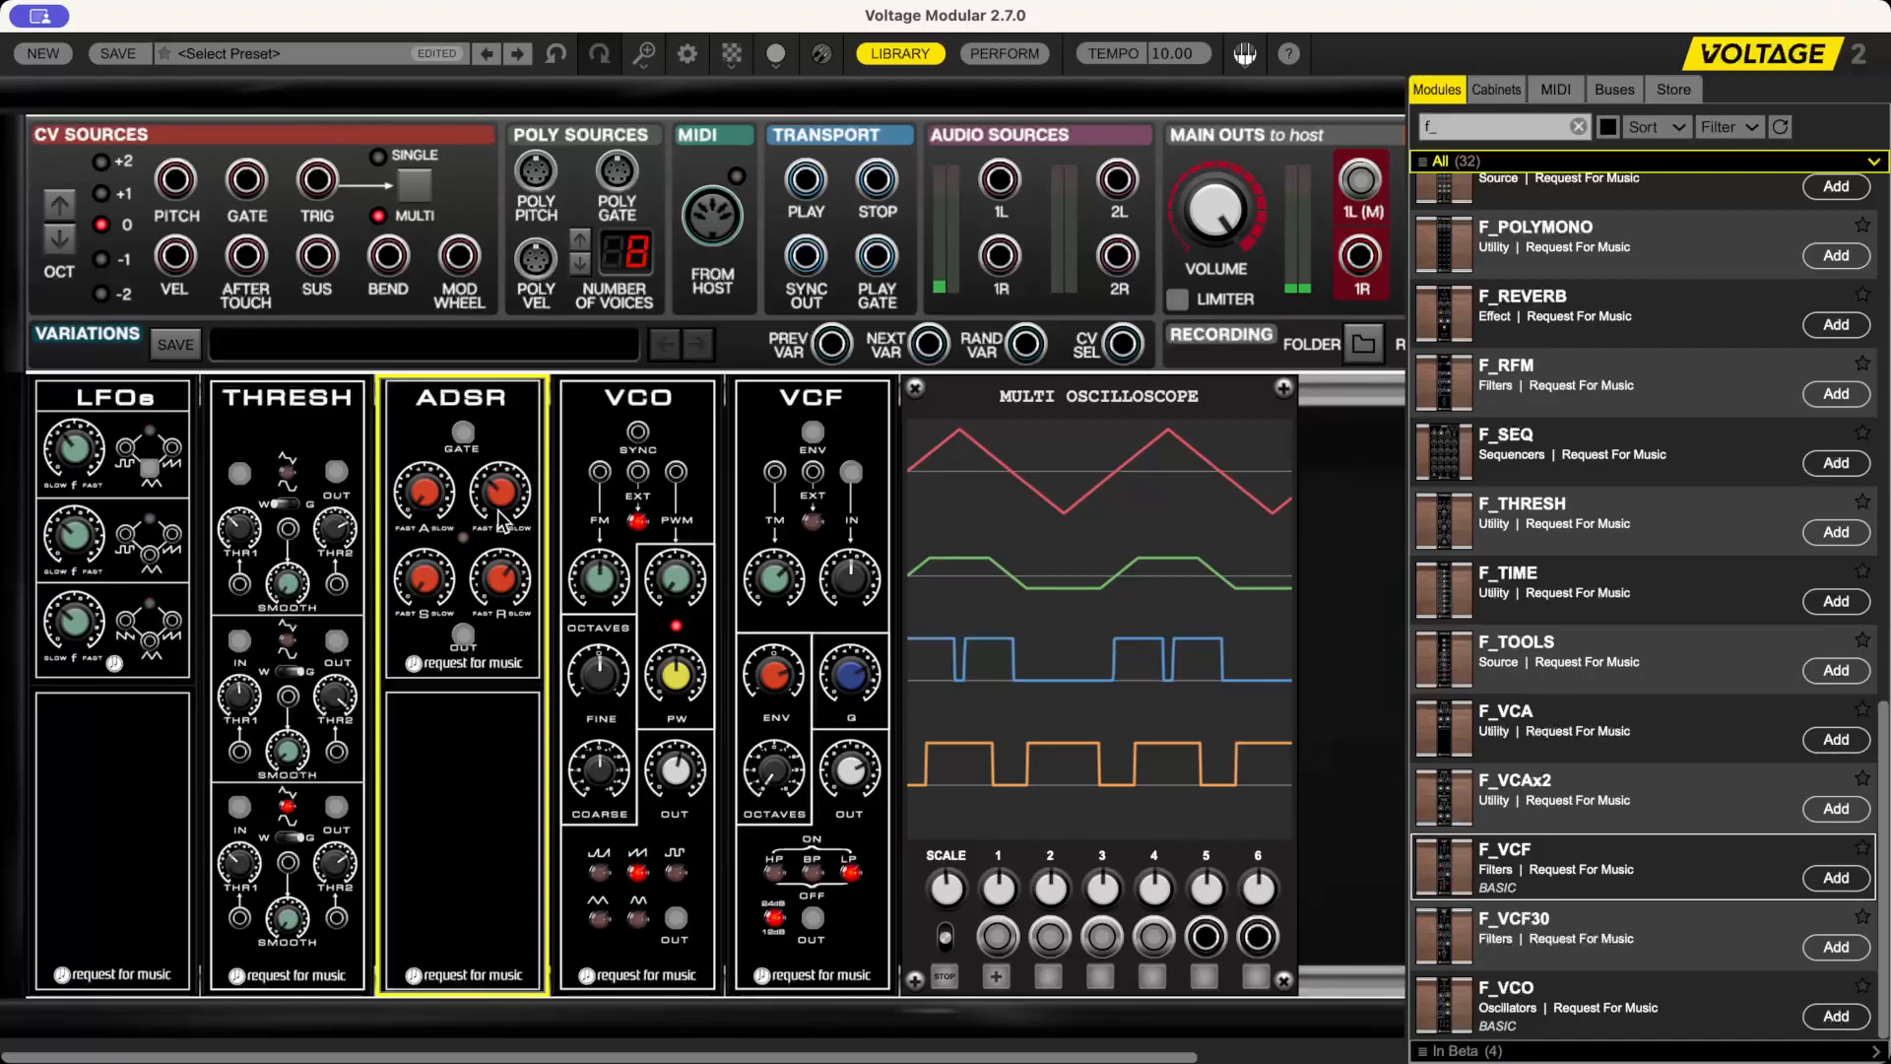
pyautogui.moveTo(502, 501)
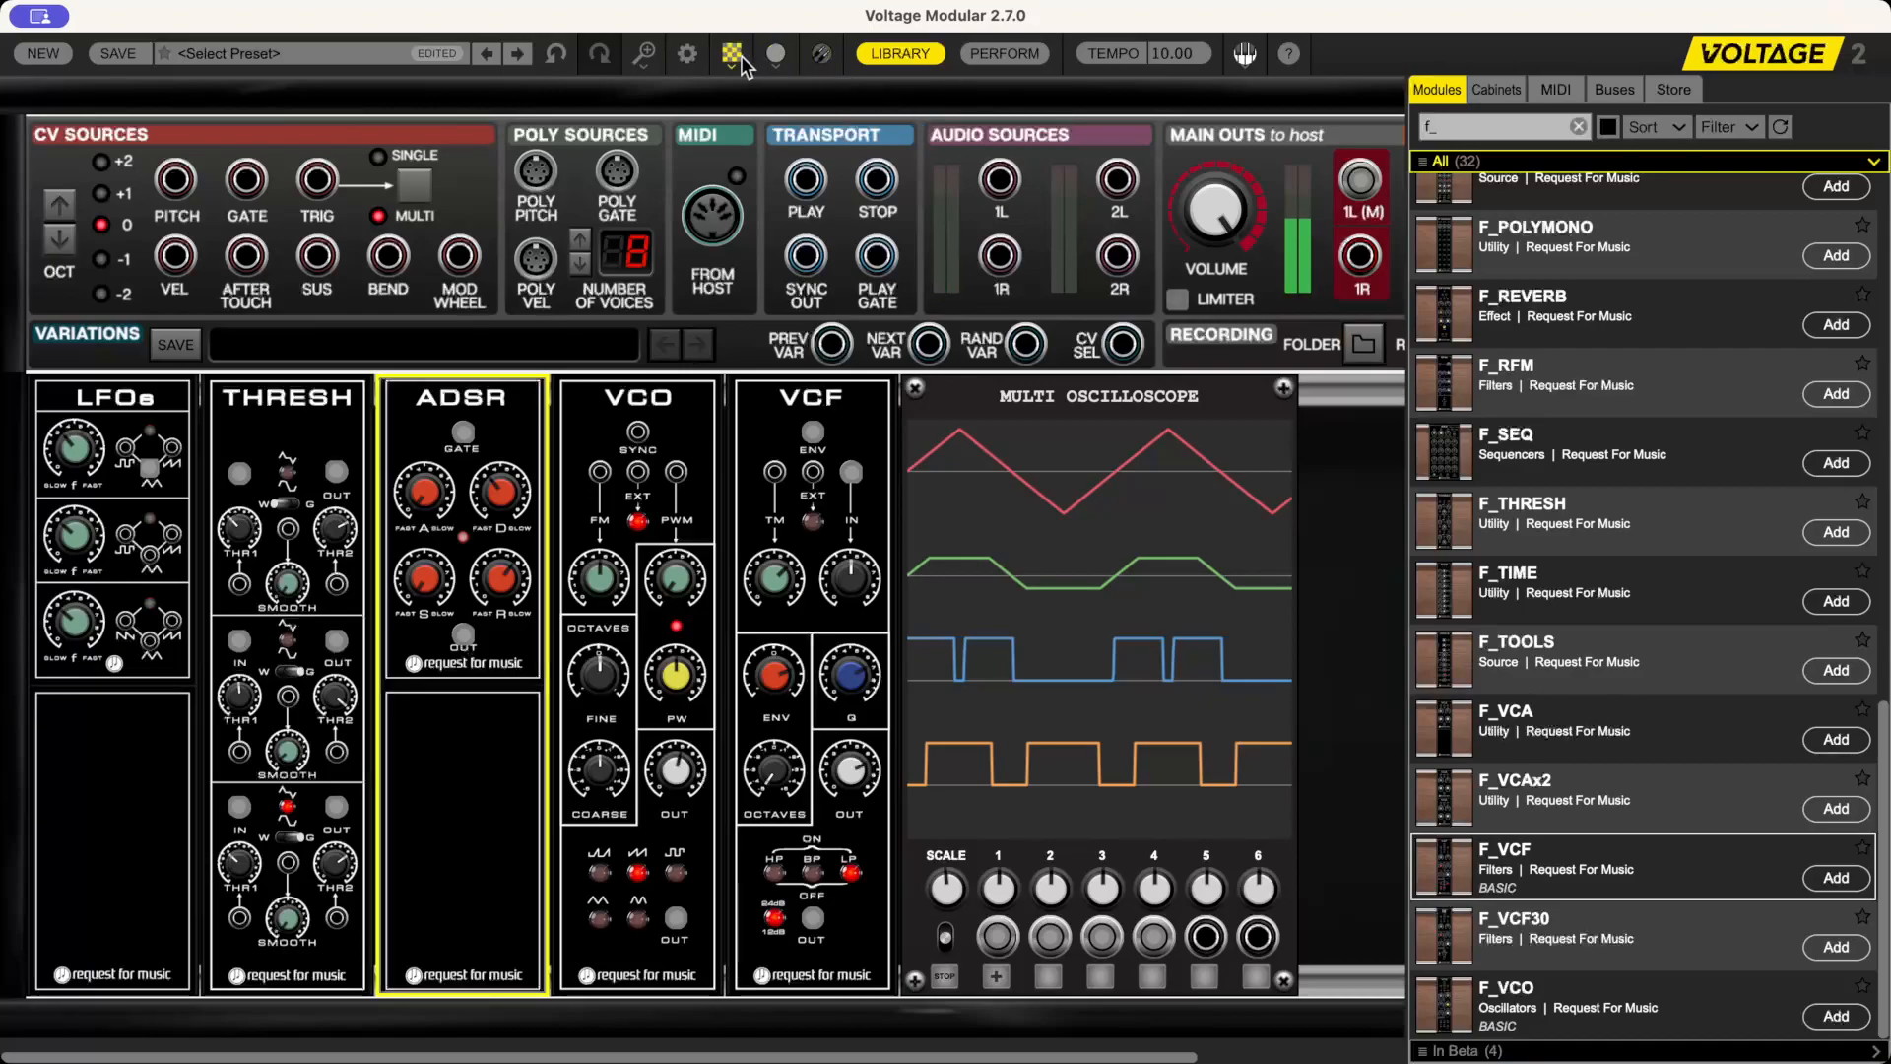
# - Add the F_MIXER module between the LFOs and THRESH modules
pyautogui.scroll(4, 1500, 668)
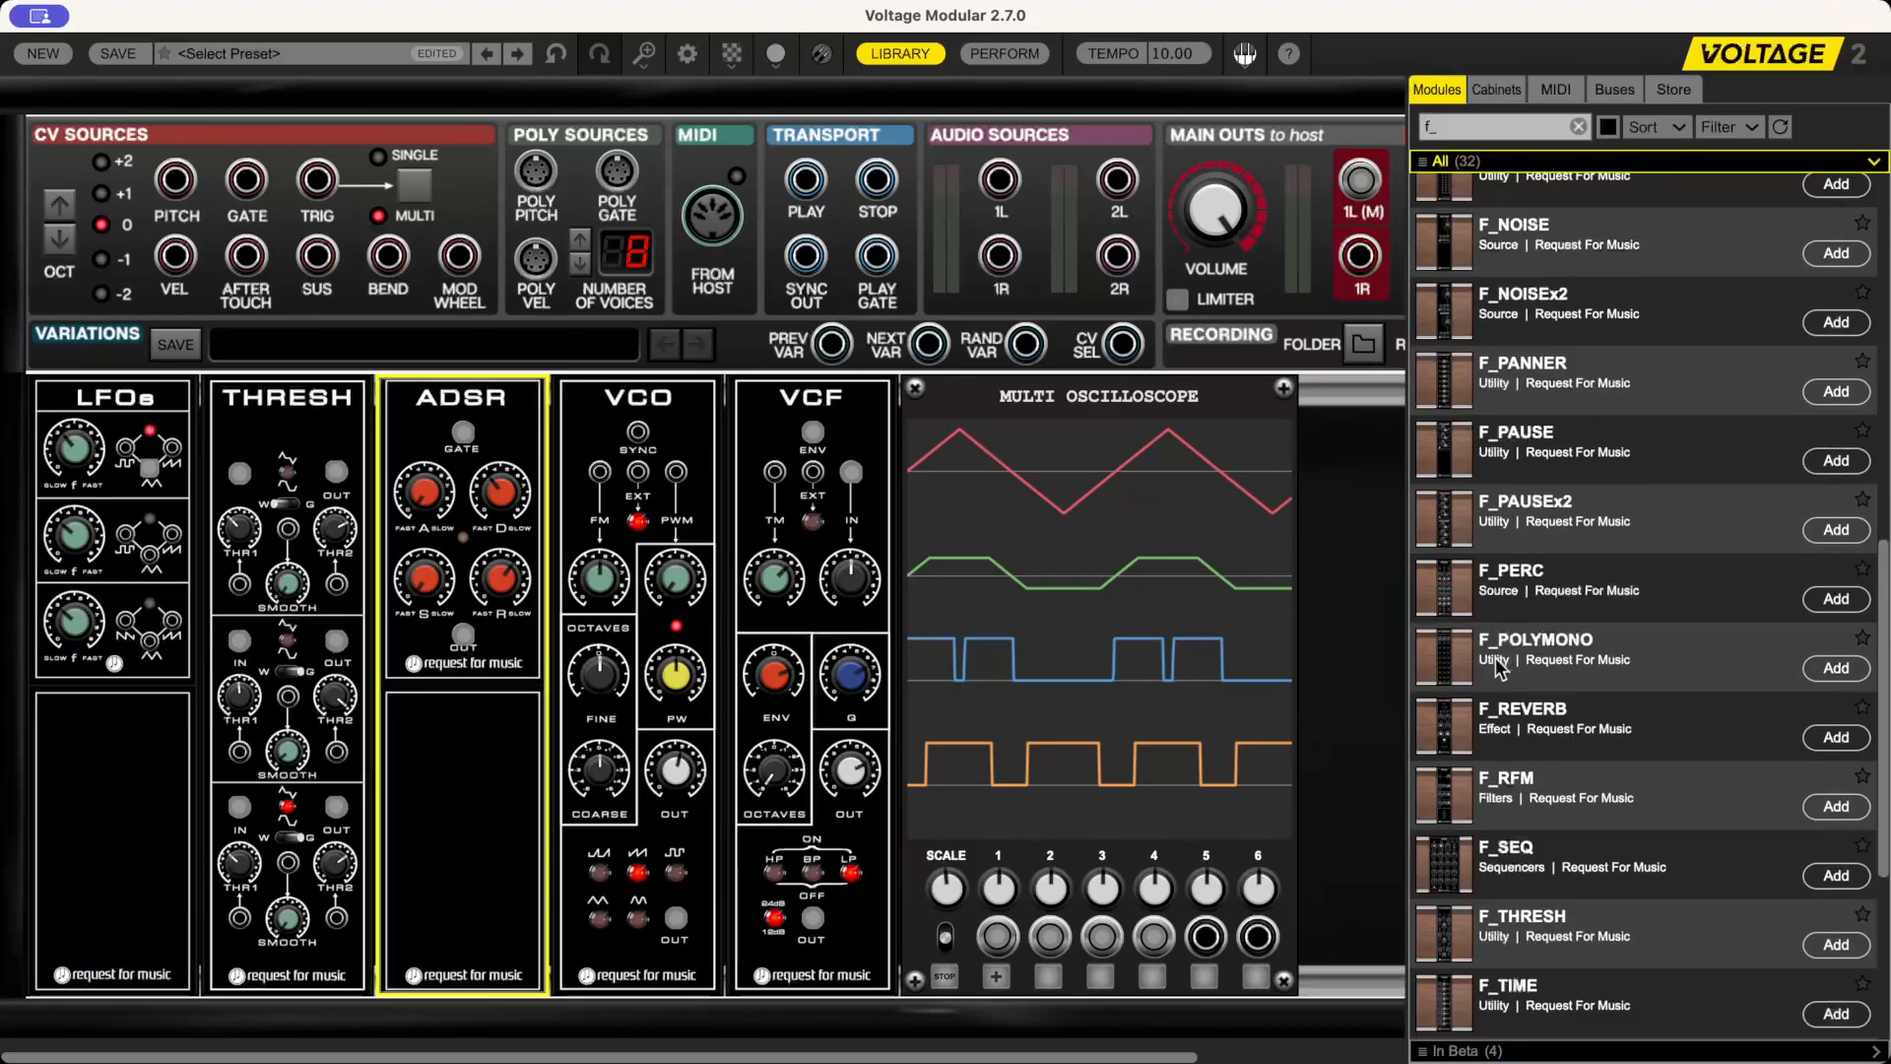
pyautogui.scroll(1, 1499, 668)
pyautogui.scroll(2, 1499, 615)
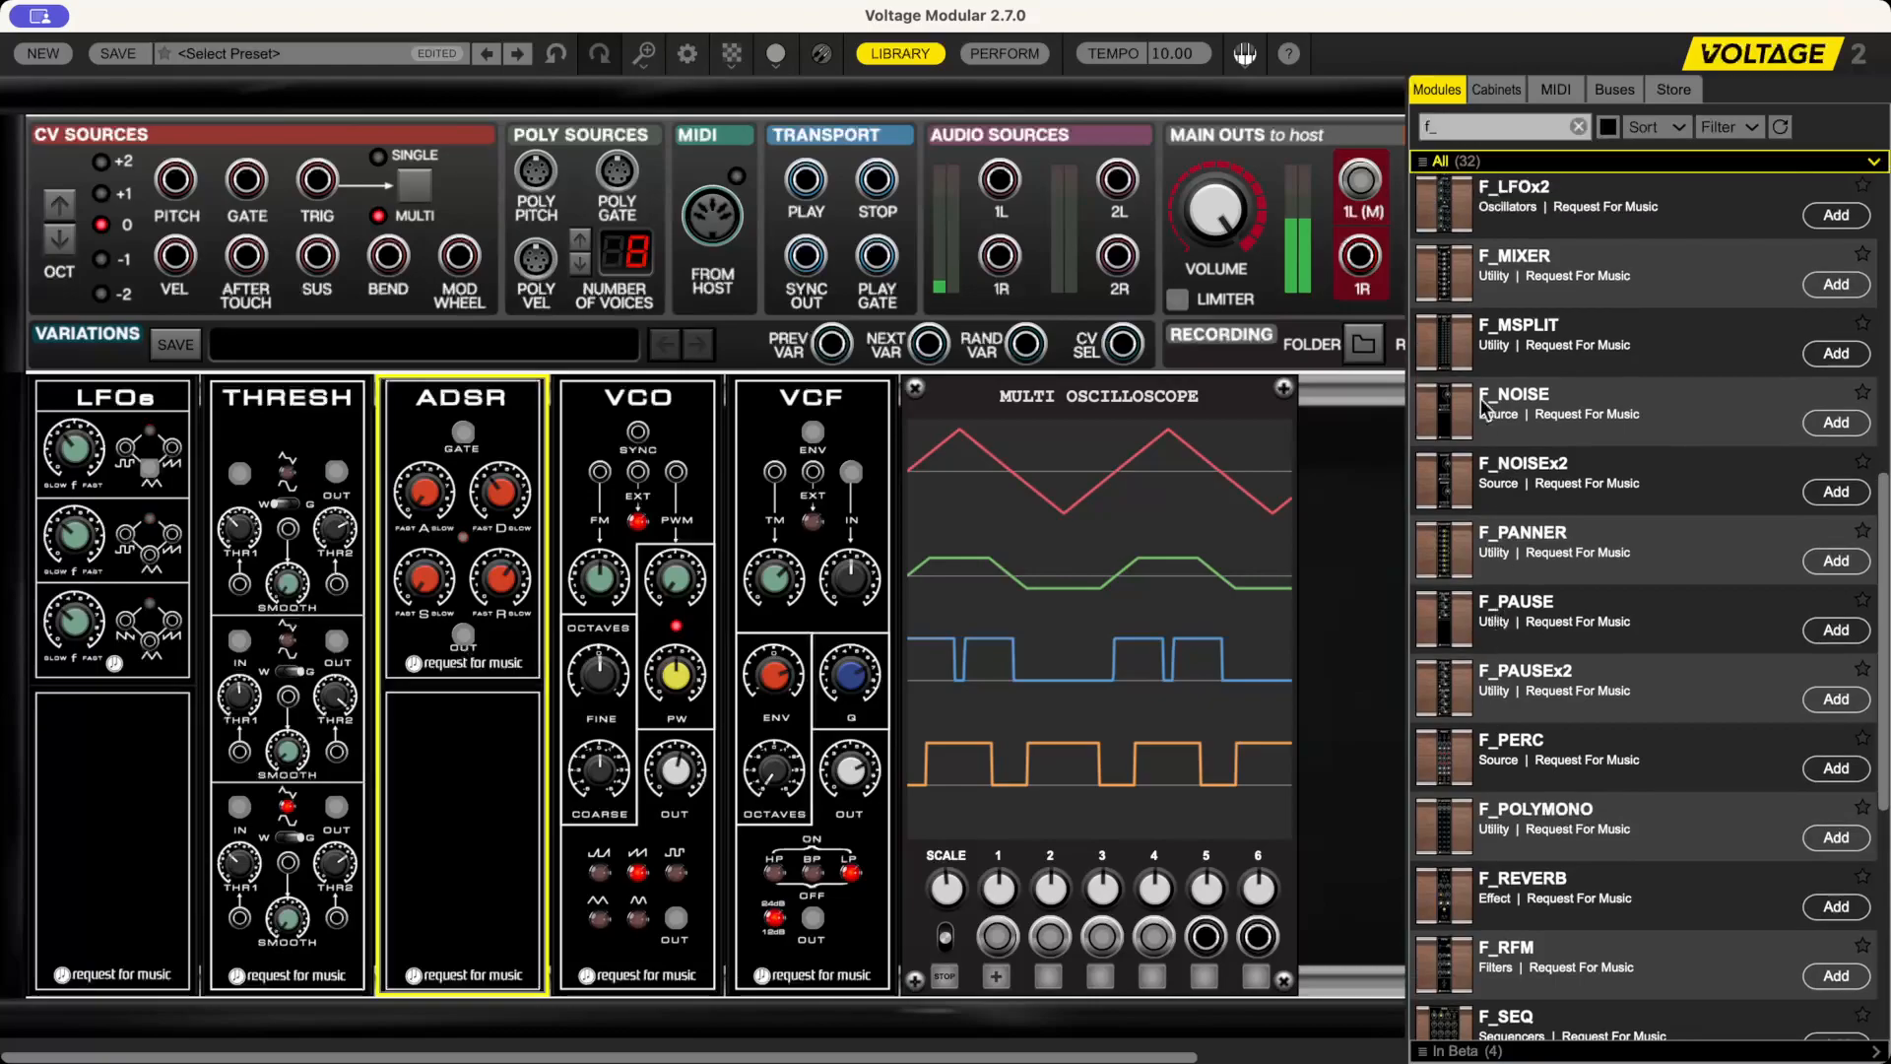
pyautogui.doubleClick(1435, 261)
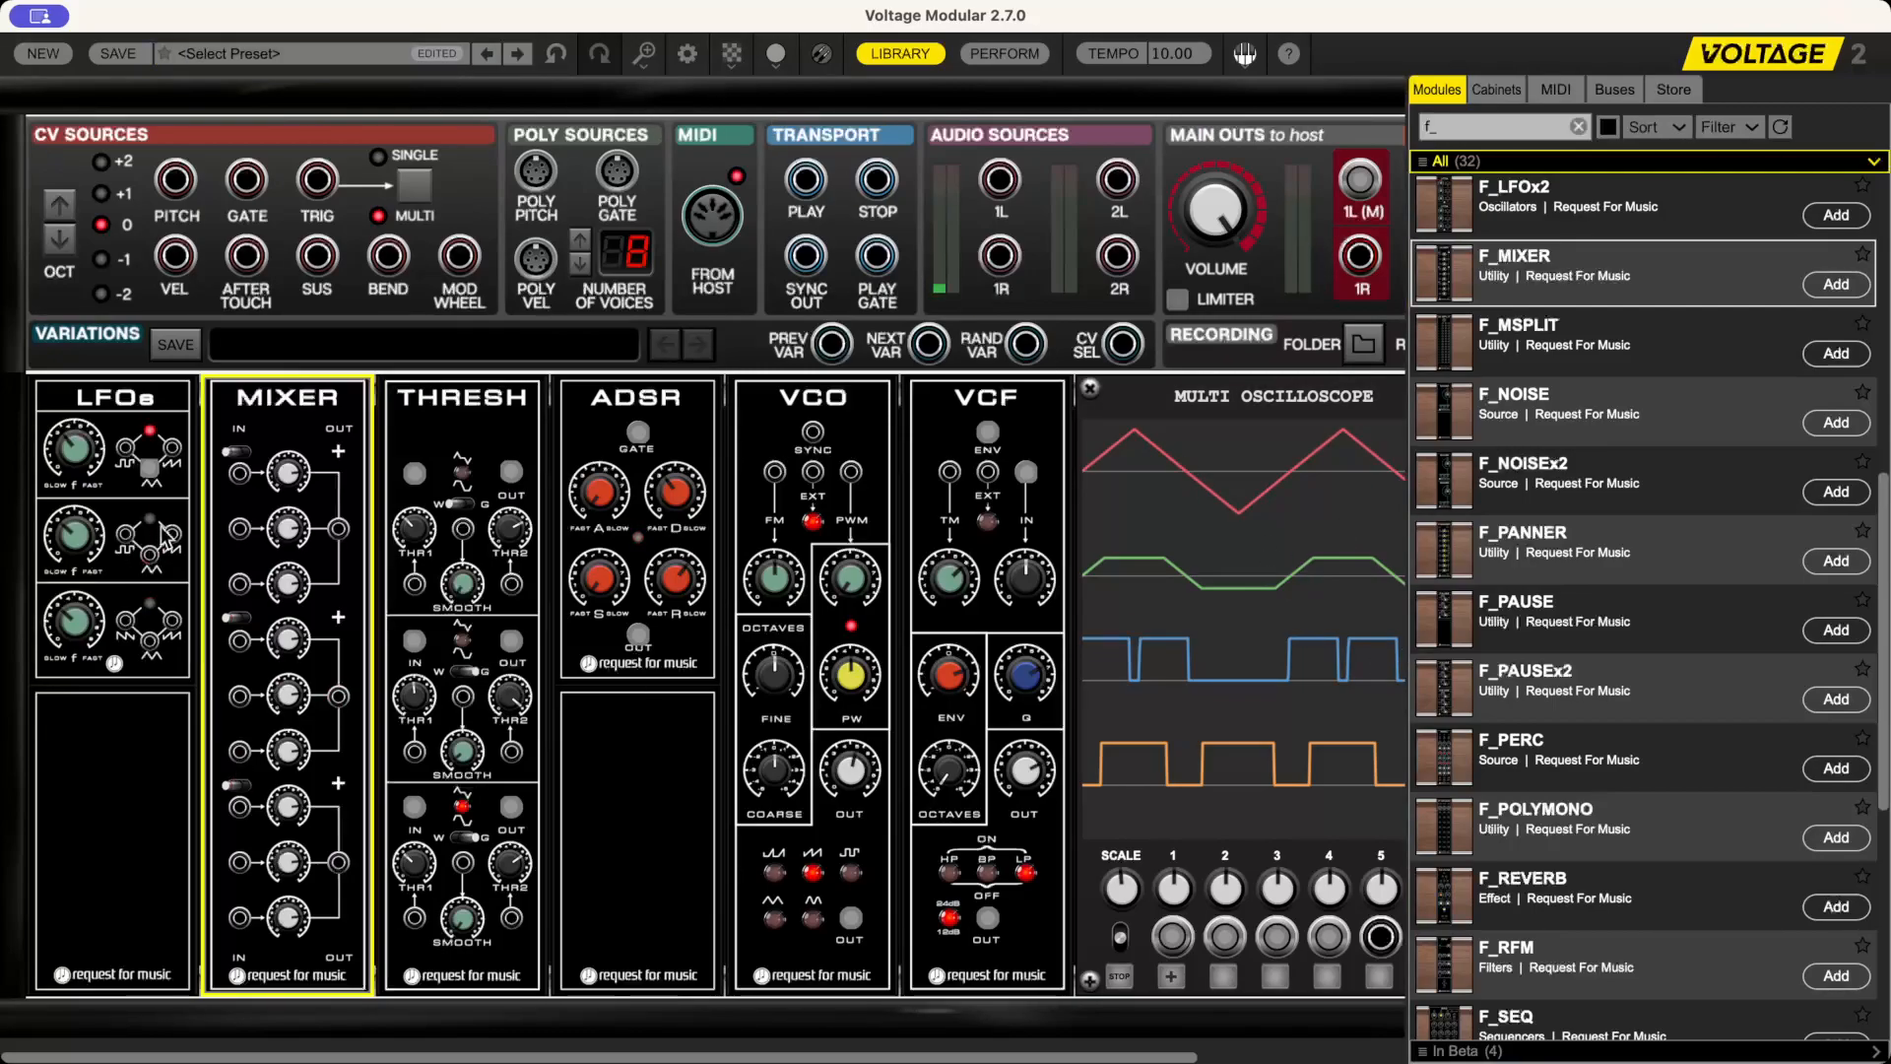
# - Move the first LFO's triangle cable from THRESH to the mixer's first input, and unplug the first and third THRESH outputs from the oscilloscope
pyautogui.click(417, 475)
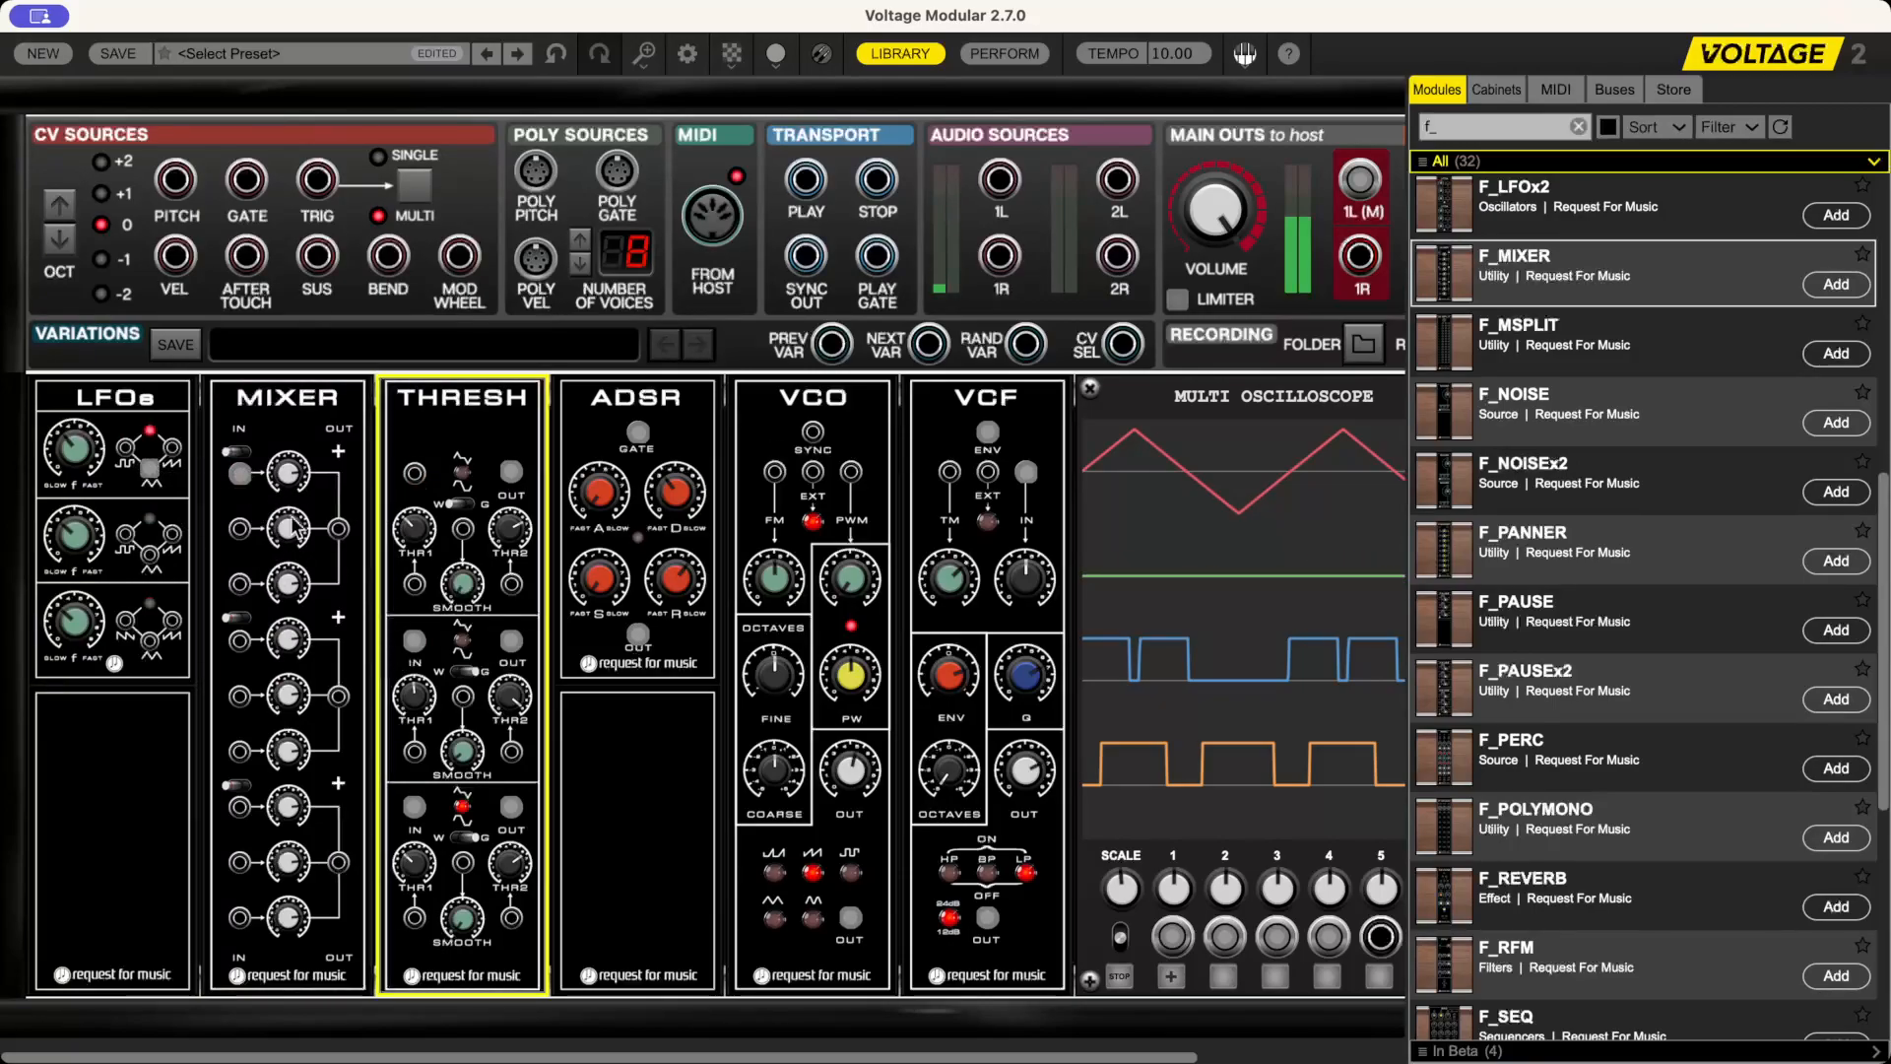
pyautogui.click(242, 475)
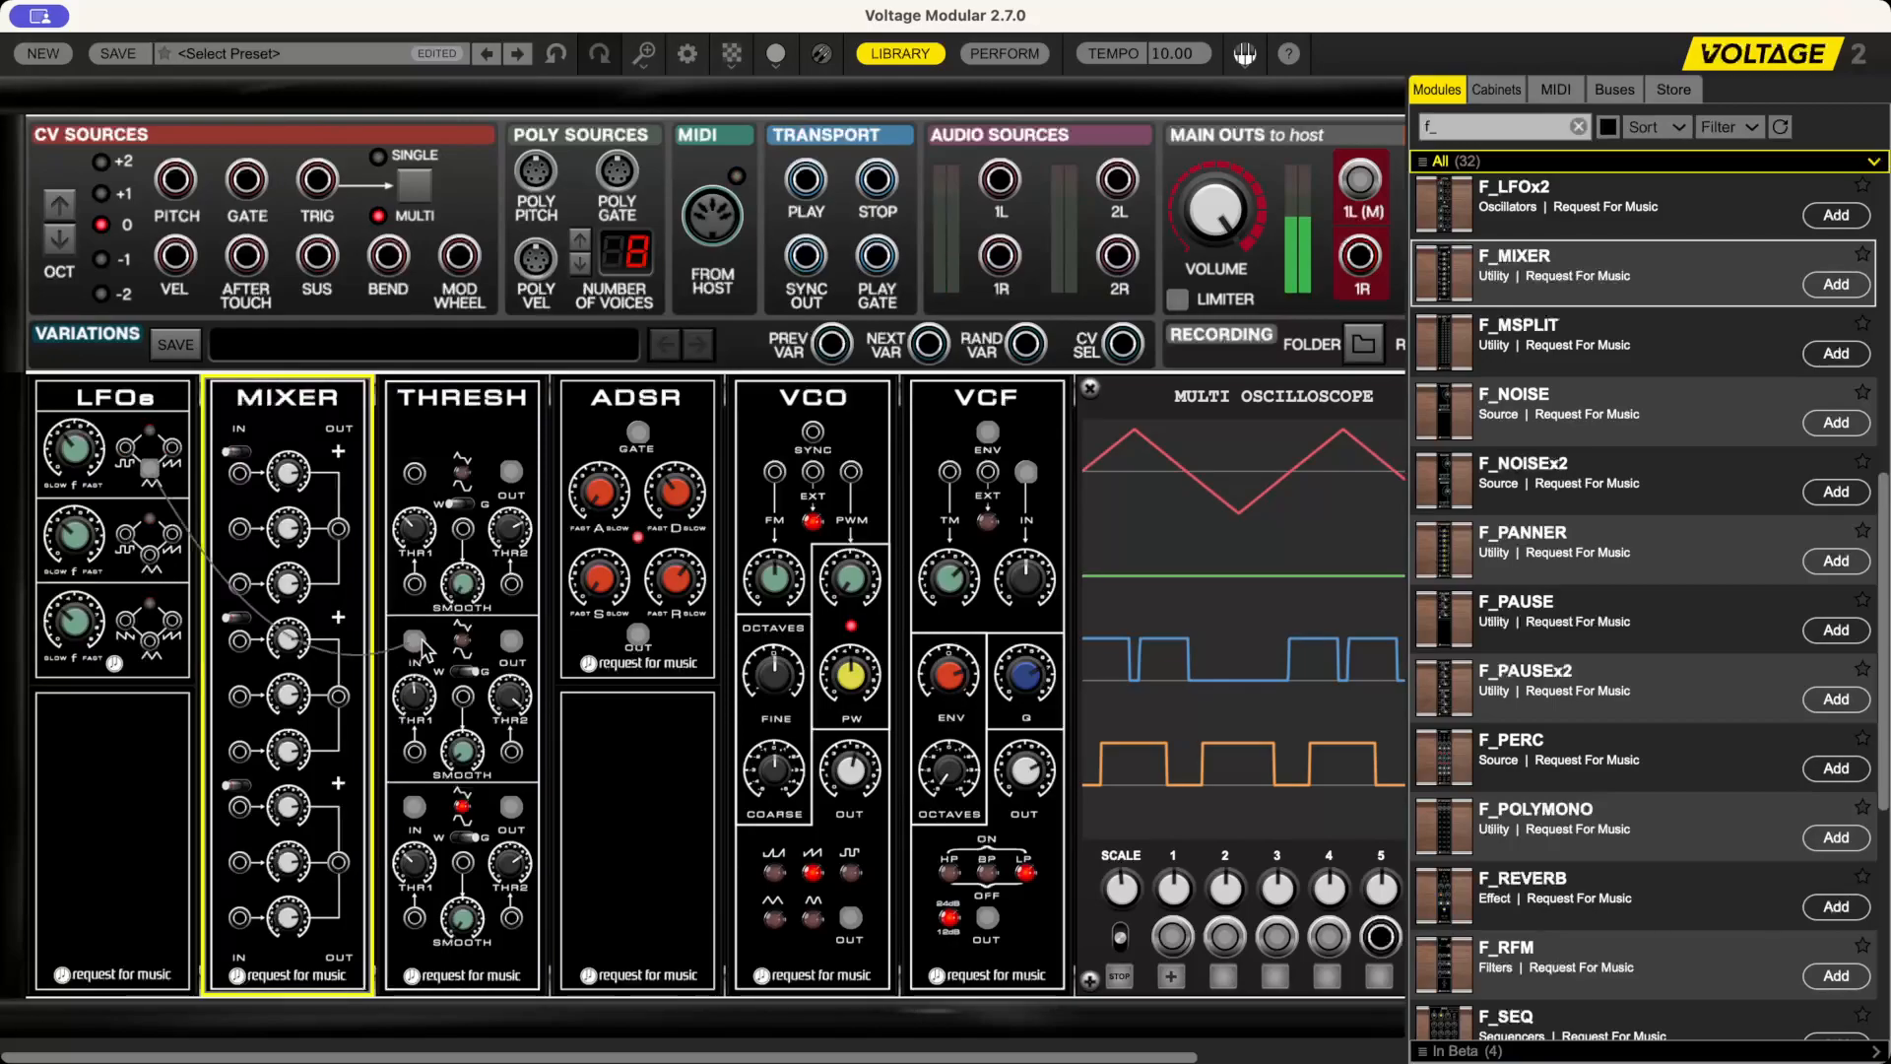
pyautogui.moveTo(512, 806); pyautogui.dragTo(443, 1028)
pyautogui.moveTo(511, 473); pyautogui.dragTo(589, 606)
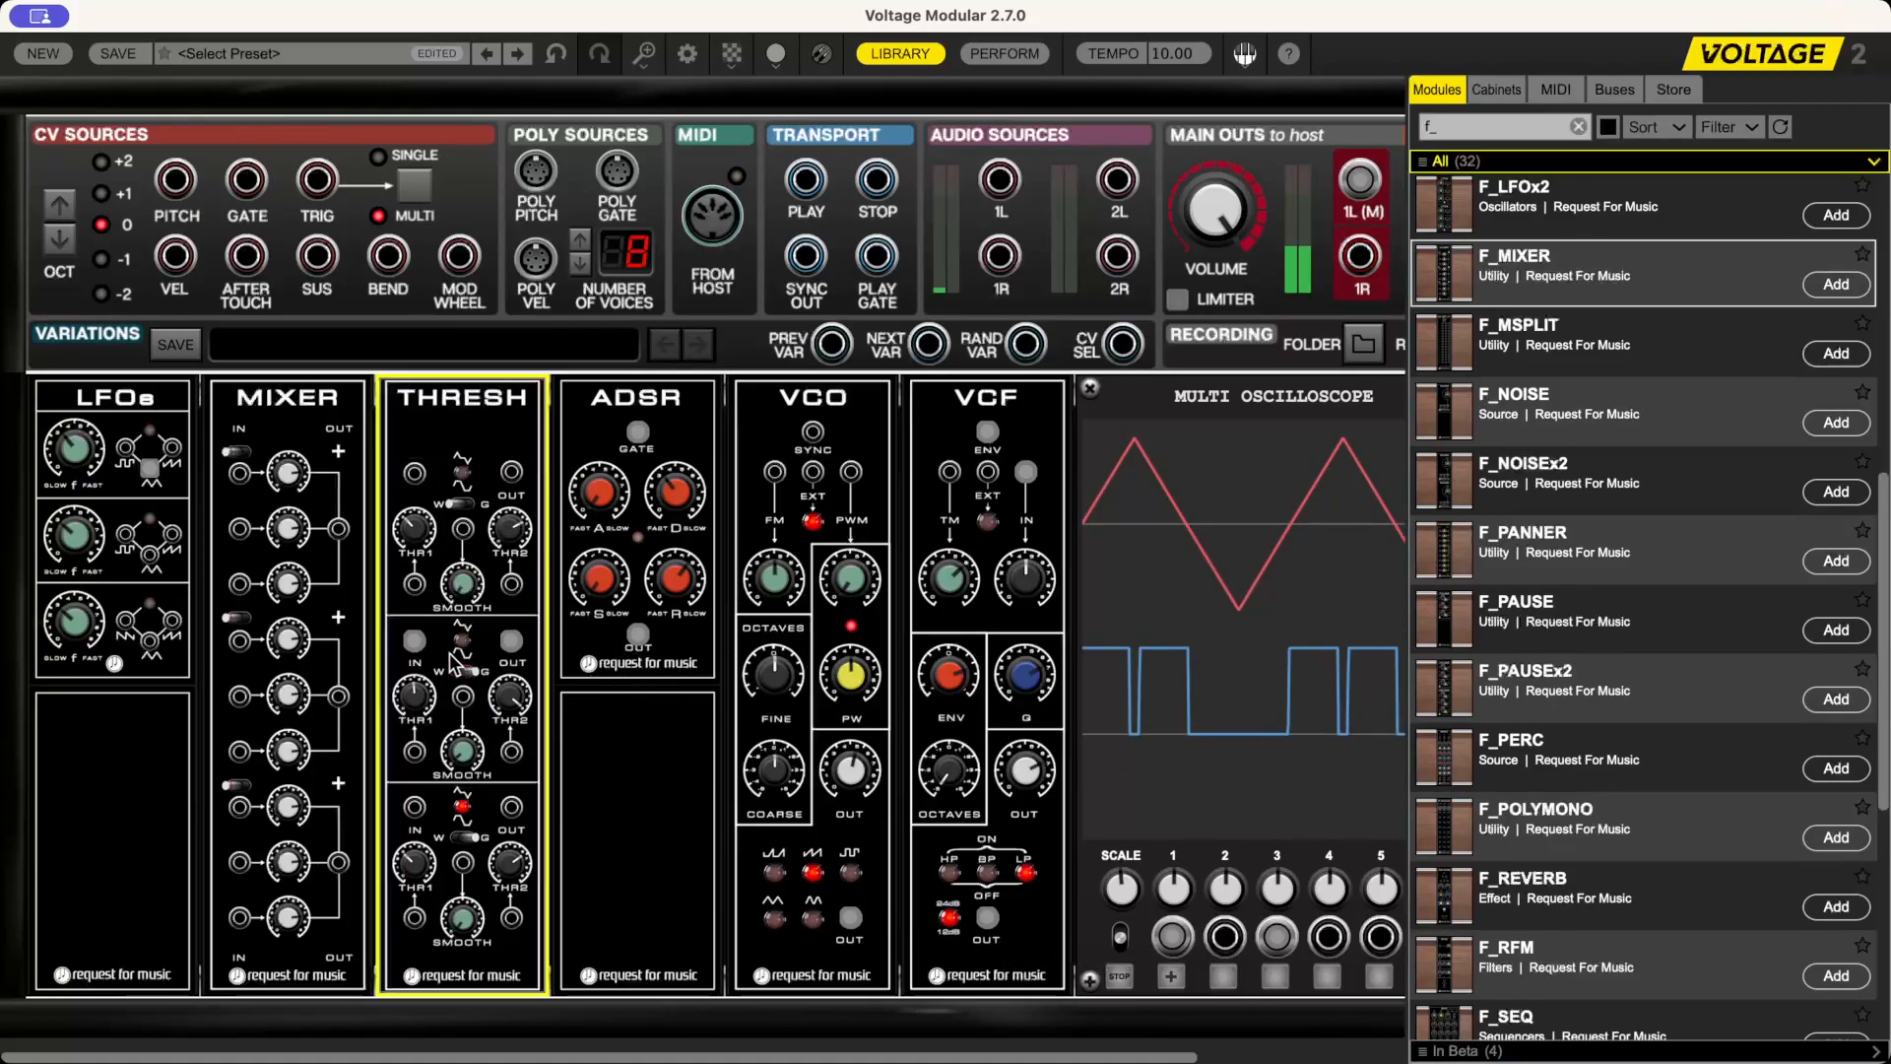
pyautogui.moveTo(418, 645); pyautogui.dragTo(239, 474)
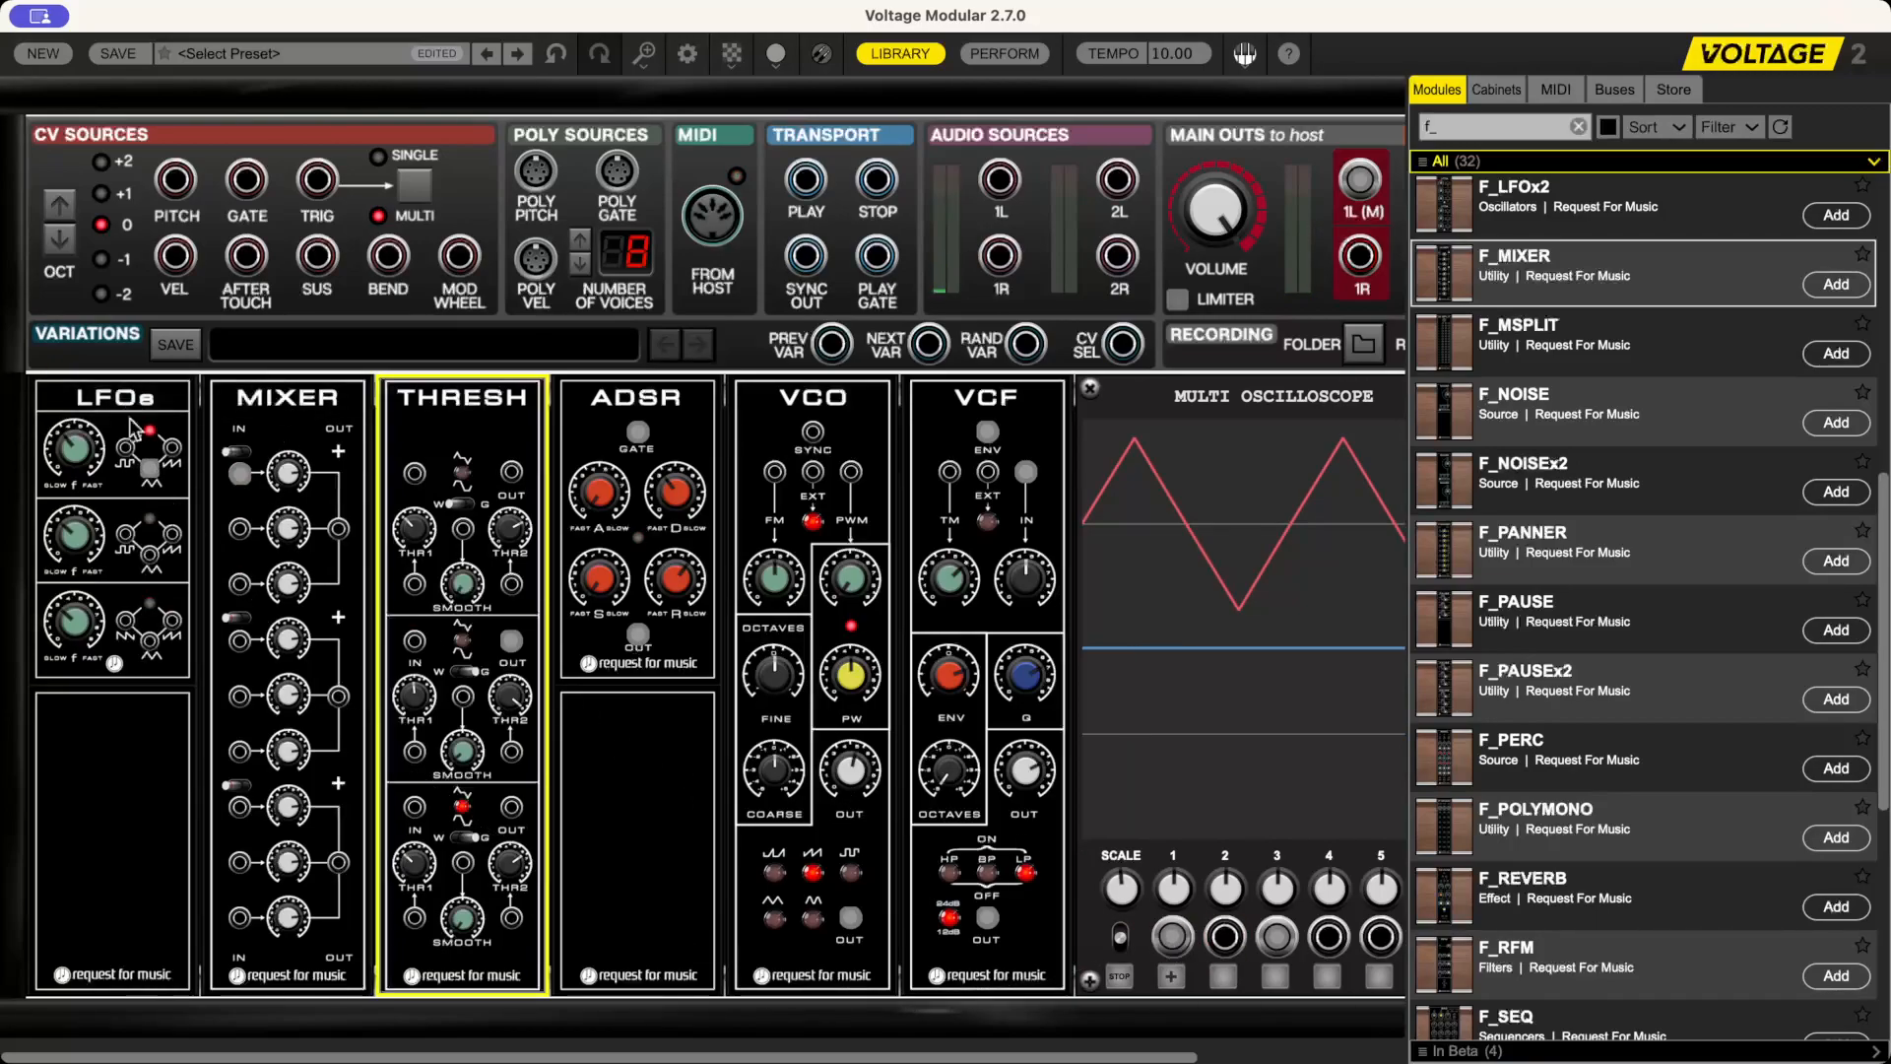
# - Patch the first mixer section's output to oscilloscope channel 2, and connect the second LFO's sawtooth to the mixer's second input
pyautogui.moveTo(338, 529)
pyautogui.mouseDown()
pyautogui.moveTo(719, 832)
pyautogui.moveTo(1274, 938)
pyautogui.moveTo(1101, 813)
pyautogui.mouseUp()
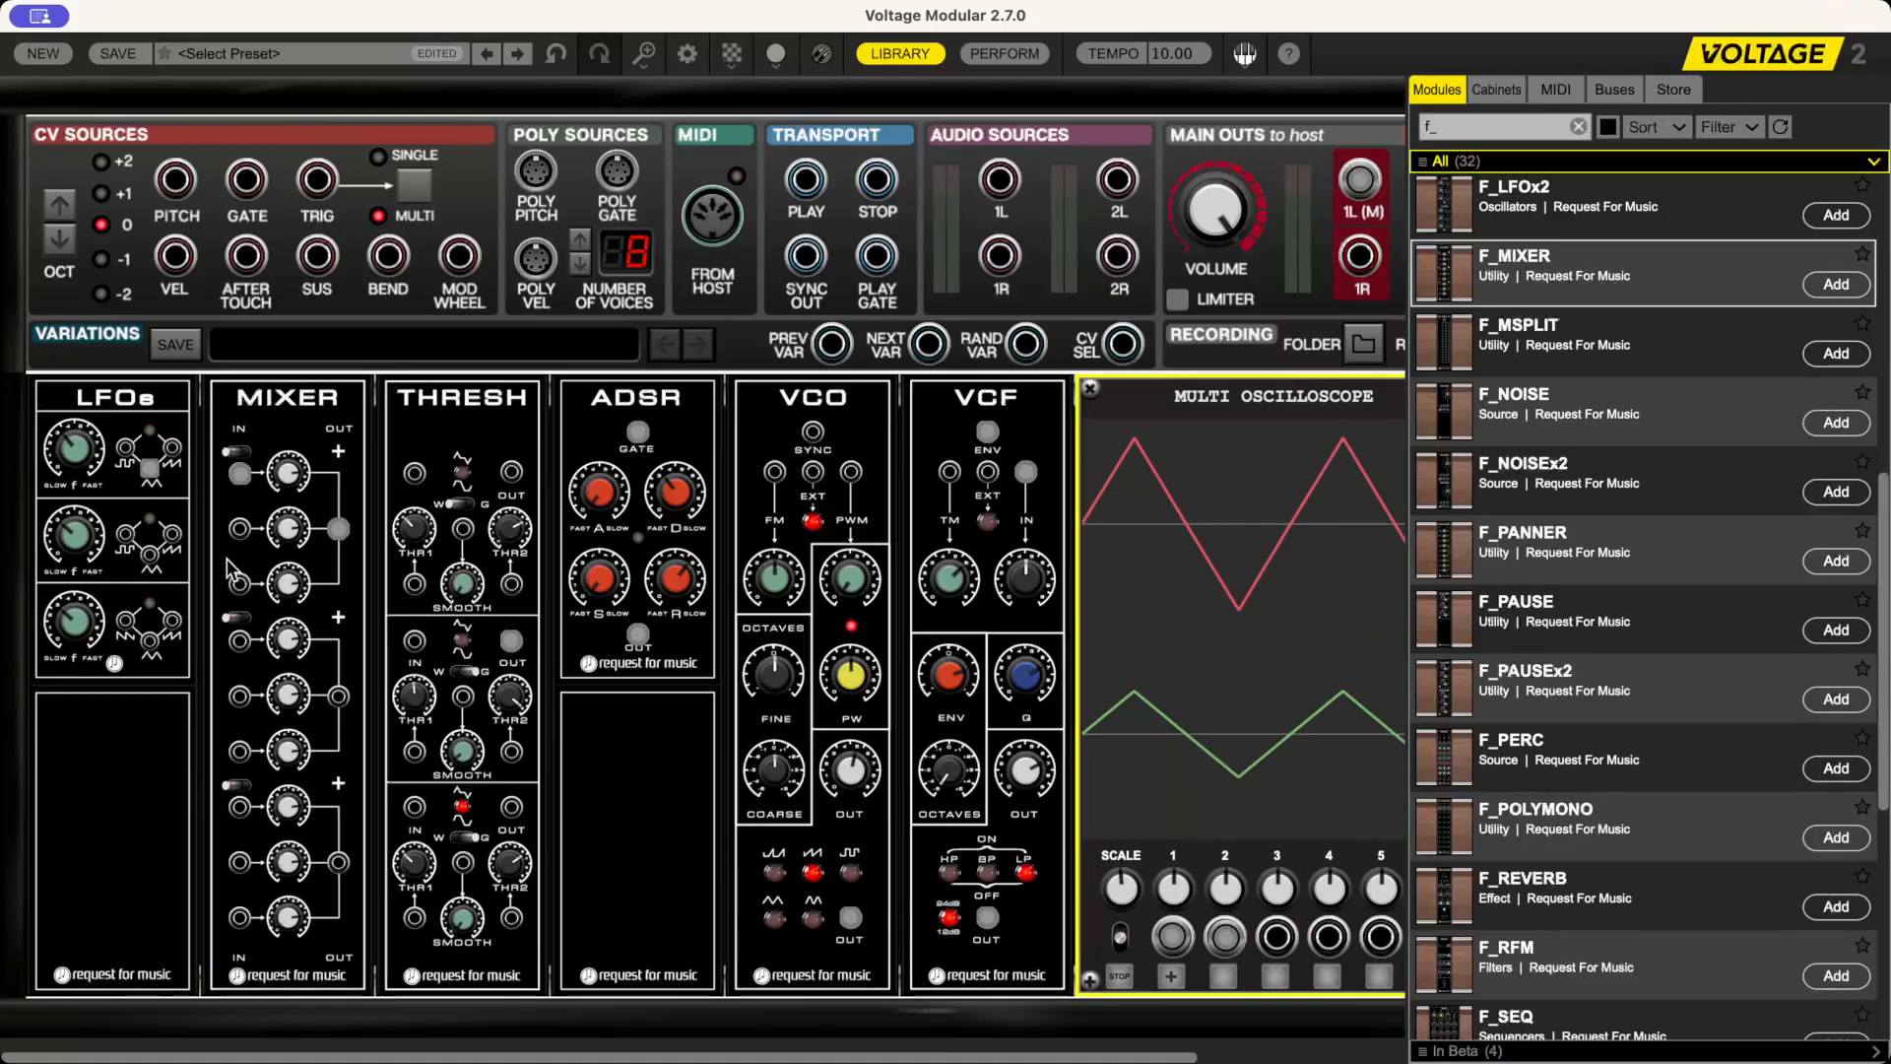
pyautogui.click(172, 540)
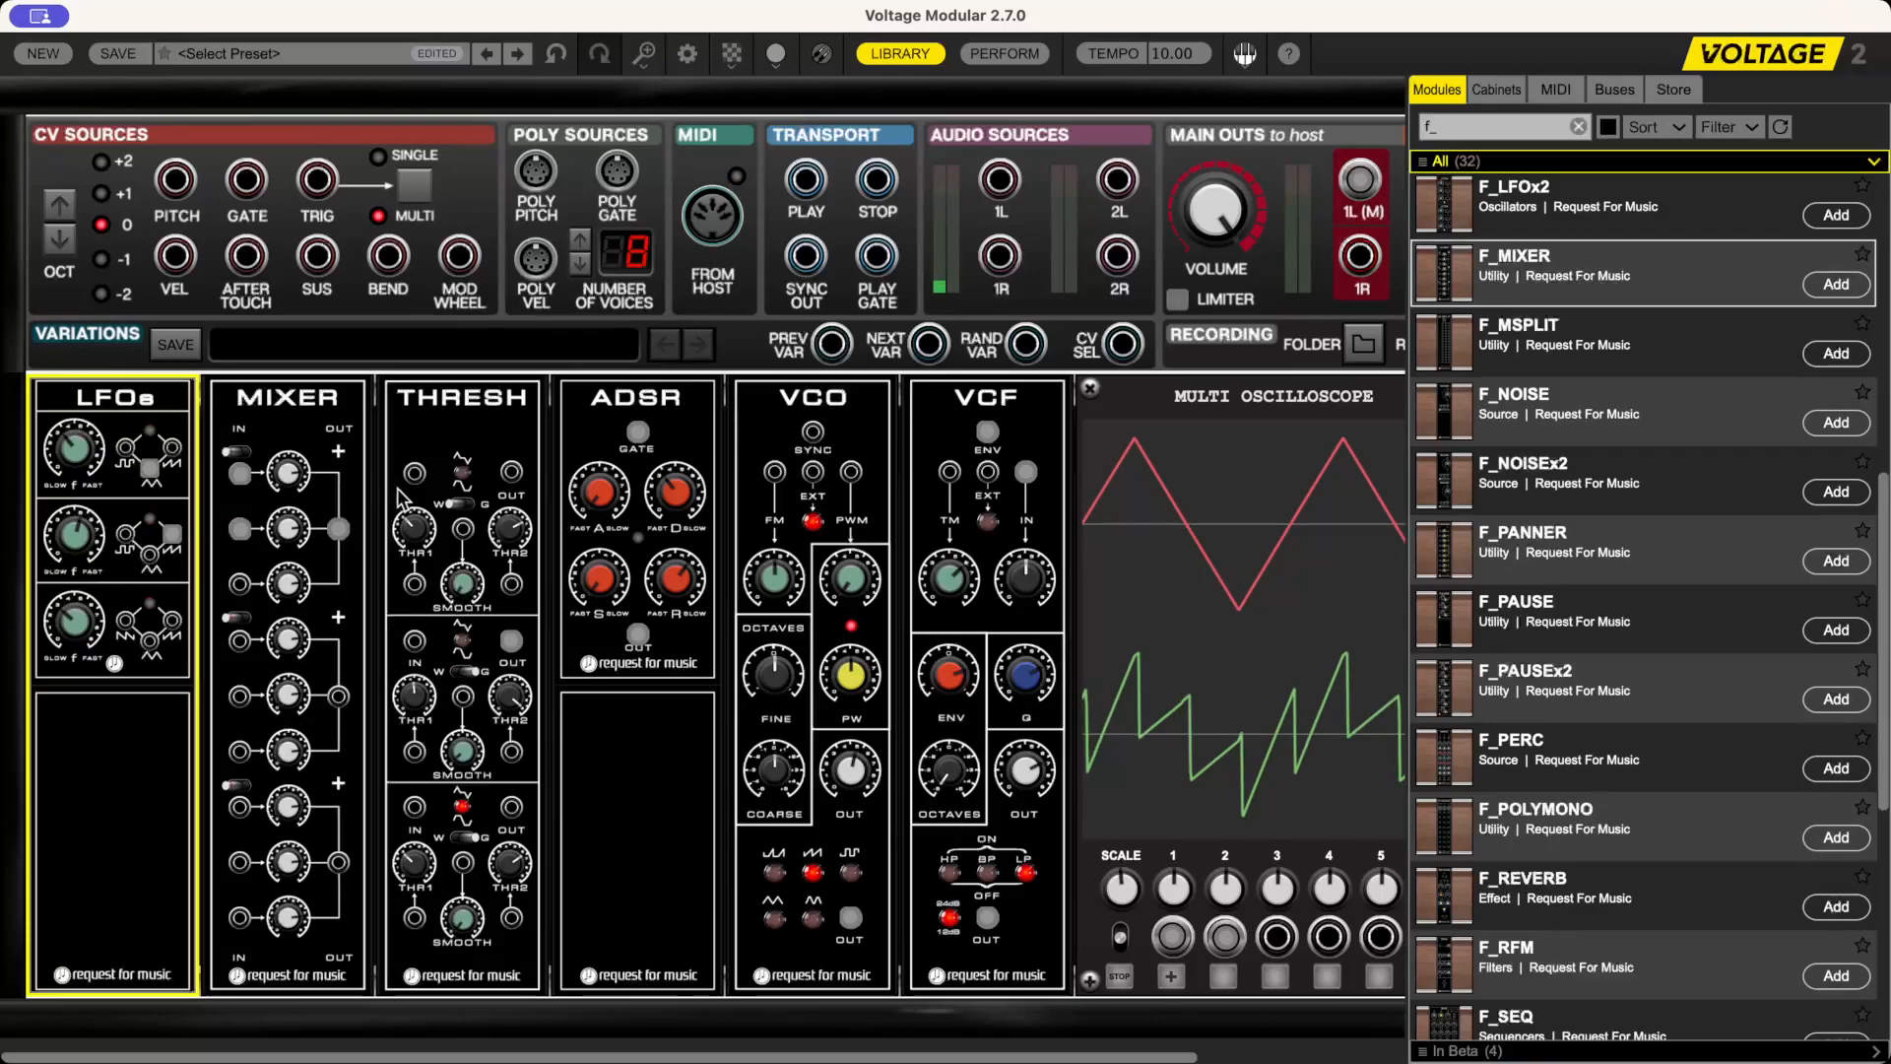
# - Route the first mixer section's output into the second THRESH section's input and its output to oscilloscope channel 3
pyautogui.moveTo(415, 472); pyautogui.dragTo(338, 539)
pyautogui.moveTo(415, 473); pyautogui.dragTo(414, 641)
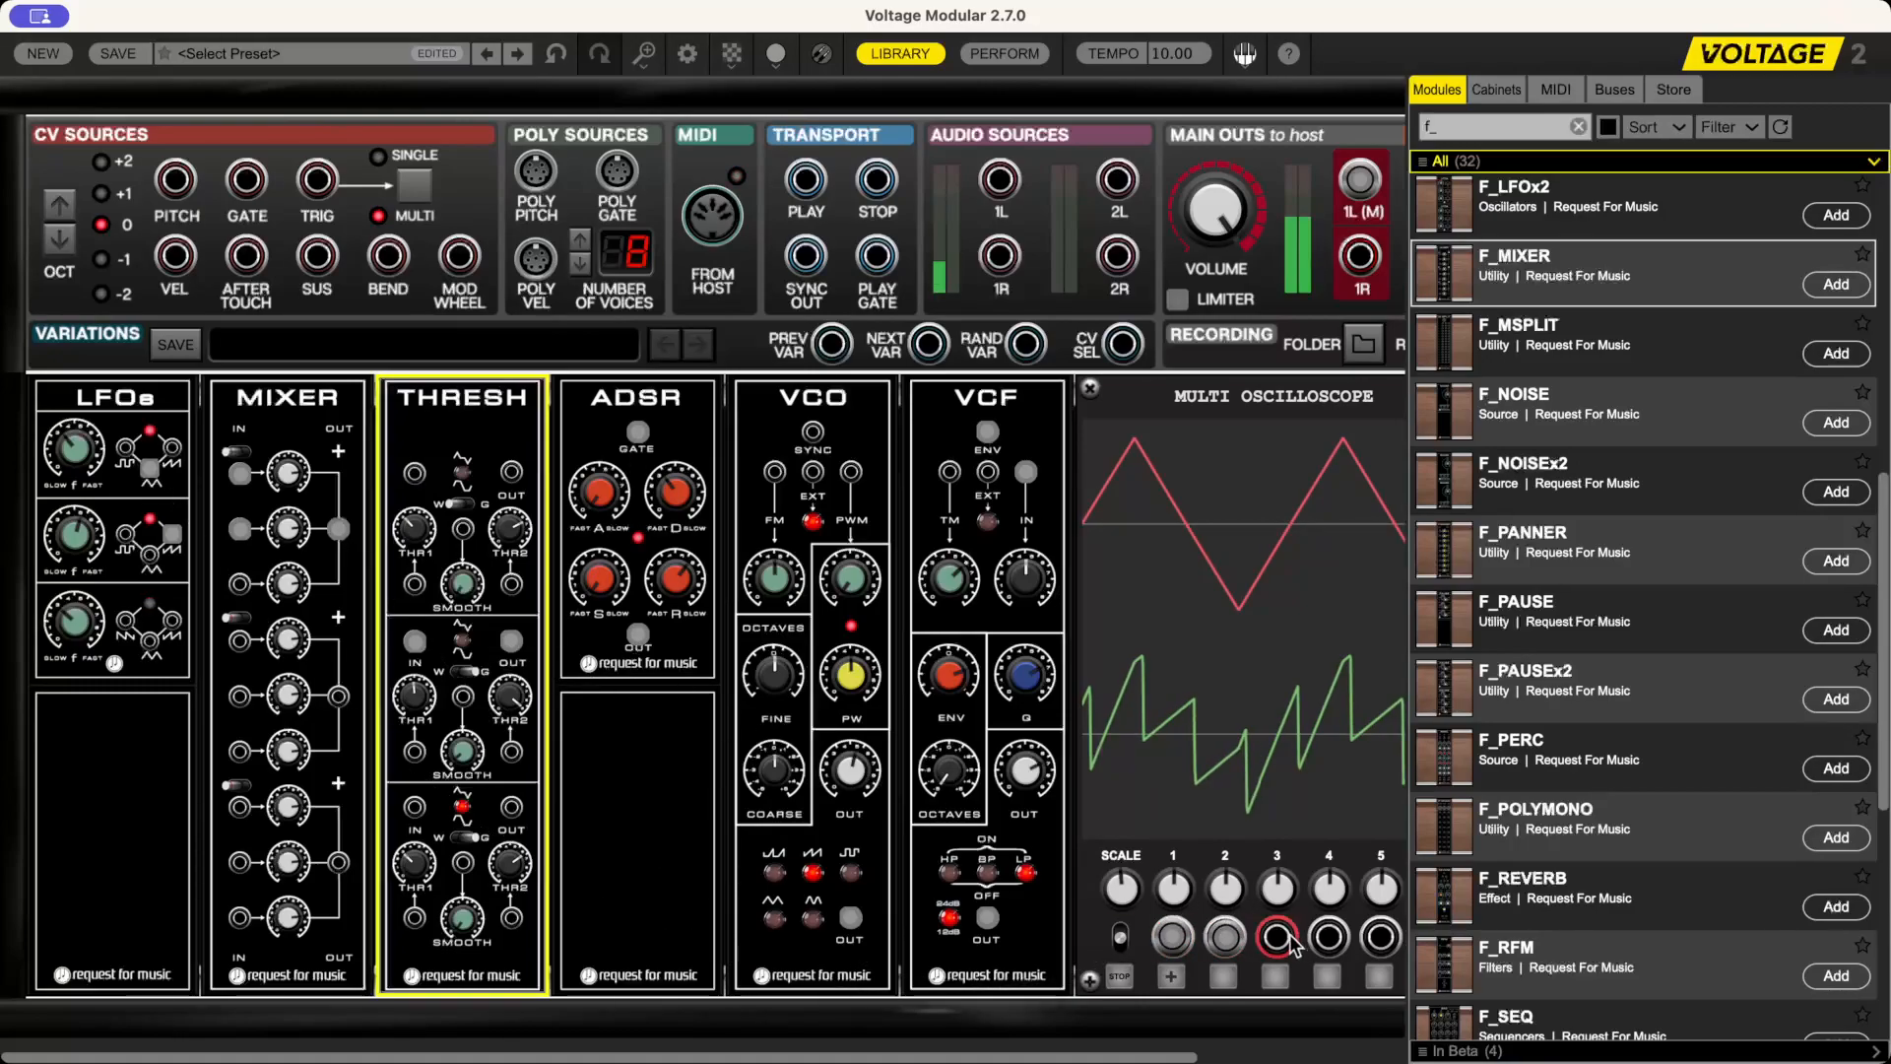
pyautogui.moveTo(1275, 941)
pyautogui.mouseDown()
pyautogui.moveTo(682, 763)
pyautogui.moveTo(512, 642)
pyautogui.mouseUp()
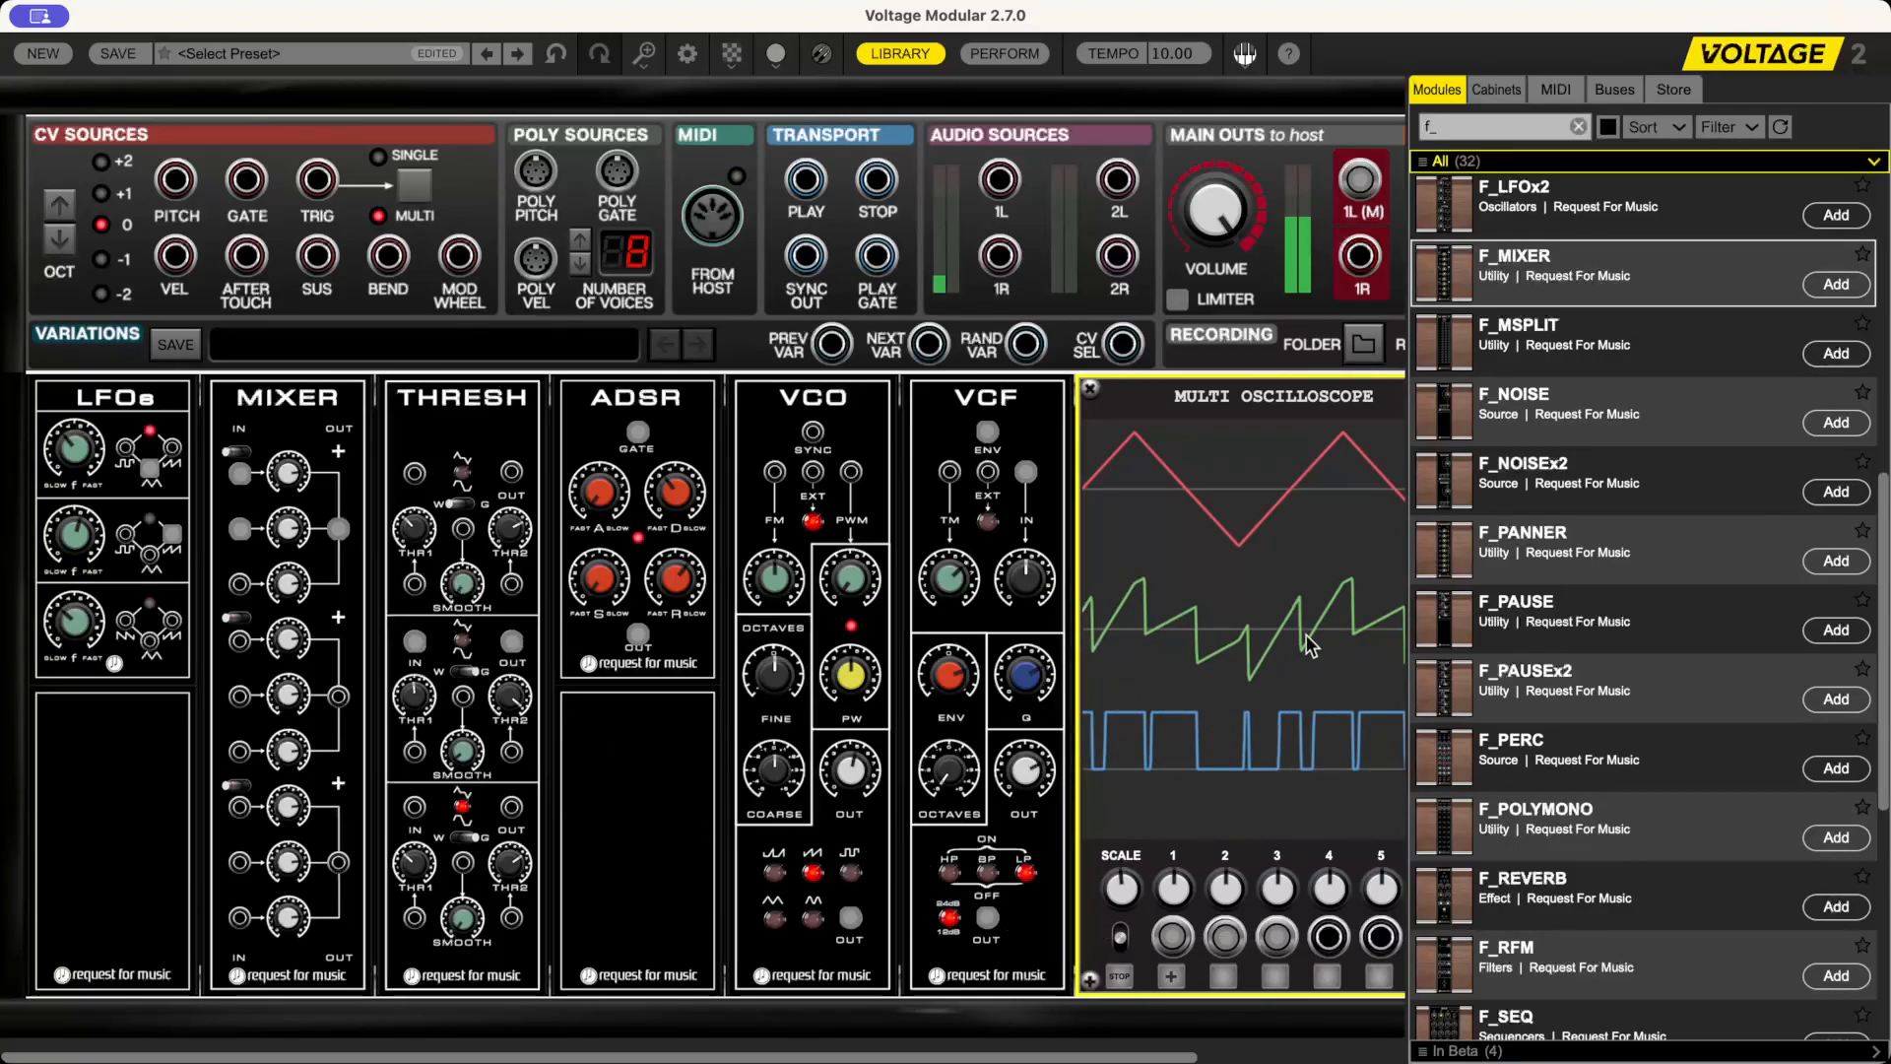
# - Adjust THR1 and THR2 in the second THRESH section and turn on its inverted mode
pyautogui.click(415, 702)
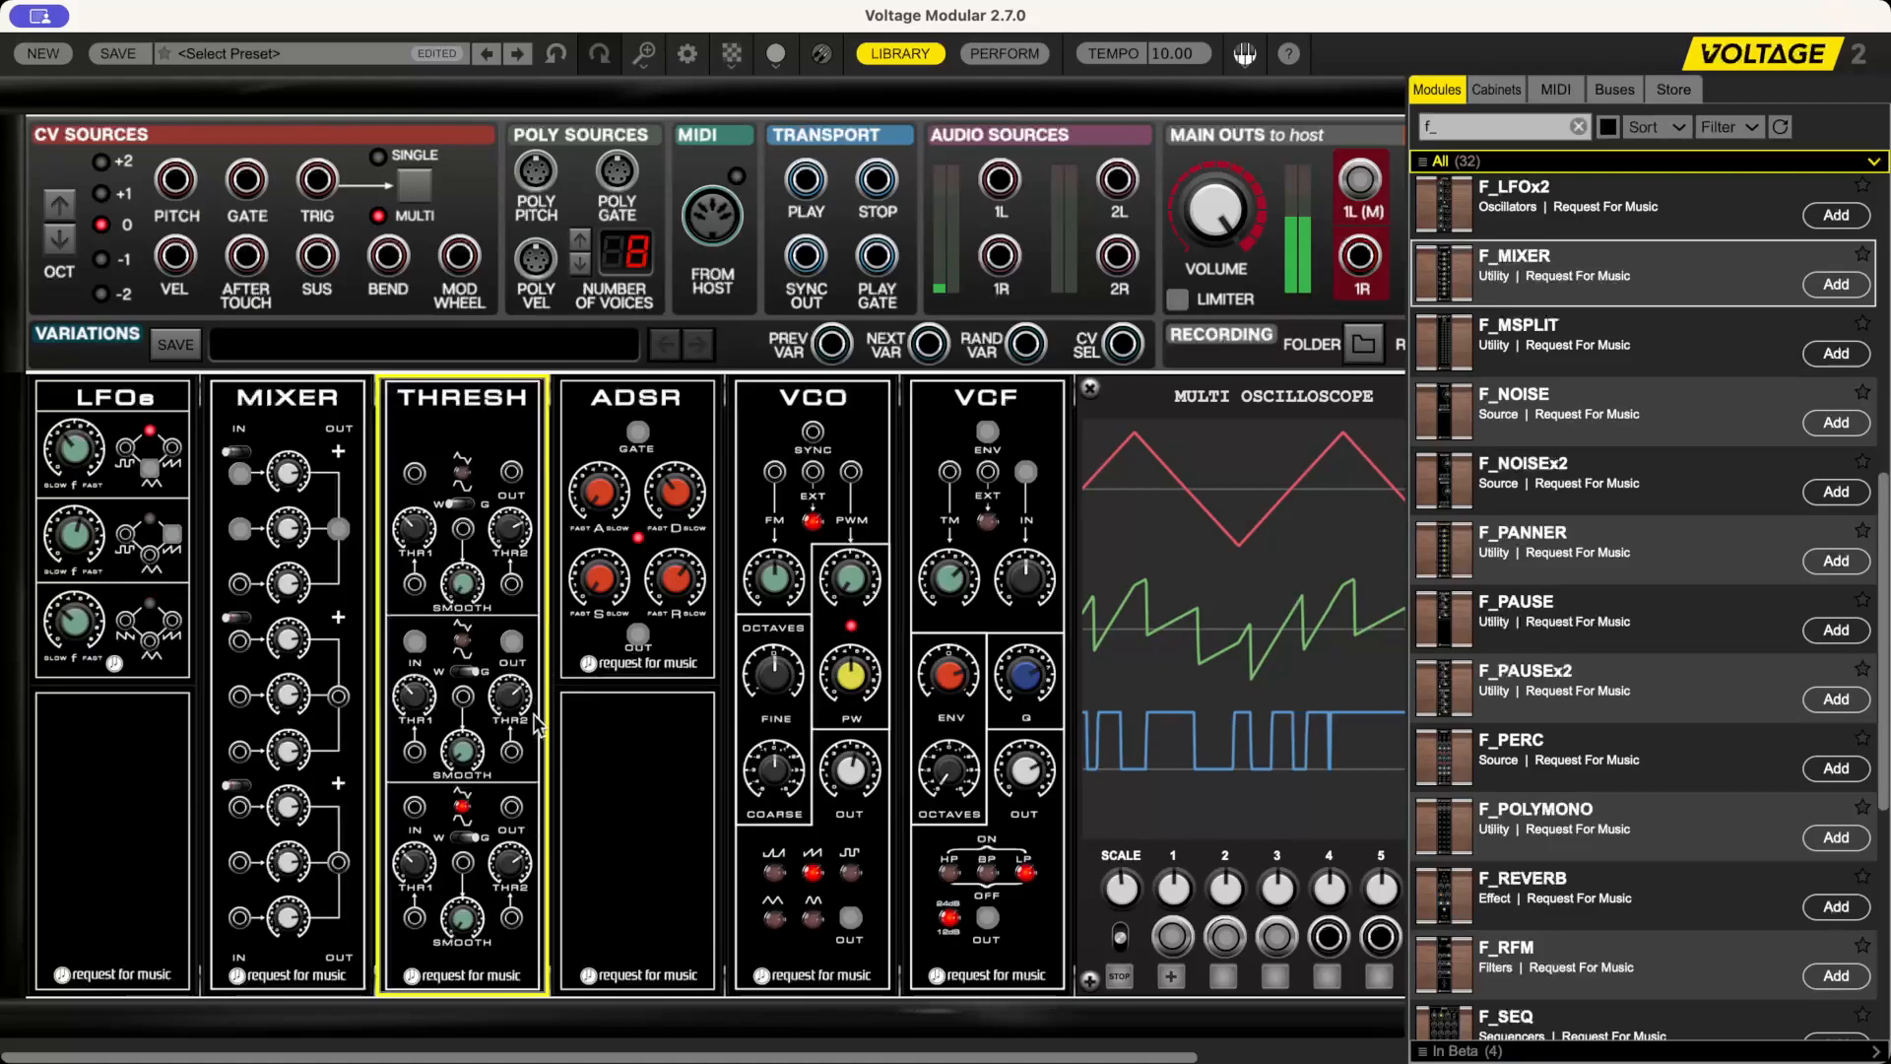
pyautogui.moveTo(507, 700); pyautogui.dragTo(417, 691)
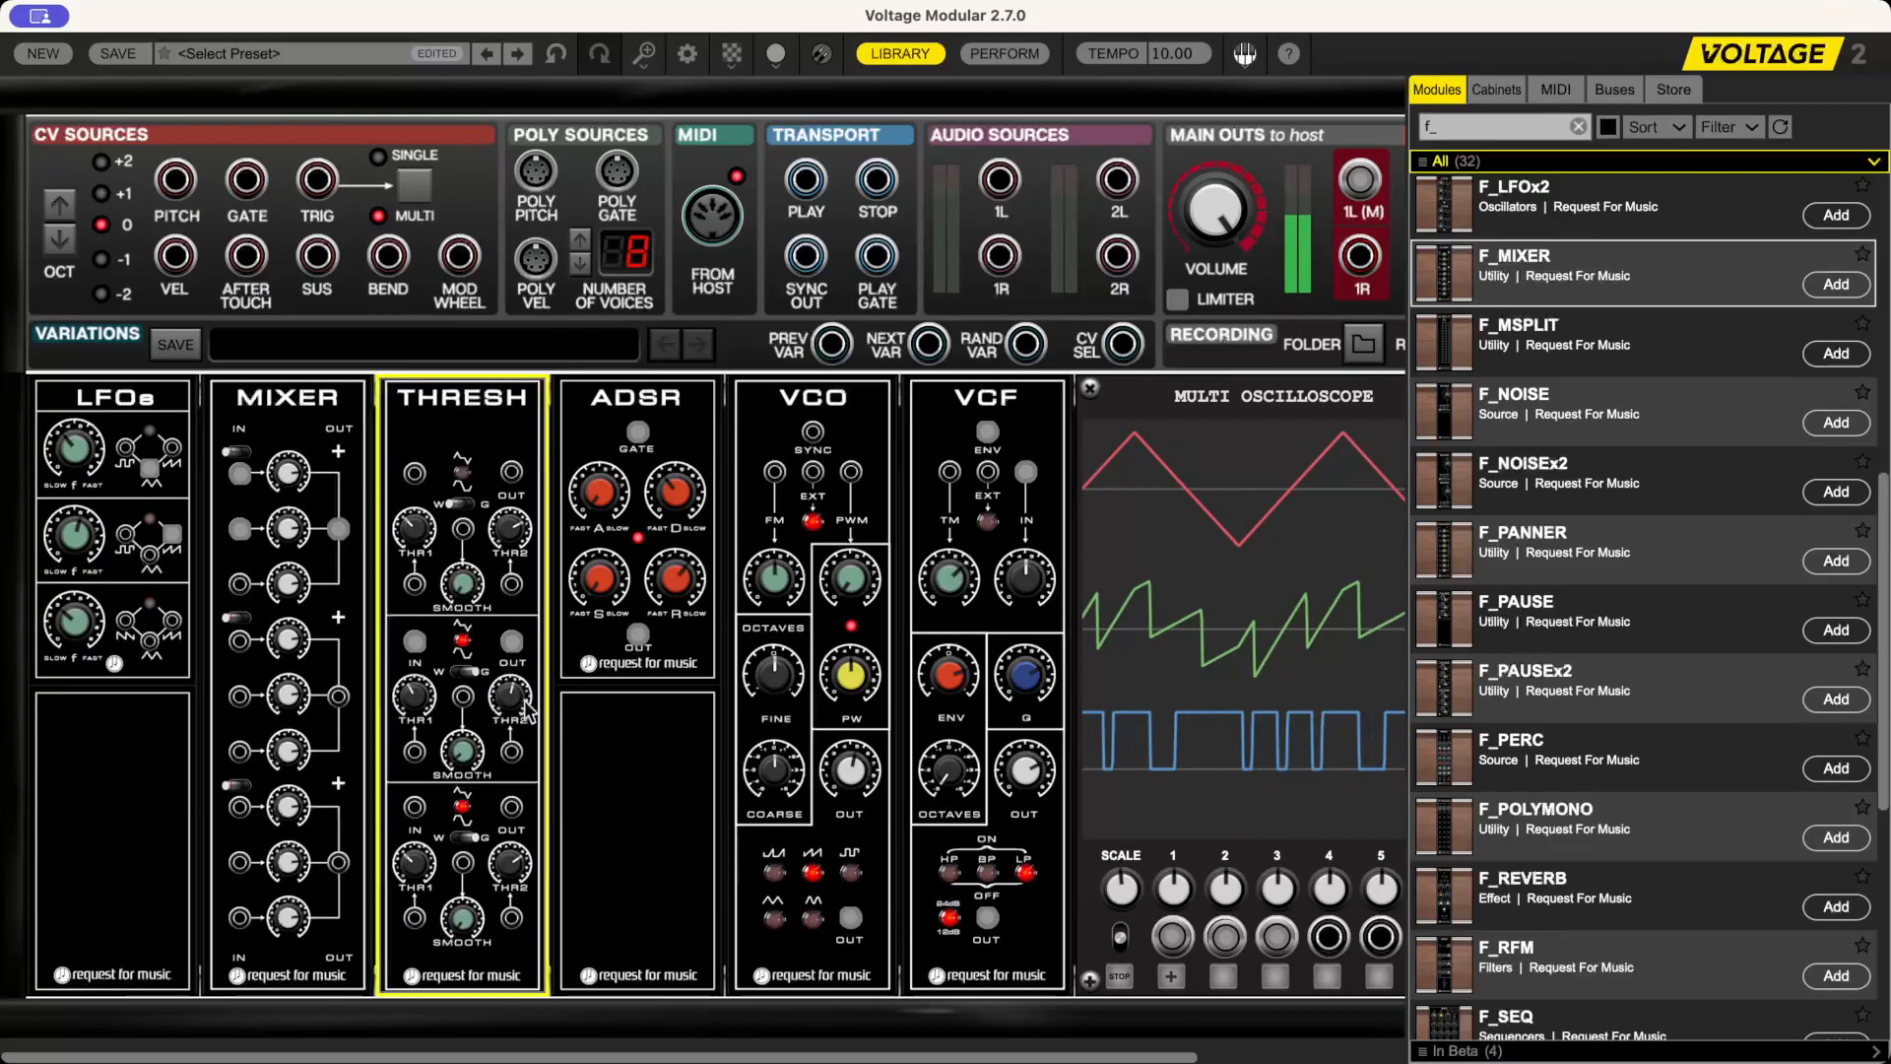
pyautogui.moveTo(527, 709)
# - Set the second LFO's speed to about 2.66, and vary the mixer's LEVEL 1B before lowering it
pyautogui.click(93, 516)
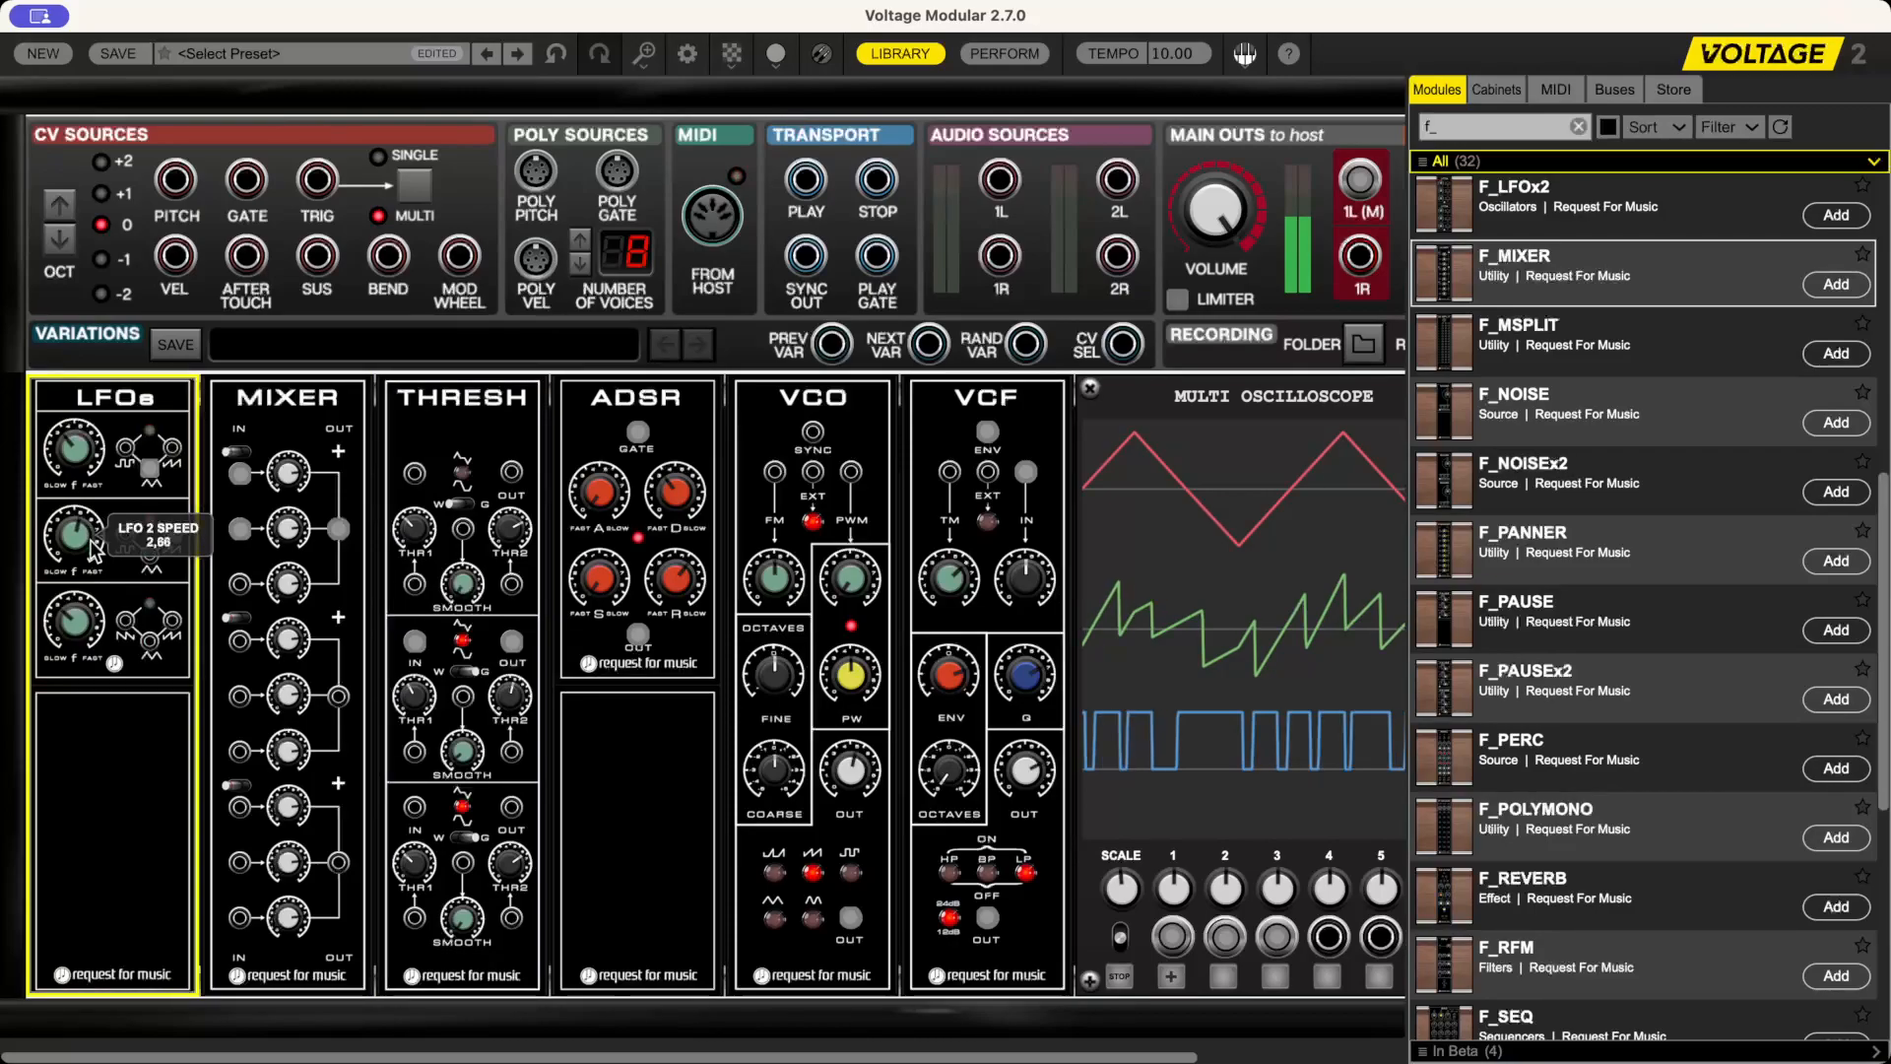
pyautogui.click(299, 508)
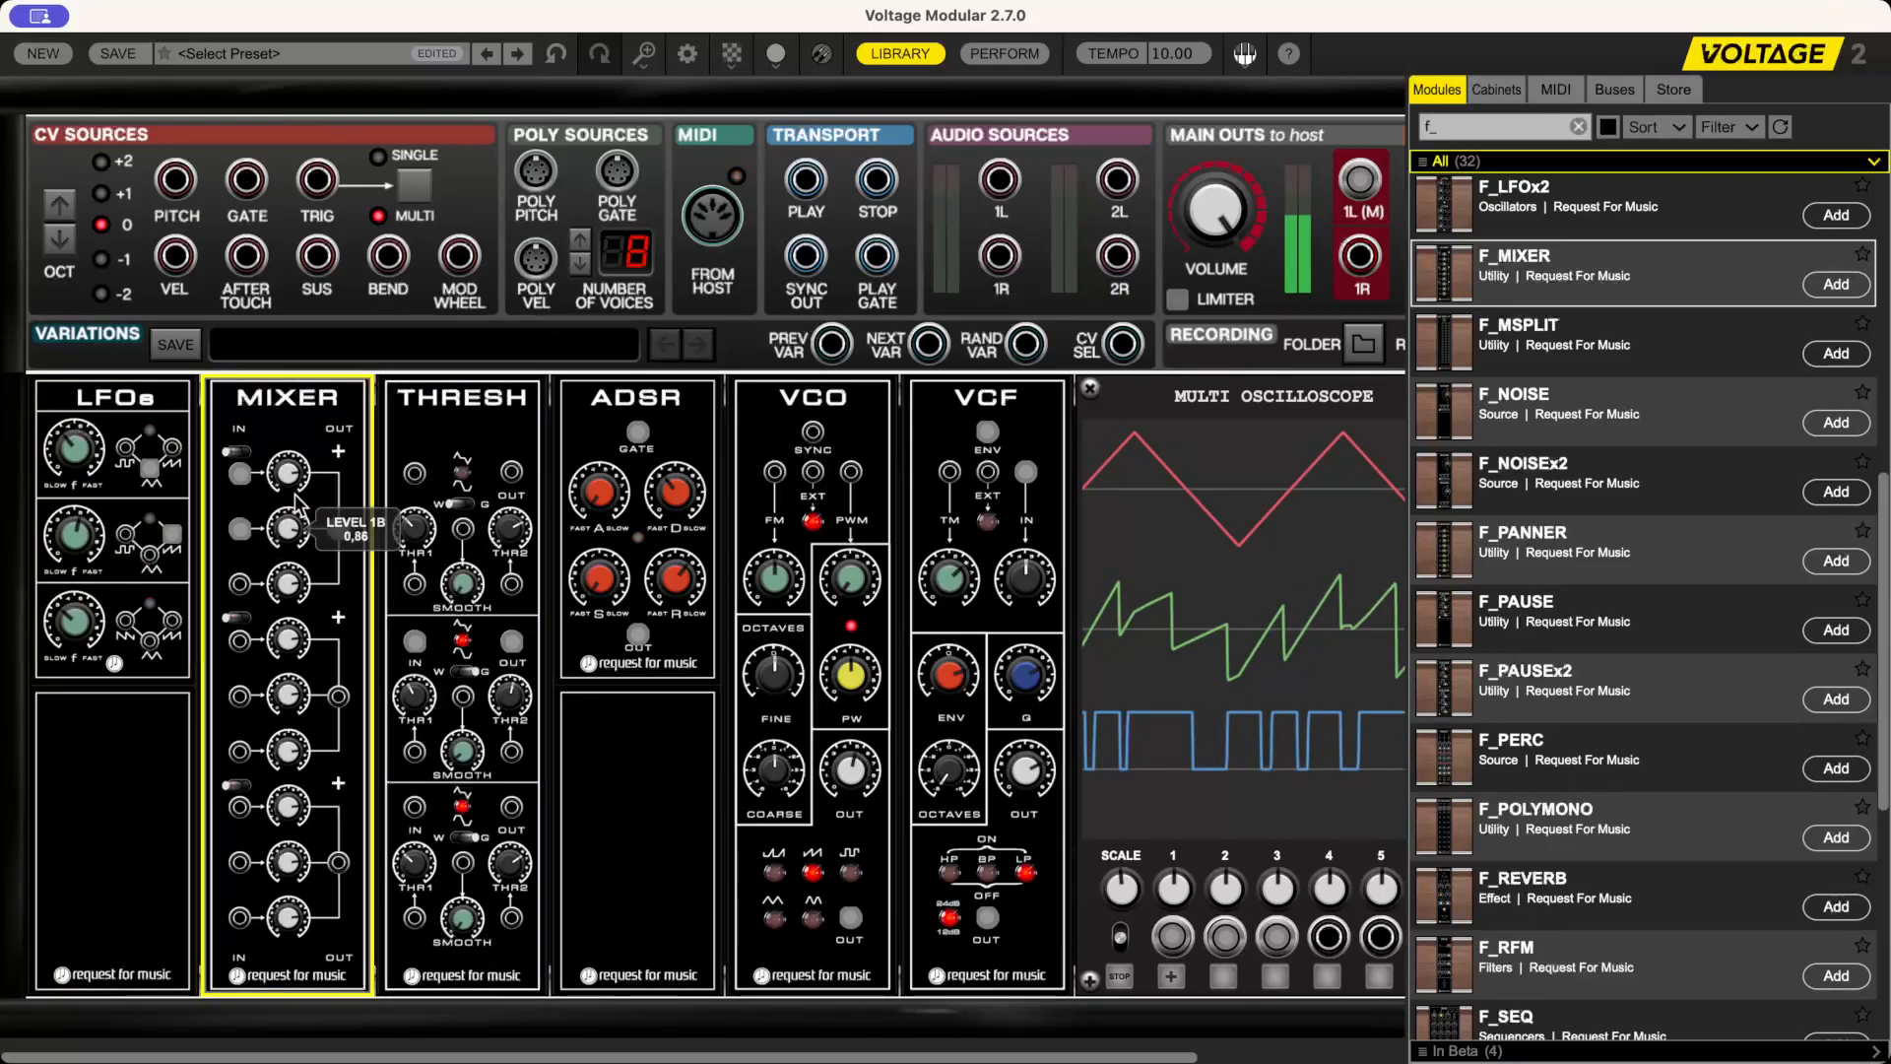
pyautogui.moveTo(294, 496)
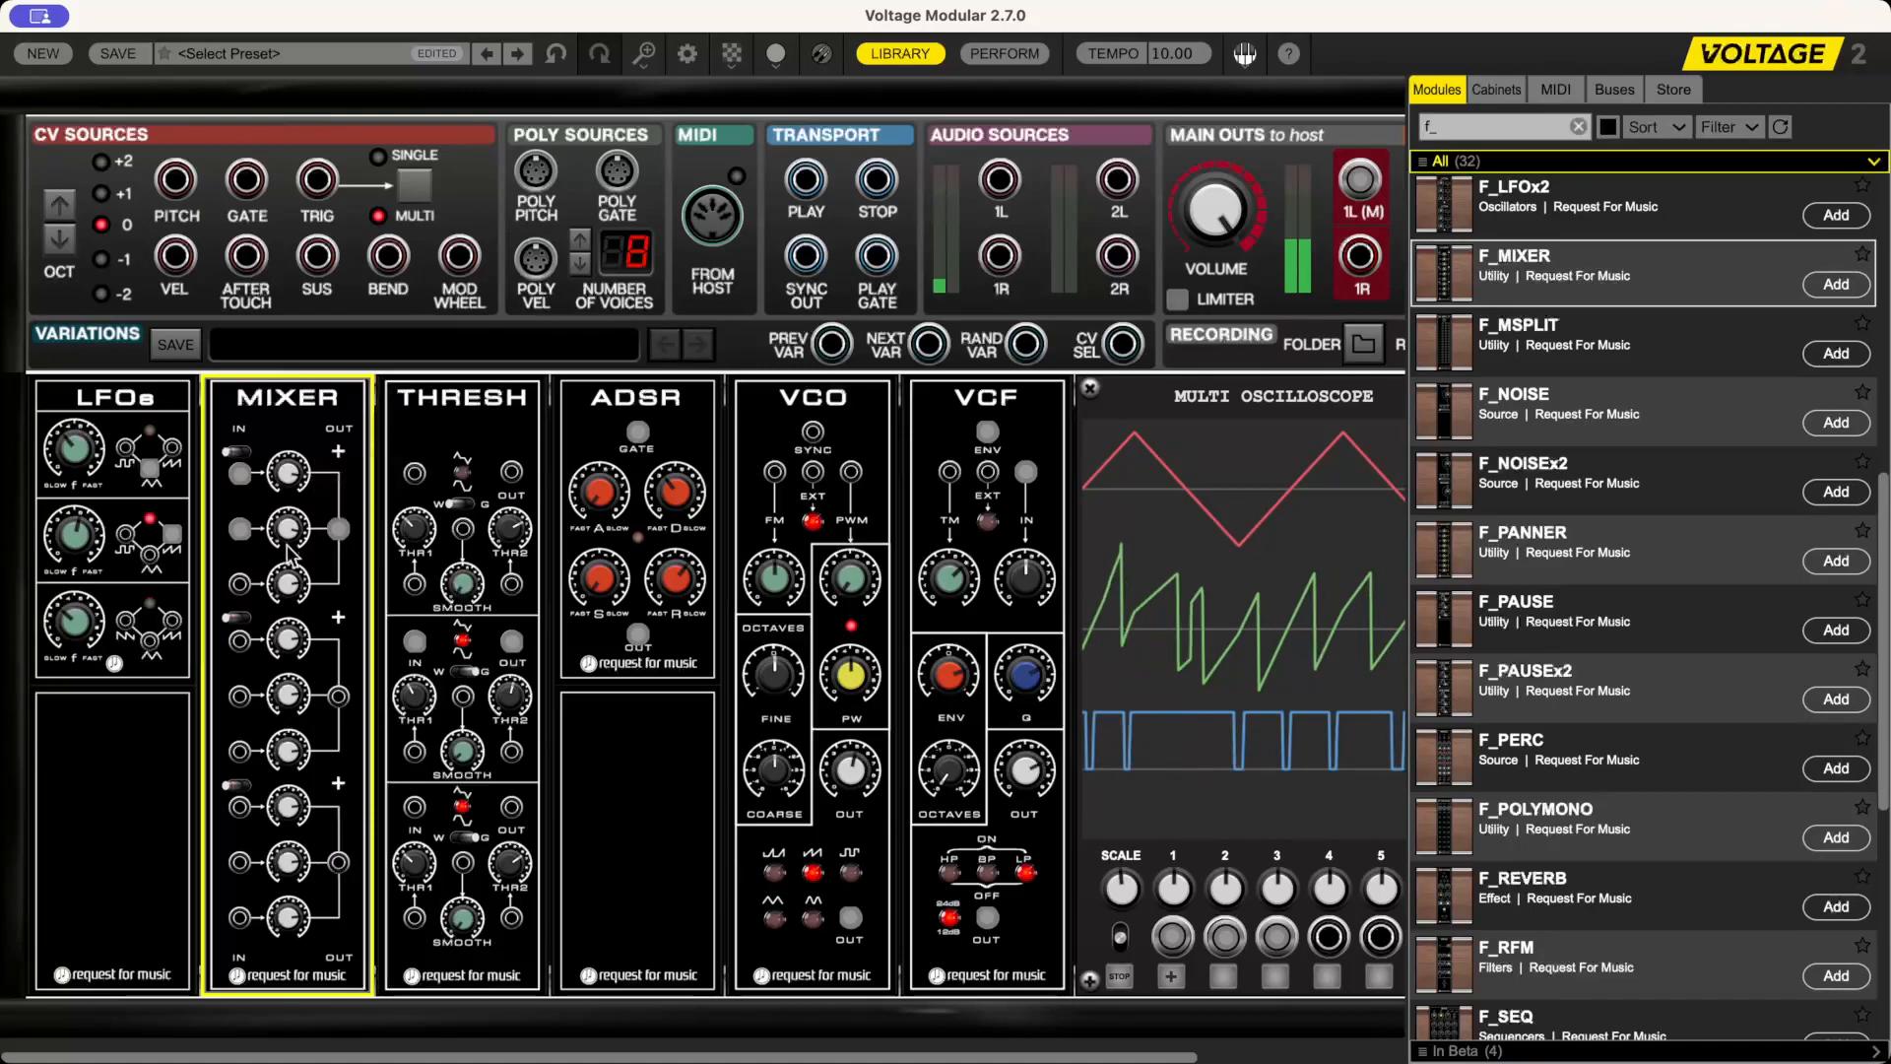
pyautogui.moveTo(298, 598)
pyautogui.moveTo(298, 598); pyautogui.dragTo(303, 618)
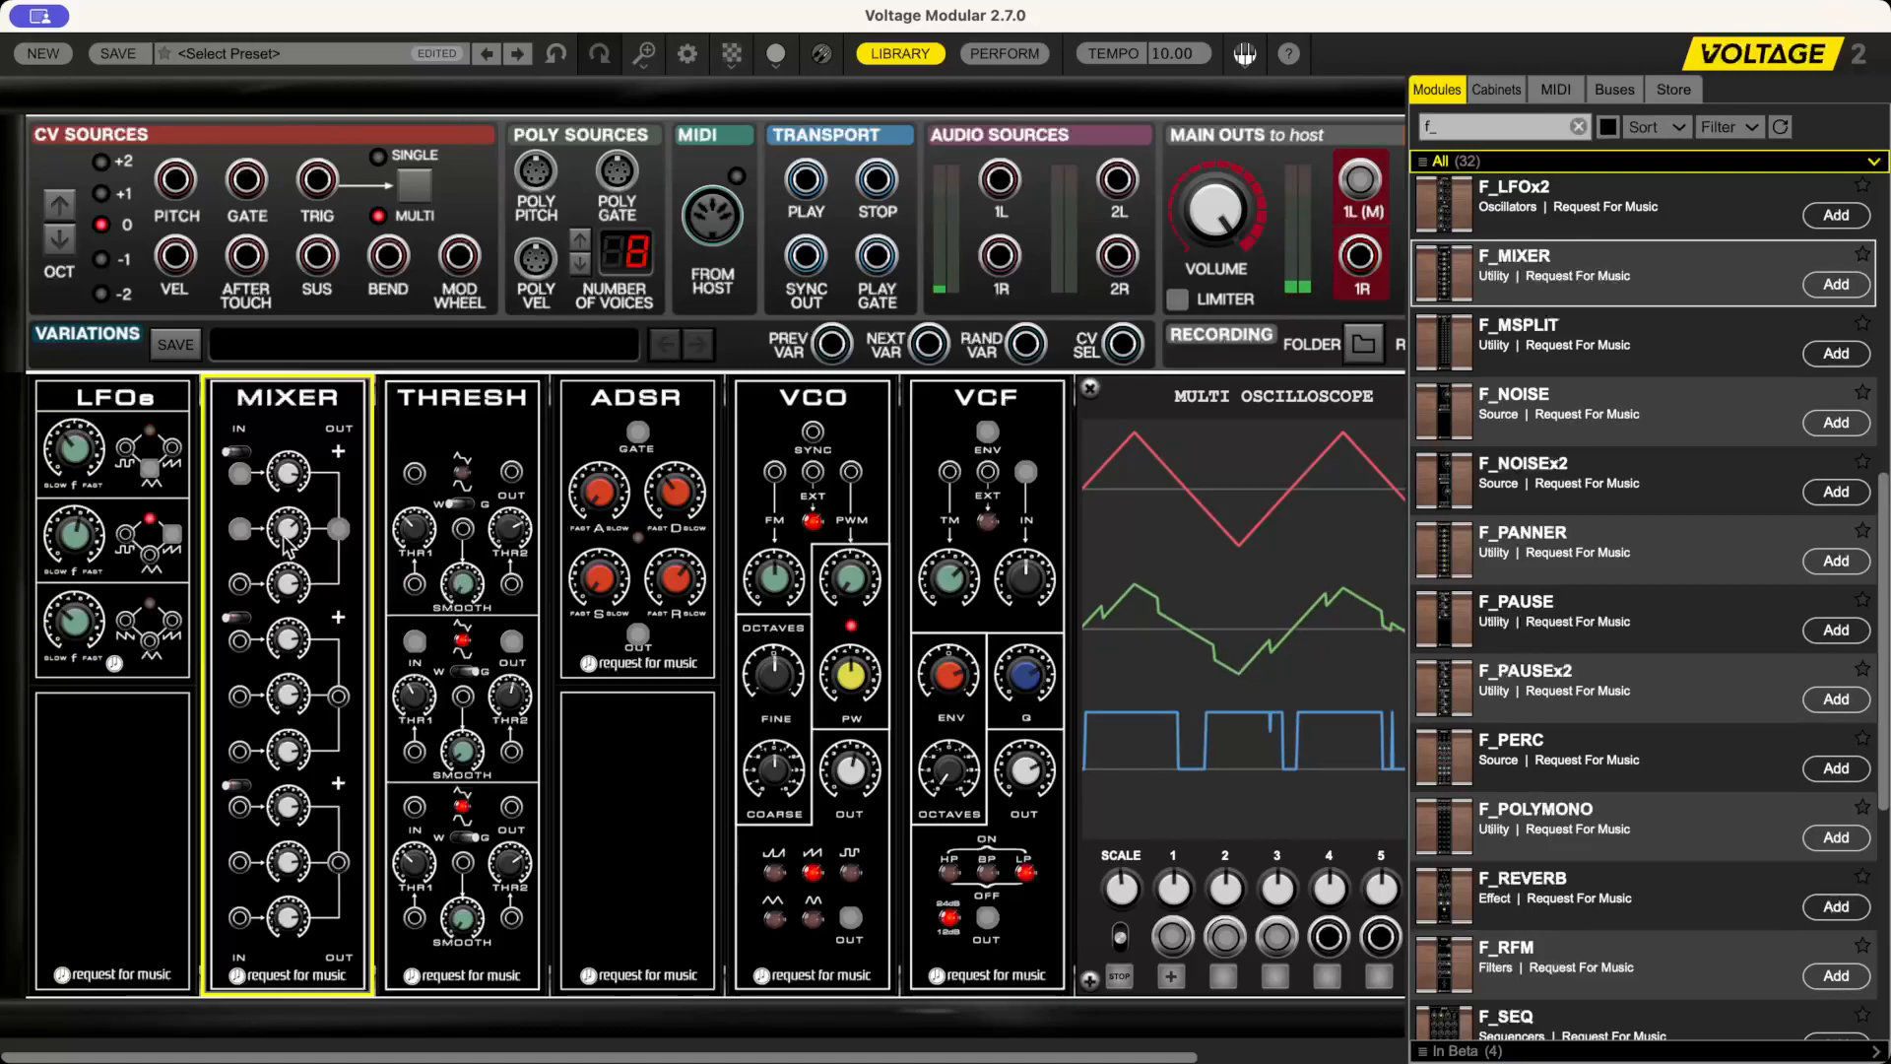
pyautogui.moveTo(285, 526)
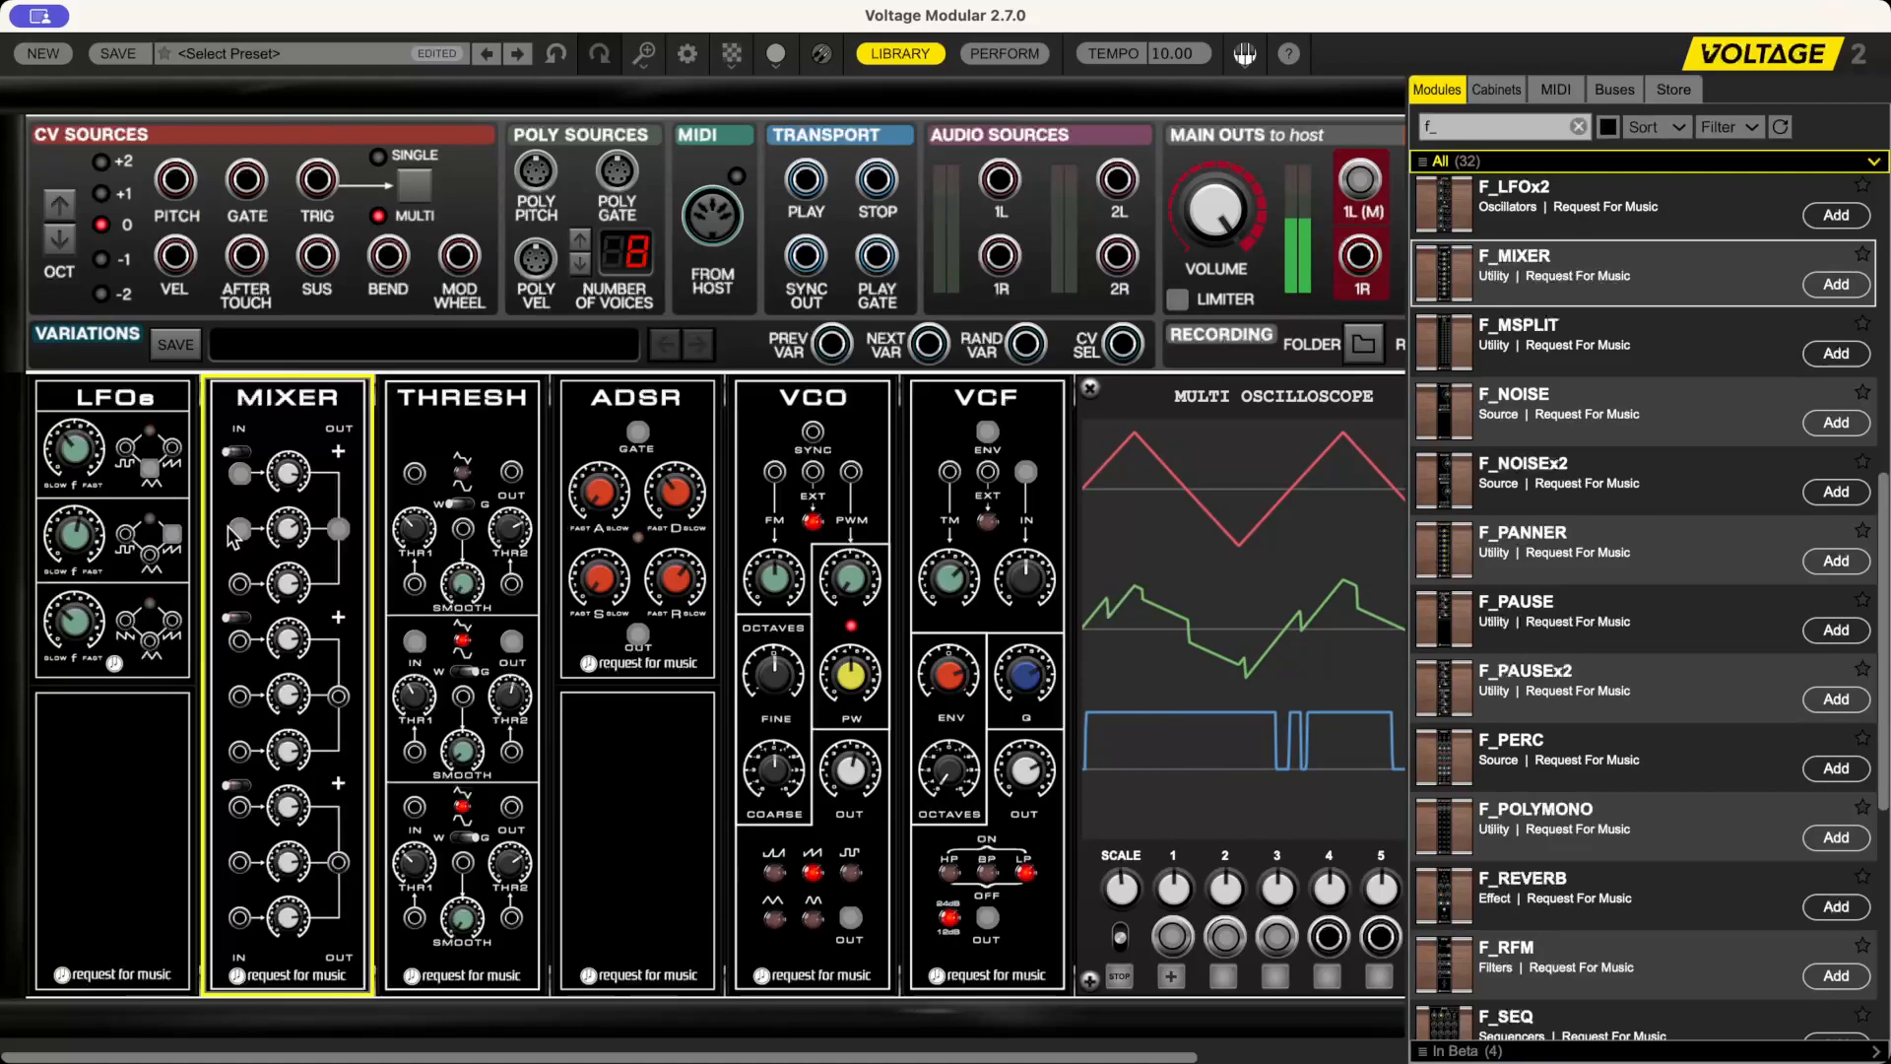
# - Feed the mixer's second input from the second LFO's square output instead of the sawtooth, and speed up that LFO
pyautogui.moveTo(239, 528); pyautogui.dragTo(128, 534)
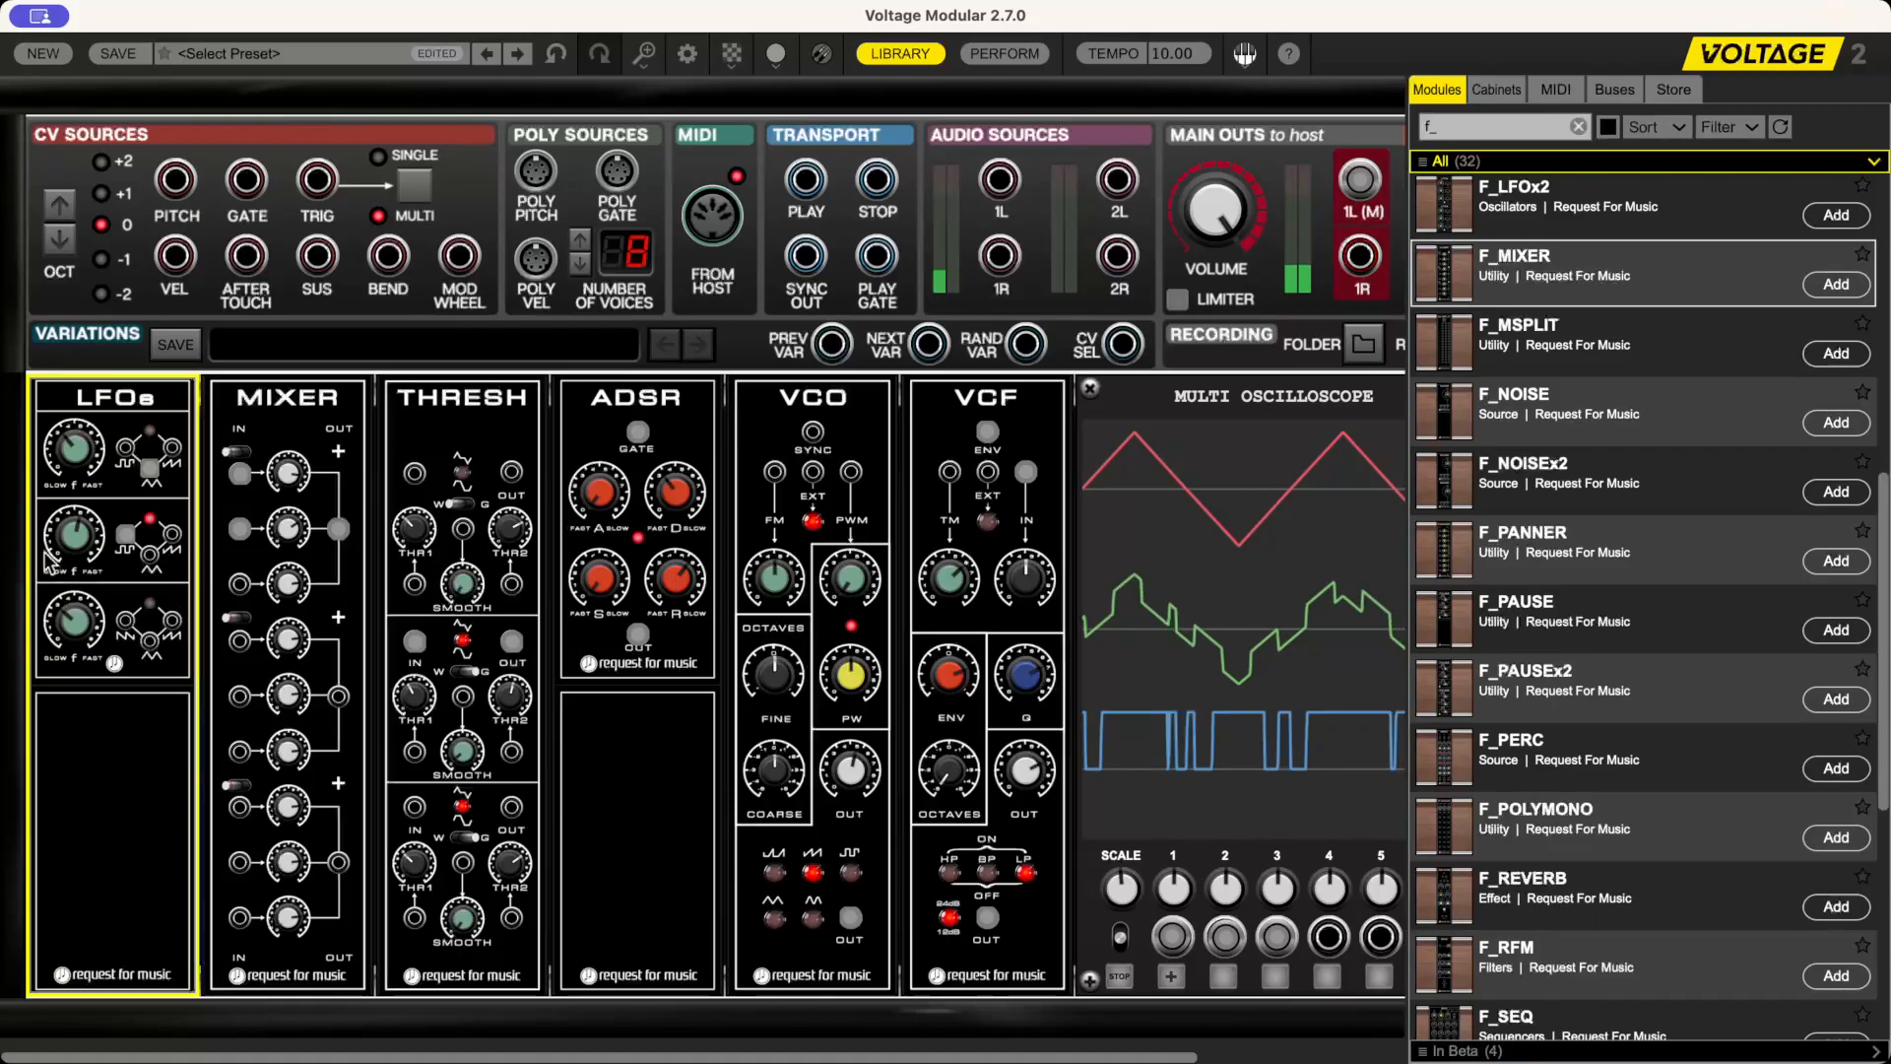
pyautogui.moveTo(62, 541); pyautogui.dragTo(71, 495)
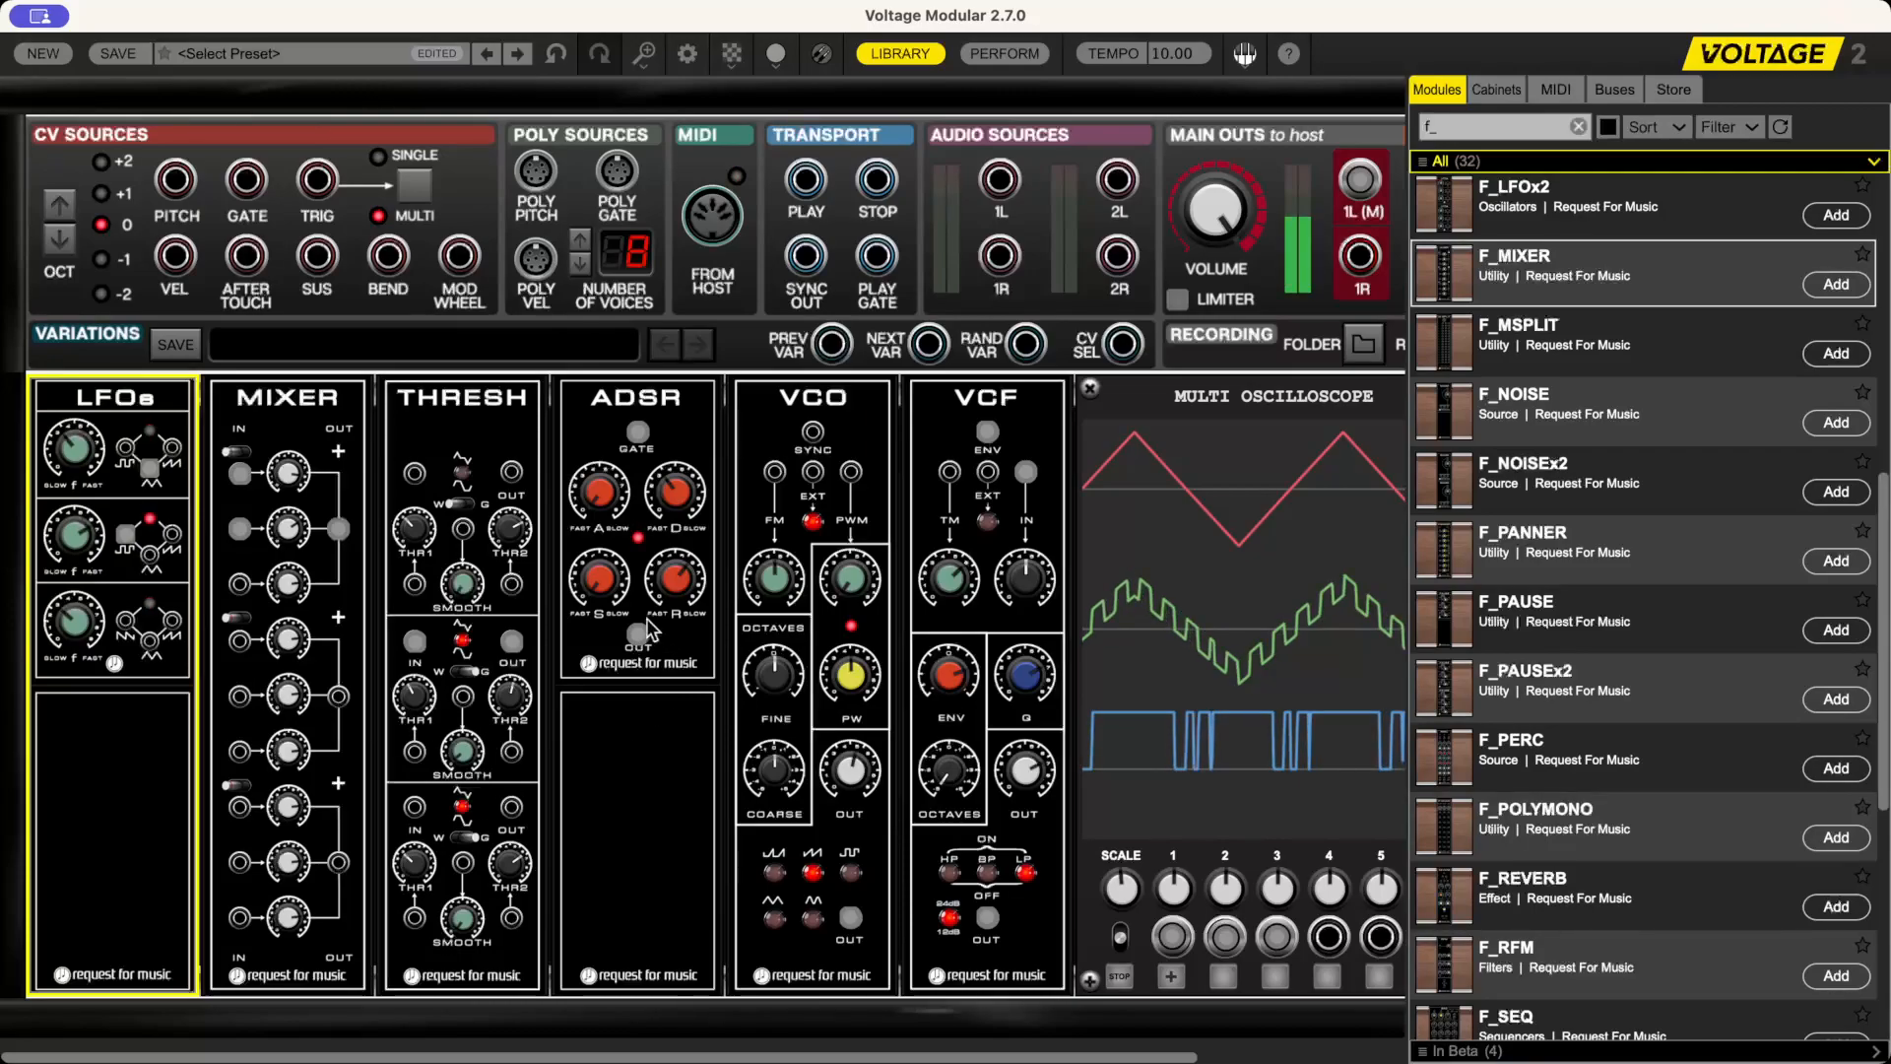
# - Switch the first mixer section to multiply mode and readjust the second THRESH section's thresholds and smoothing
pyautogui.click(437, 734)
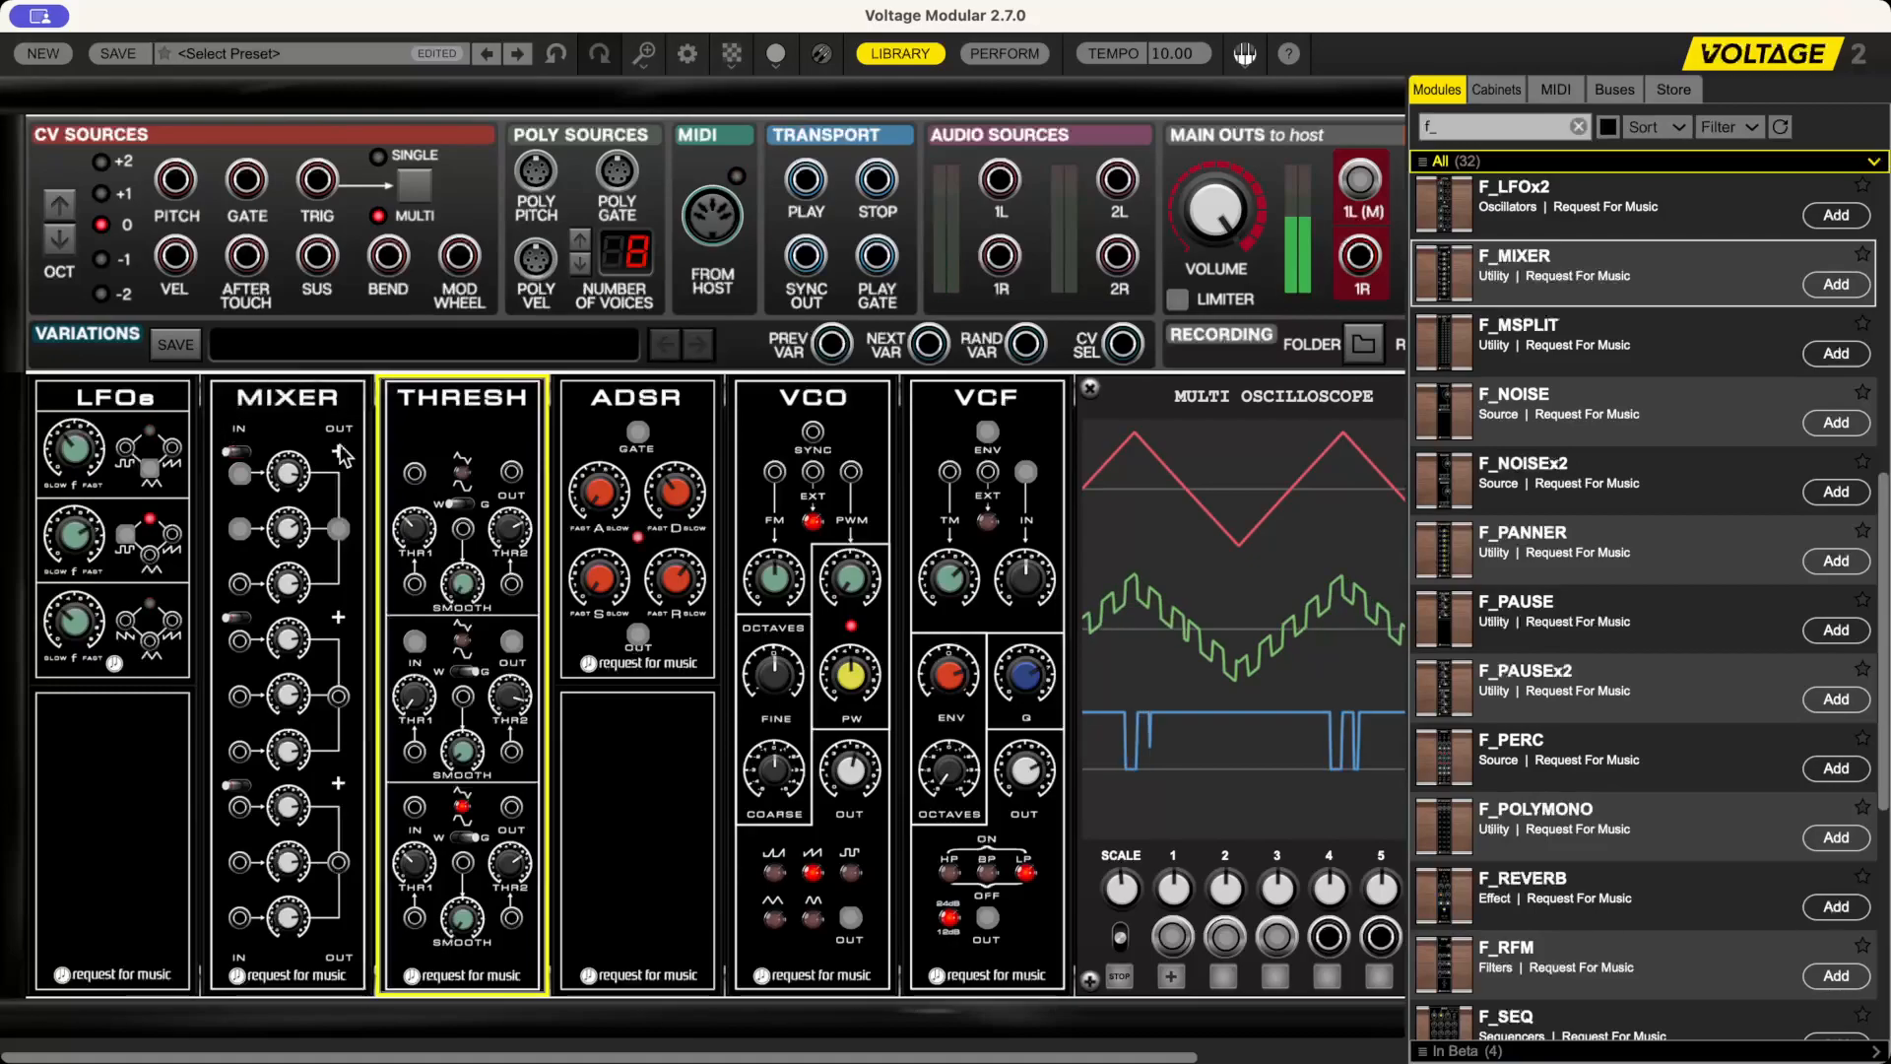
pyautogui.click(245, 454)
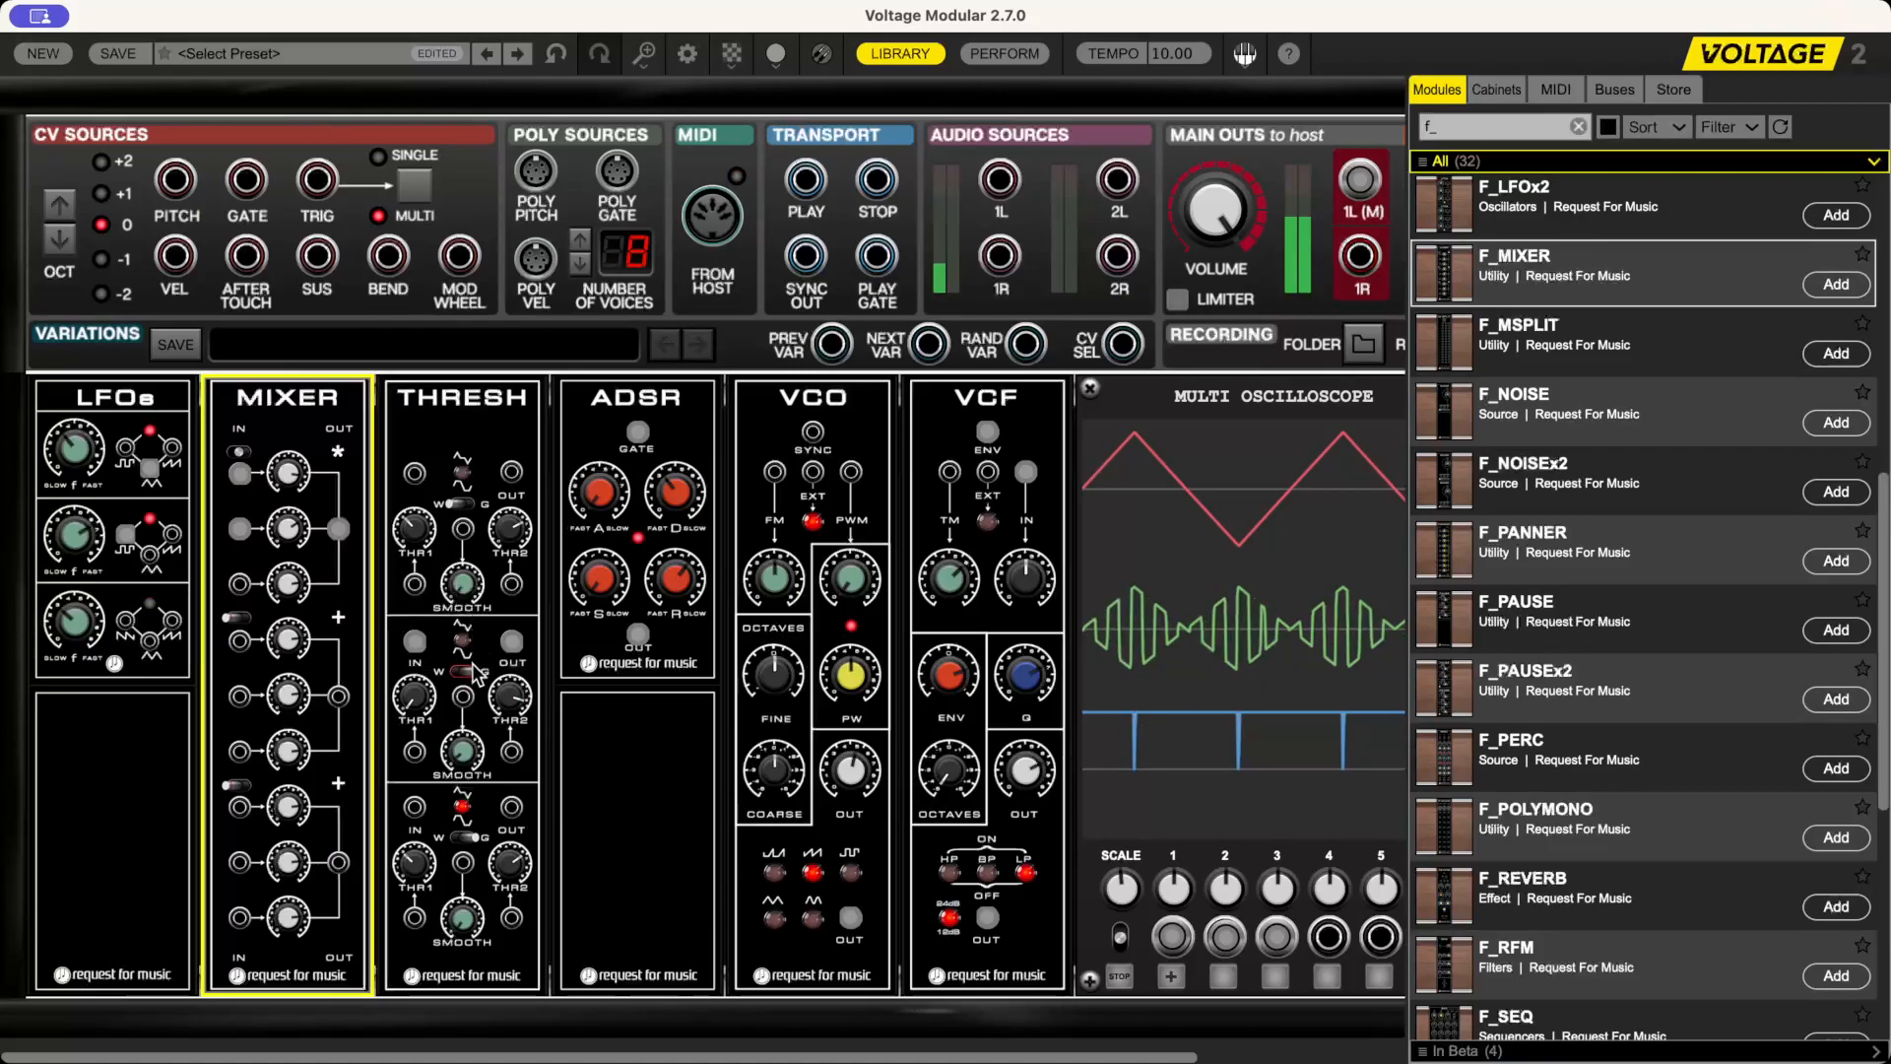
pyautogui.click(425, 700)
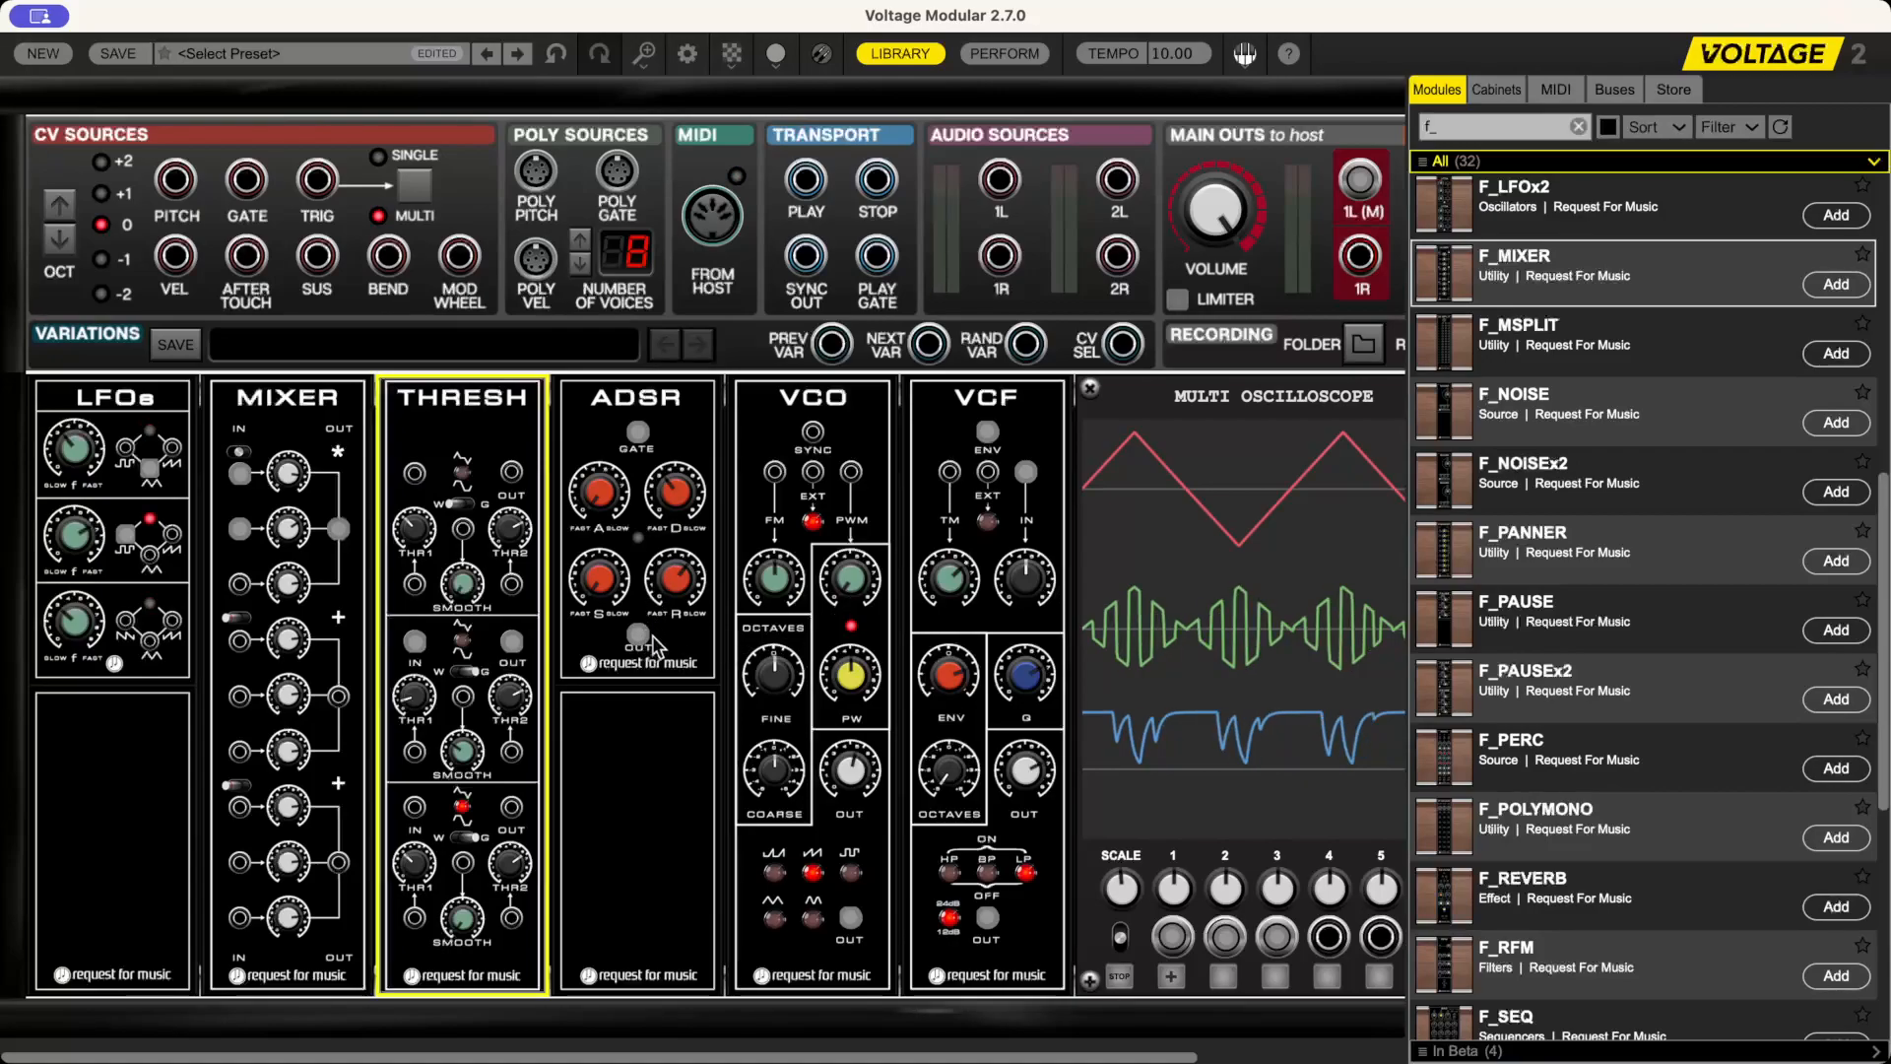
# - Move the second THRESH output from the ADSR gate to the VCF's TM input, adjust the TM amount, and raise SMOOTH to about 235.94
pyautogui.moveTo(637, 432); pyautogui.dragTo(950, 477)
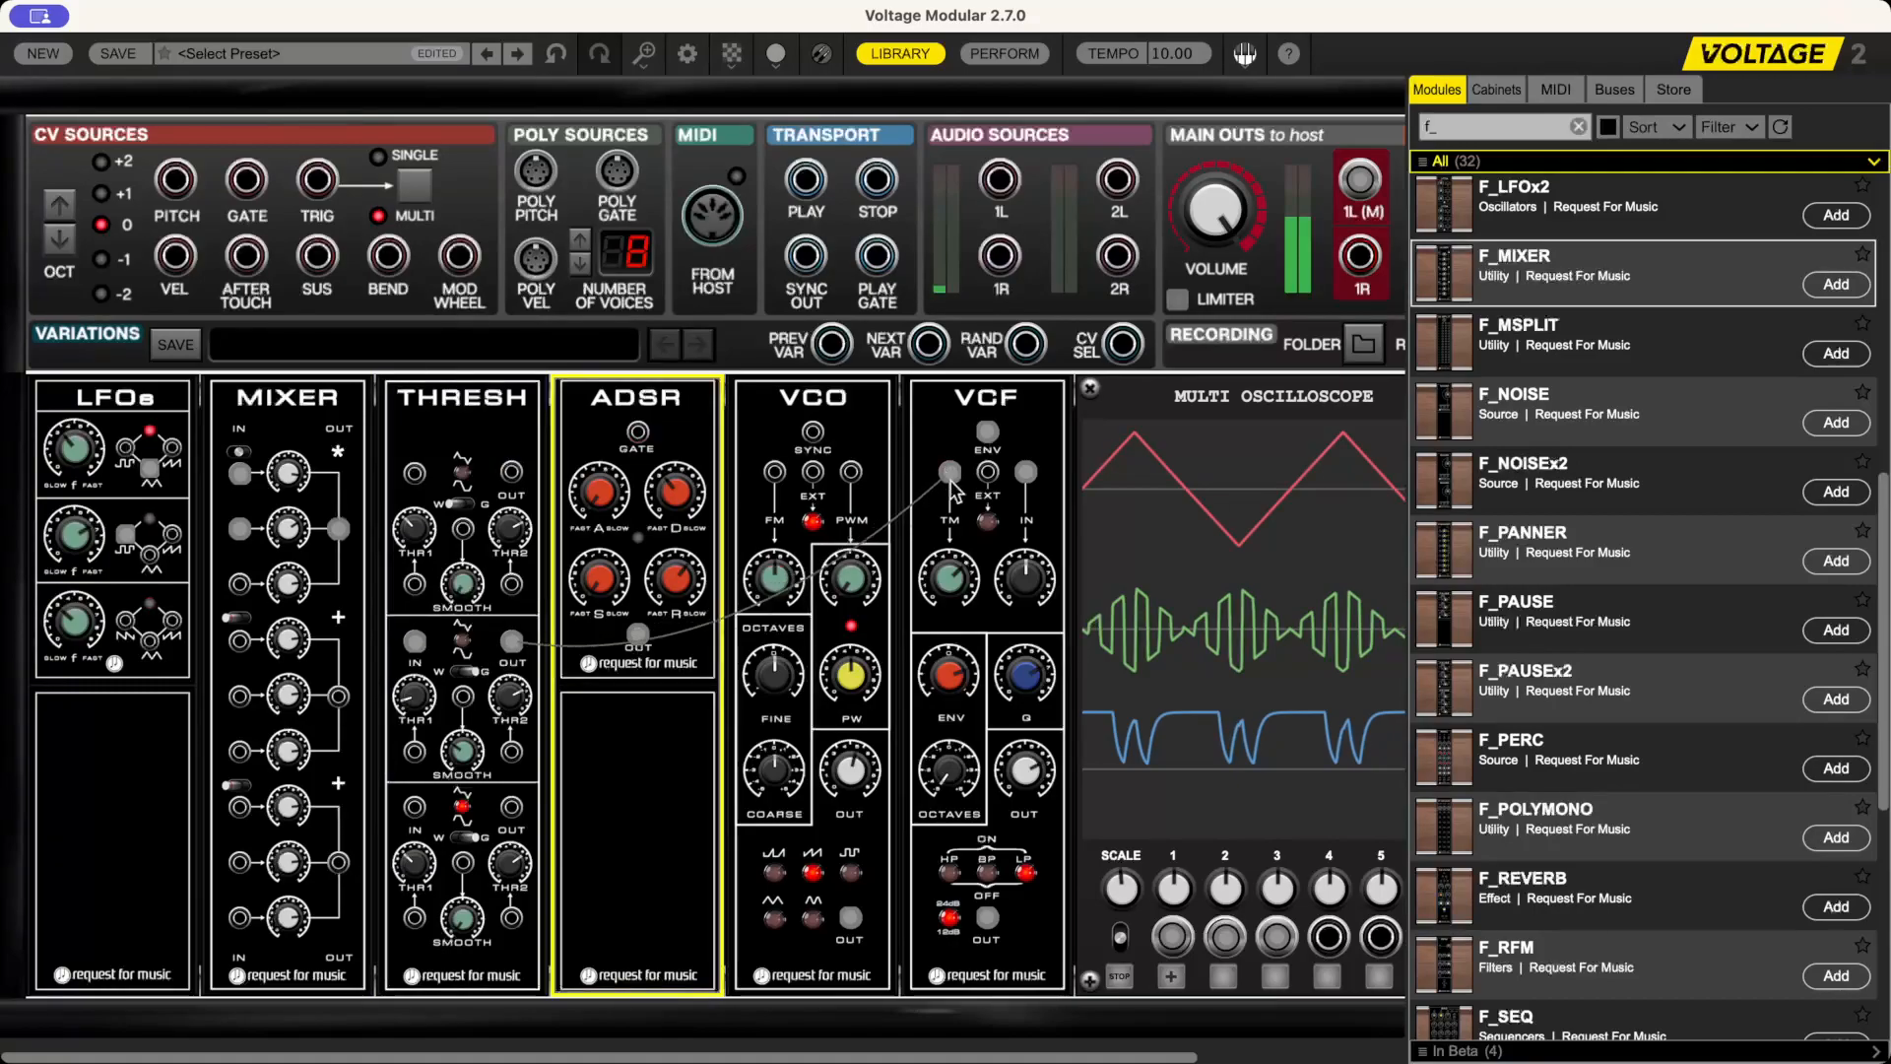
pyautogui.click(956, 583)
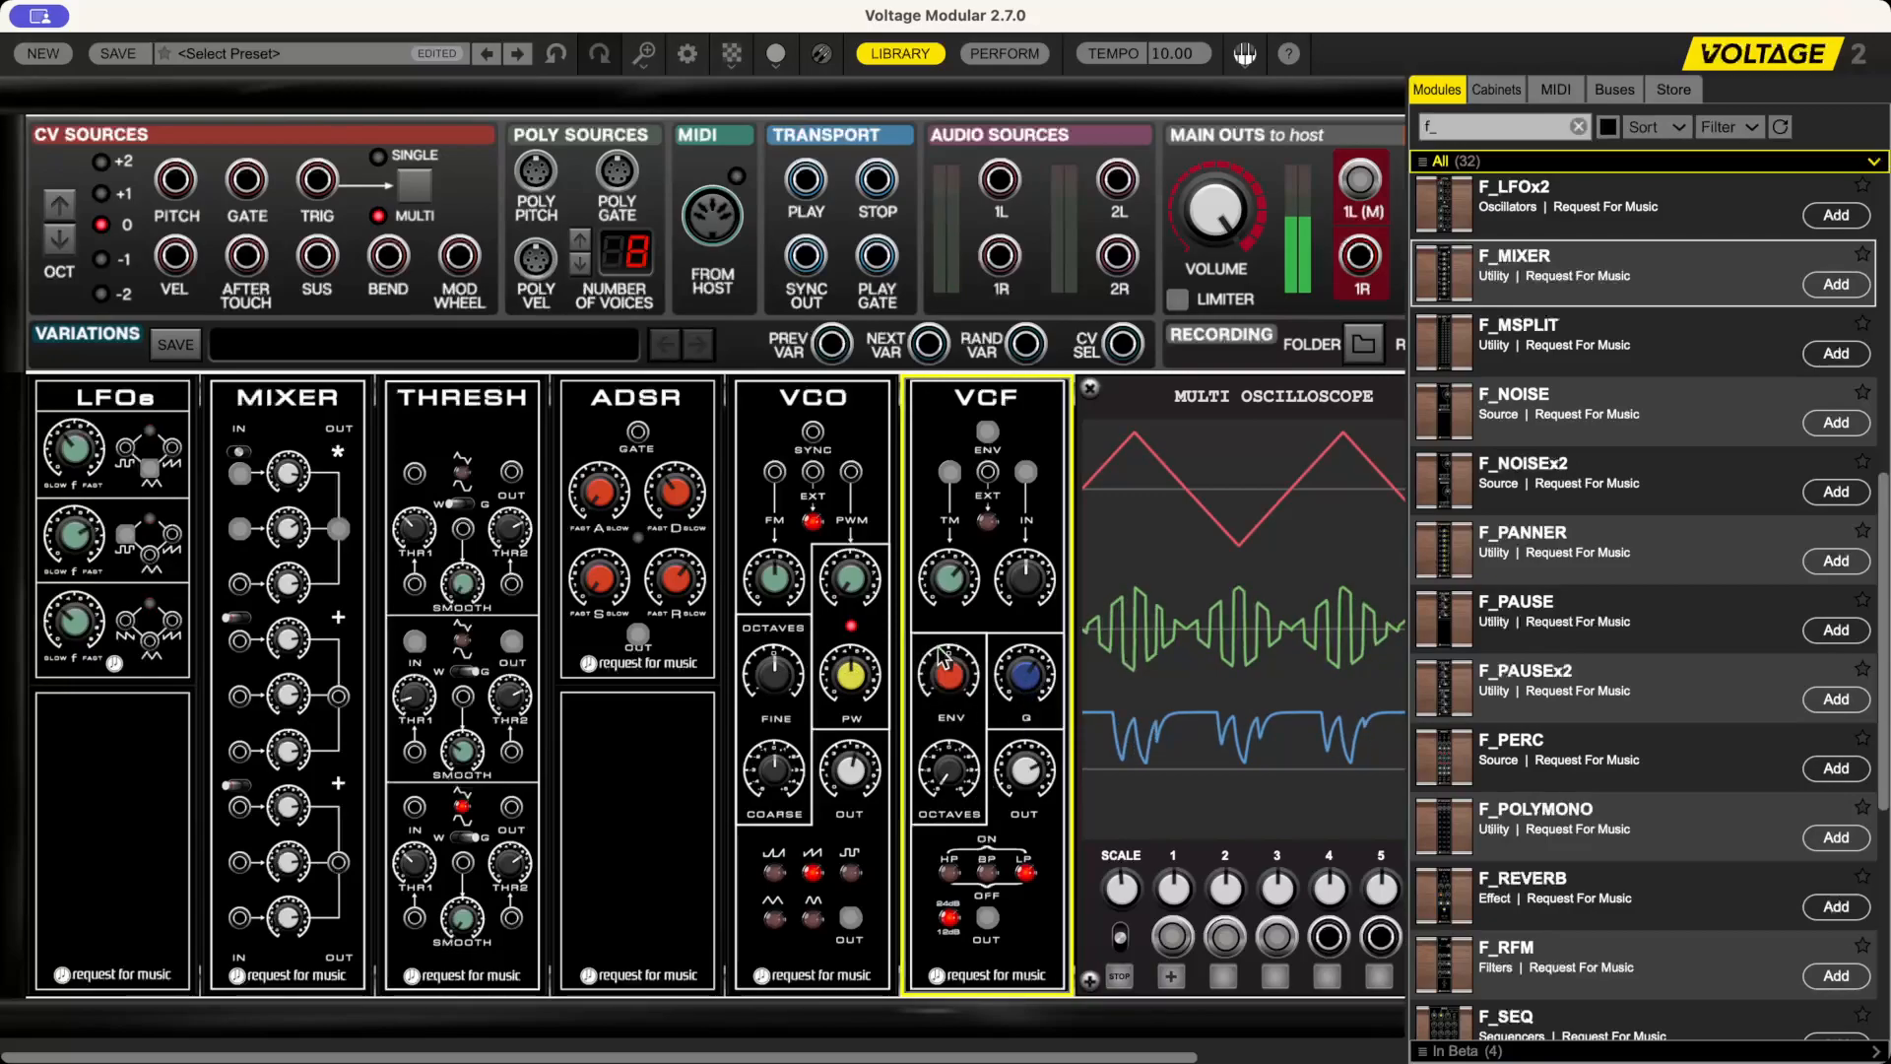
pyautogui.click(417, 701)
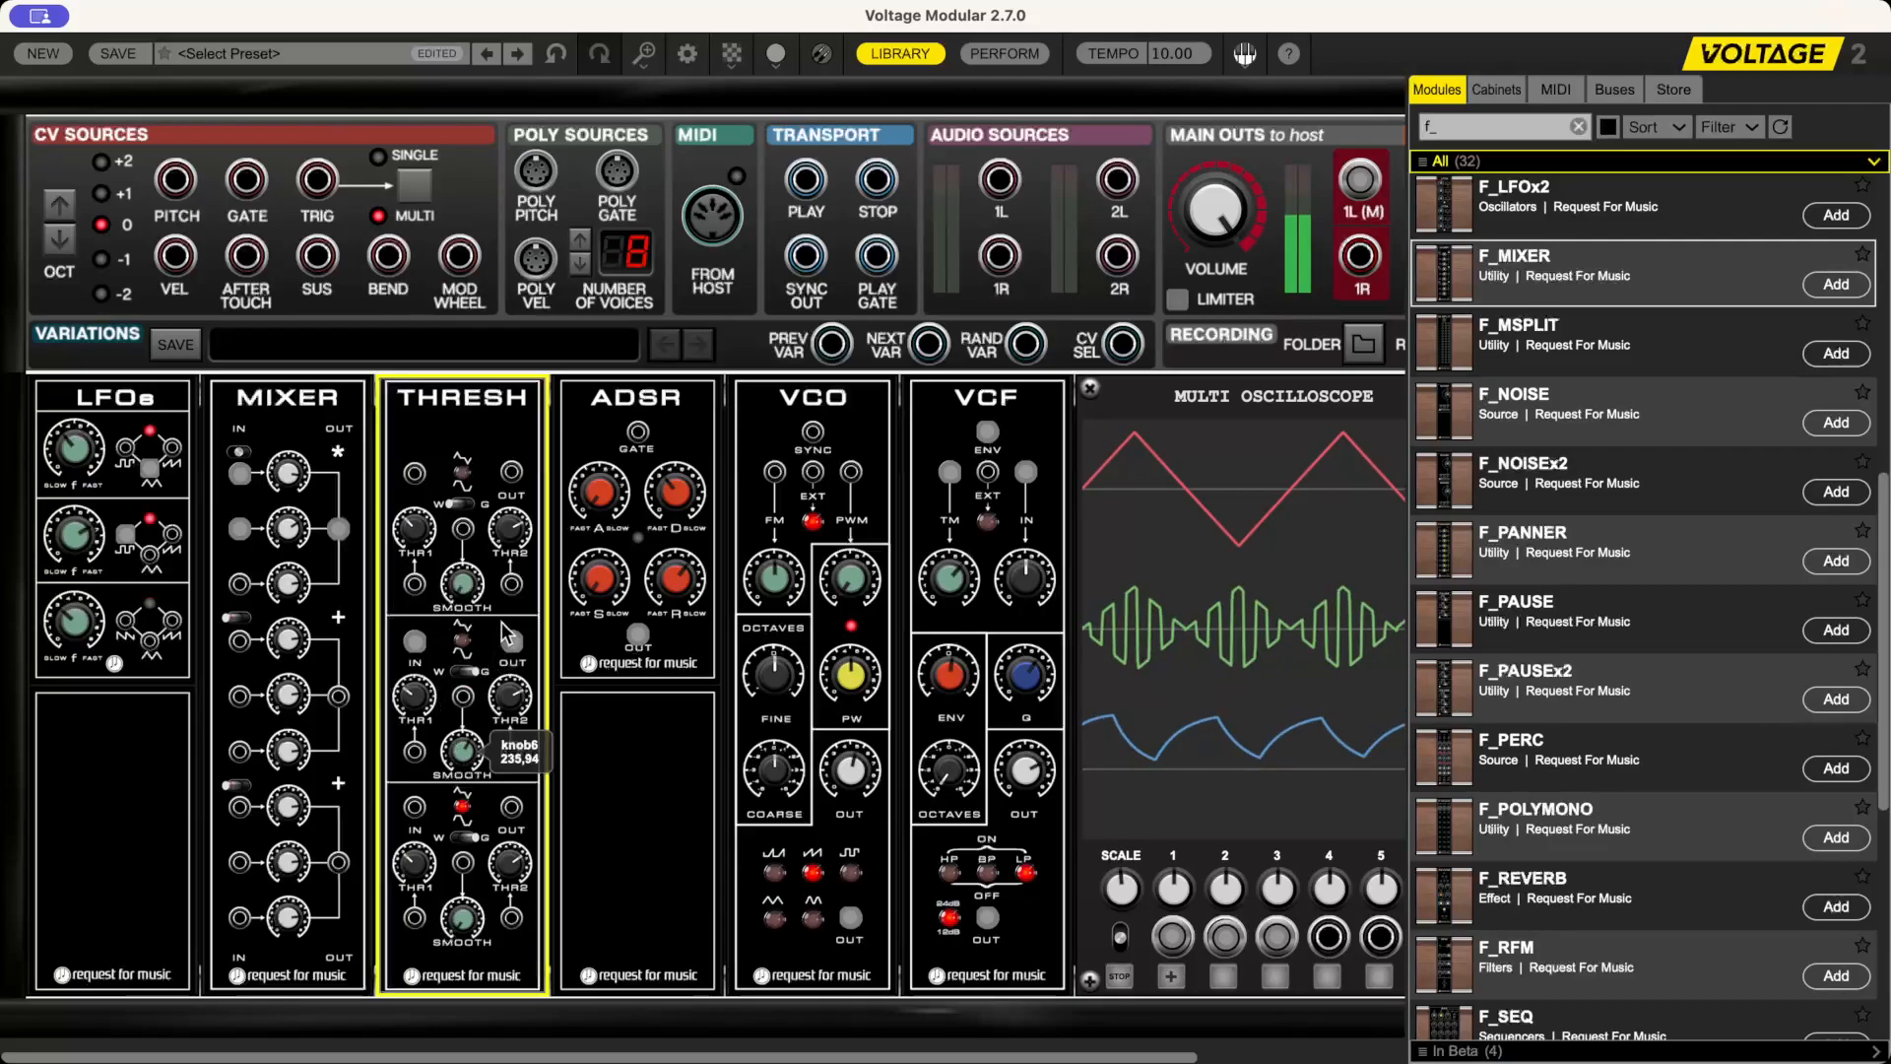
# - Raise the mixer's second input level, patch the third LFO's square output into the third input, and adjust that input's level
pyautogui.click(296, 537)
pyautogui.moveTo(295, 555); pyautogui.dragTo(304, 498)
pyautogui.moveTo(125, 619); pyautogui.dragTo(239, 585)
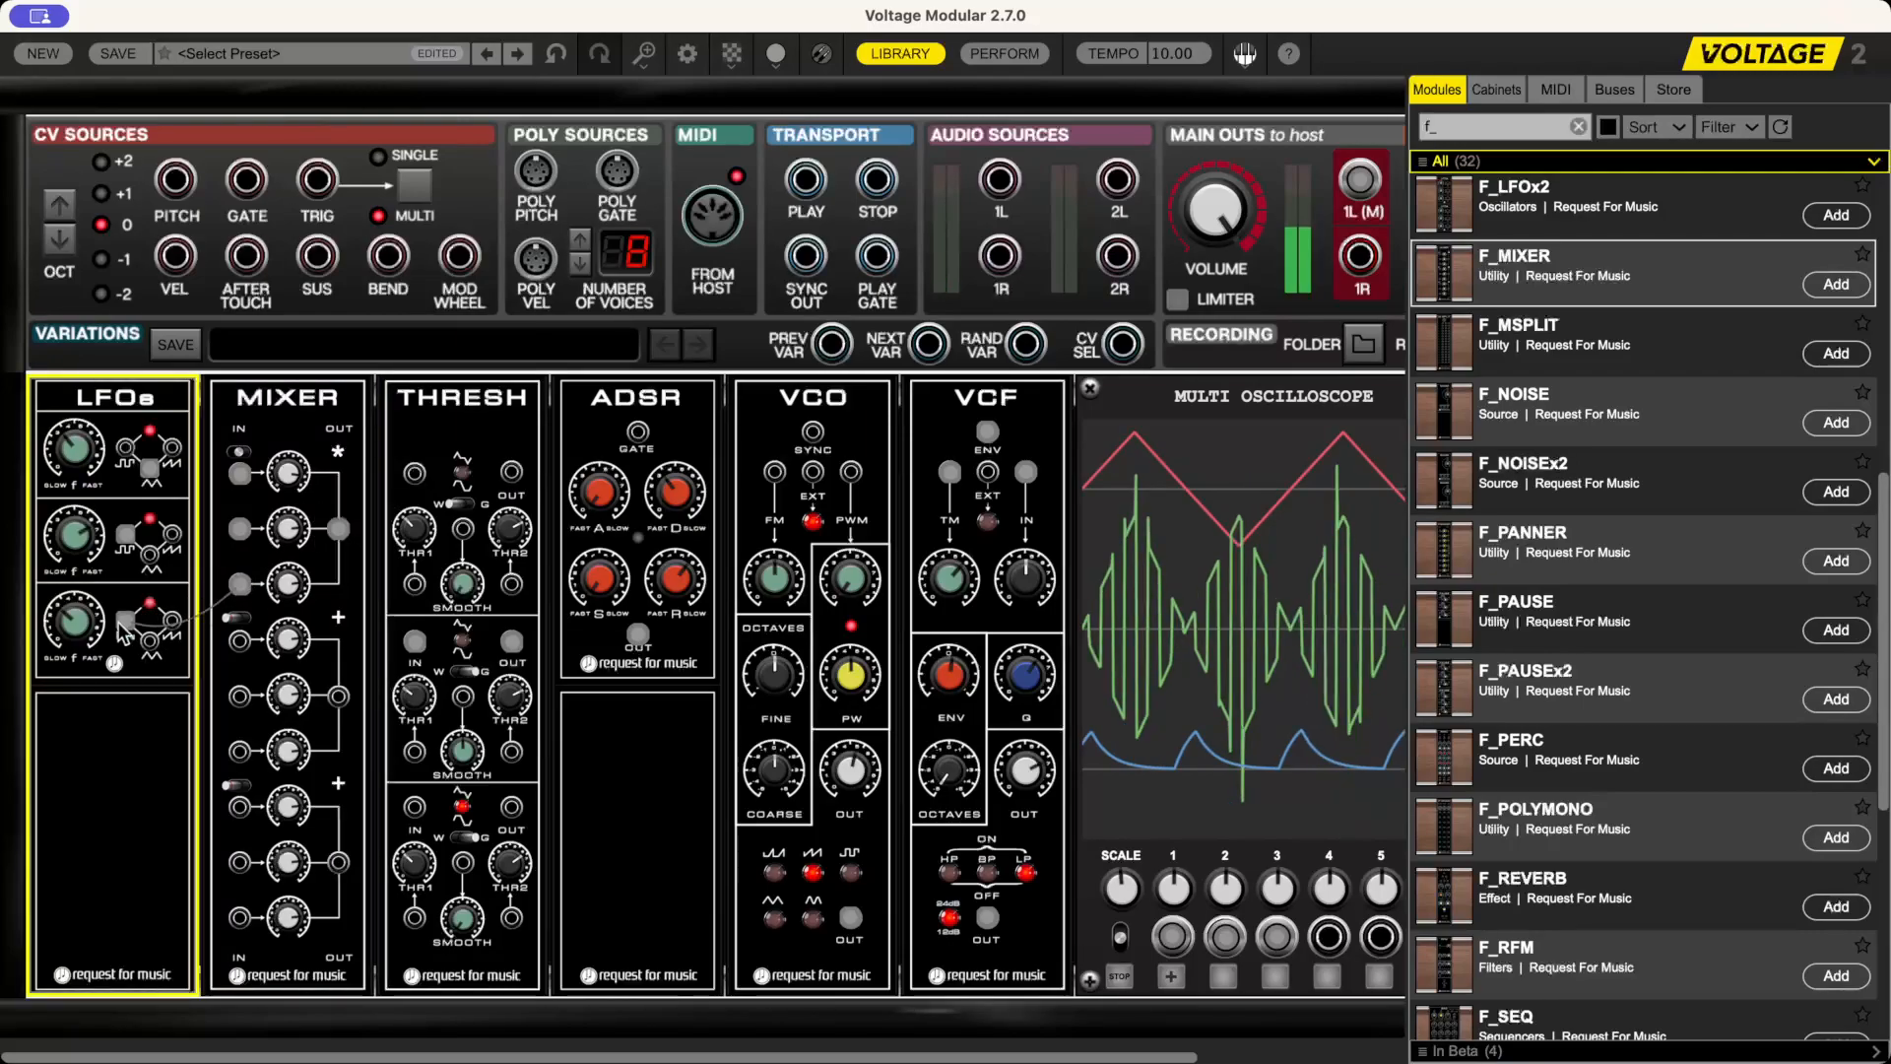
pyautogui.click(286, 589)
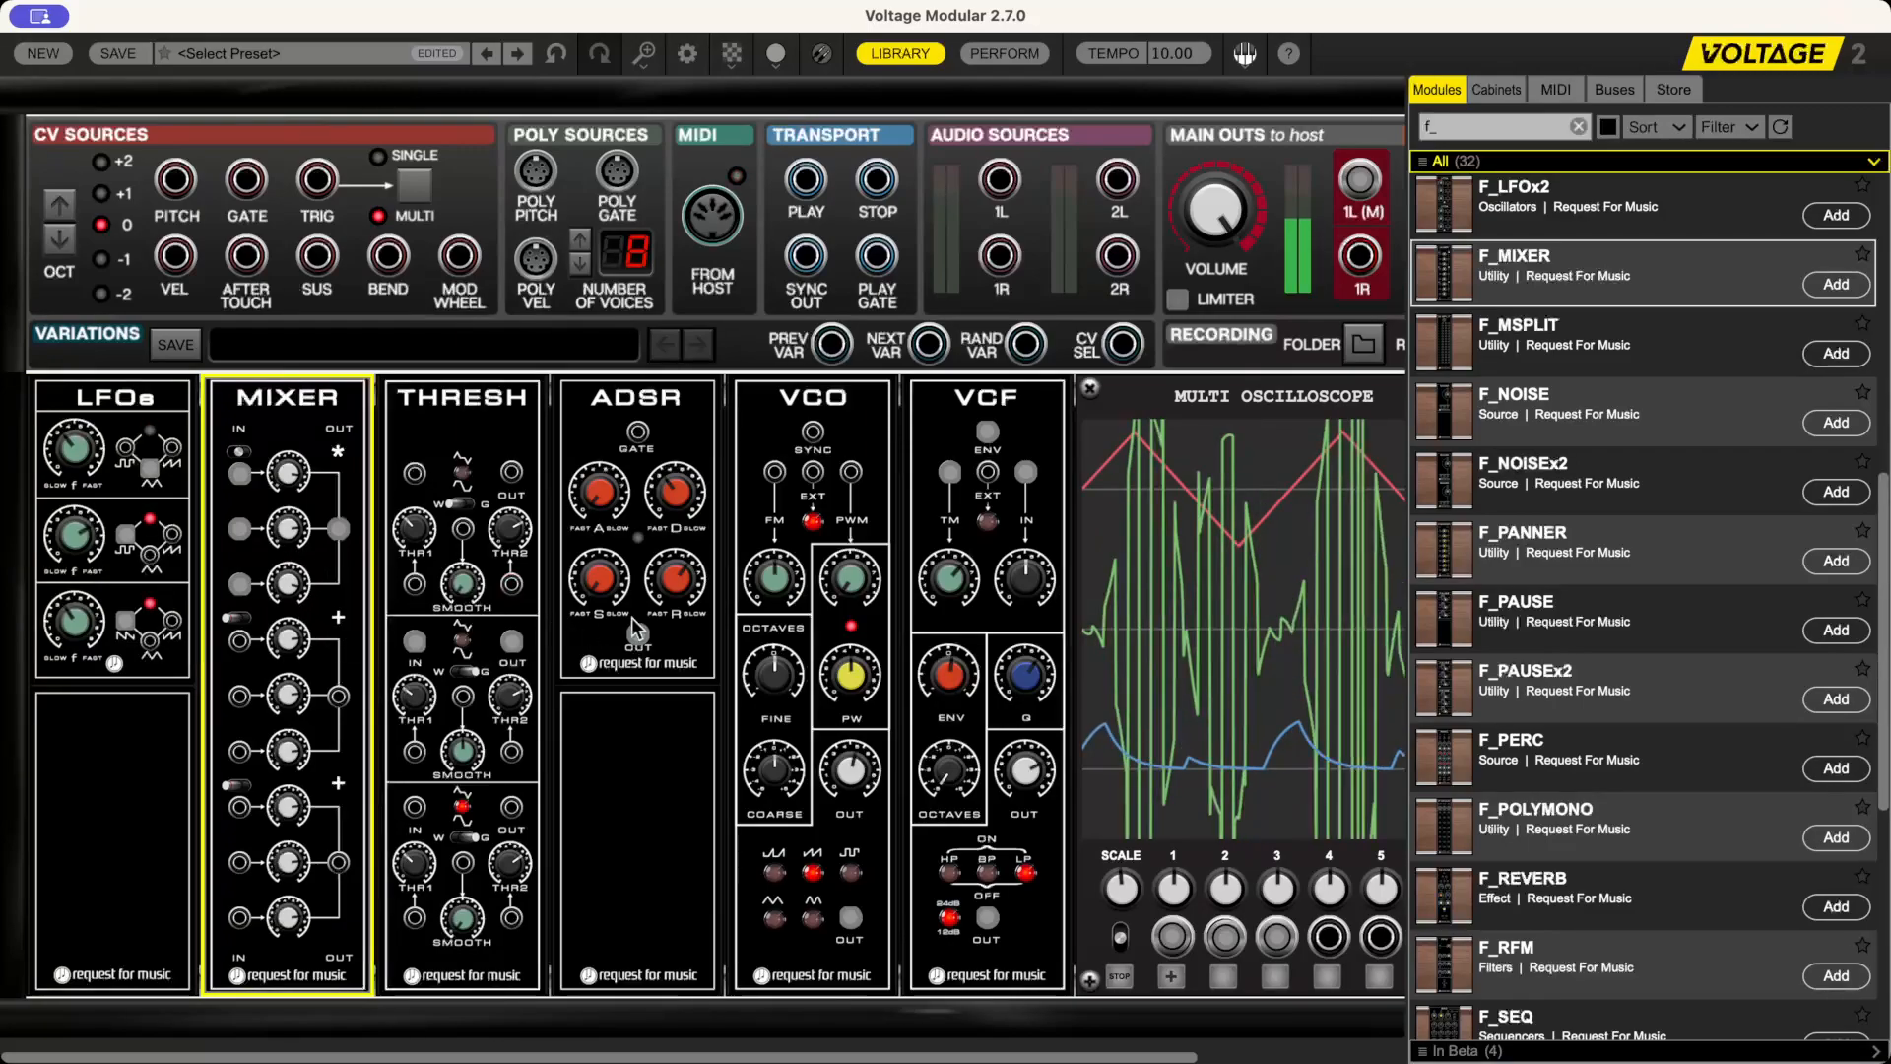
# - Lower the second THRESH section's SMOOTH amount and slow down the first LFO
pyautogui.click(460, 752)
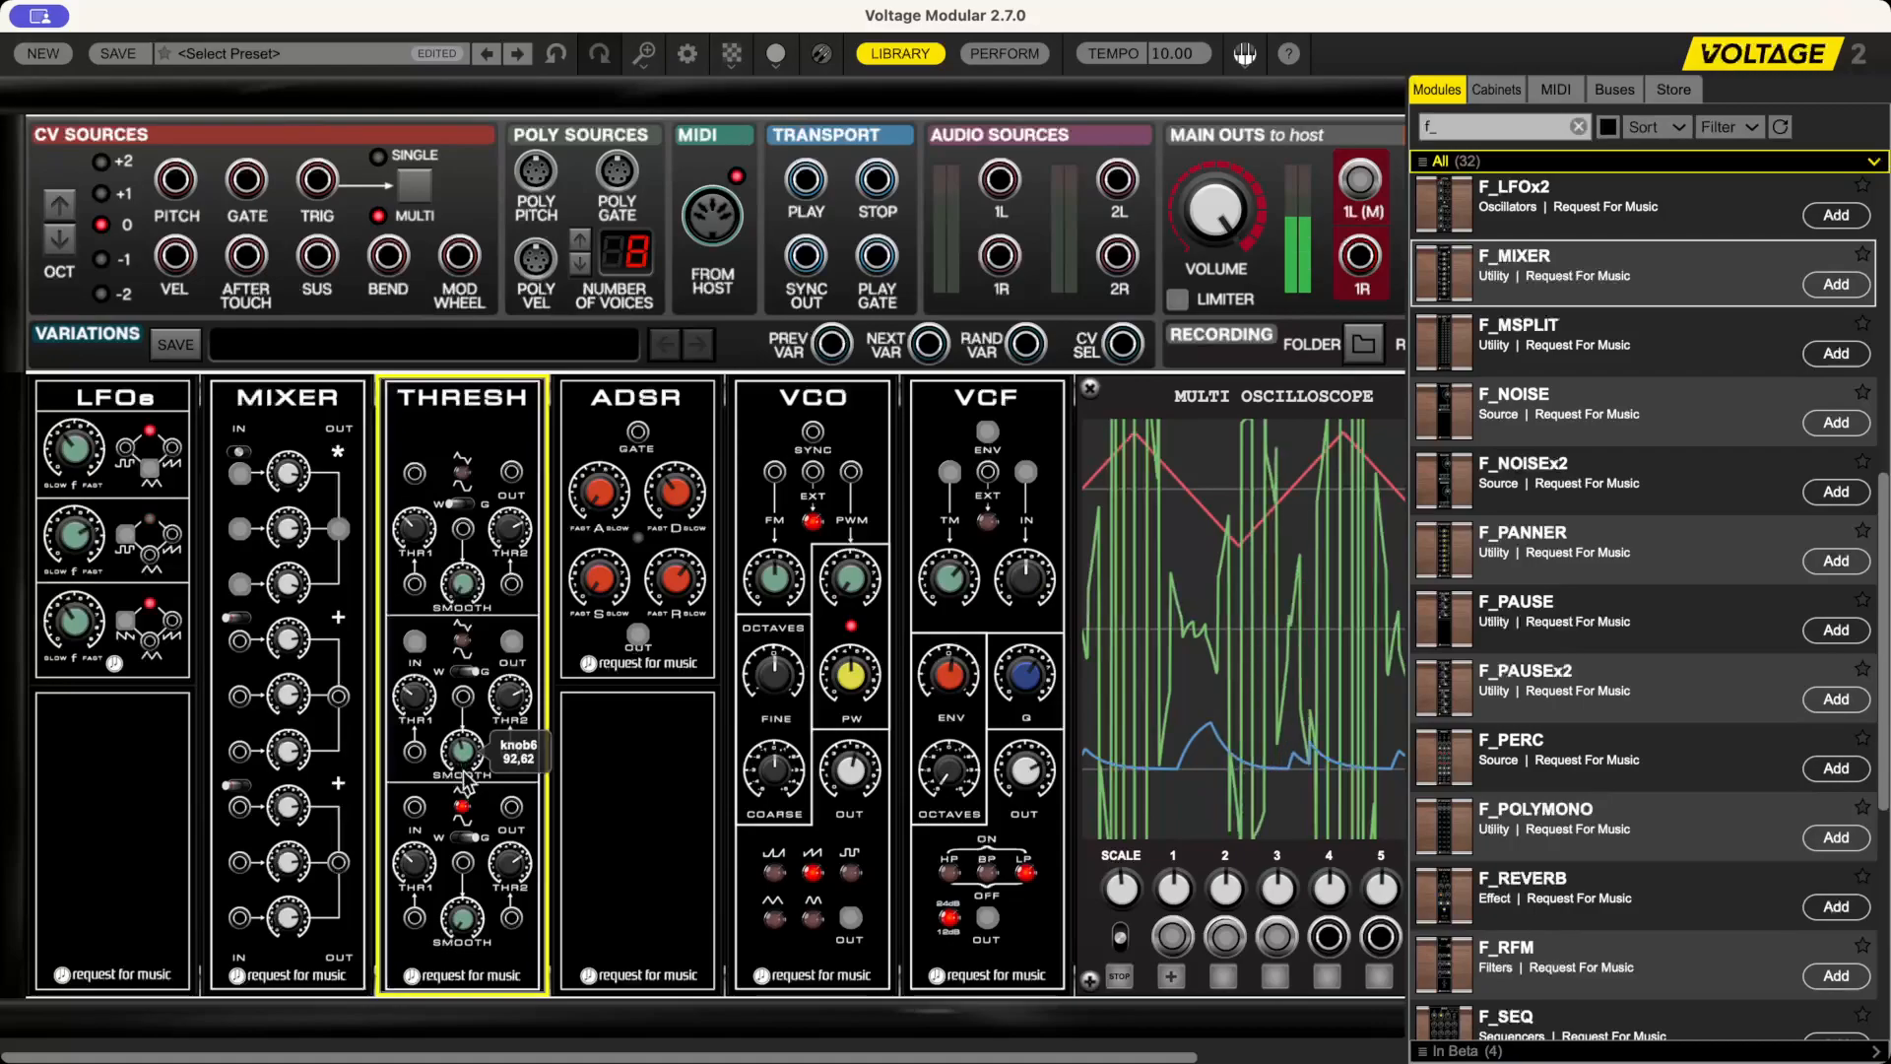
pyautogui.moveTo(468, 785)
pyautogui.mouseDown()
pyautogui.moveTo(484, 837)
pyautogui.moveTo(477, 810)
pyautogui.mouseUp()
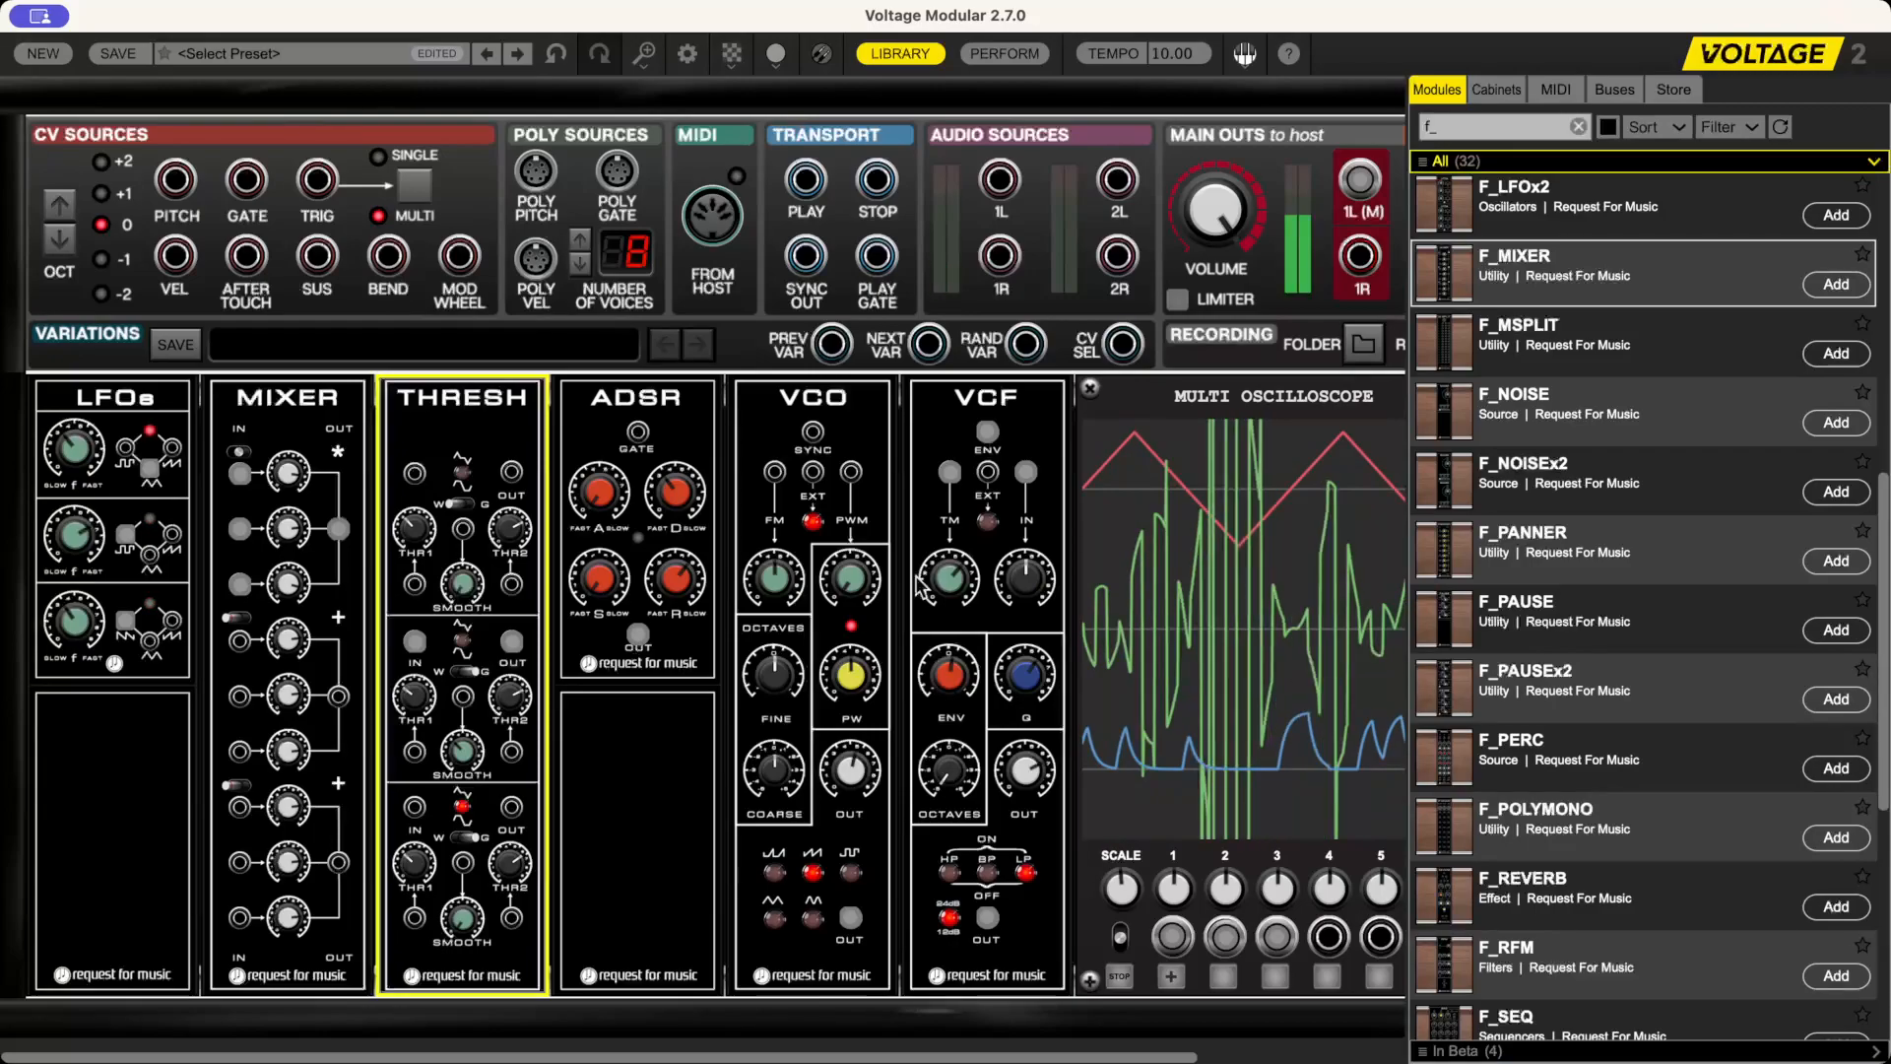
pyautogui.moveTo(83, 454); pyautogui.dragTo(86, 555)
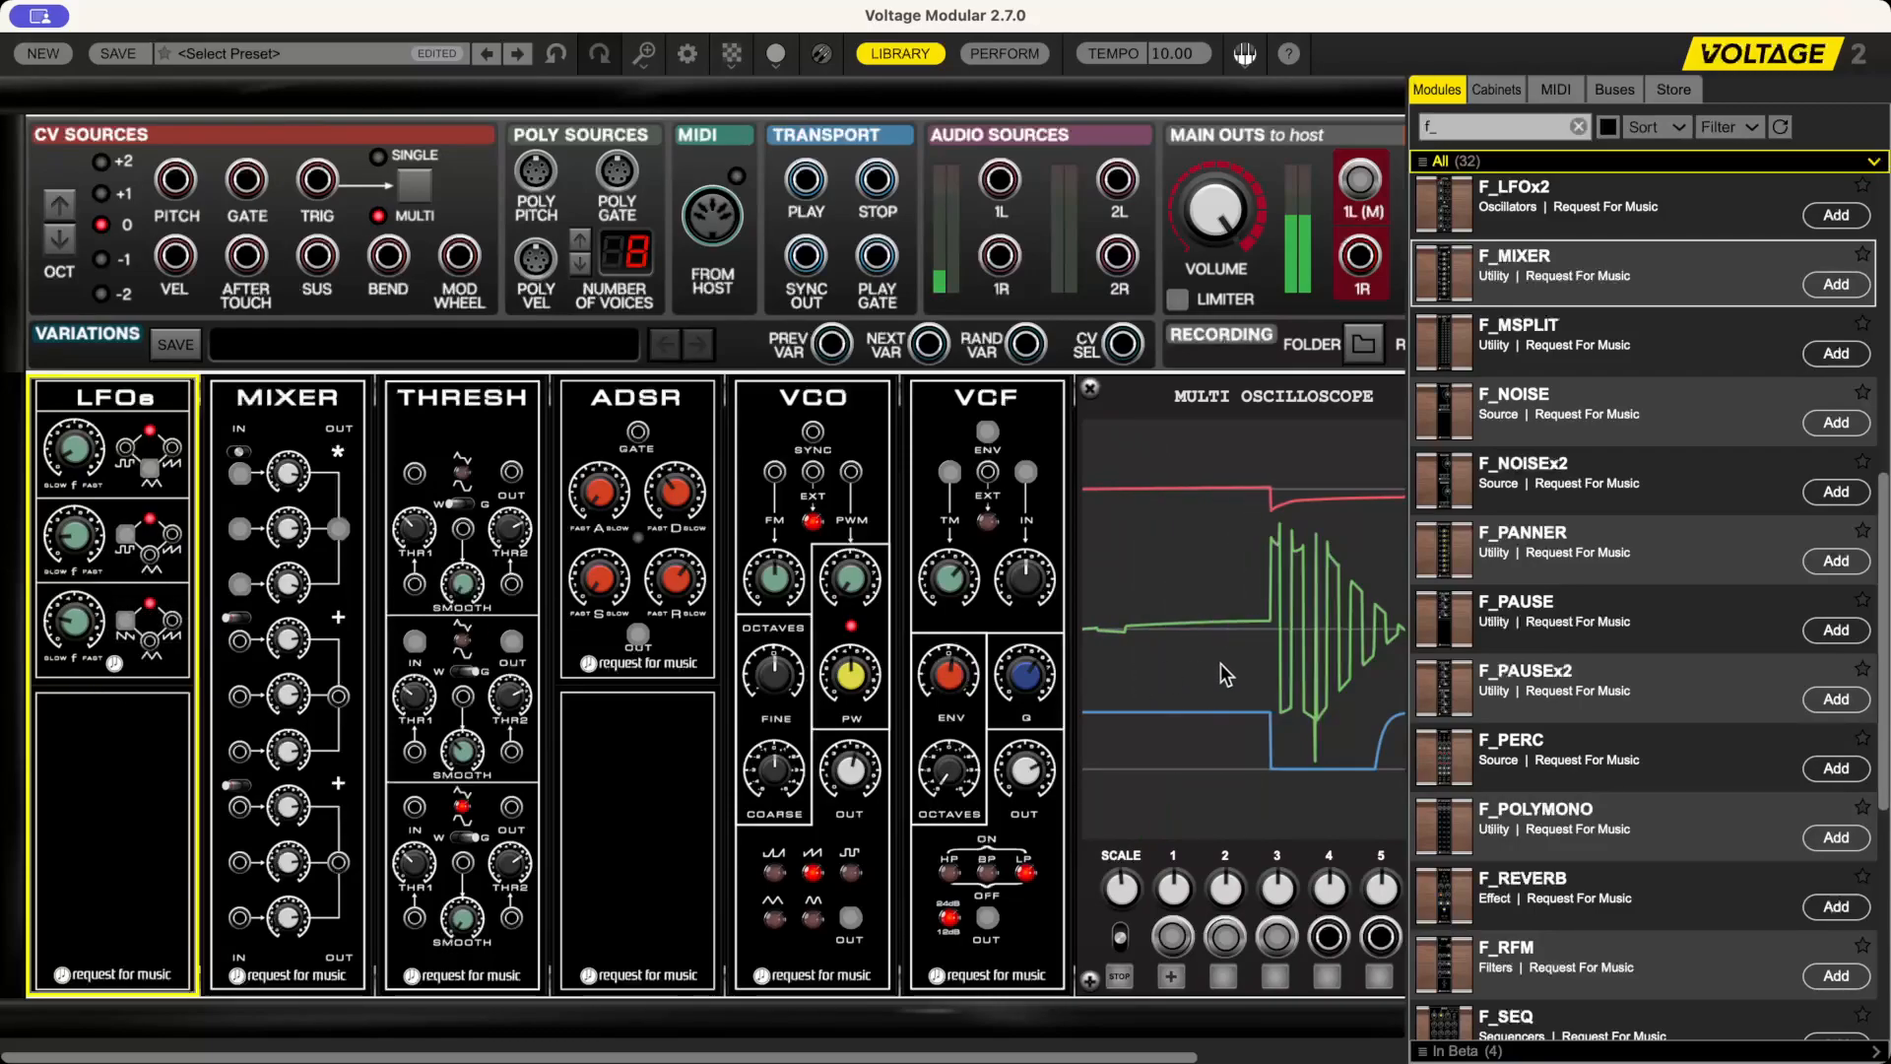
# - Adjust the ADSR decay and lower the Multi Oscilloscope's scale
pyautogui.moveTo(671, 493); pyautogui.dragTo(673, 609)
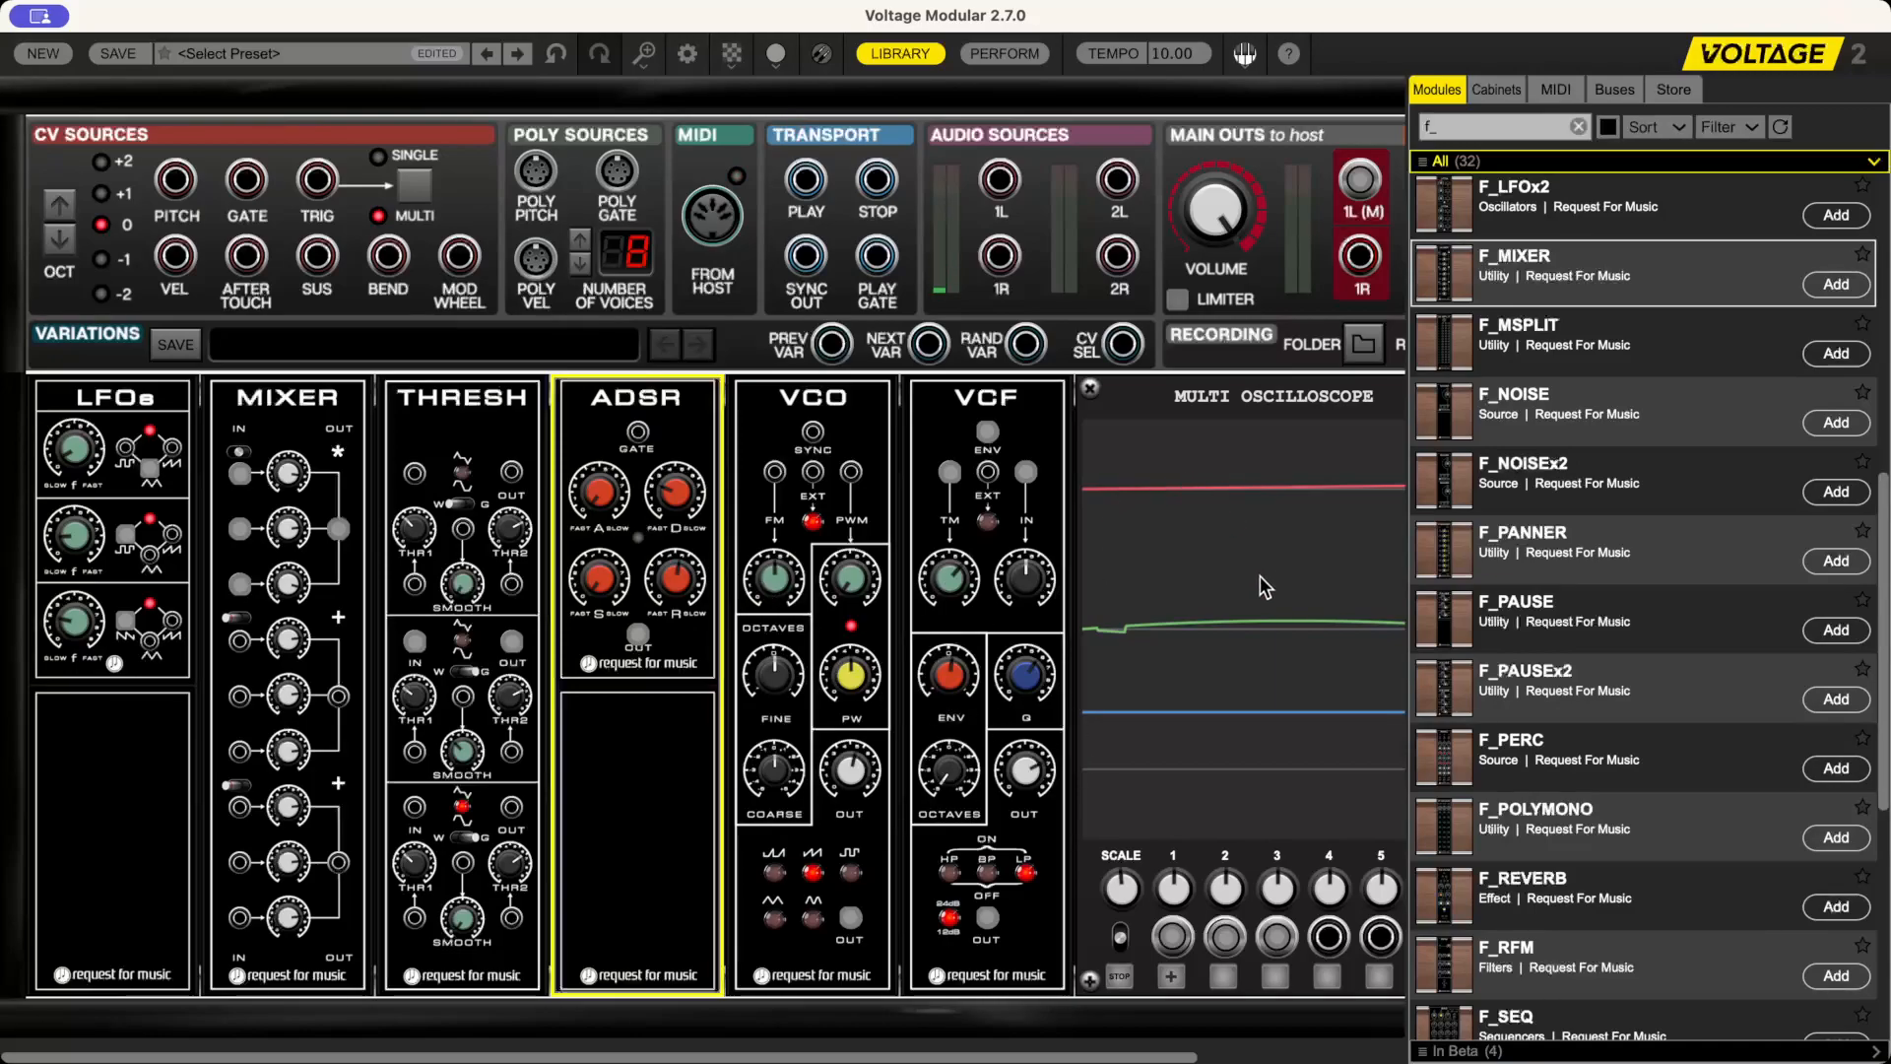
pyautogui.click(1119, 936)
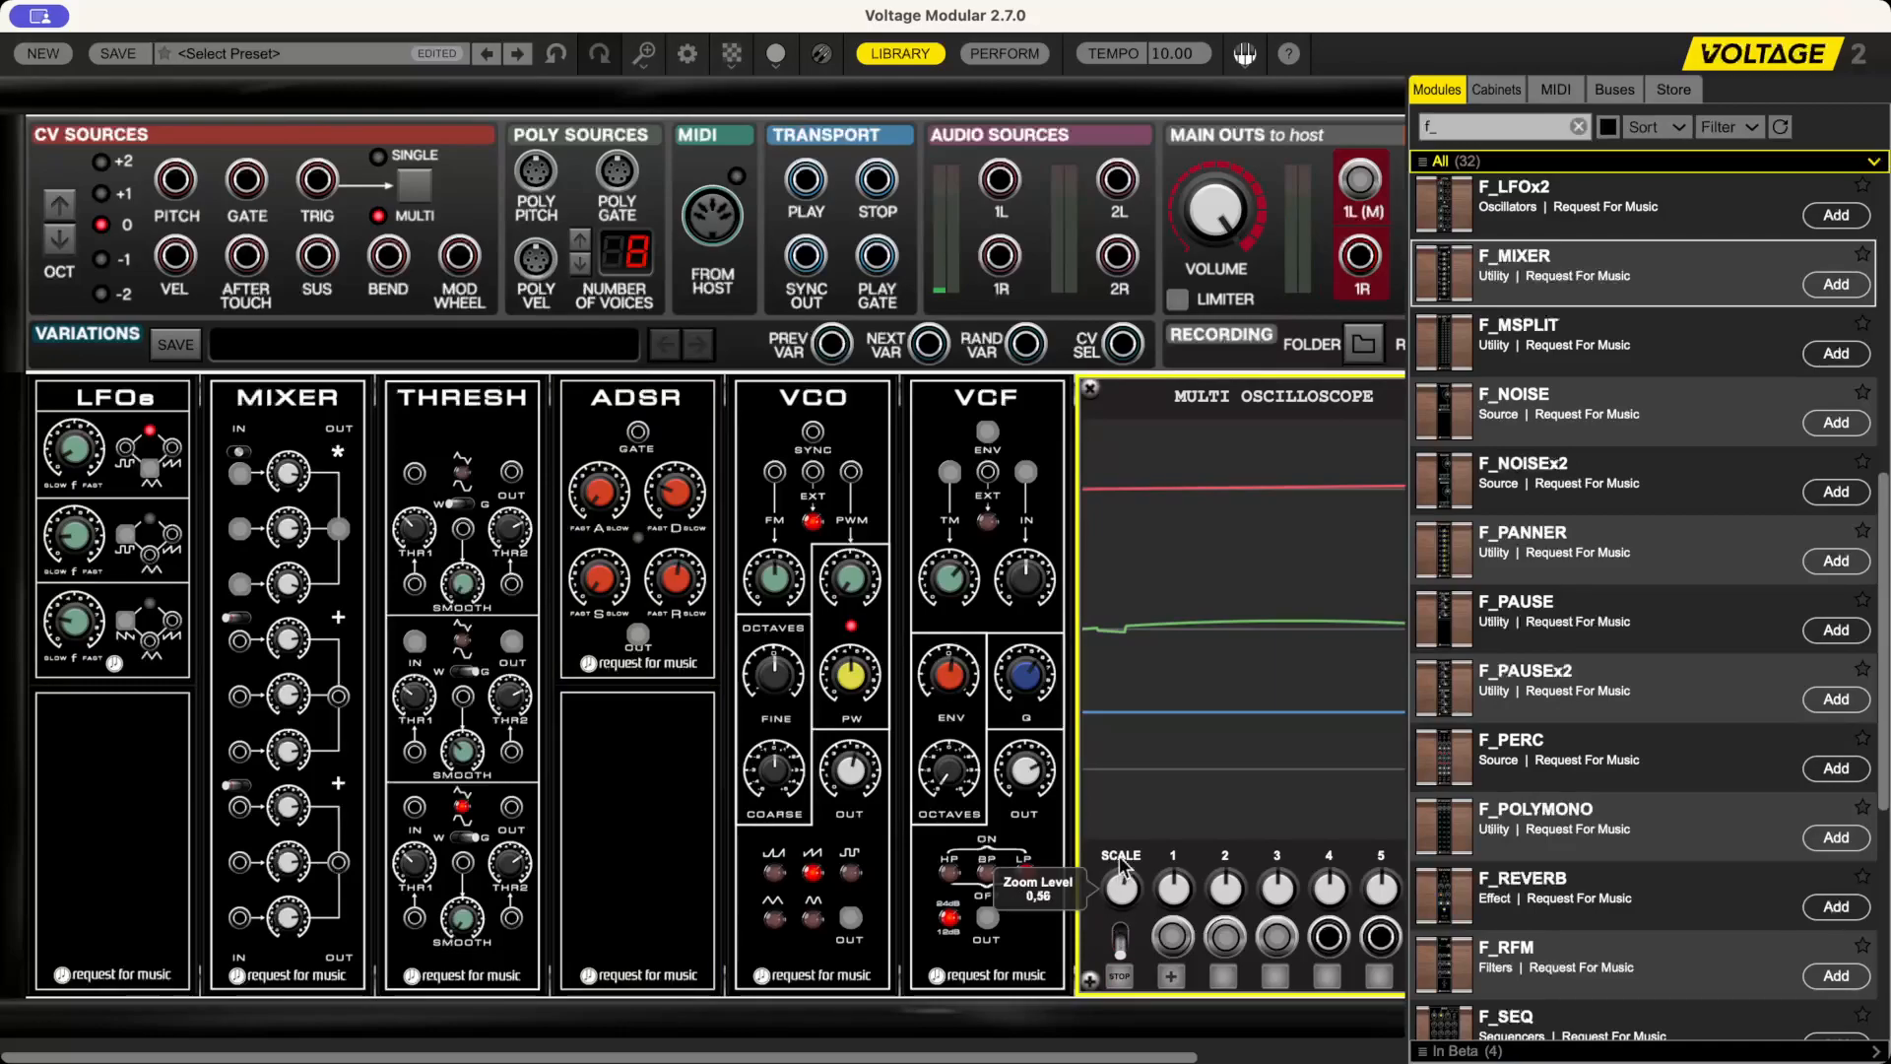
pyautogui.moveTo(1129, 828); pyautogui.dragTo(1153, 1013)
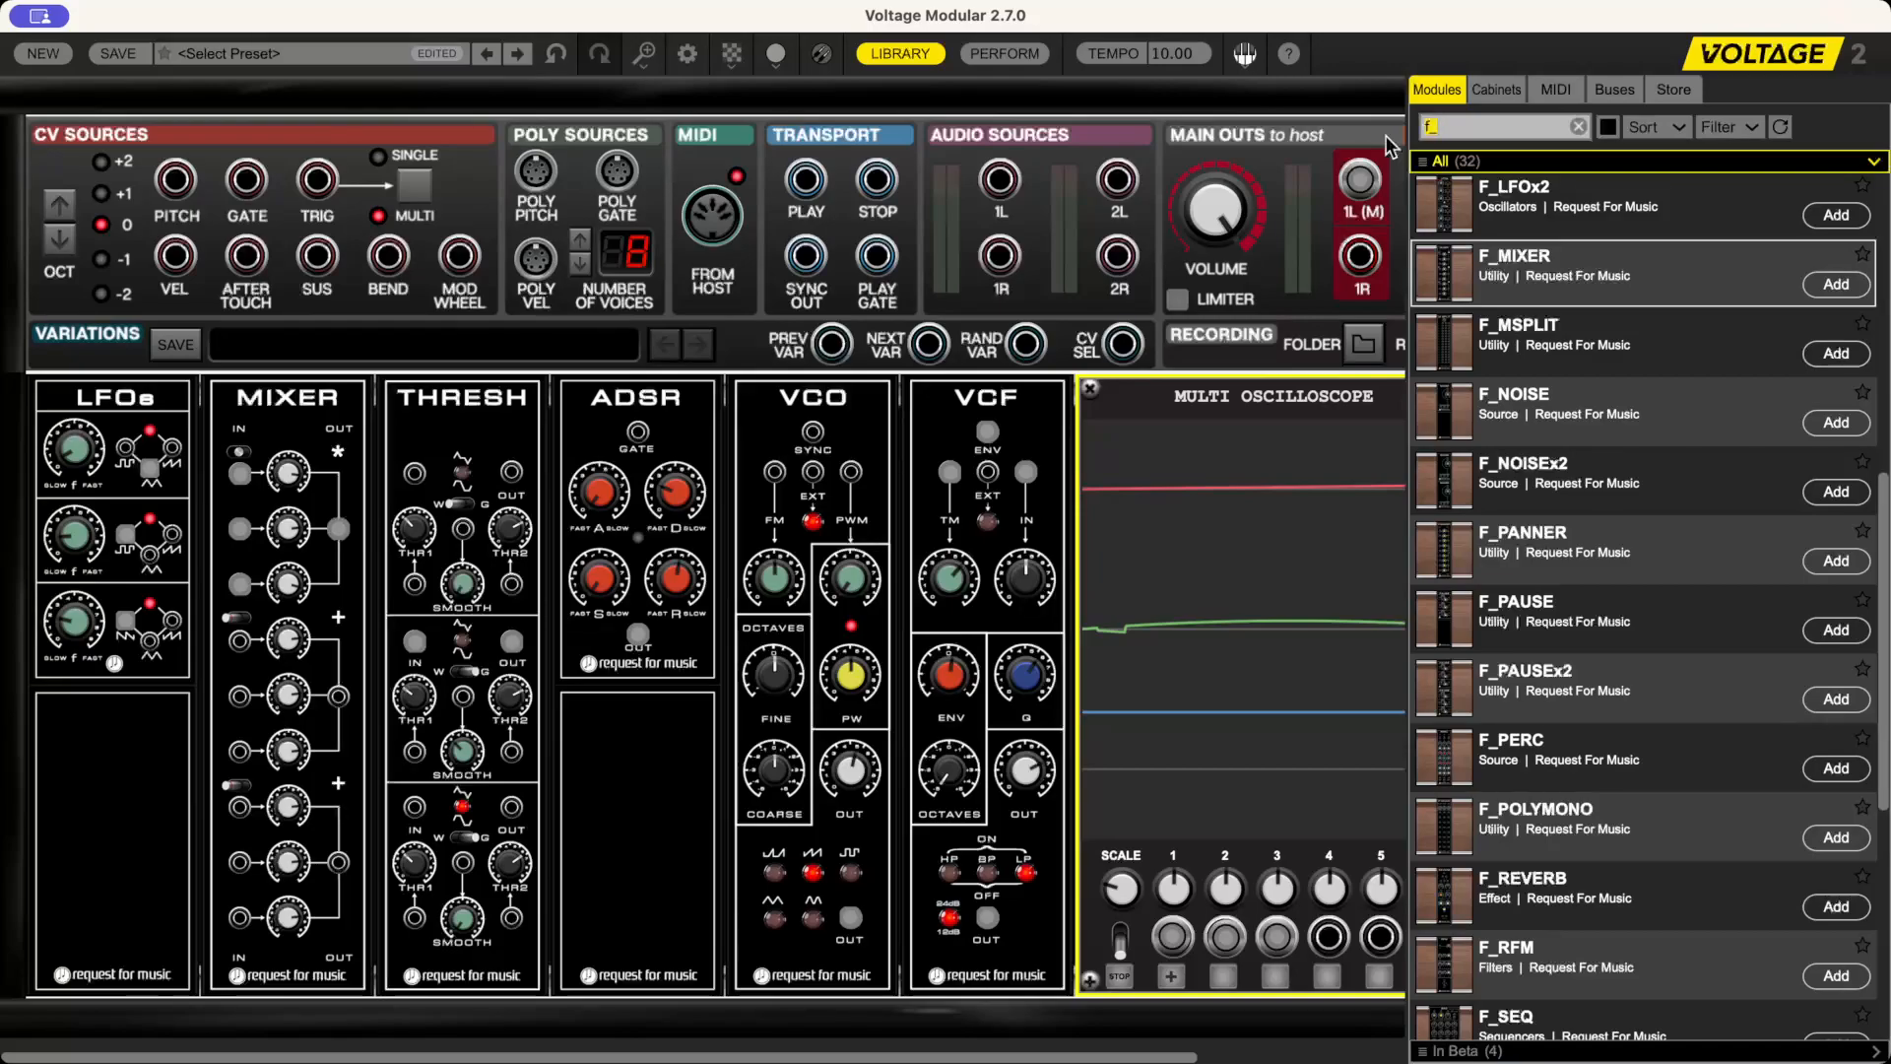
# - Search the module library for "slow", replace the Multi Oscilloscope with the Slow-Scope, and hide the library
pyautogui.press('BackSpace')
pyautogui.press('BackSpace')
pyautogui.write('slow')
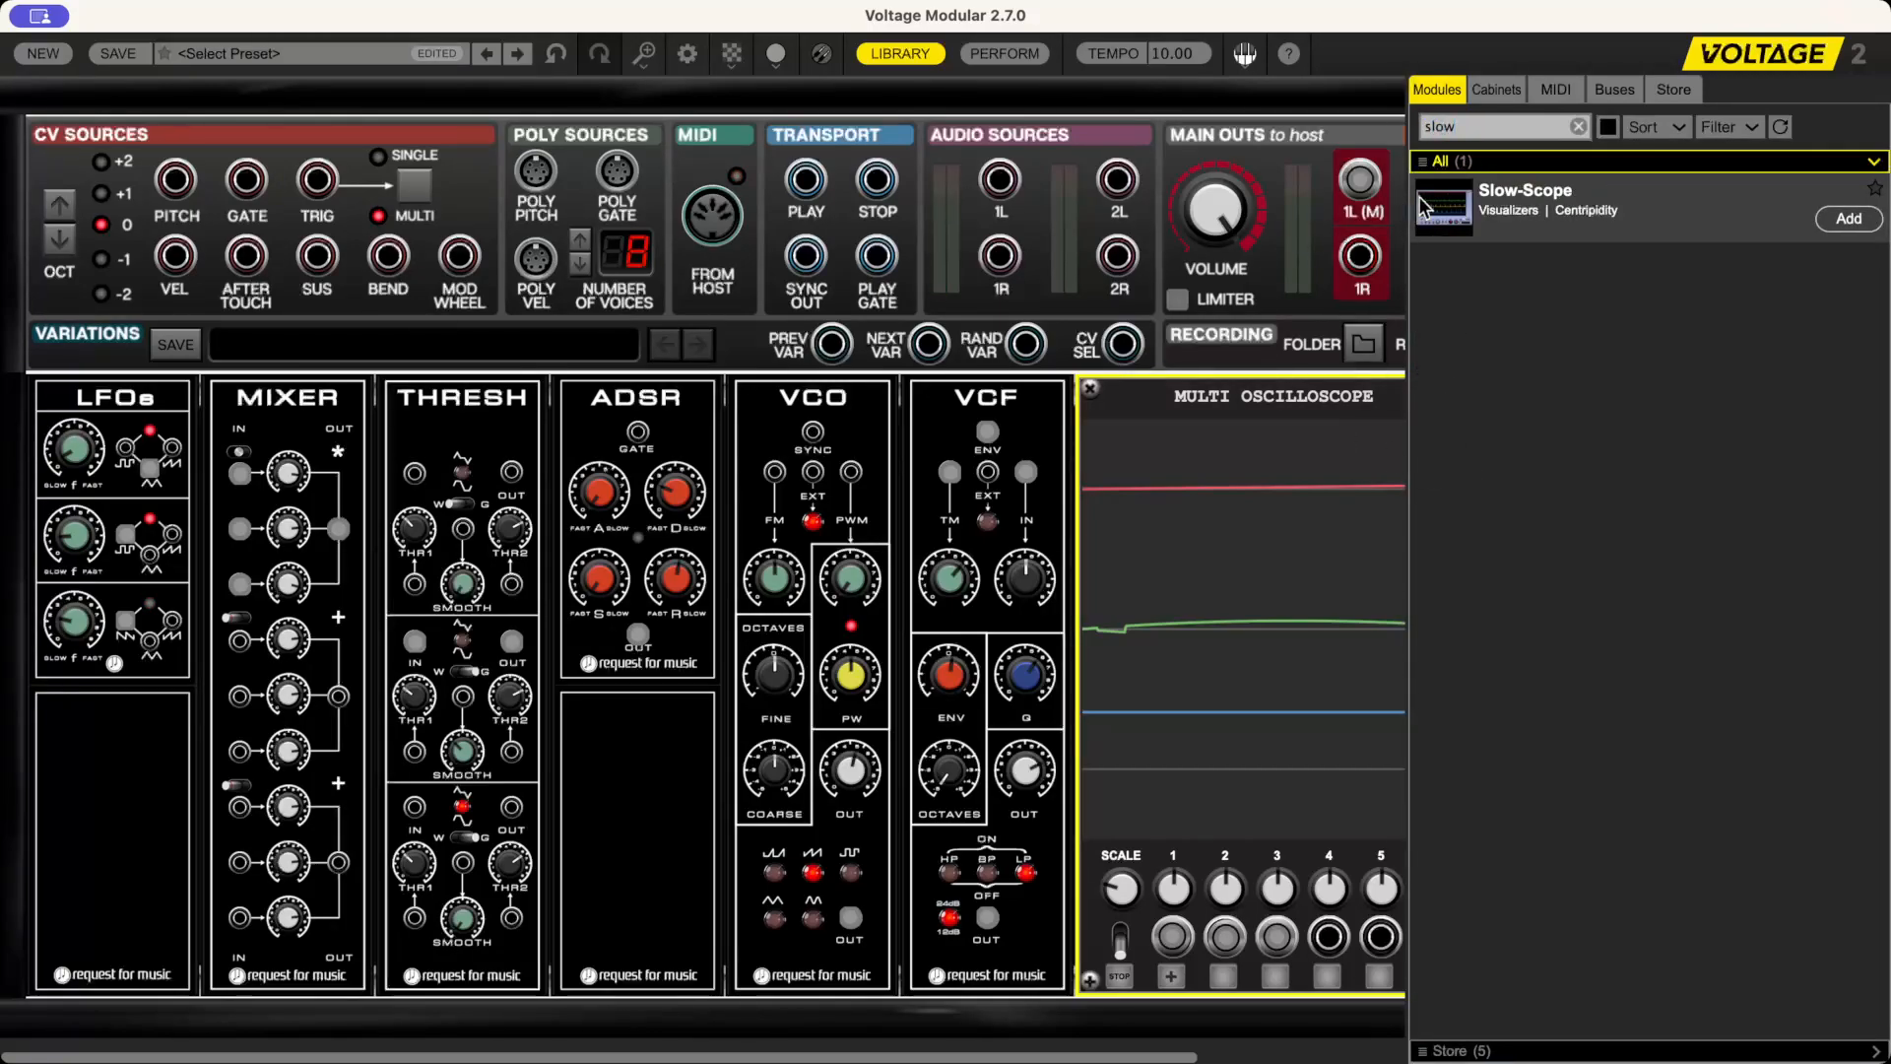
pyautogui.moveTo(1455, 211); pyautogui.dragTo(1292, 346)
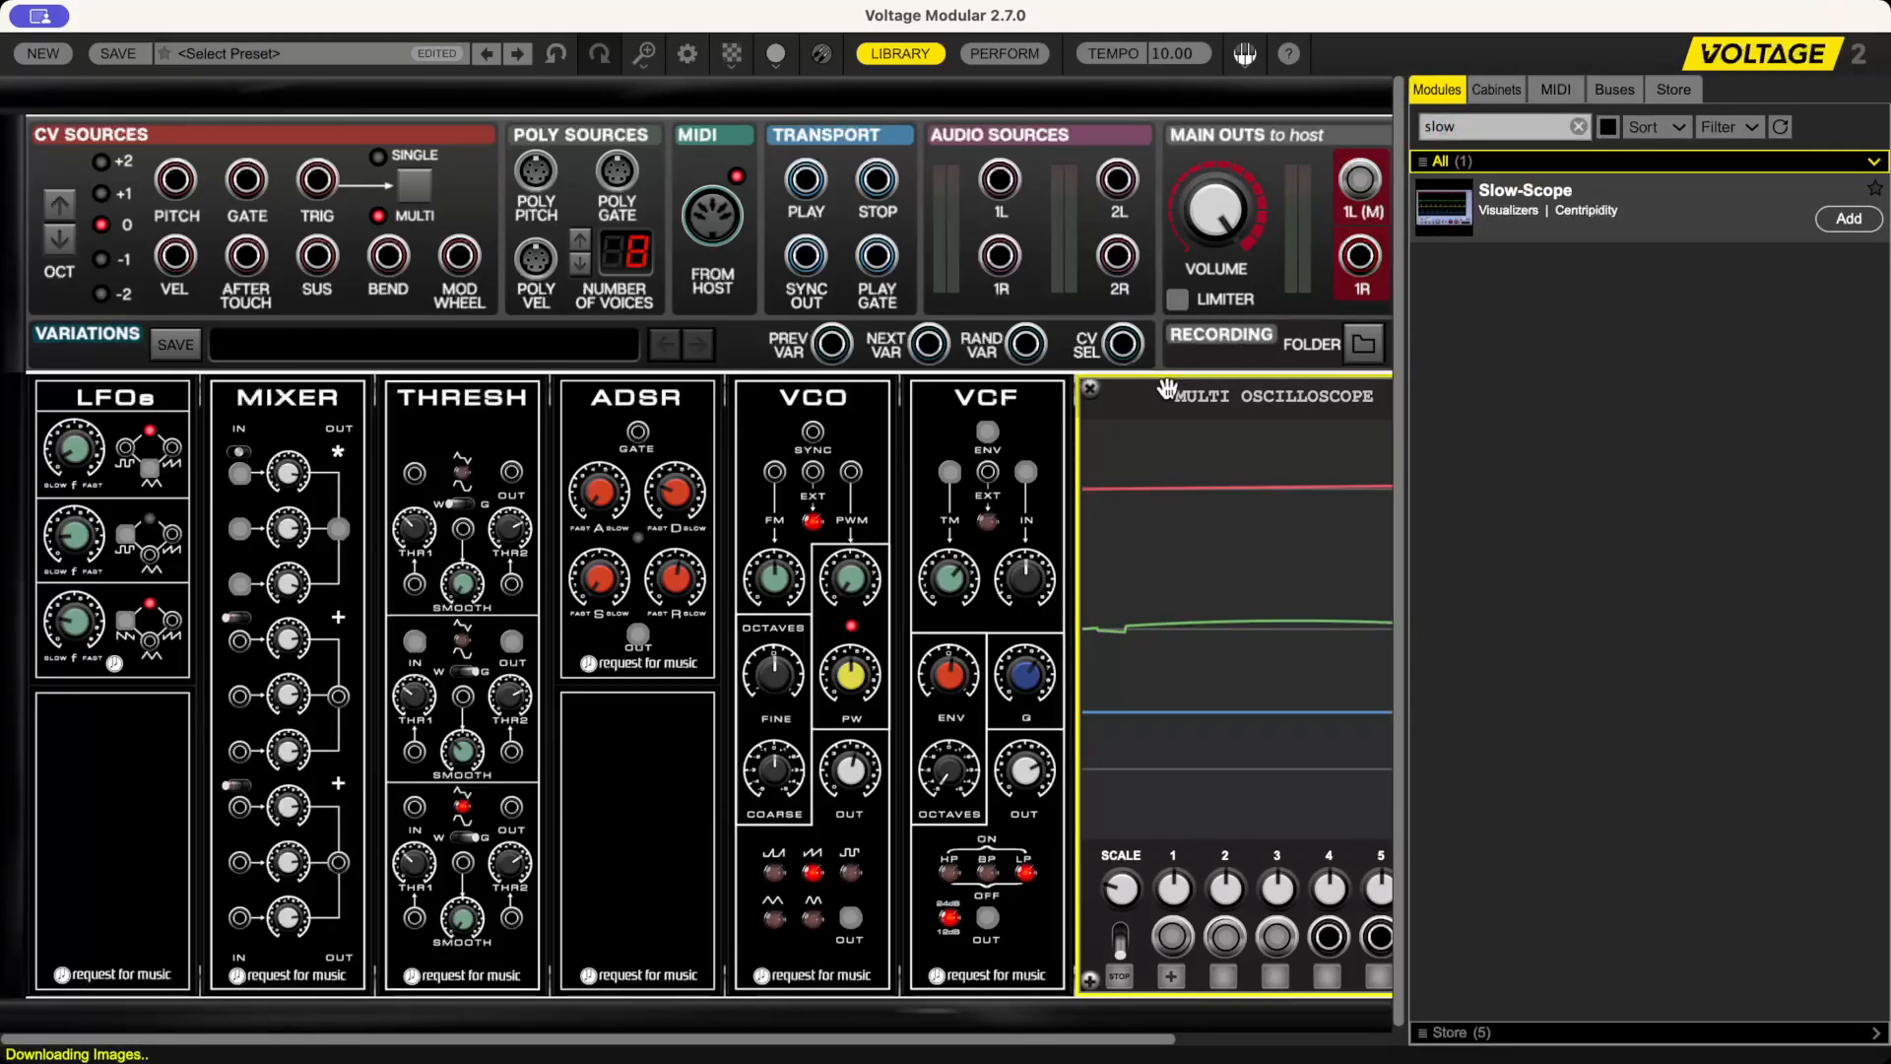
pyautogui.moveTo(1167, 388); pyautogui.dragTo(1172, 399)
pyautogui.moveTo(1450, 226); pyautogui.dragTo(1207, 431)
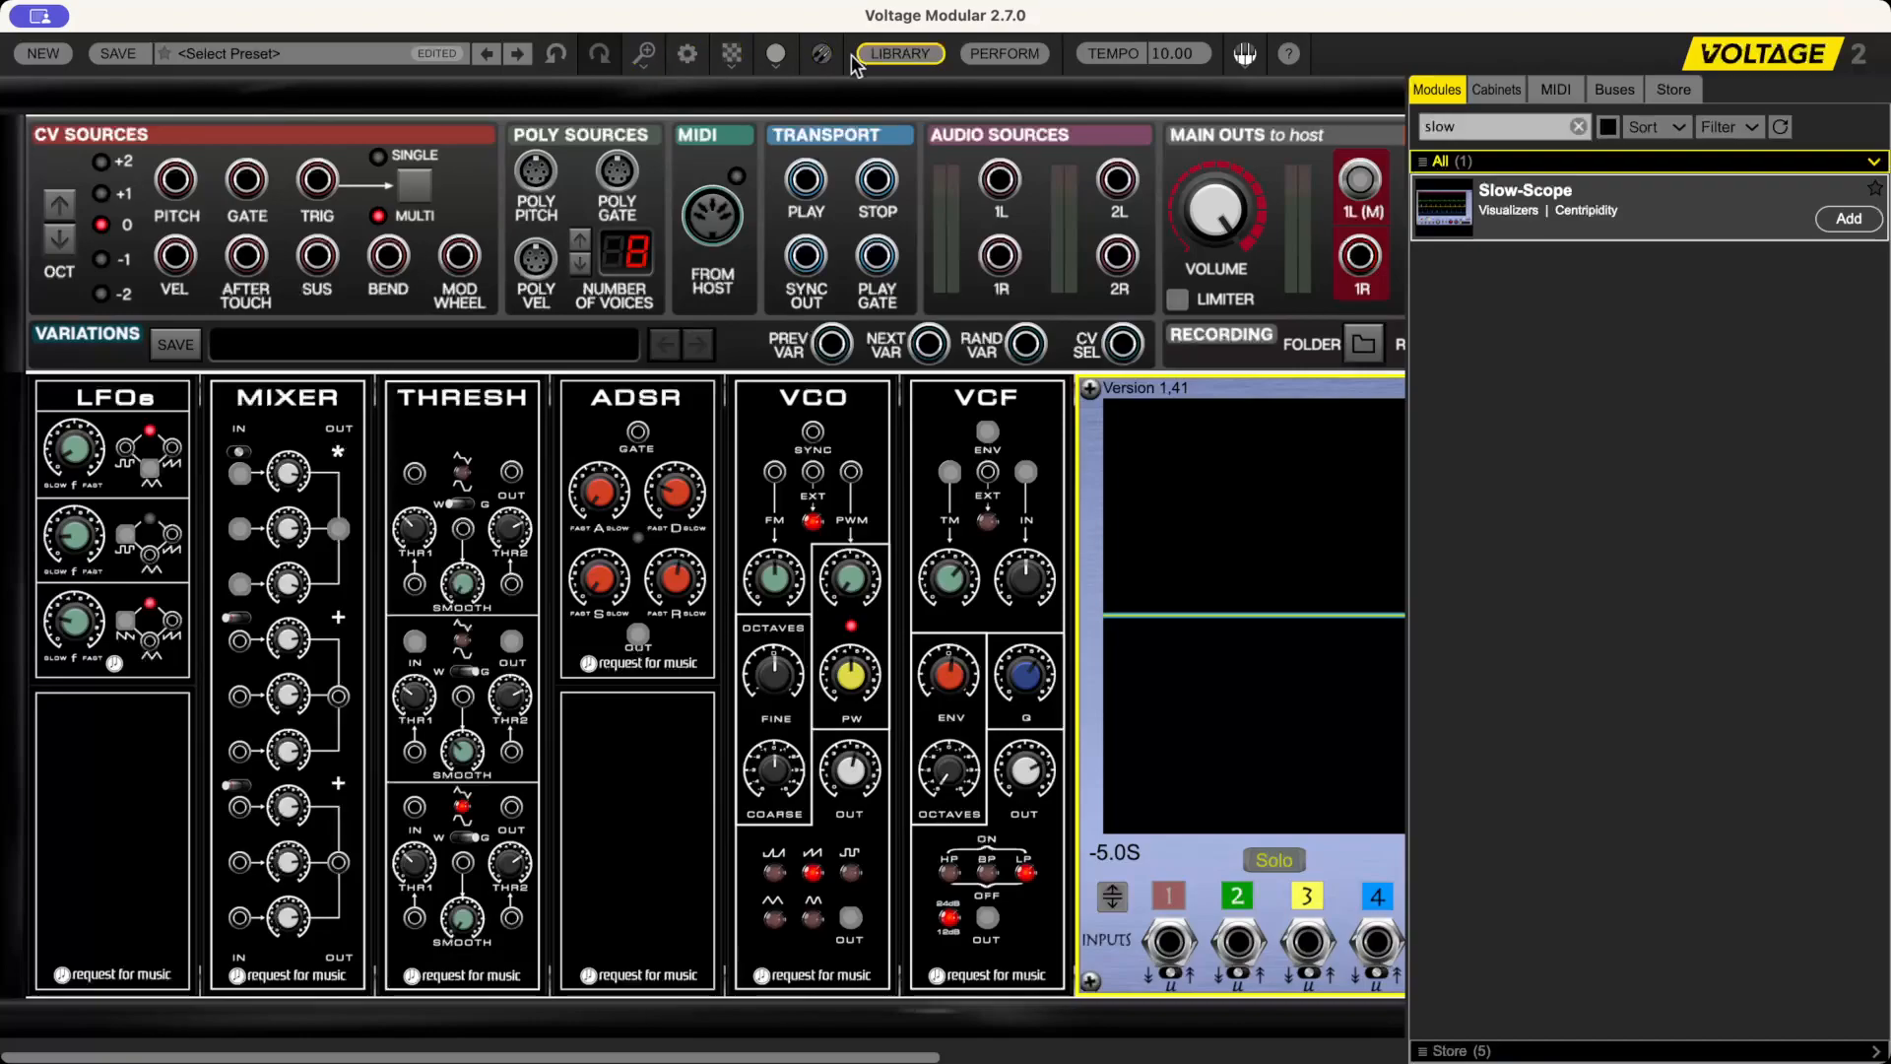
pyautogui.click(901, 59)
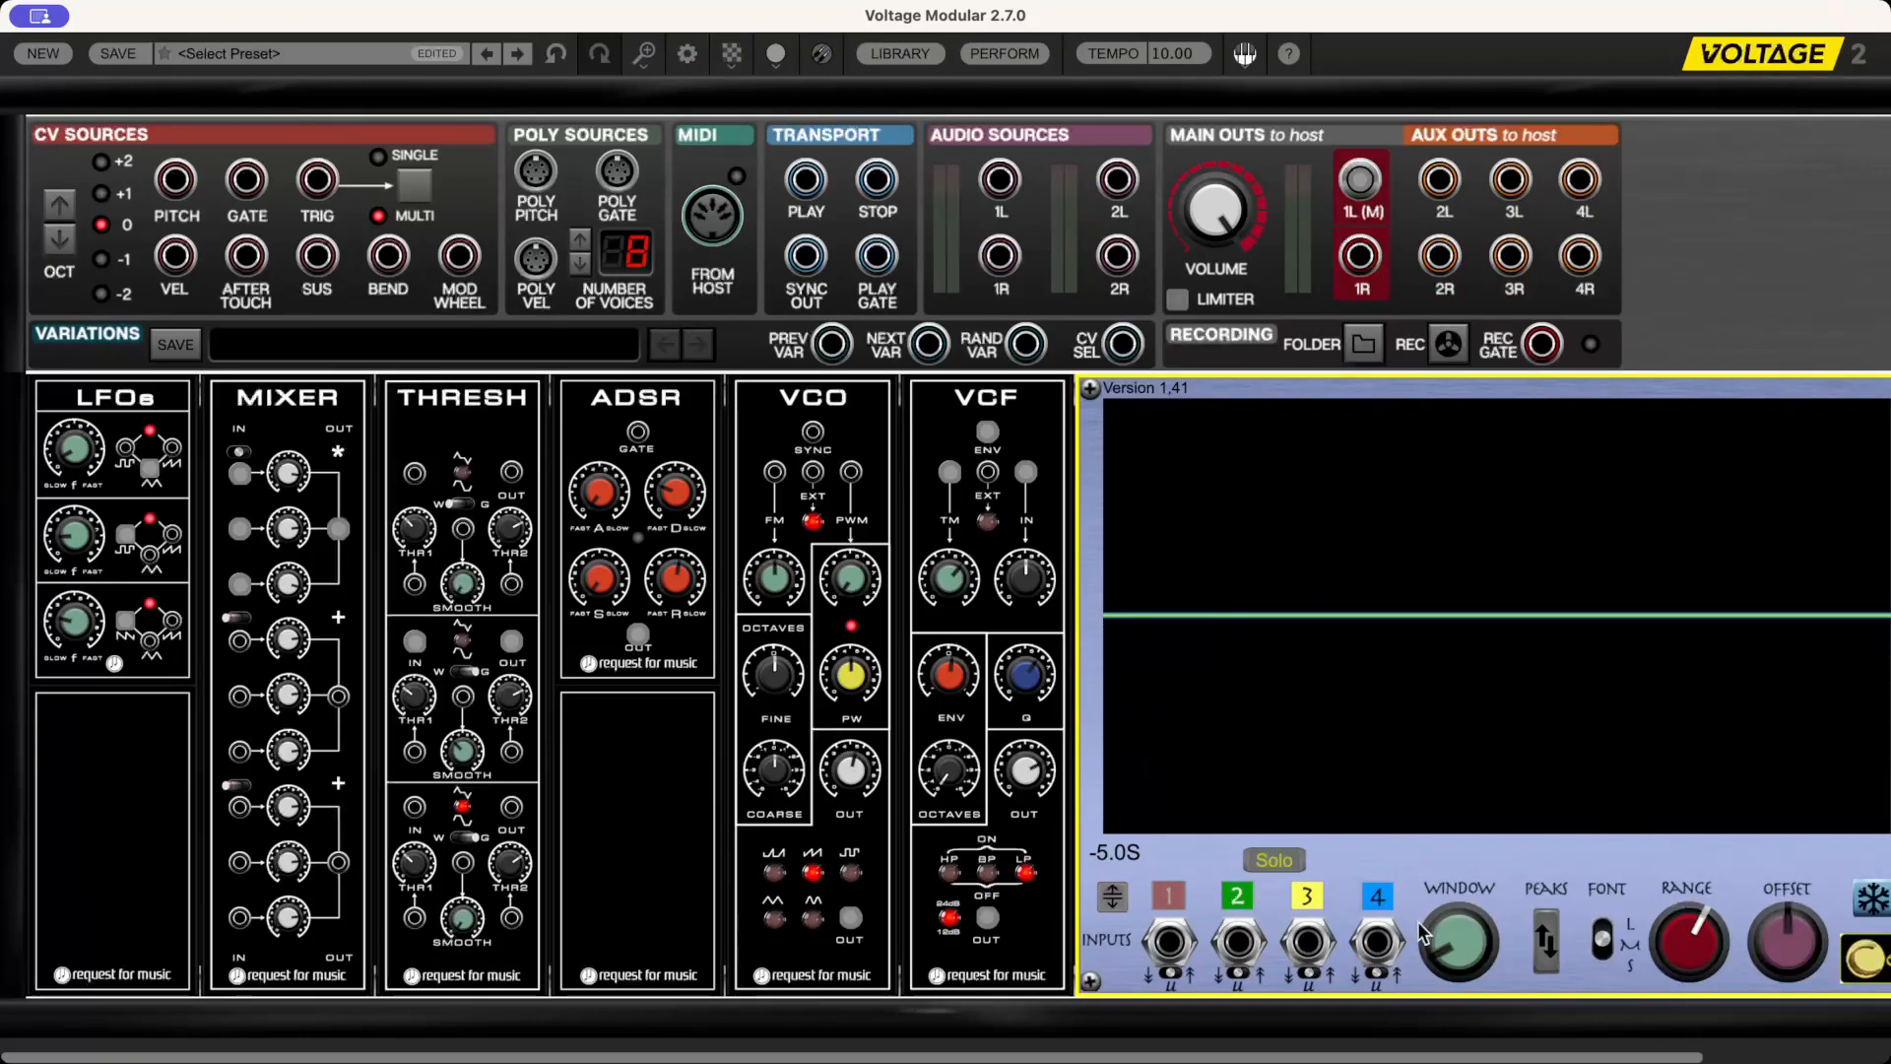
# - Patch the output of the mixer's first section into input 1 of the Slow-Scope
pyautogui.moveTo(1171, 947); pyautogui.dragTo(558, 729)
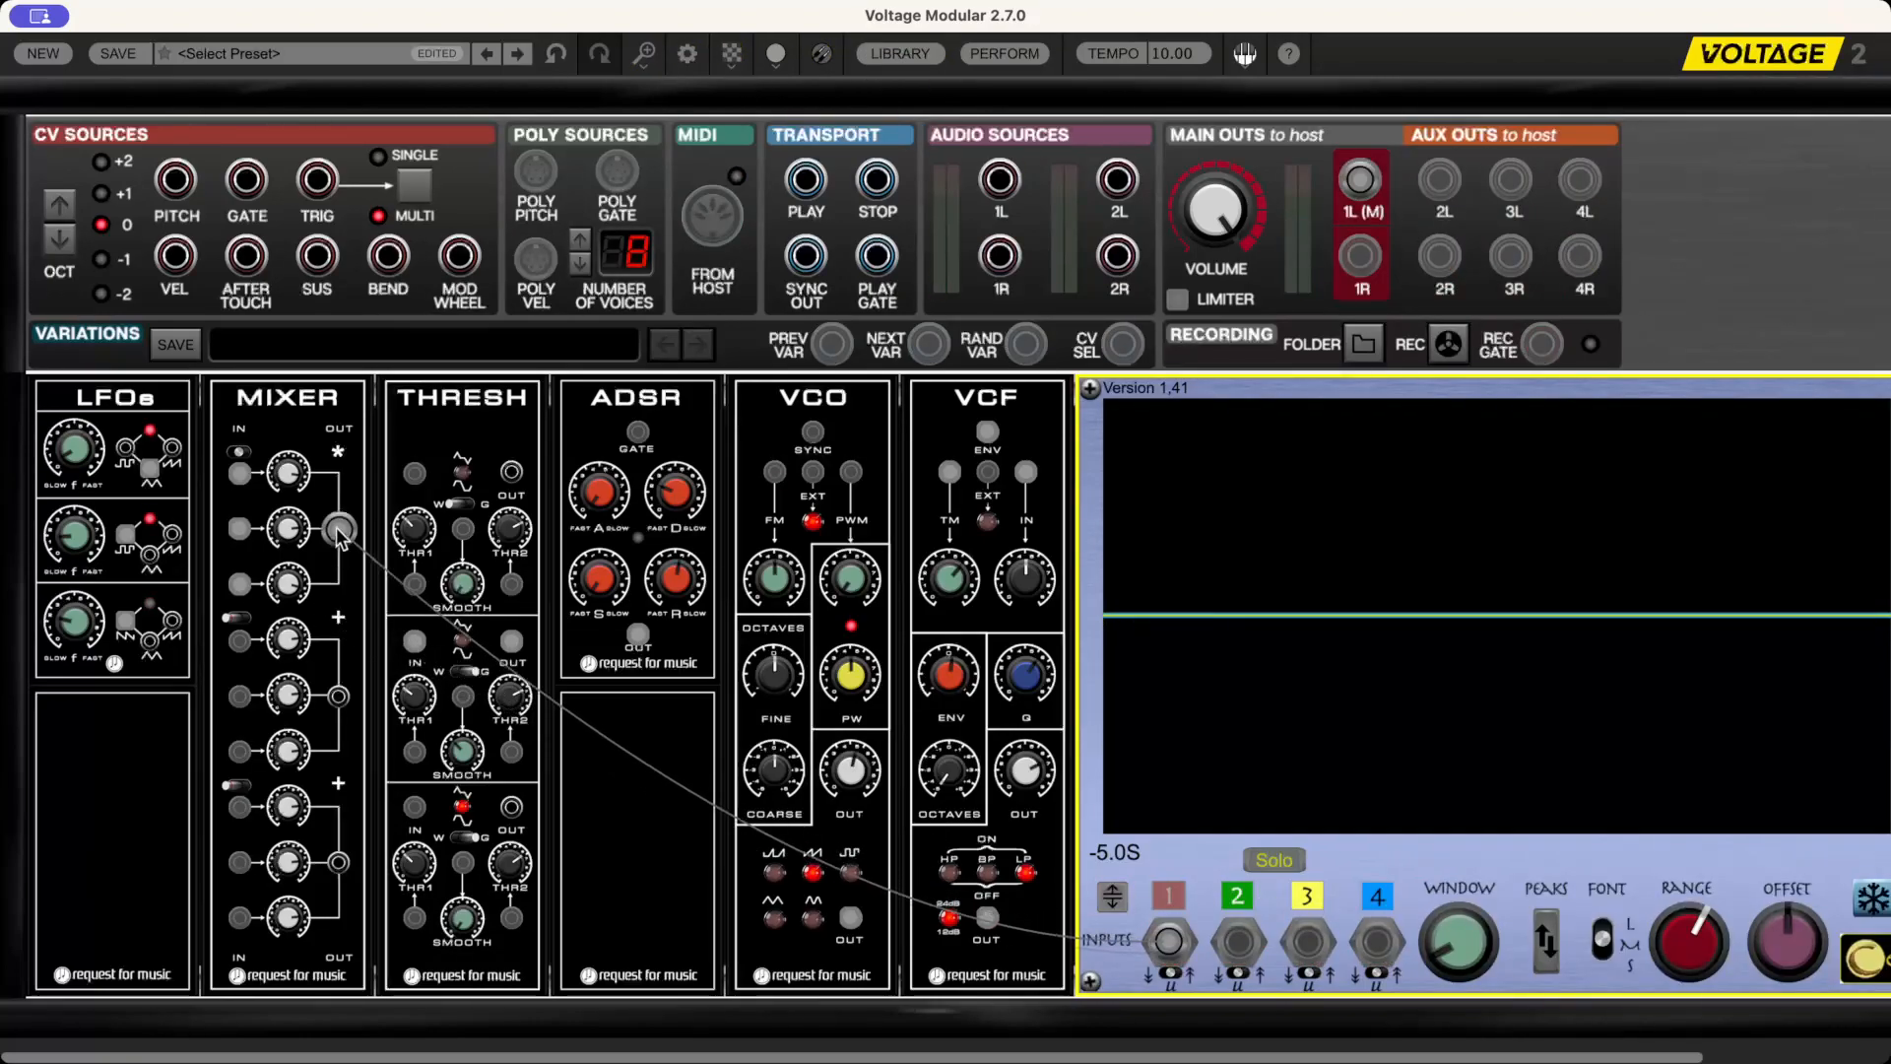
pyautogui.moveTo(340, 533); pyautogui.dragTo(340, 533)
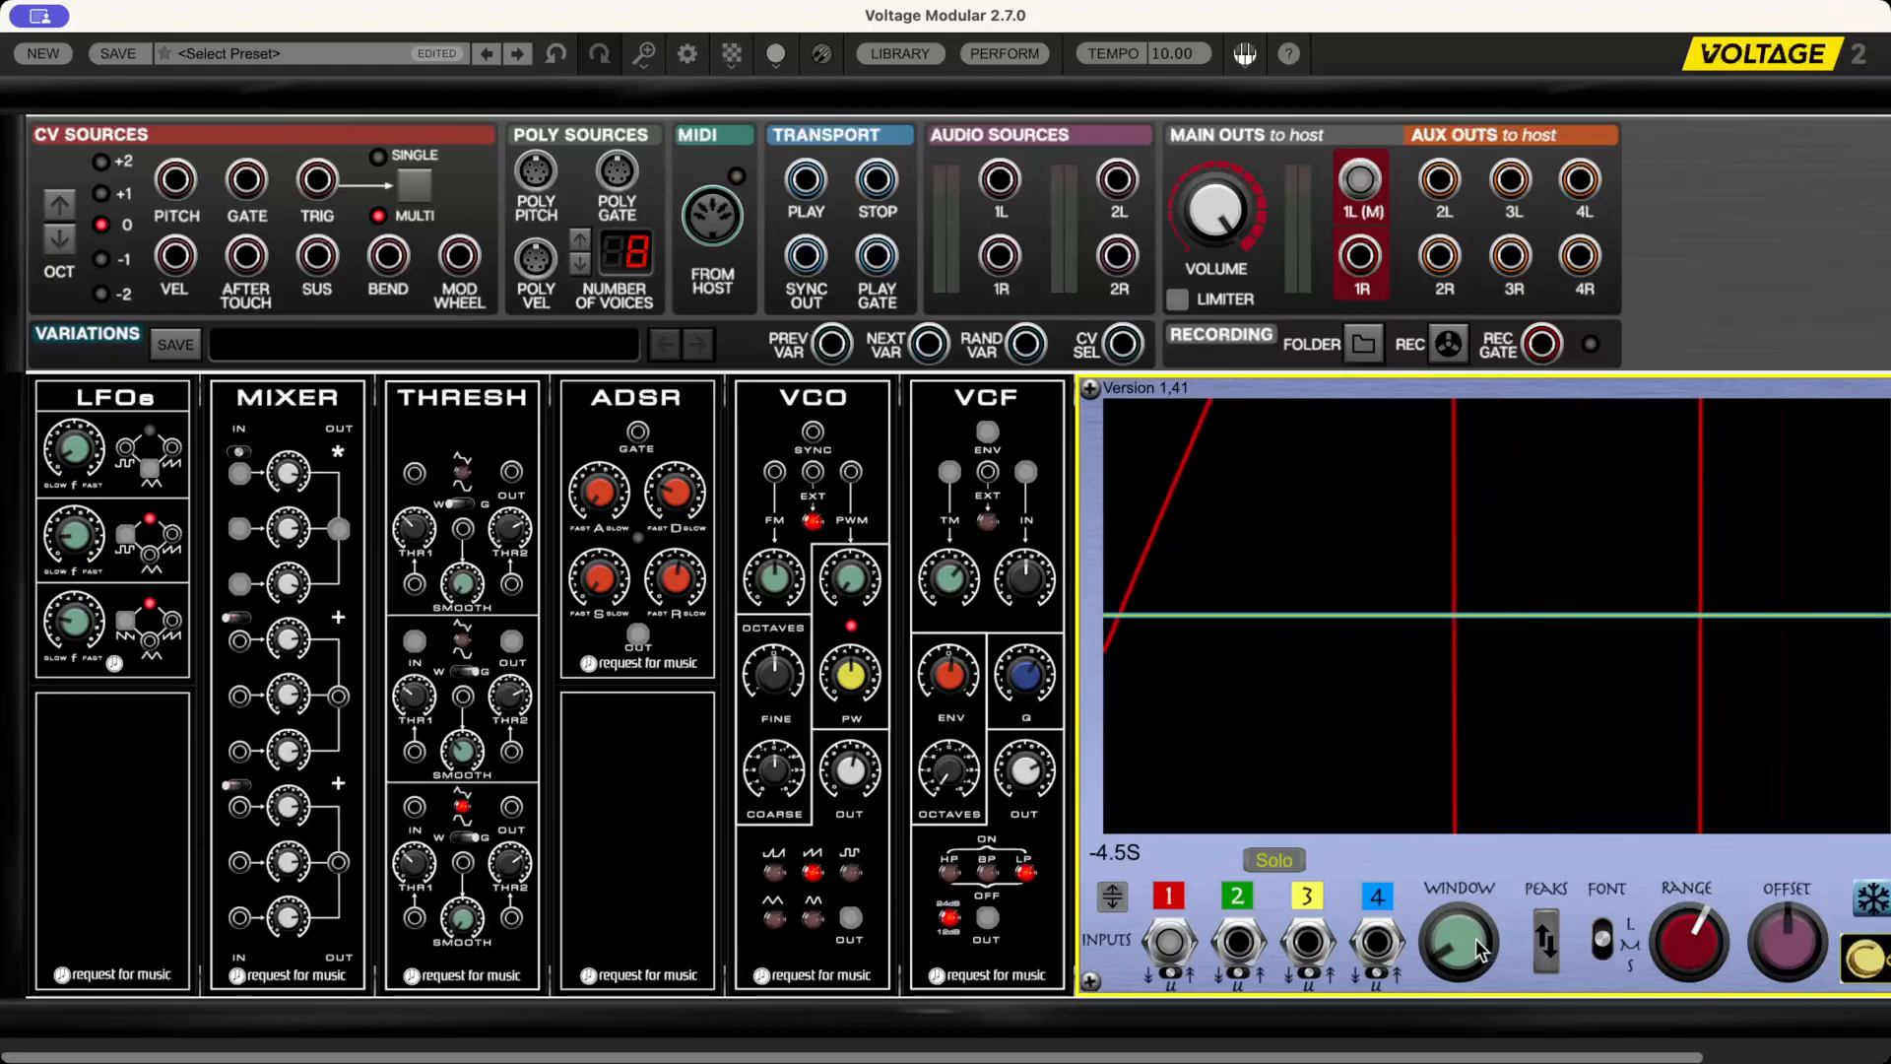
# - Set up the Slow-Scope display with a 6.5 s window, peak values shown, an adjusted voltage range and a x1,0 scale factor
pyautogui.click(1547, 940)
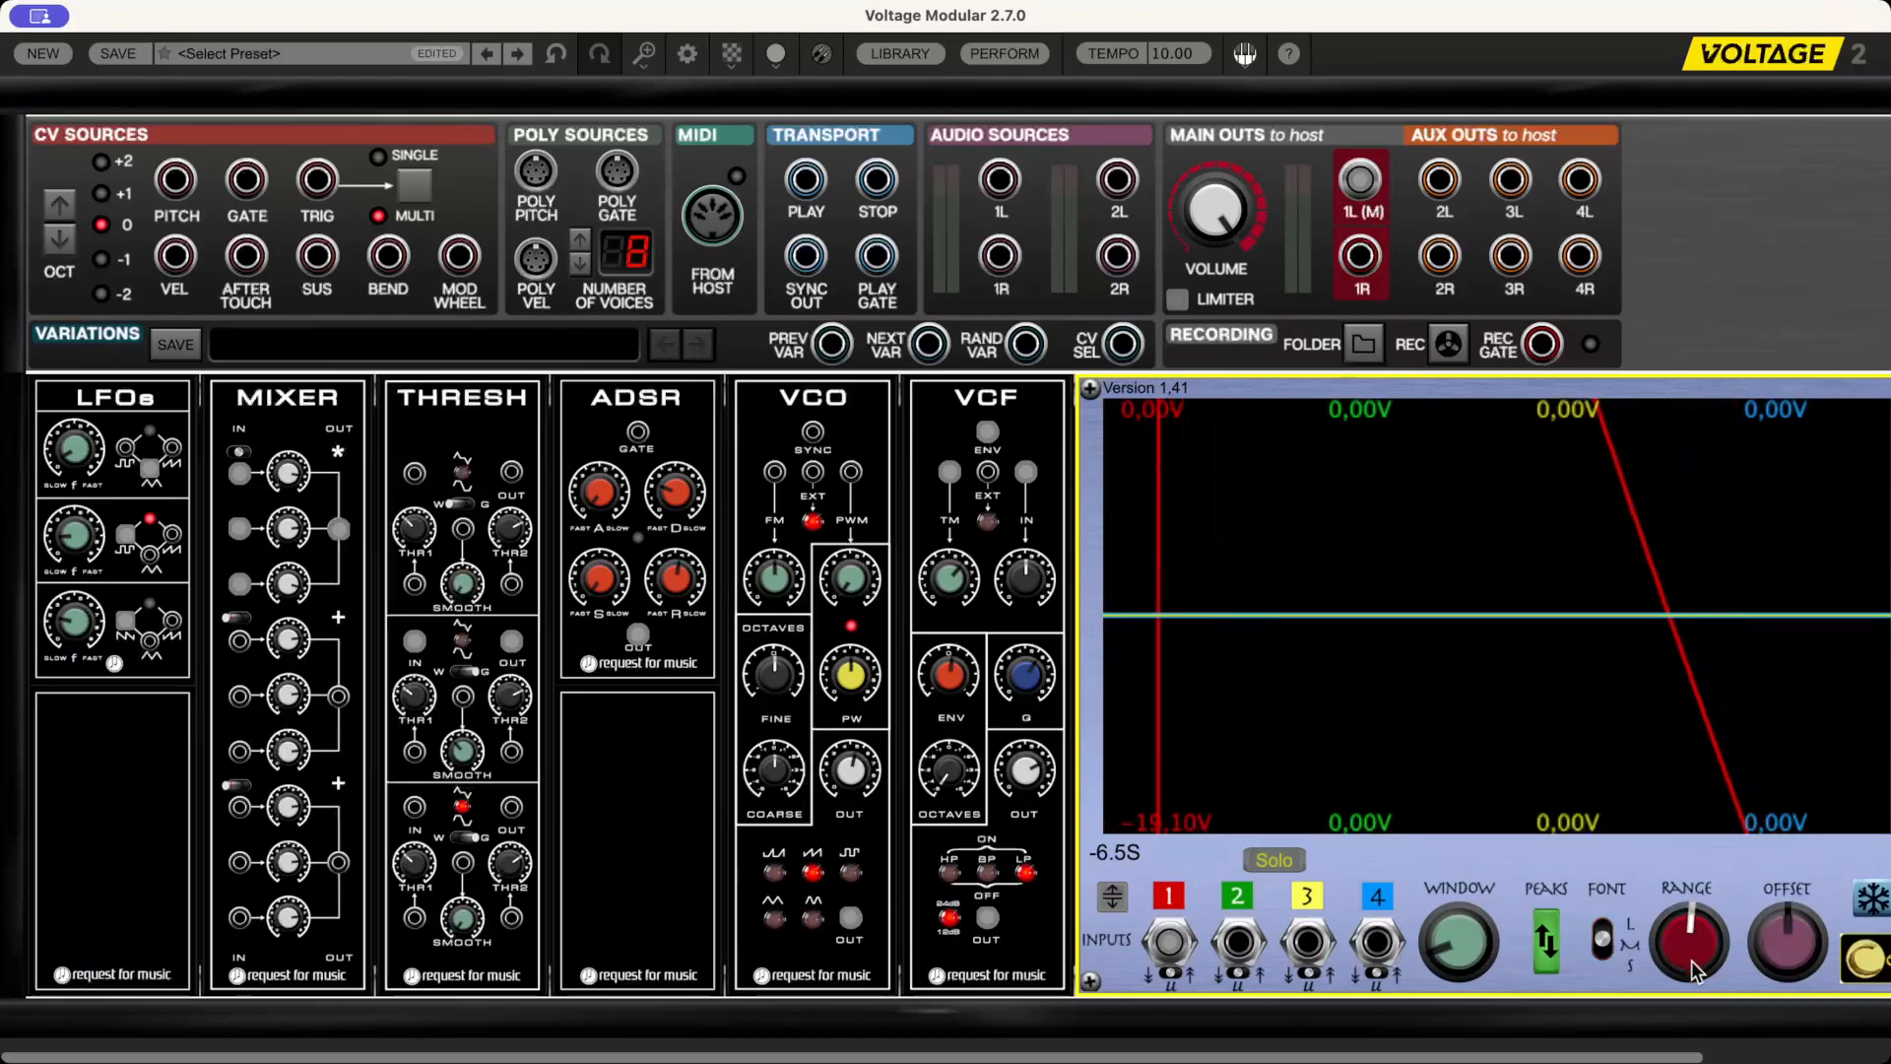
pyautogui.moveTo(1692, 970); pyautogui.dragTo(1694, 1018)
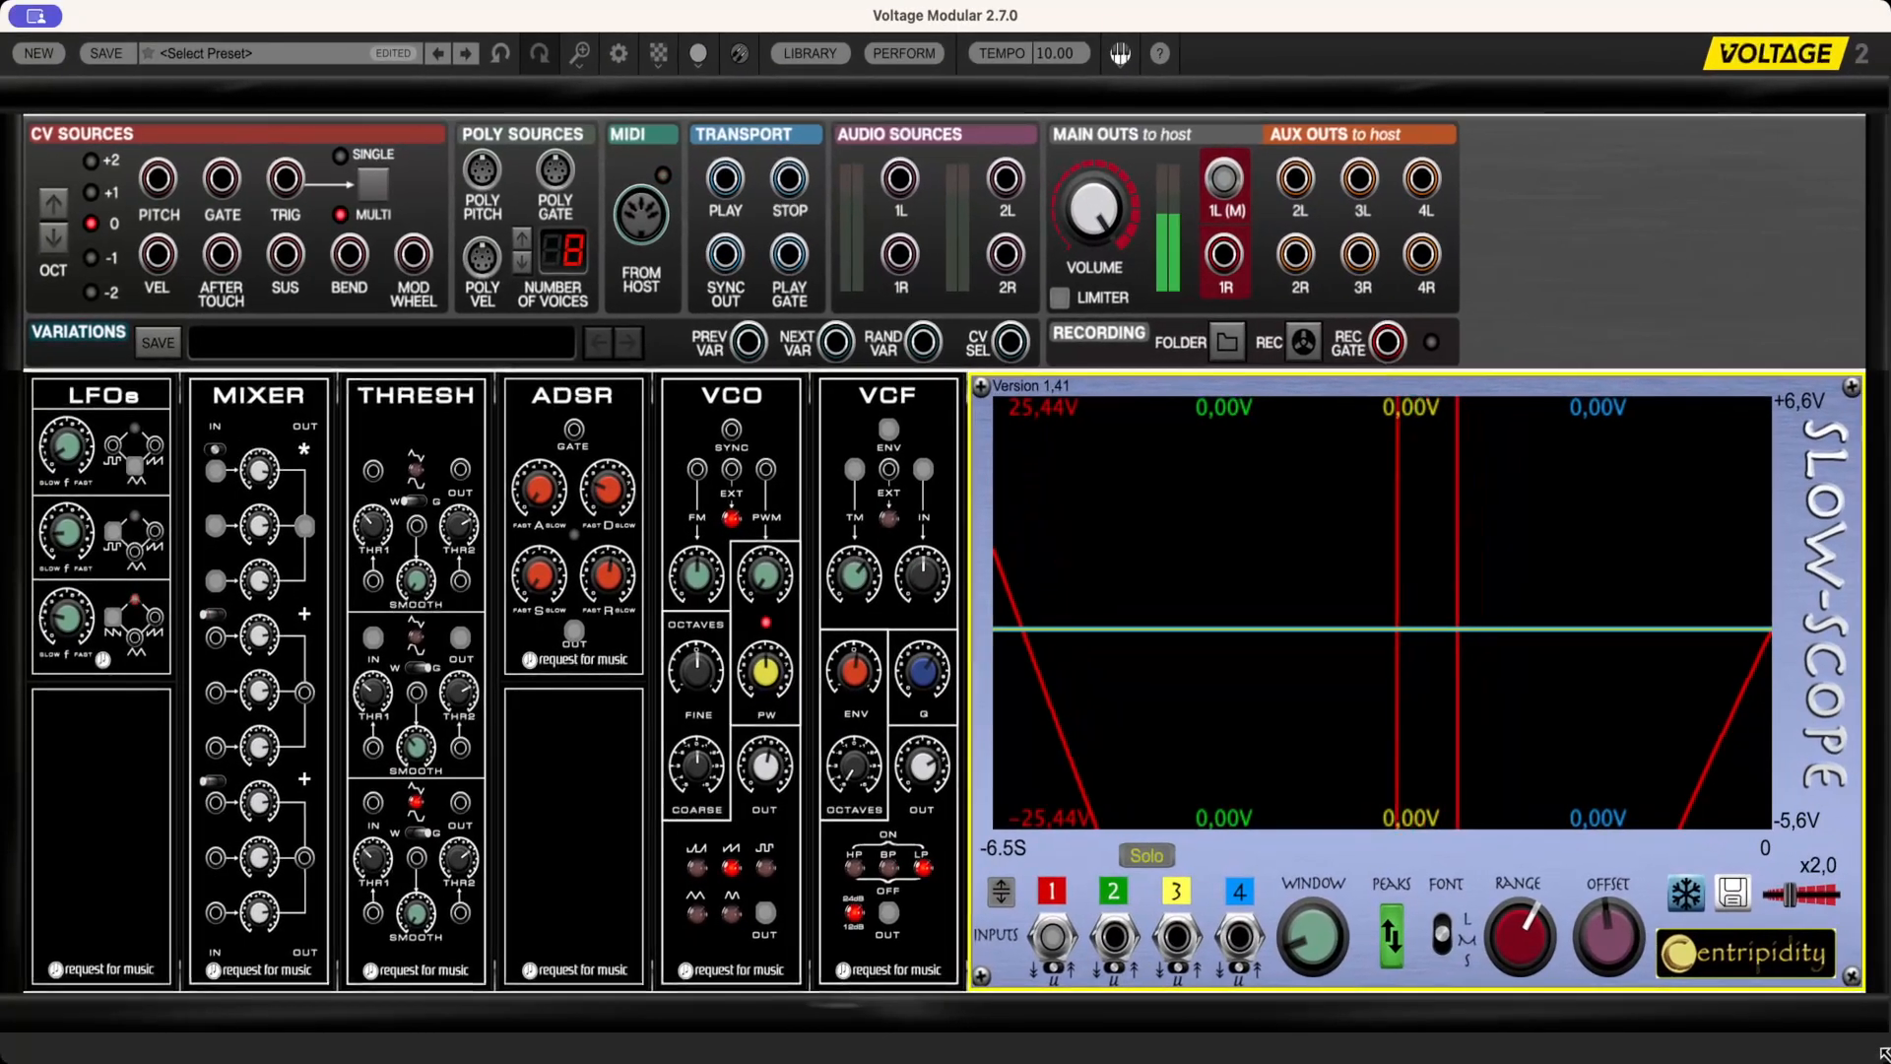
pyautogui.moveTo(1790, 903); pyautogui.dragTo(1769, 908)
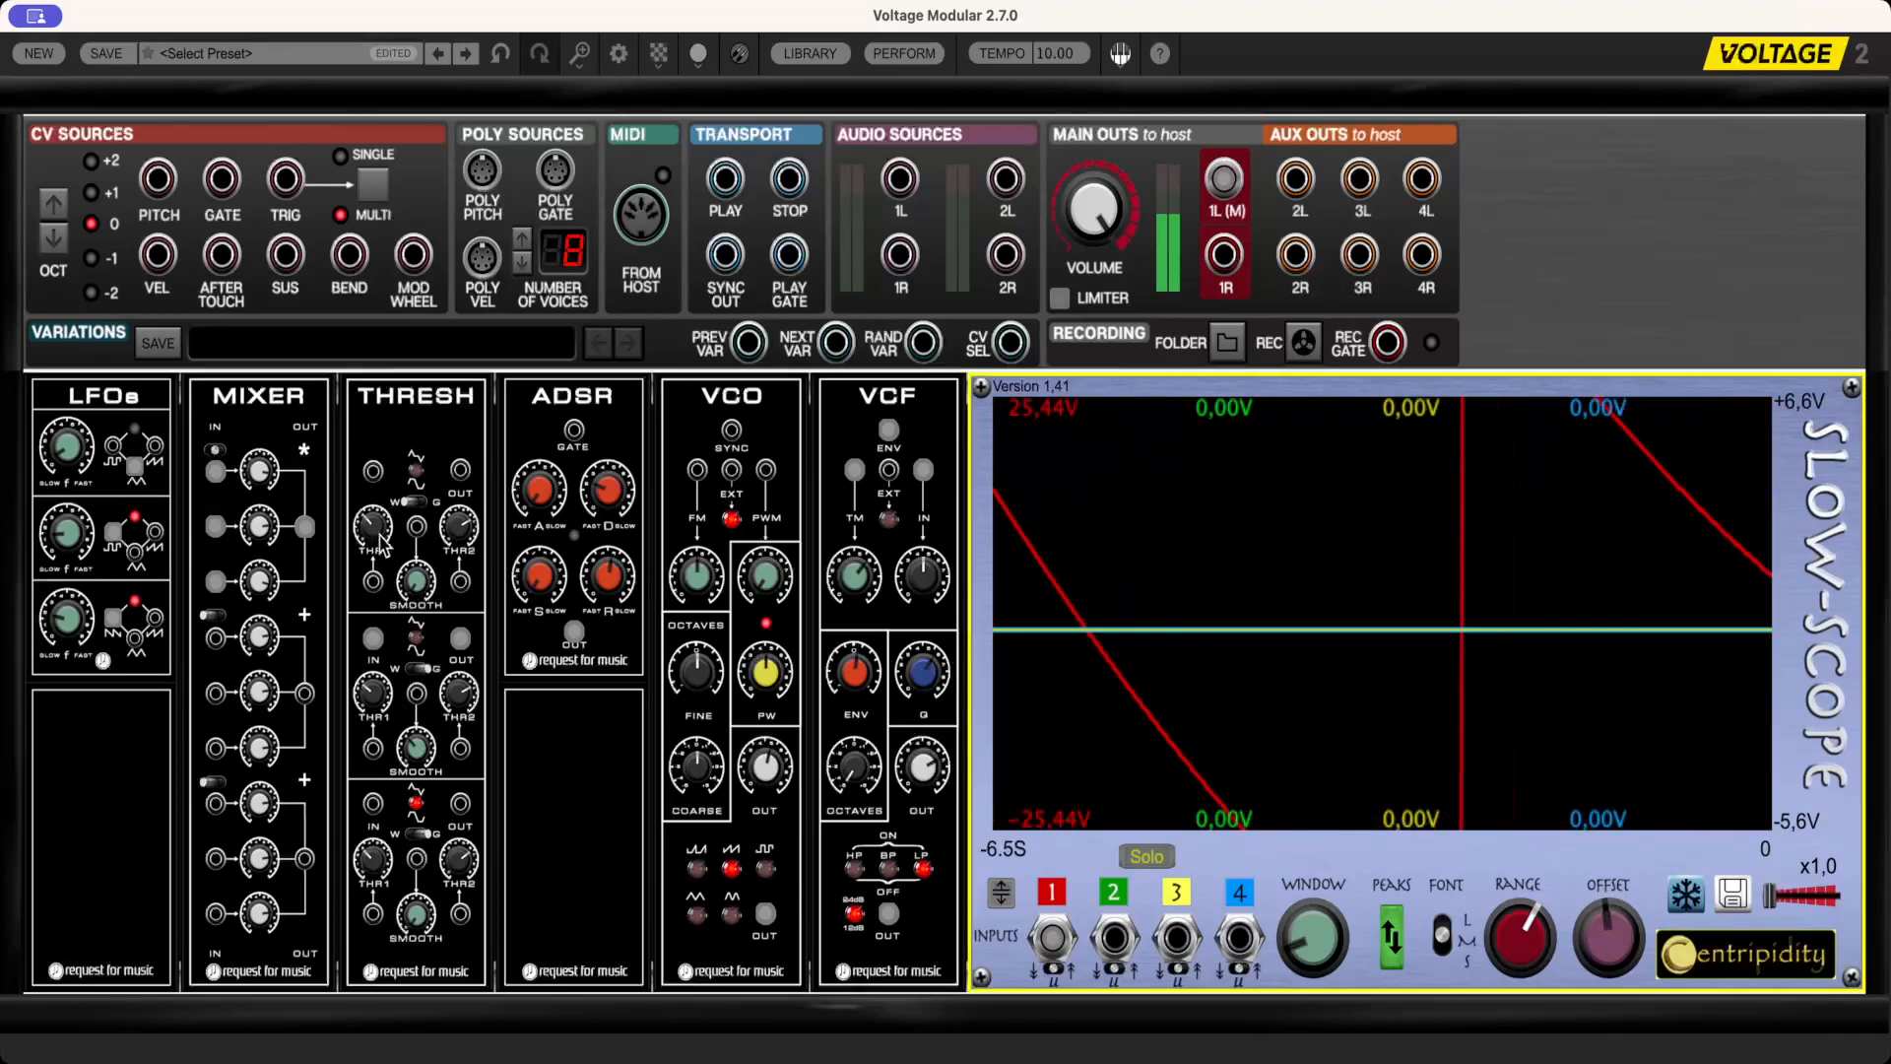
# - Select the THRESH module and inspect the time and voltage at a point above the zero line on the Slow-Scope
pyautogui.click(386, 700)
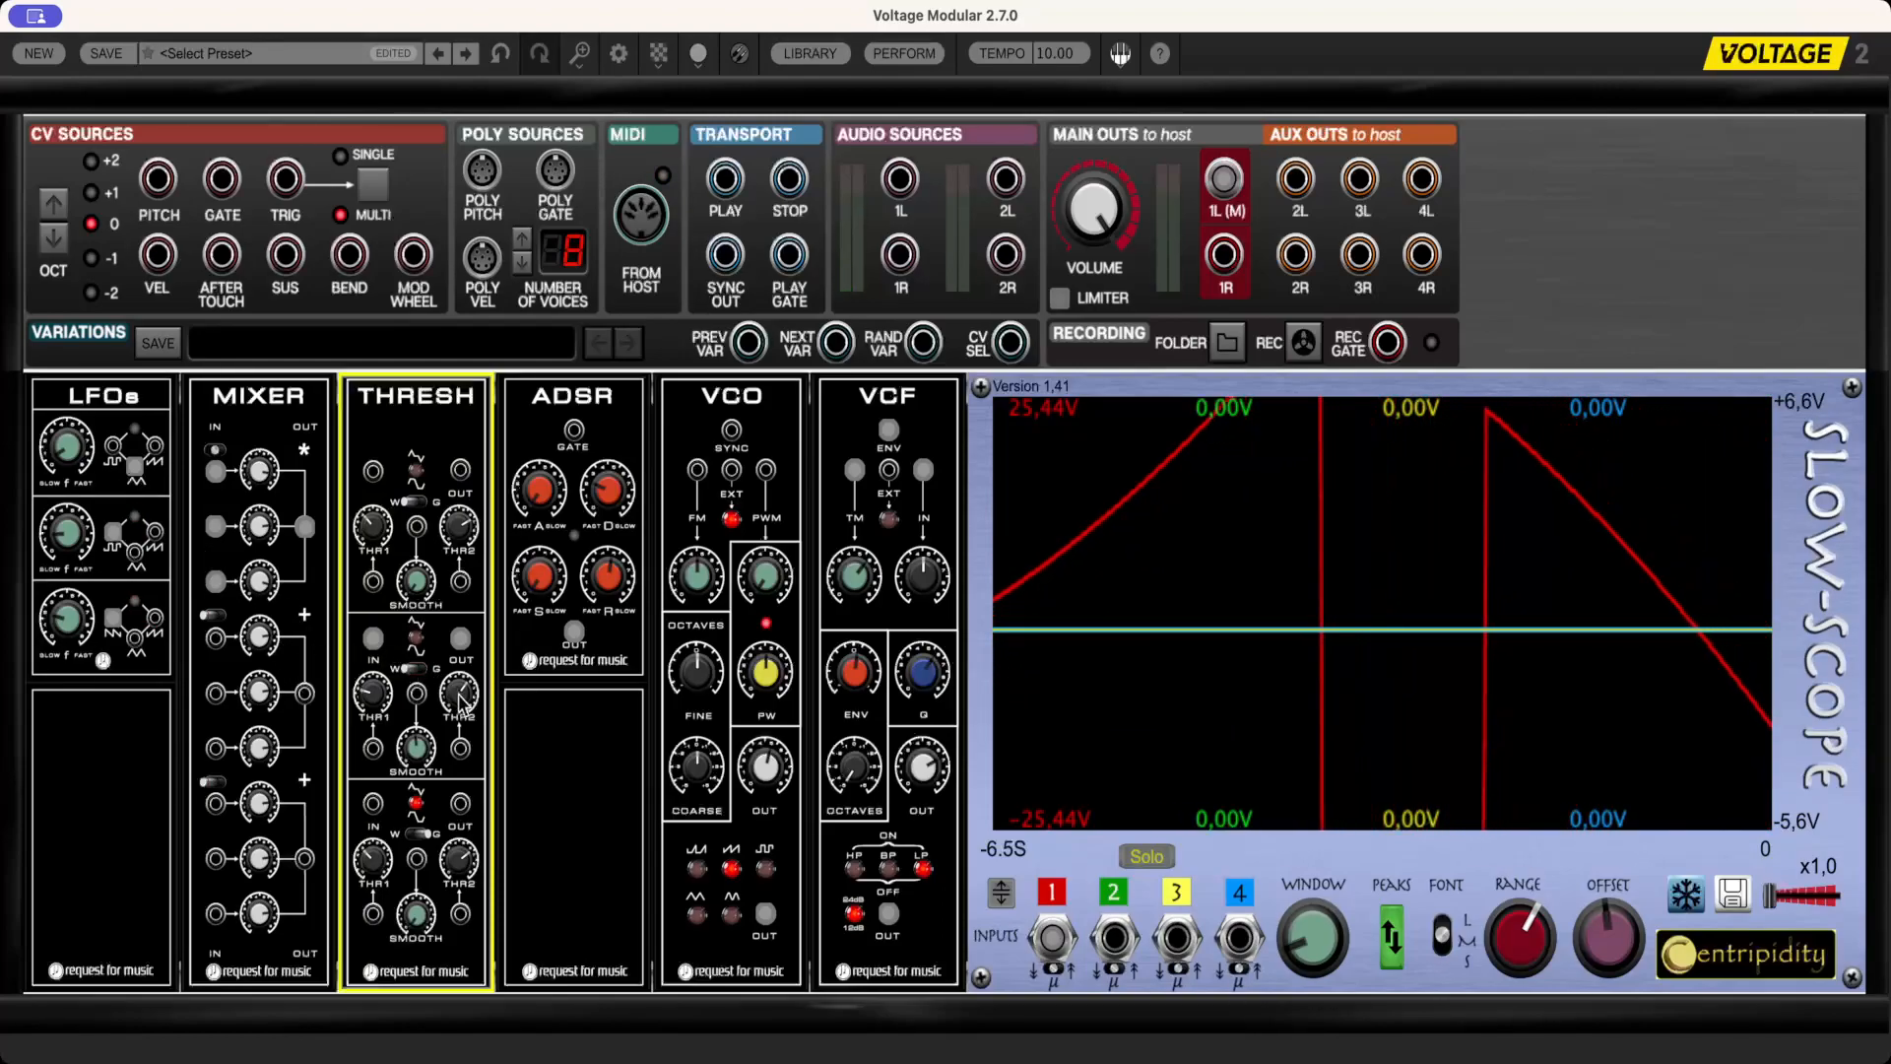
pyautogui.moveTo(1126, 557)
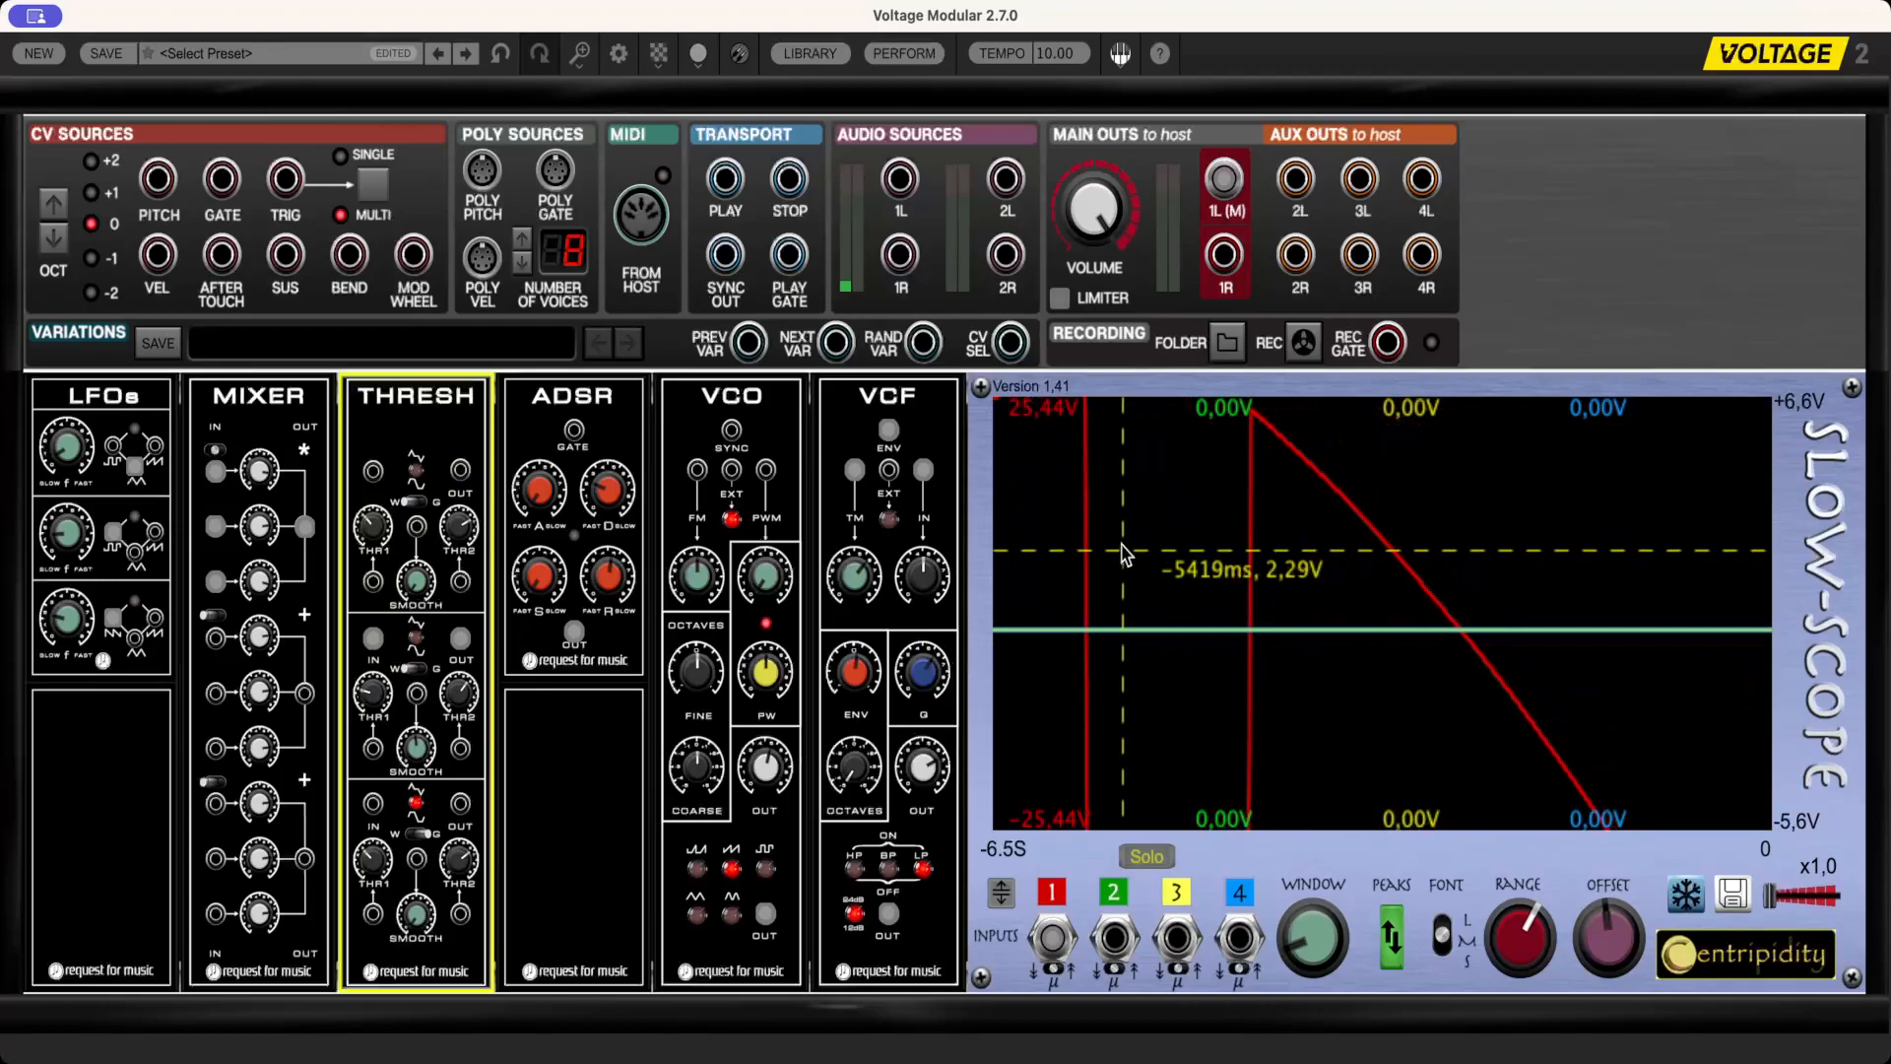